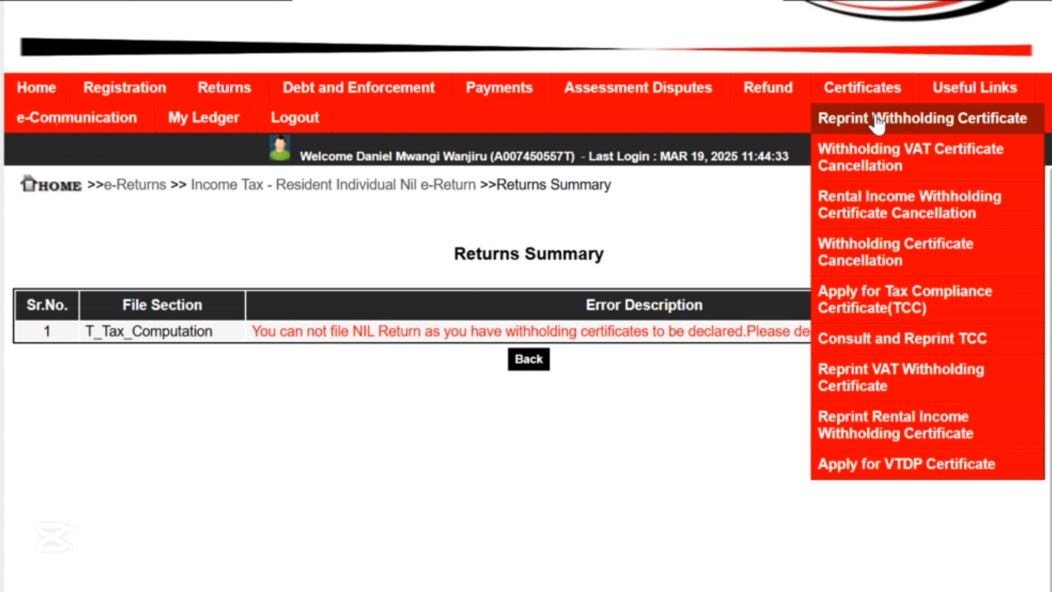
Consult the withholding certificate reprint and confirm it, listing the 14 certificates dated 2022–2024.
{"action": "left_click", "coordinate": [877, 123]}
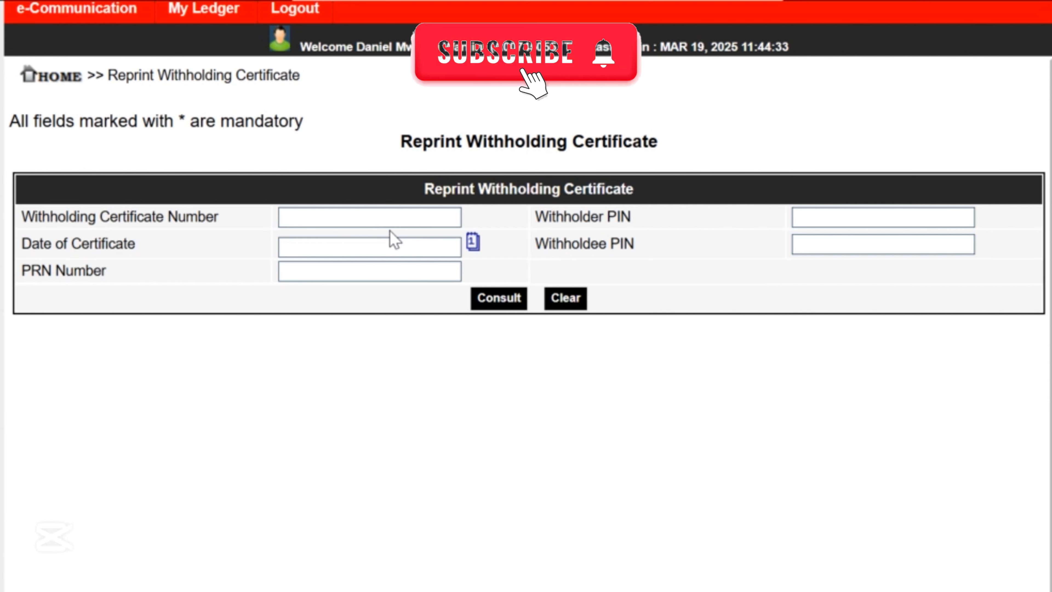
{"action": "left_click", "coordinate": [500, 305]}
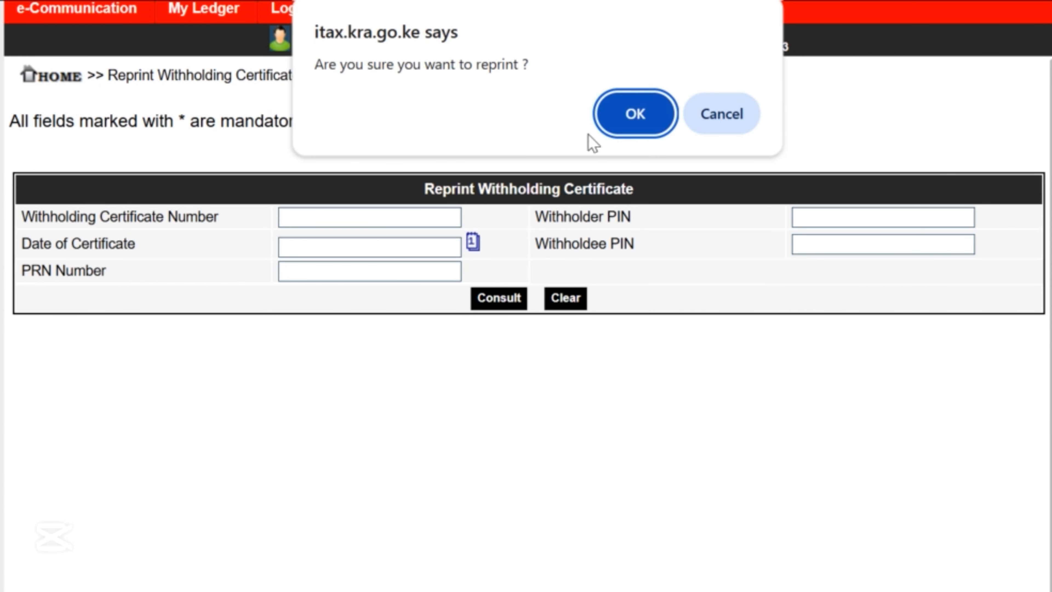
{"action": "left_click", "coordinate": [662, 113]}
{"action": "scroll", "coordinate": [443, 311], "scroll_direction": "down", "scroll_amount": 5}
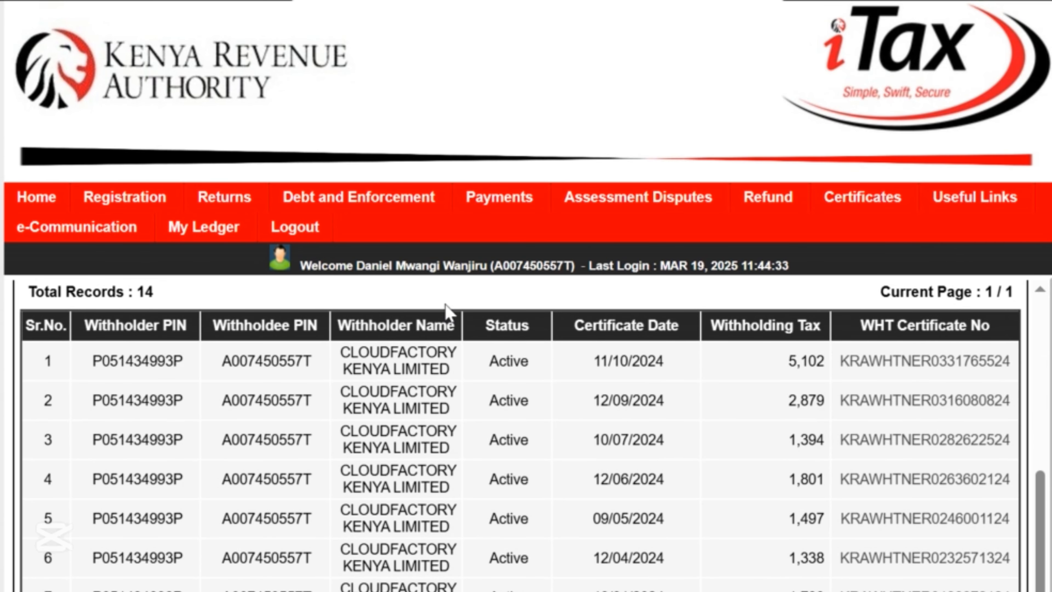
{"action": "scroll", "coordinate": [447, 307], "scroll_direction": "down", "scroll_amount": 5}
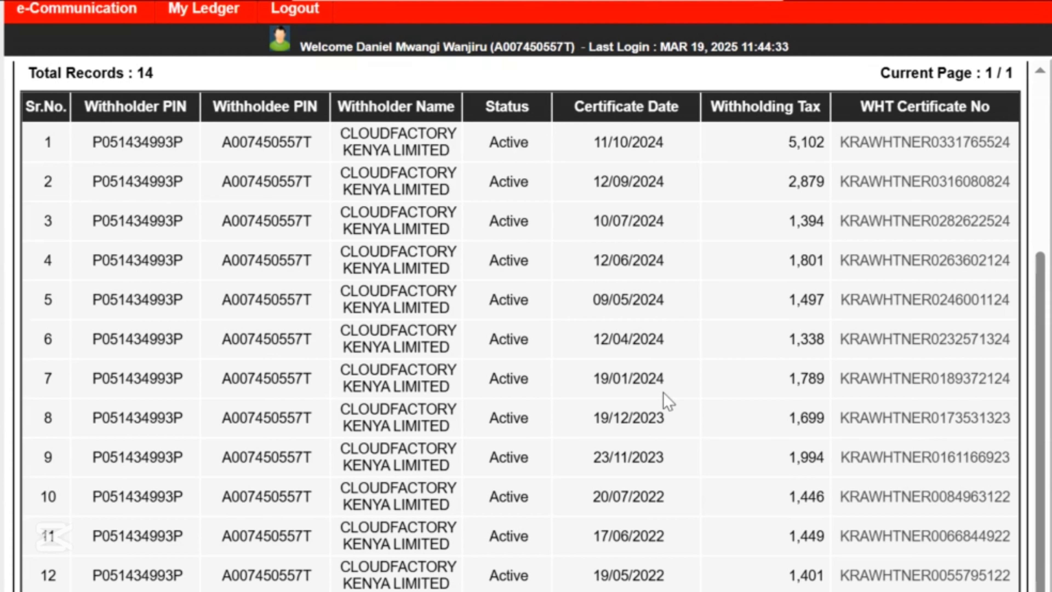
Download the 19/01/2024 certificate PDF and review the remaining rows of the certificate list.
{"action": "left_click", "coordinate": [867, 387]}
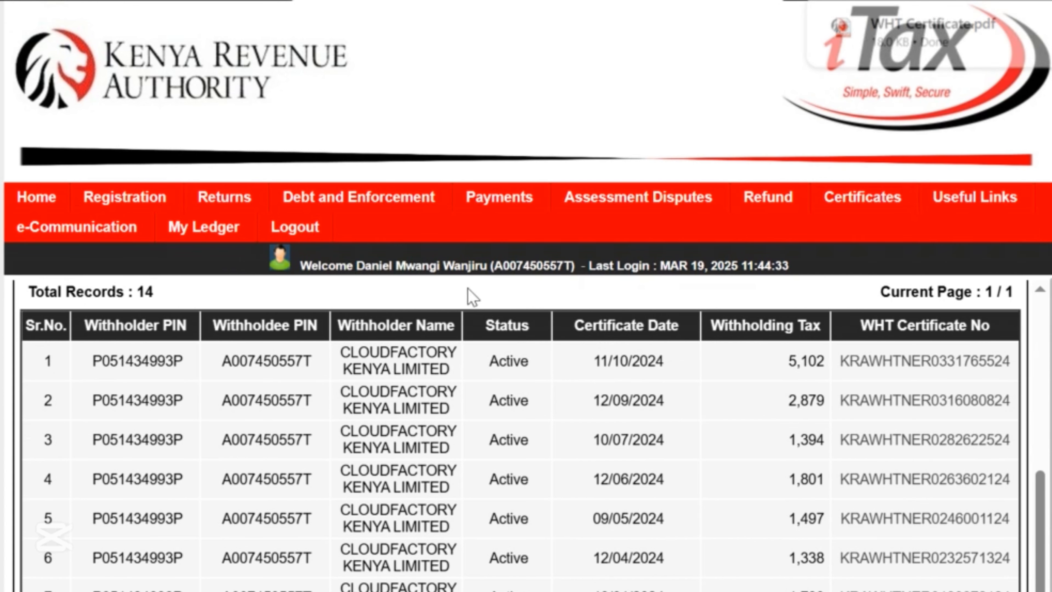
{"action": "mouse_move", "coordinate": [346, 206]}
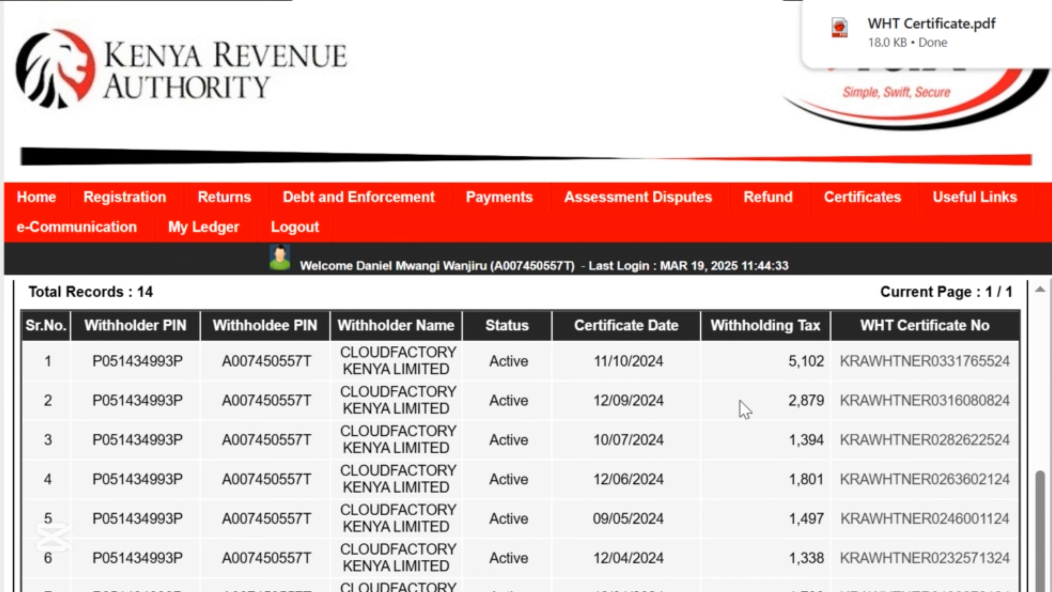
{"action": "scroll", "coordinate": [866, 422], "scroll_direction": "down", "scroll_amount": 3}
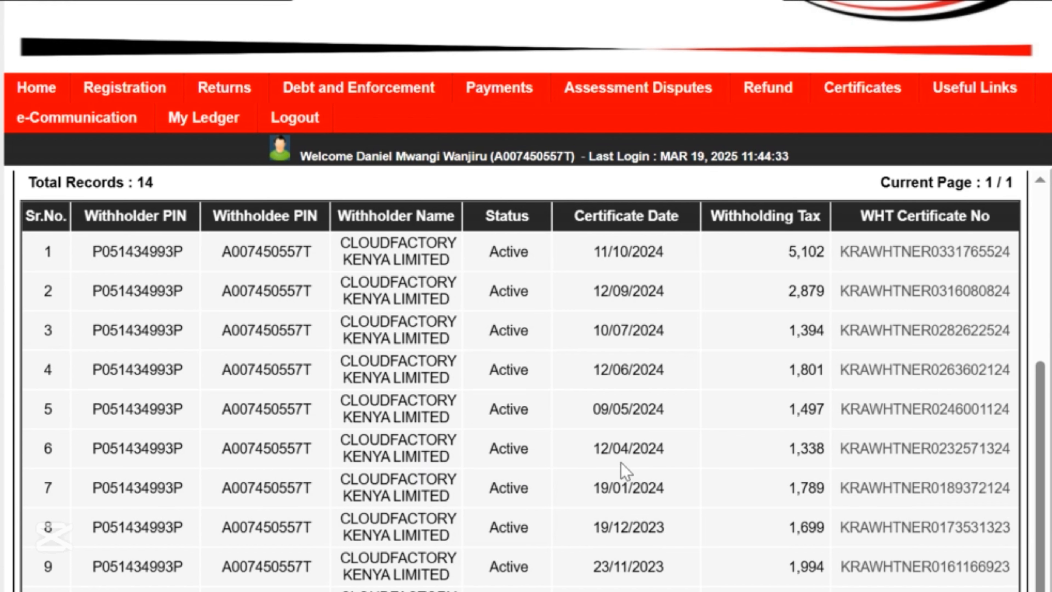
{"action": "scroll", "coordinate": [571, 470], "scroll_direction": "down", "scroll_amount": 3}
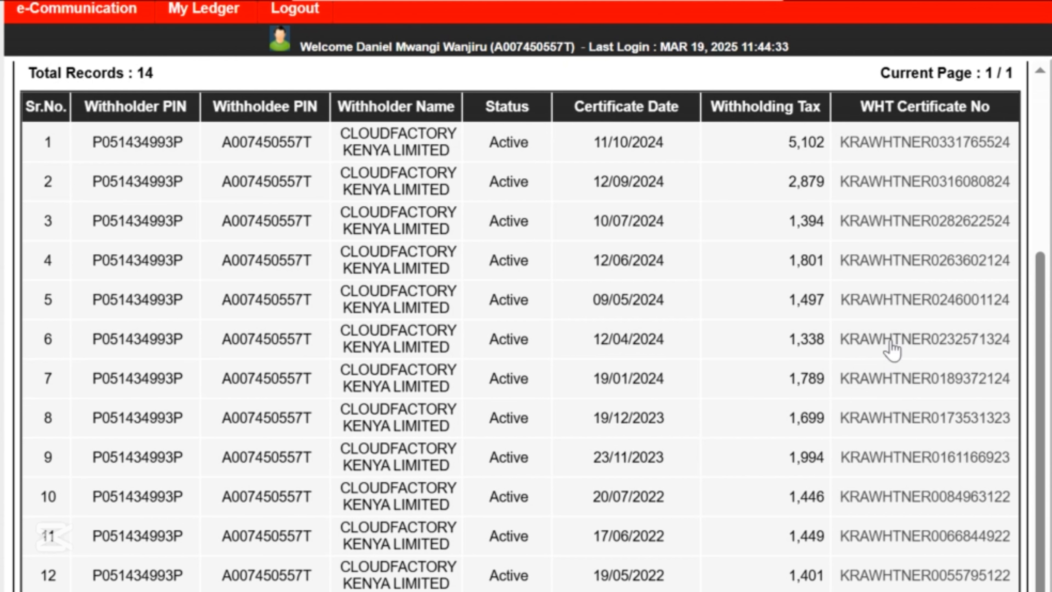
{"action": "scroll", "coordinate": [872, 385], "scroll_direction": "up", "scroll_amount": 3}
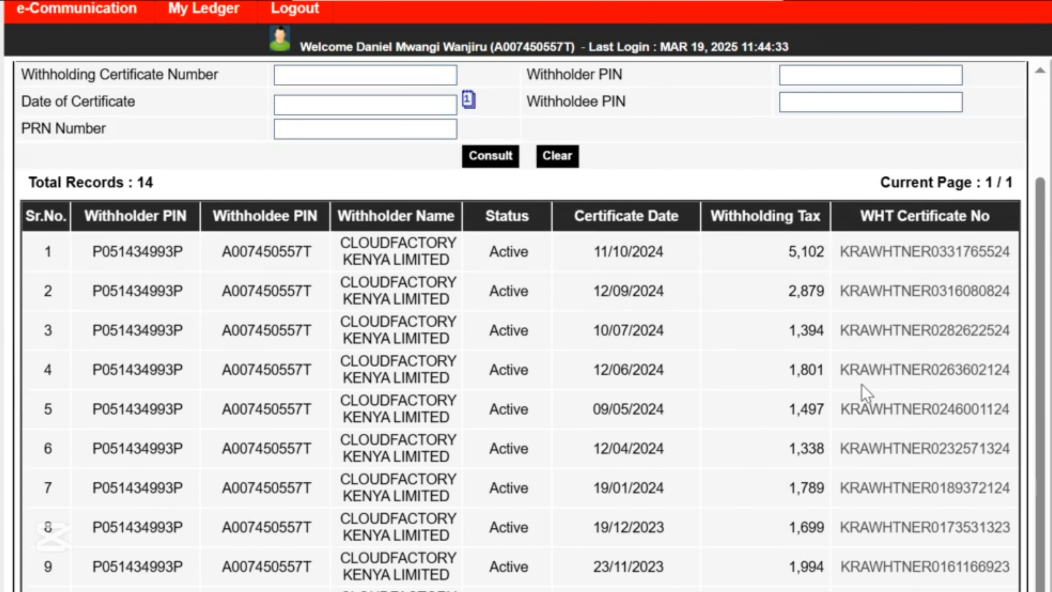
{"action": "scroll", "coordinate": [786, 414], "scroll_direction": "up", "scroll_amount": 5}
{"action": "scroll", "coordinate": [622, 435], "scroll_direction": "down", "scroll_amount": 7}
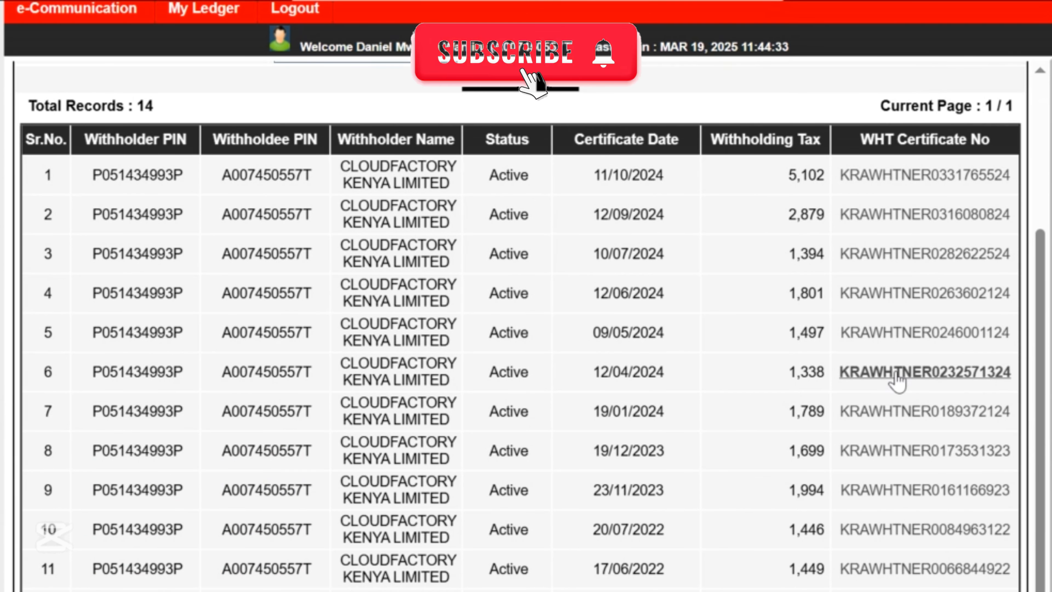
{"action": "scroll", "coordinate": [897, 382], "scroll_direction": "up", "scroll_amount": 5}
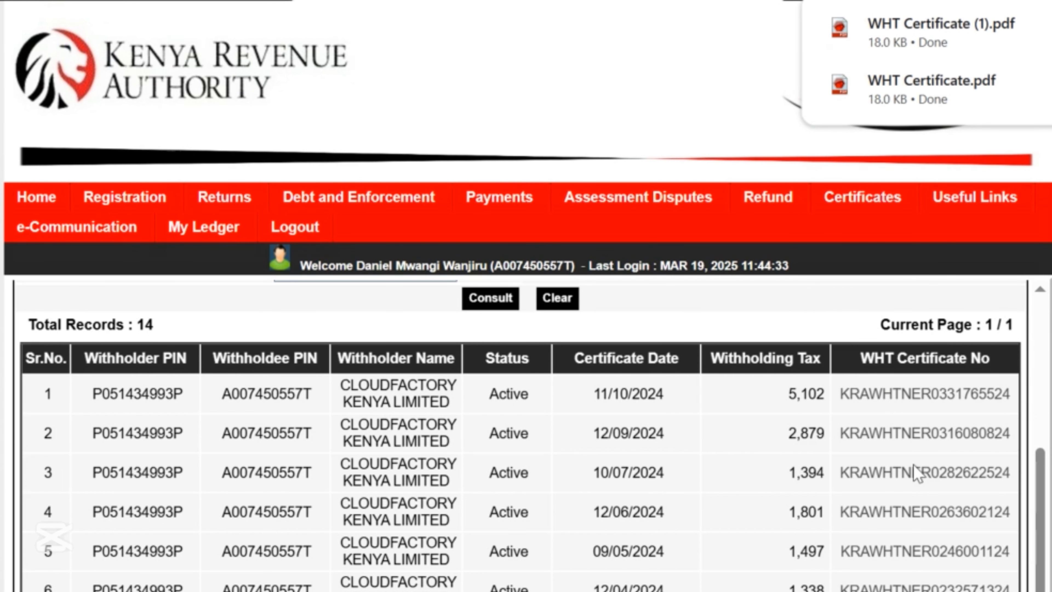
{"action": "scroll", "coordinate": [775, 426], "scroll_direction": "down", "scroll_amount": 1}
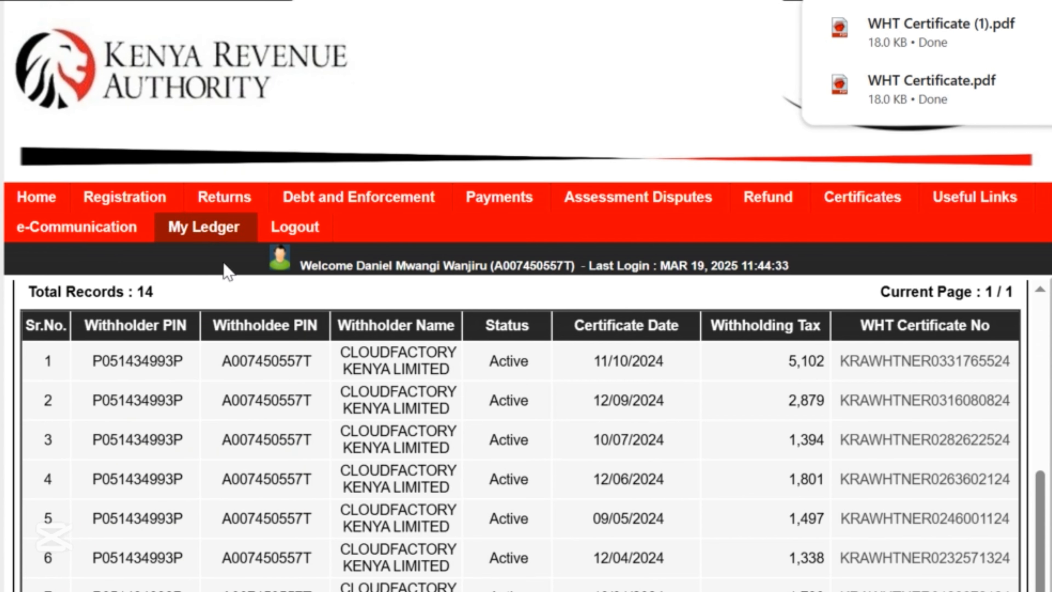
Start a nil return with the Income Tax - Resident Individual obligation and proceed to its form.
{"action": "mouse_move", "coordinate": [234, 199]}
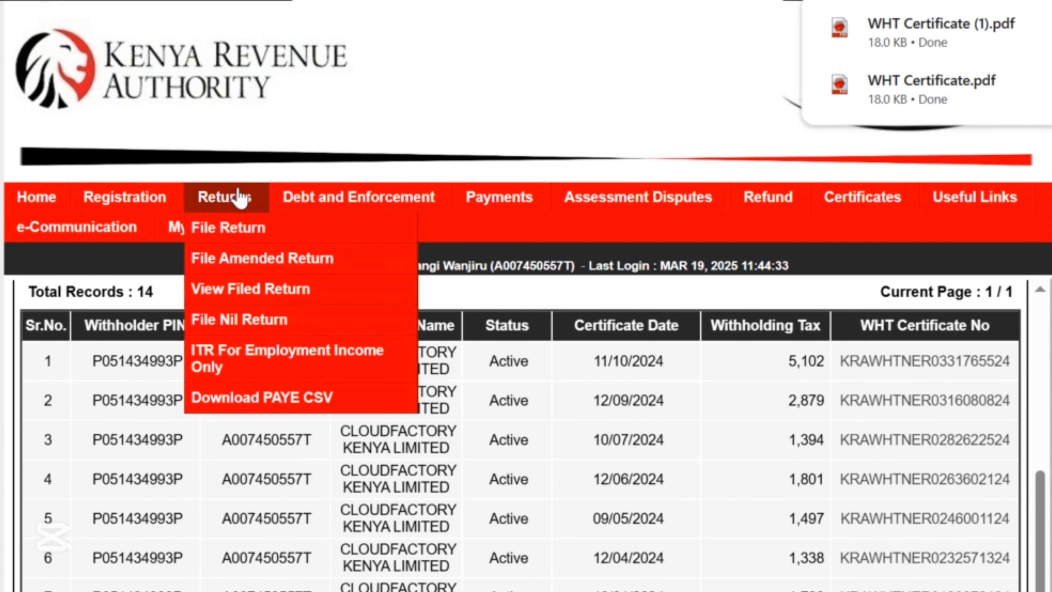
{"action": "left_click", "coordinate": [239, 319]}
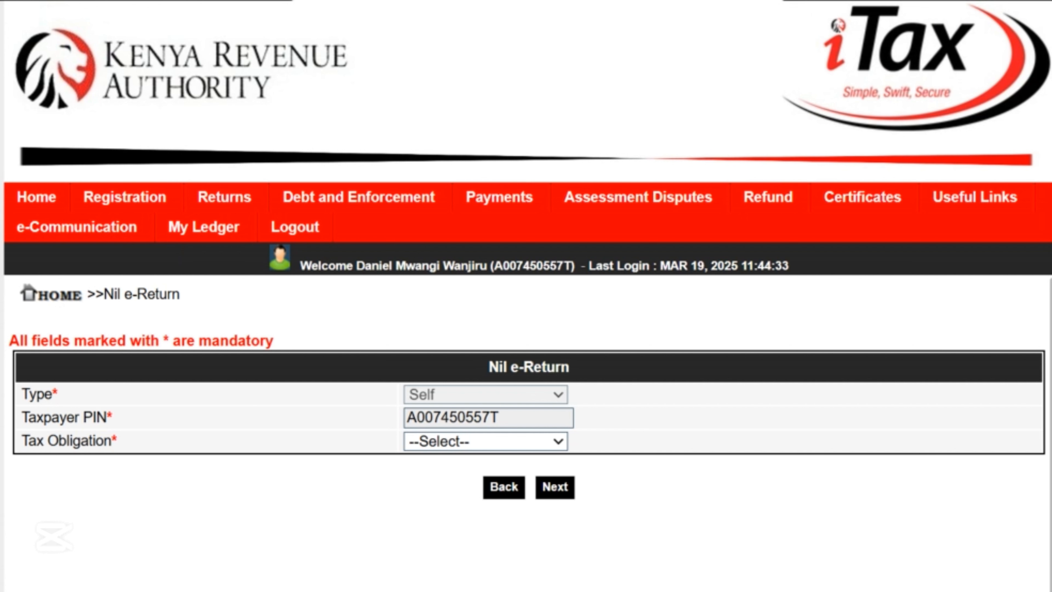
{"action": "mouse_move", "coordinate": [243, 211]}
{"action": "scroll", "coordinate": [332, 431], "scroll_direction": "down", "scroll_amount": 3}
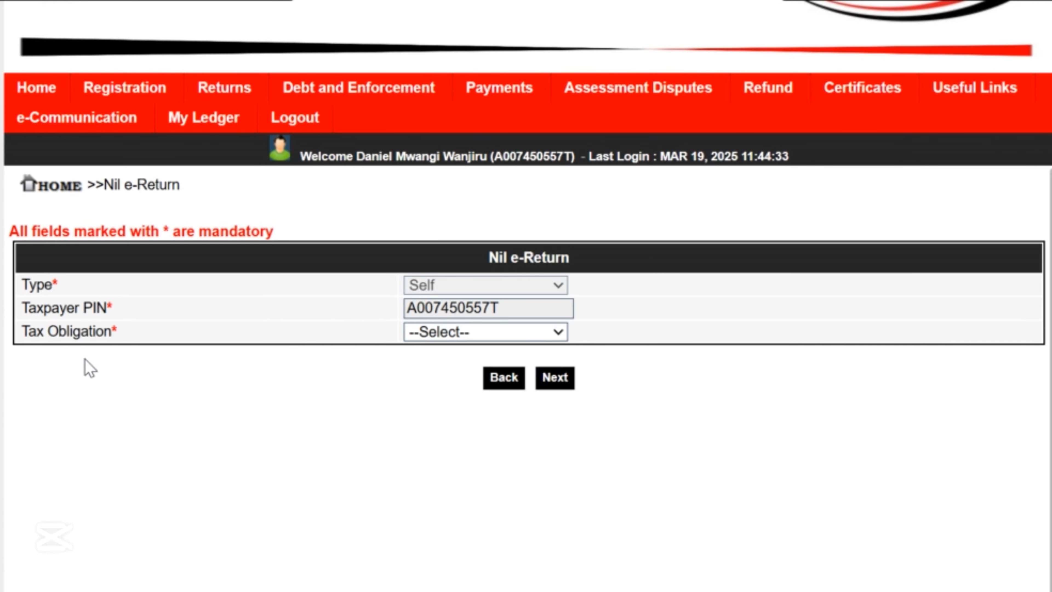
{"action": "left_click", "coordinate": [504, 332]}
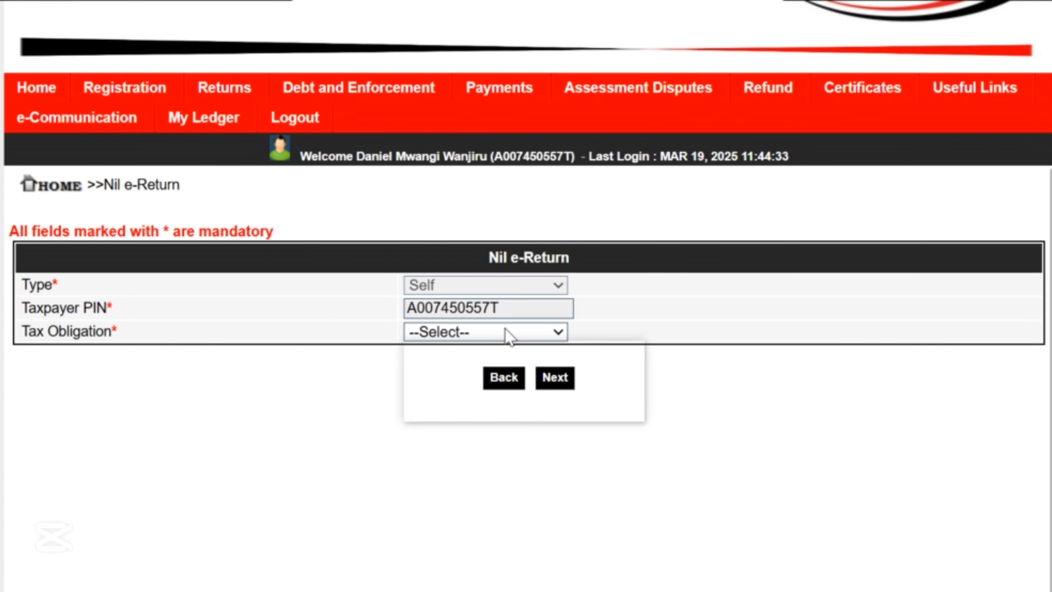
{"action": "left_click", "coordinate": [502, 336]}
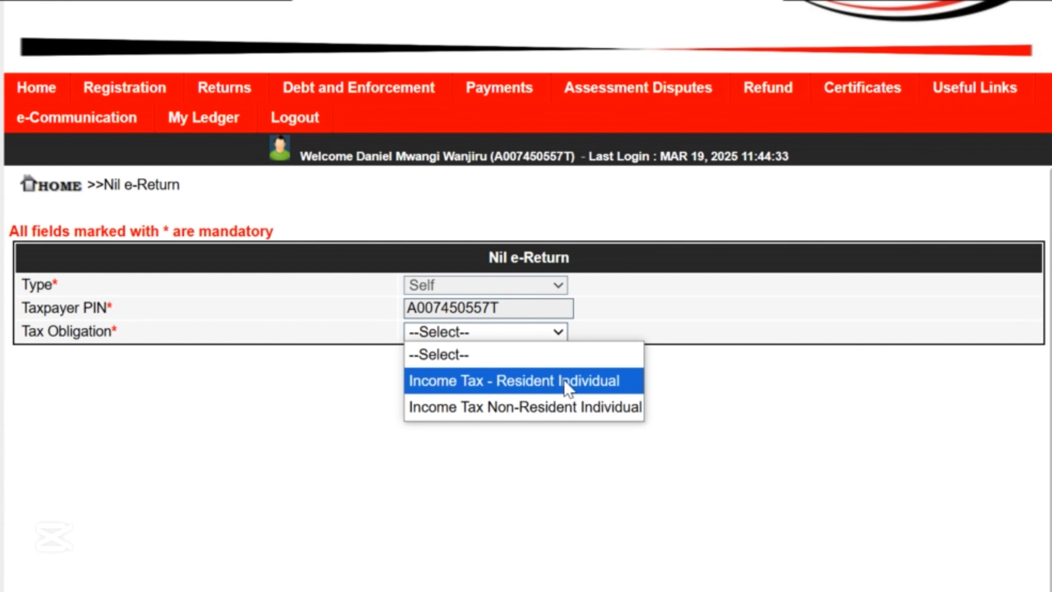
{"action": "left_click", "coordinate": [553, 387]}
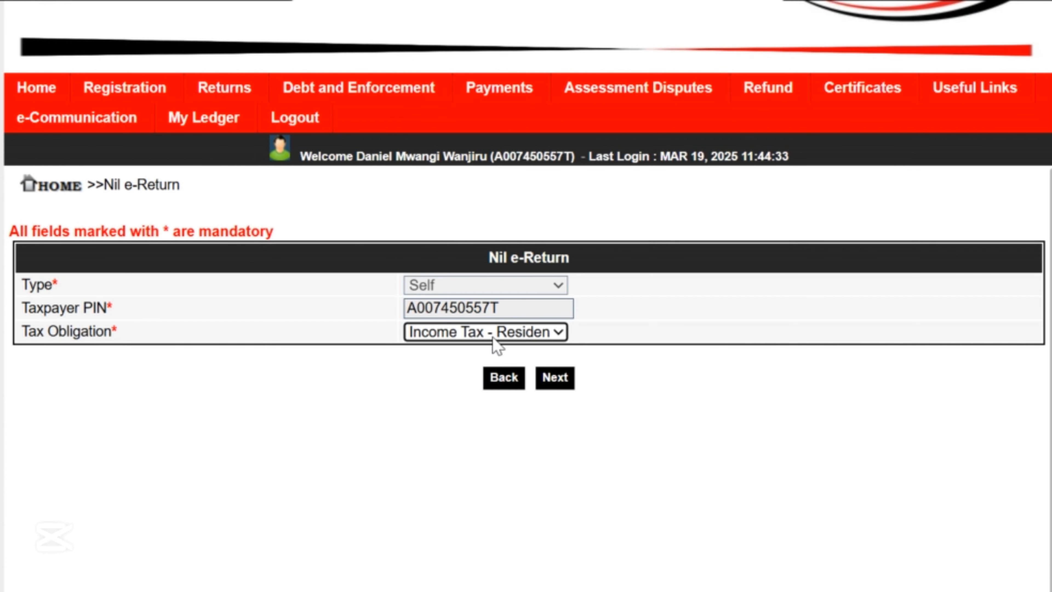
{"action": "left_click", "coordinate": [563, 380]}
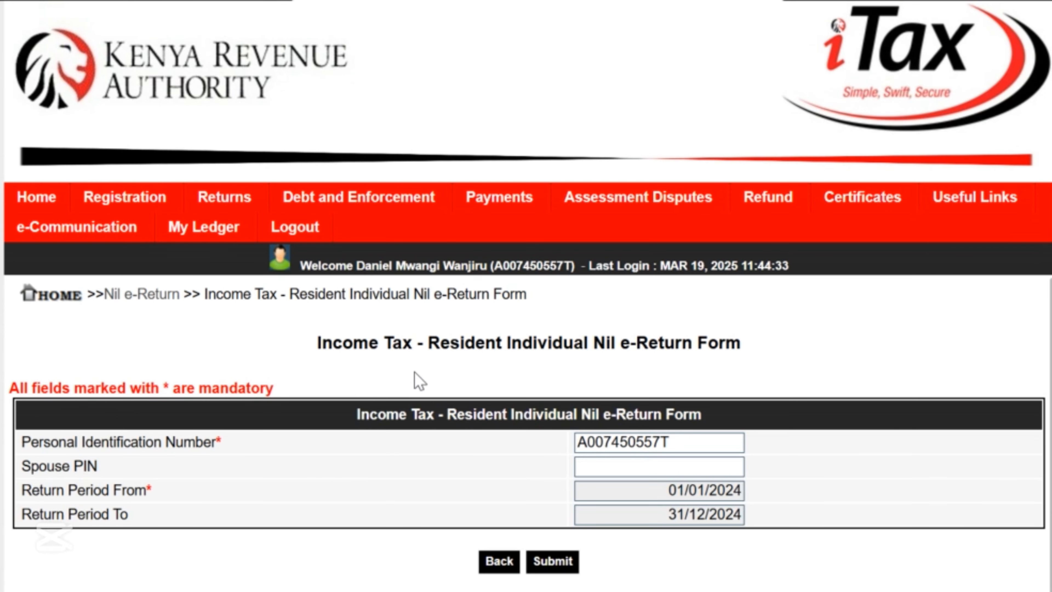
Submit the nil return, cancel it at the confirmation, and go back to the Nil e-Return page.
{"action": "scroll", "coordinate": [468, 375], "scroll_direction": "down", "scroll_amount": 2}
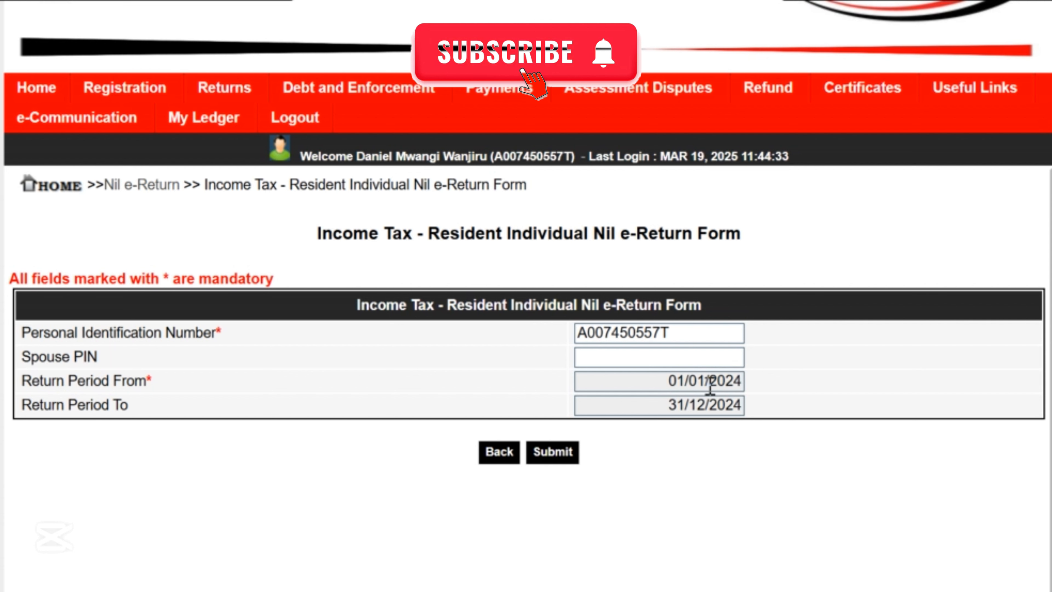
{"action": "left_click", "coordinate": [570, 456]}
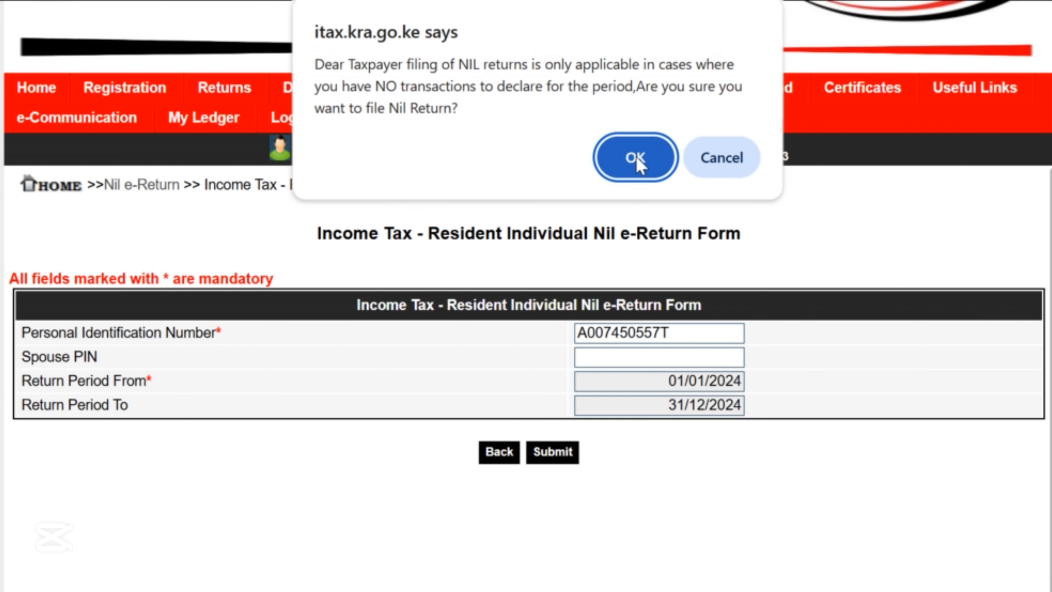
{"action": "left_click", "coordinate": [723, 158]}
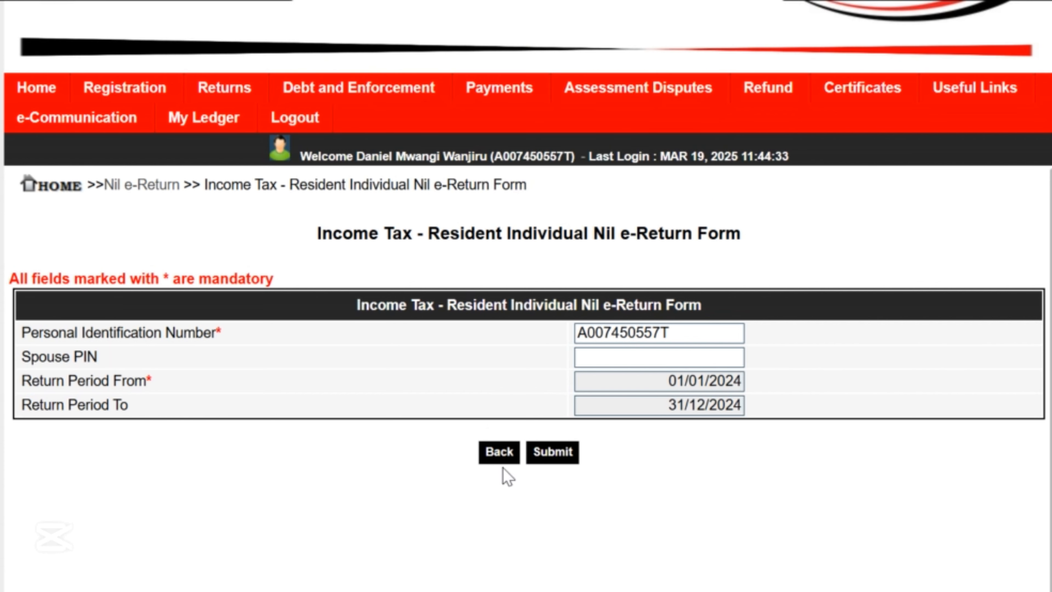
{"action": "left_click", "coordinate": [504, 452]}
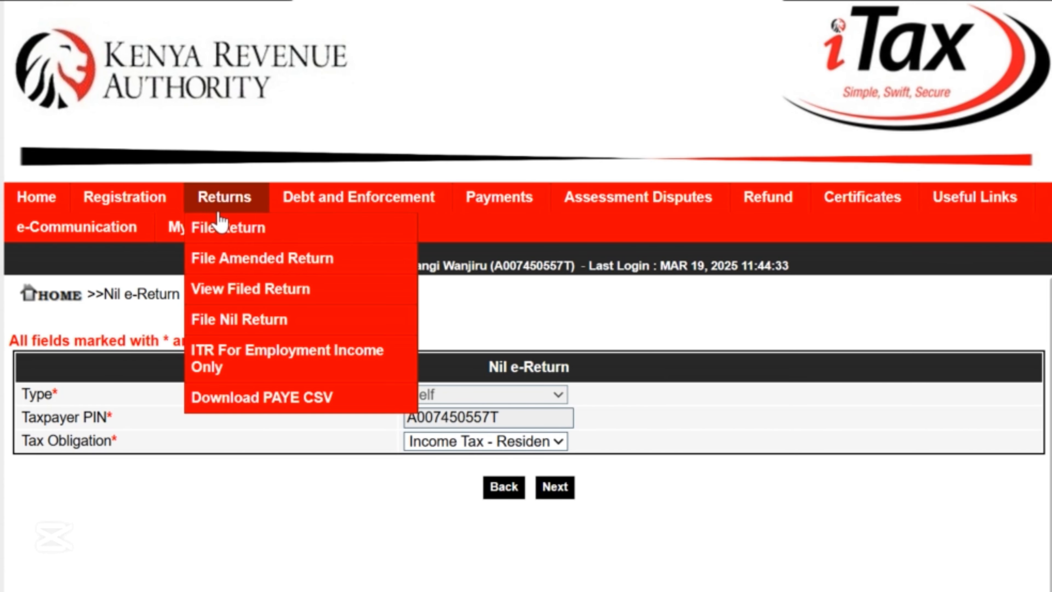
Leave the File Return error page, then pick Income Tax - Resident Individual on the e-Returns form.
{"action": "left_click", "coordinate": [218, 227]}
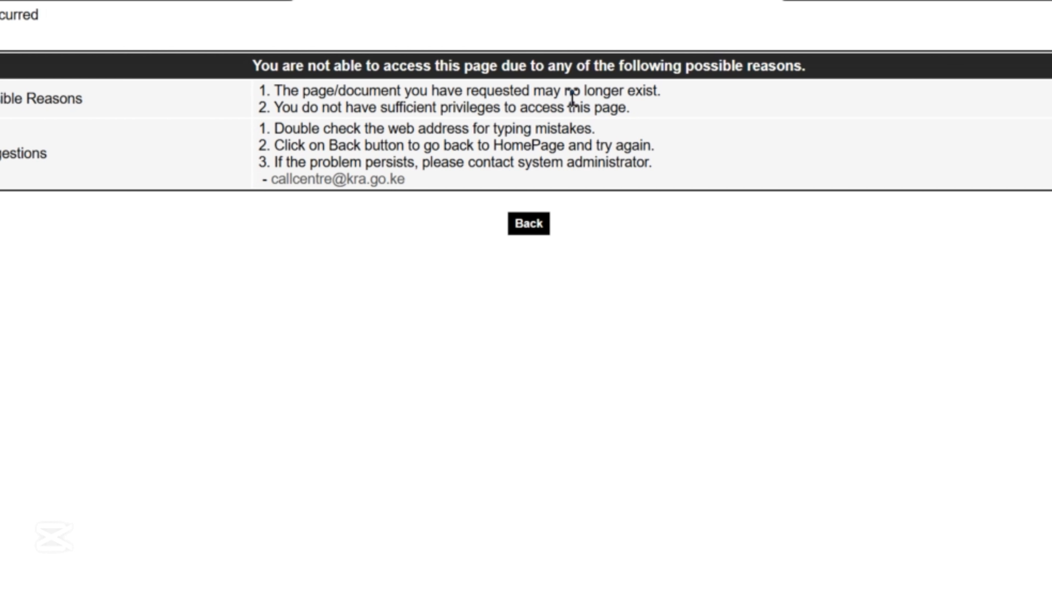
{"action": "left_click", "coordinate": [514, 228]}
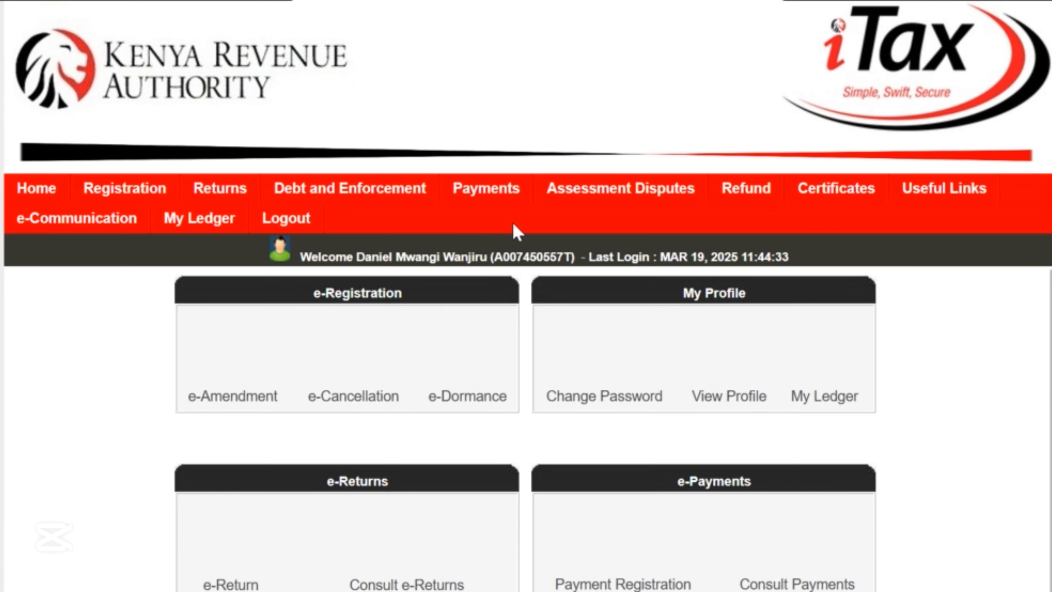
{"action": "mouse_move", "coordinate": [223, 200]}
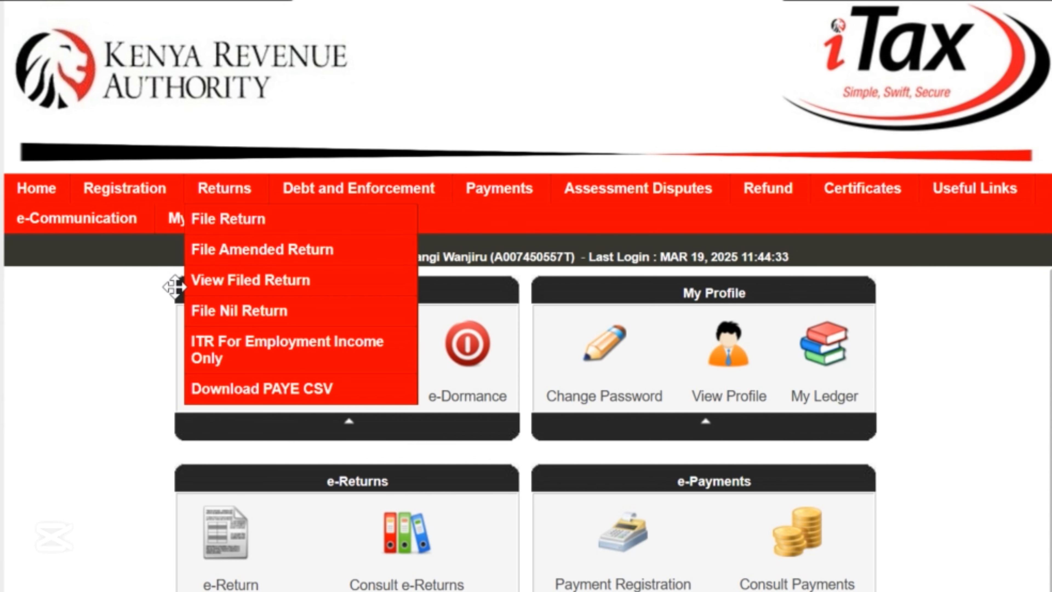
{"action": "left_click", "coordinate": [215, 222]}
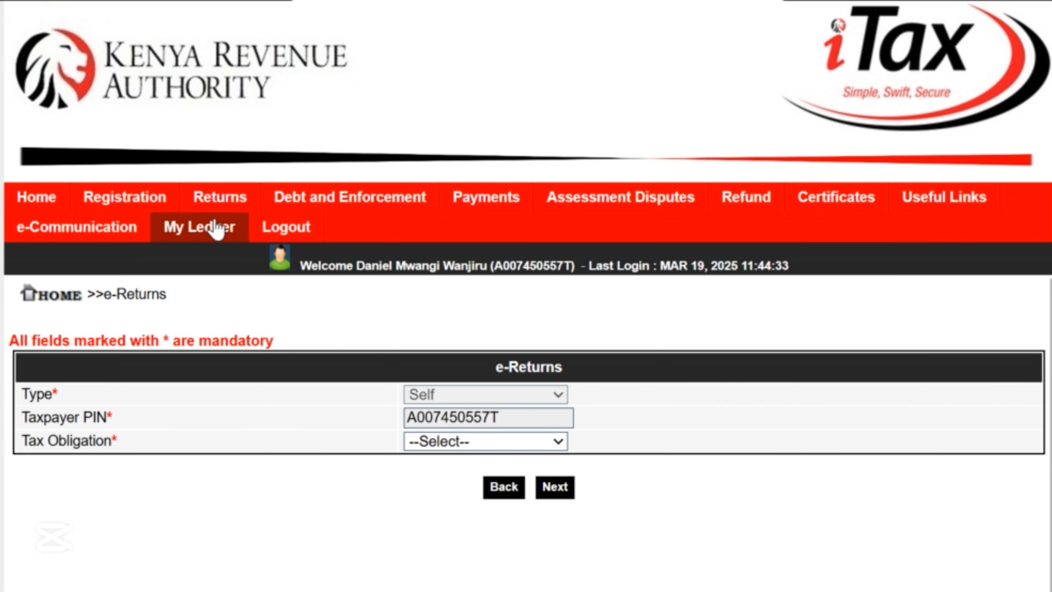
{"action": "left_click", "coordinate": [462, 442]}
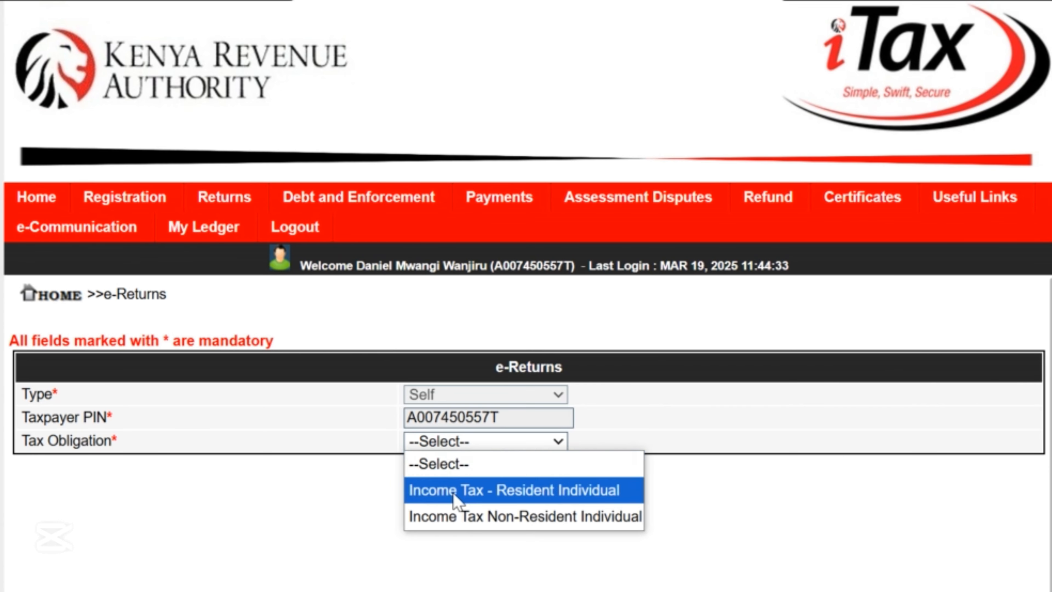
{"action": "left_click", "coordinate": [488, 493]}
{"action": "left_click", "coordinate": [488, 492]}
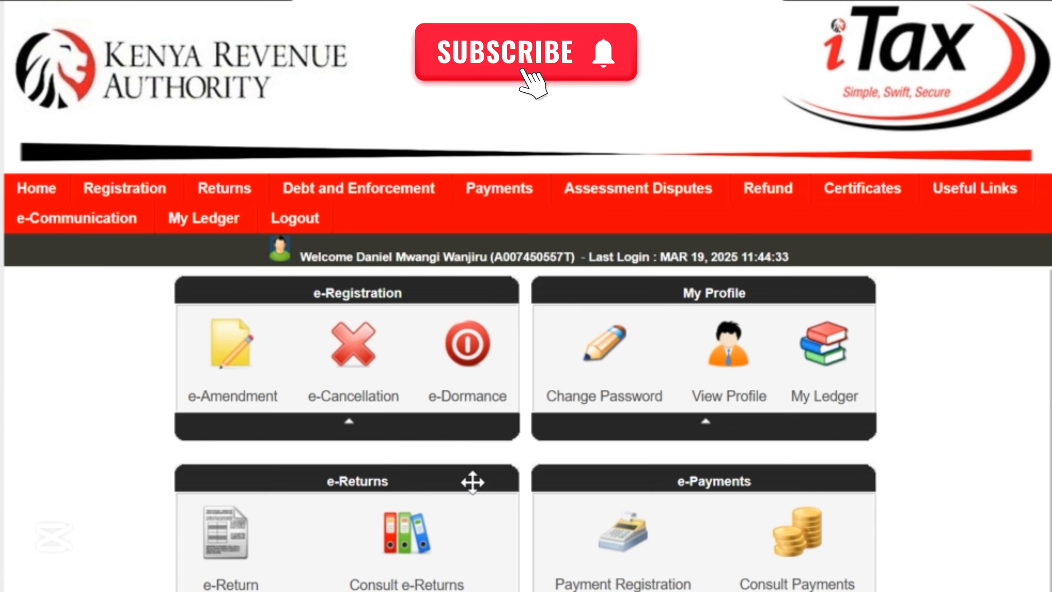
Retry the return filing page twice, returning to the home dashboard after each access error.
{"action": "left_click", "coordinate": [228, 217]}
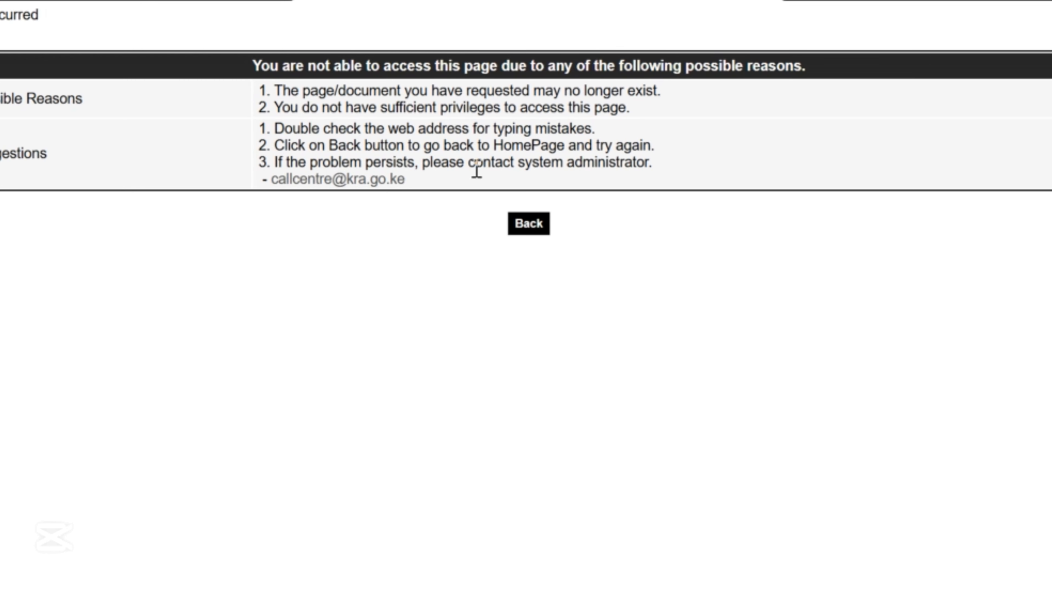
{"action": "left_click", "coordinate": [526, 228]}
{"action": "mouse_move", "coordinate": [199, 183]}
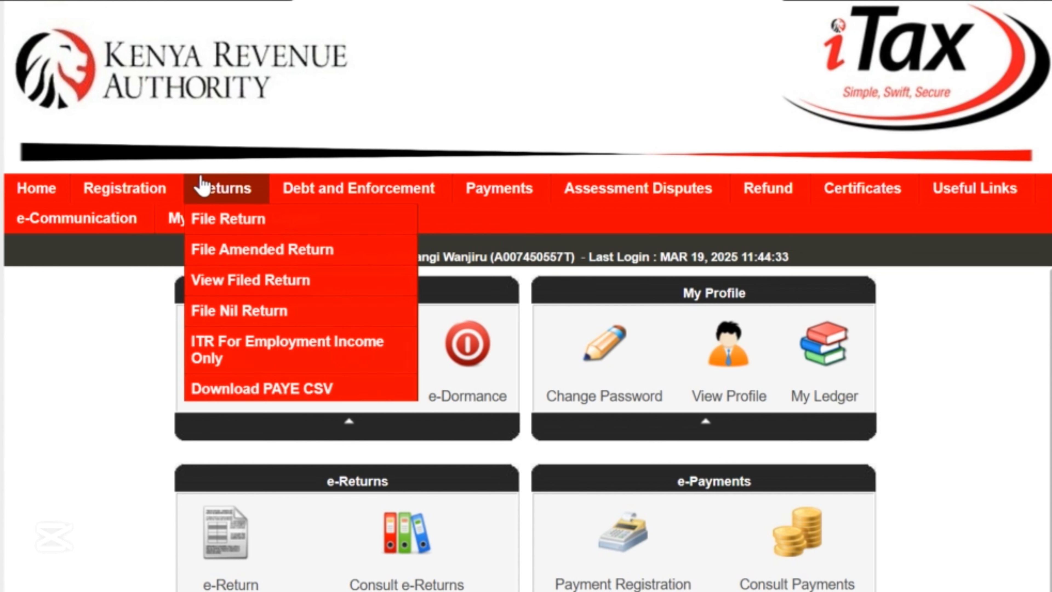
{"action": "left_click", "coordinate": [228, 224]}
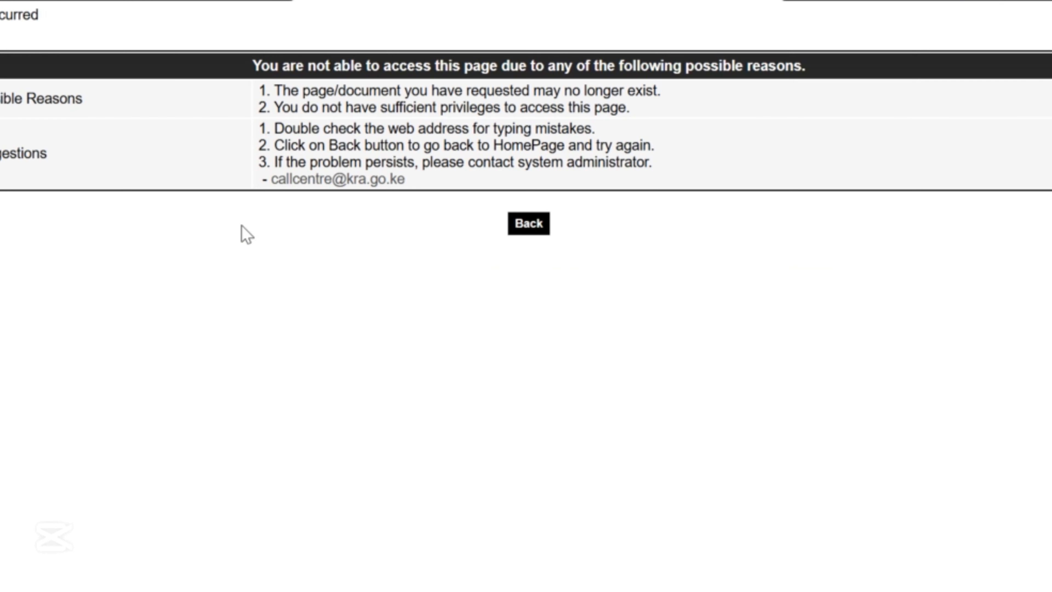
{"action": "left_click", "coordinate": [529, 233]}
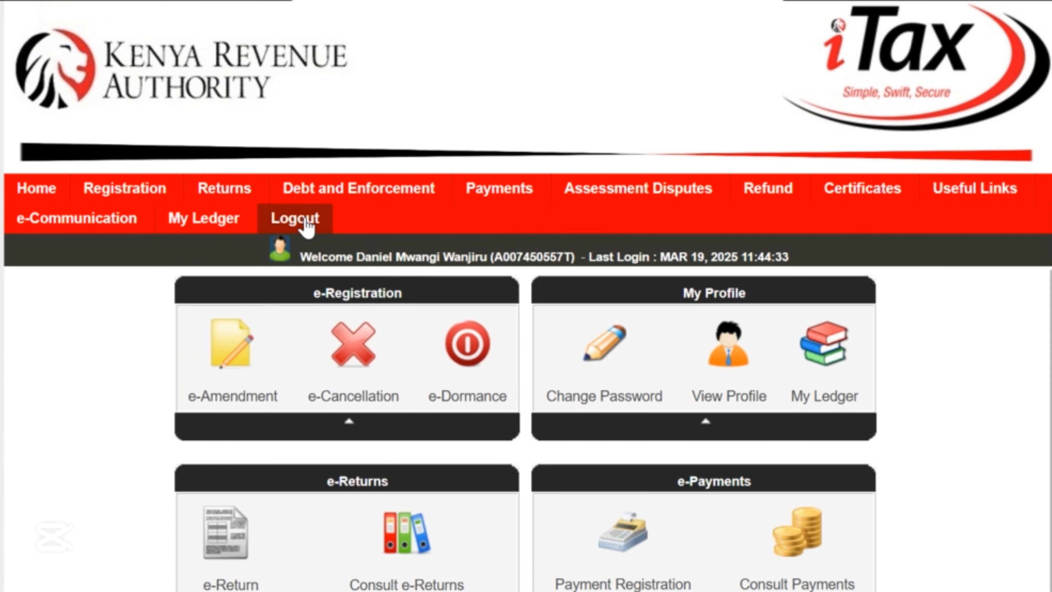
Log out, then log back in with the taxpayer's PIN, password and security stamp answer.
{"action": "left_click", "coordinate": [303, 227]}
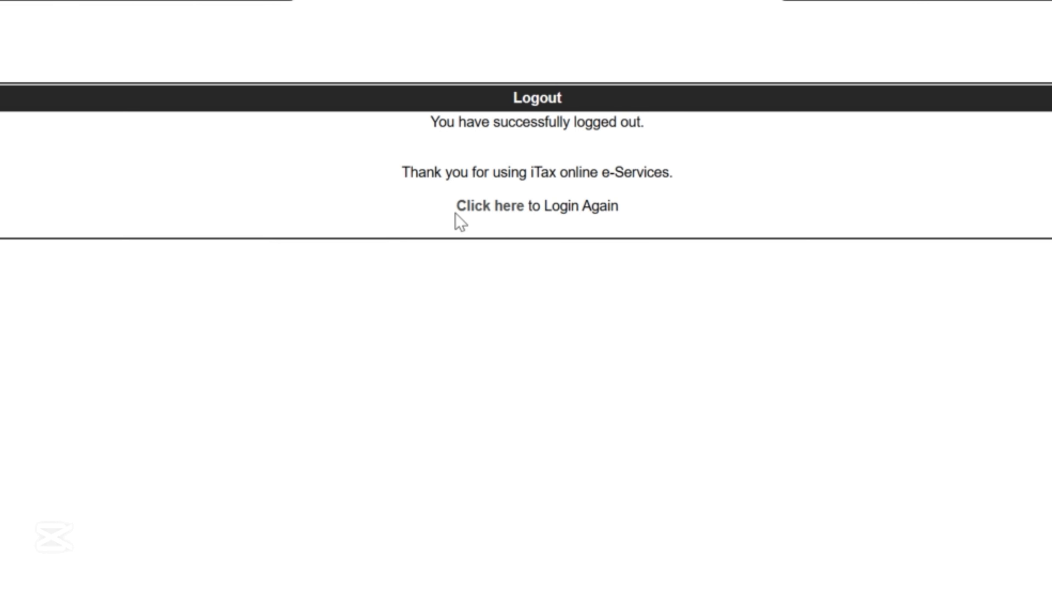
{"action": "left_click", "coordinate": [485, 207]}
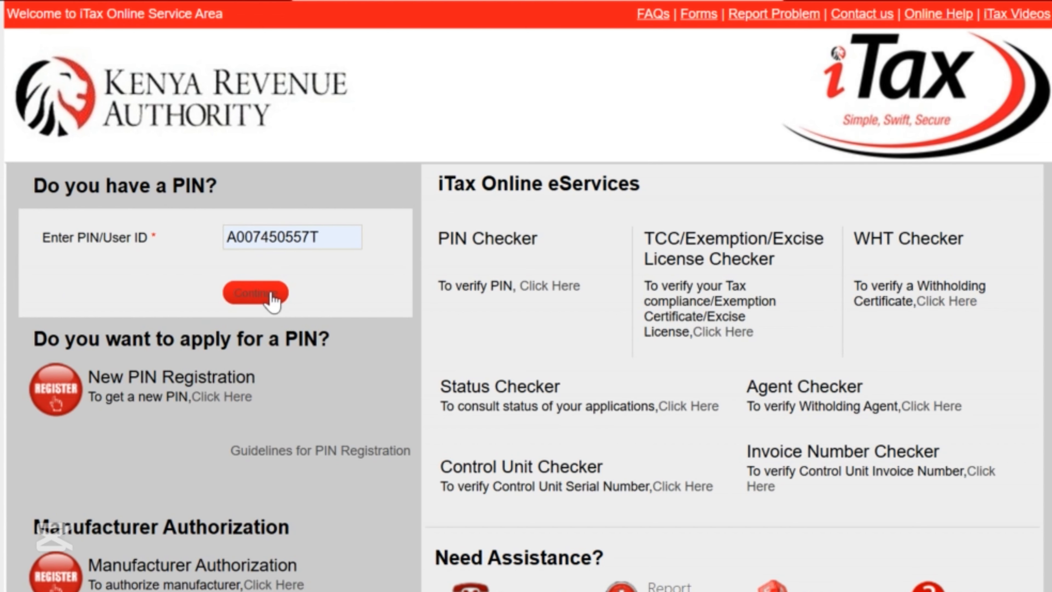
{"action": "left_click", "coordinate": [271, 296]}
{"action": "left_click", "coordinate": [347, 404]}
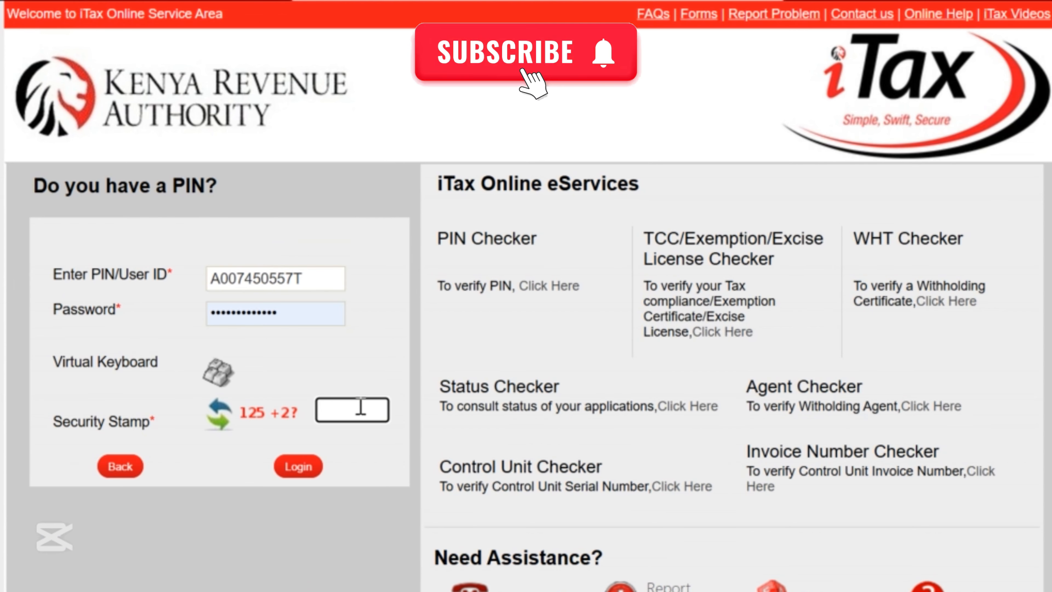
{"action": "left_click", "coordinate": [320, 467]}
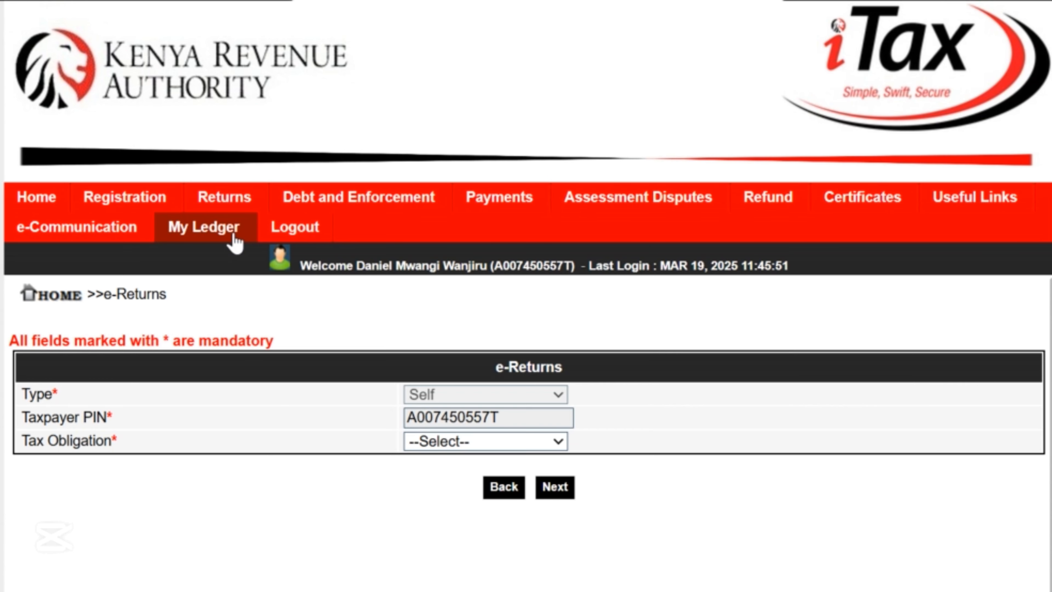
Select Income Tax - Resident Individual, continue, and download IT1_Individual_Resident_Return_XLS.zip.
{"action": "left_click", "coordinate": [509, 441]}
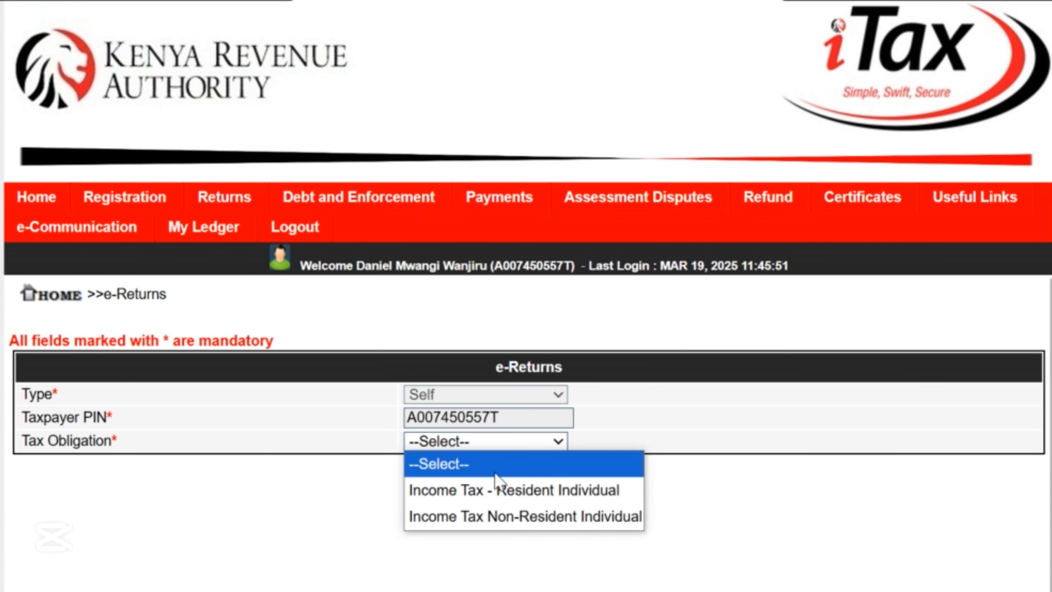
{"action": "left_click", "coordinate": [613, 493]}
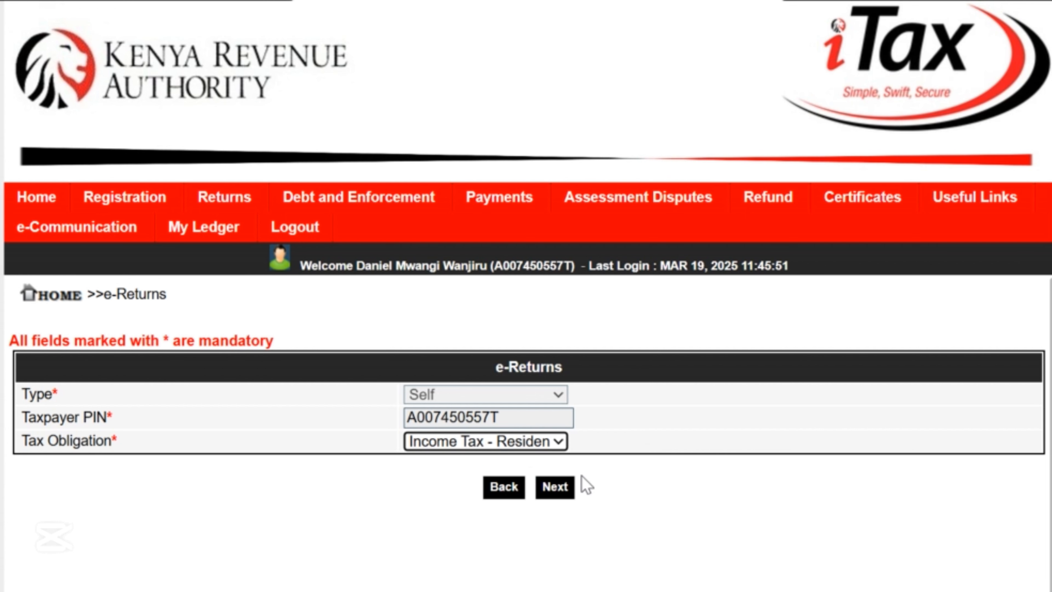
{"action": "left_click", "coordinate": [557, 494]}
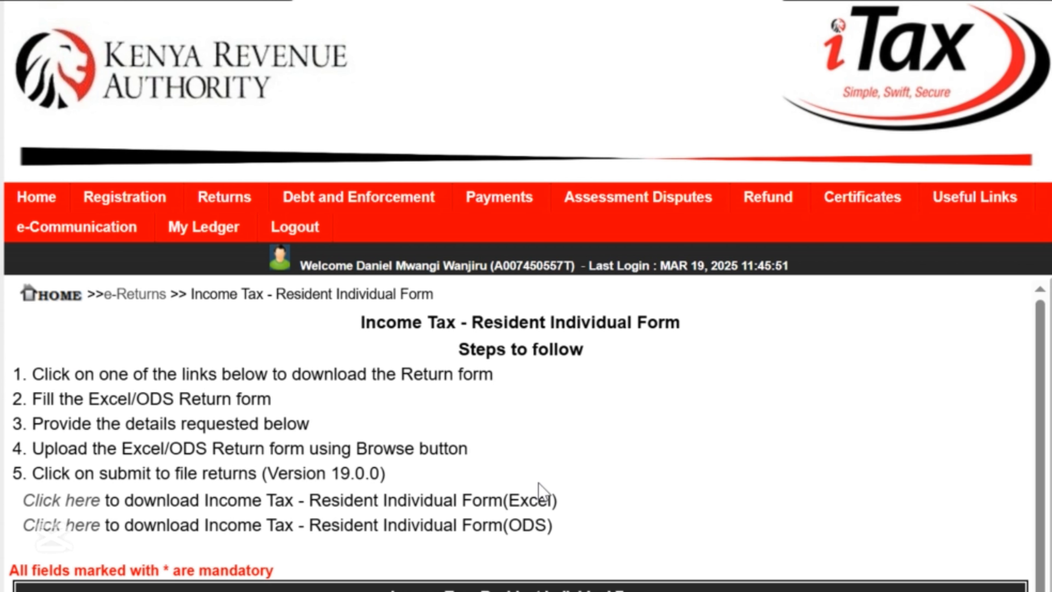
{"action": "scroll", "coordinate": [521, 385], "scroll_direction": "down", "scroll_amount": 1}
{"action": "scroll", "coordinate": [211, 430], "scroll_direction": "down", "scroll_amount": 2}
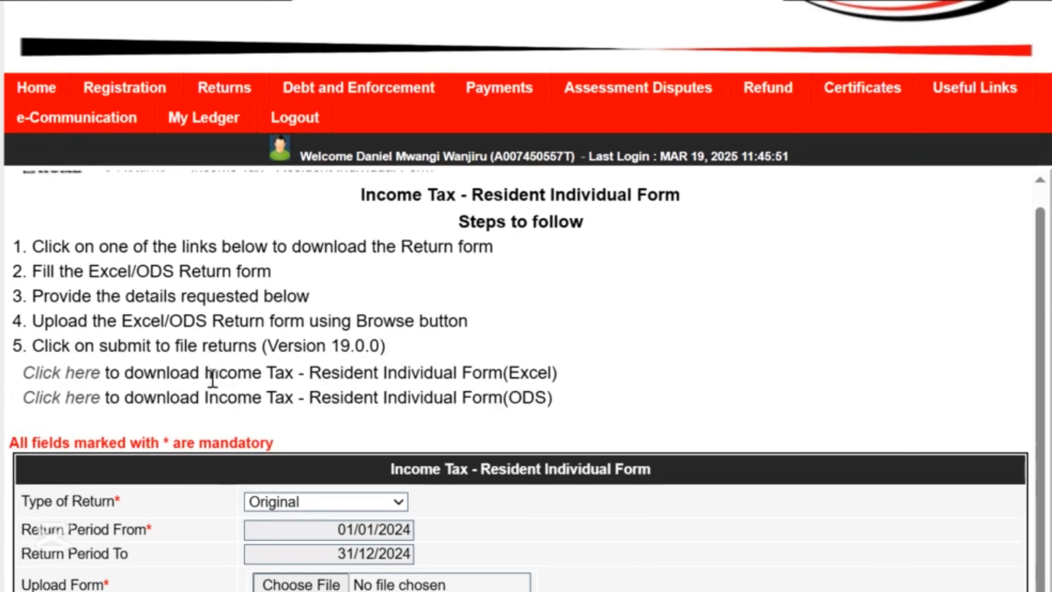
{"action": "scroll", "coordinate": [313, 328], "scroll_direction": "up", "scroll_amount": 1}
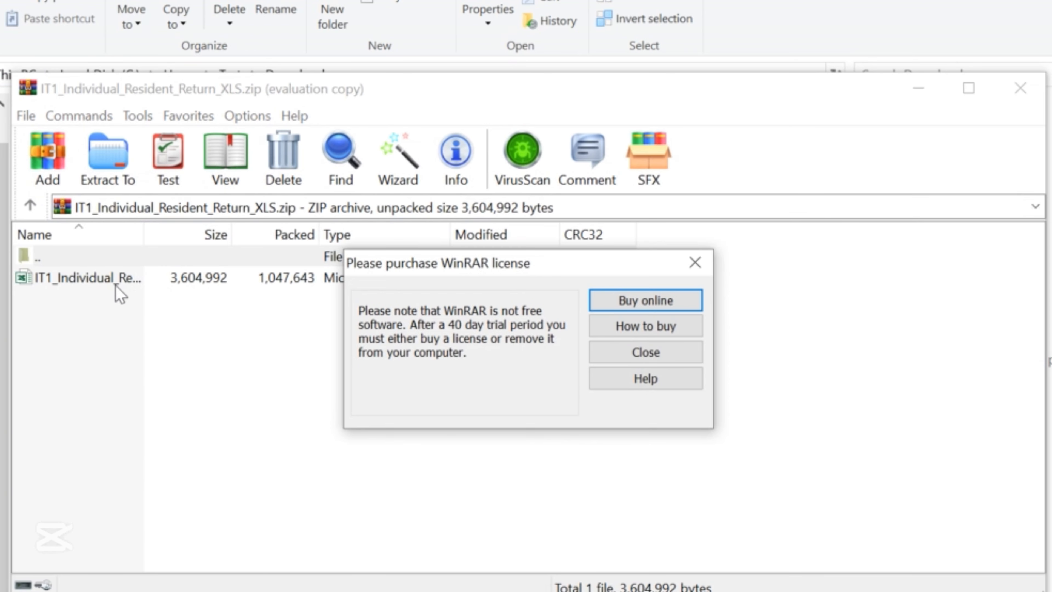
Dismiss the WinRAR licence reminder and open the archived return .xls file in Excel.
{"action": "left_click", "coordinate": [679, 357]}
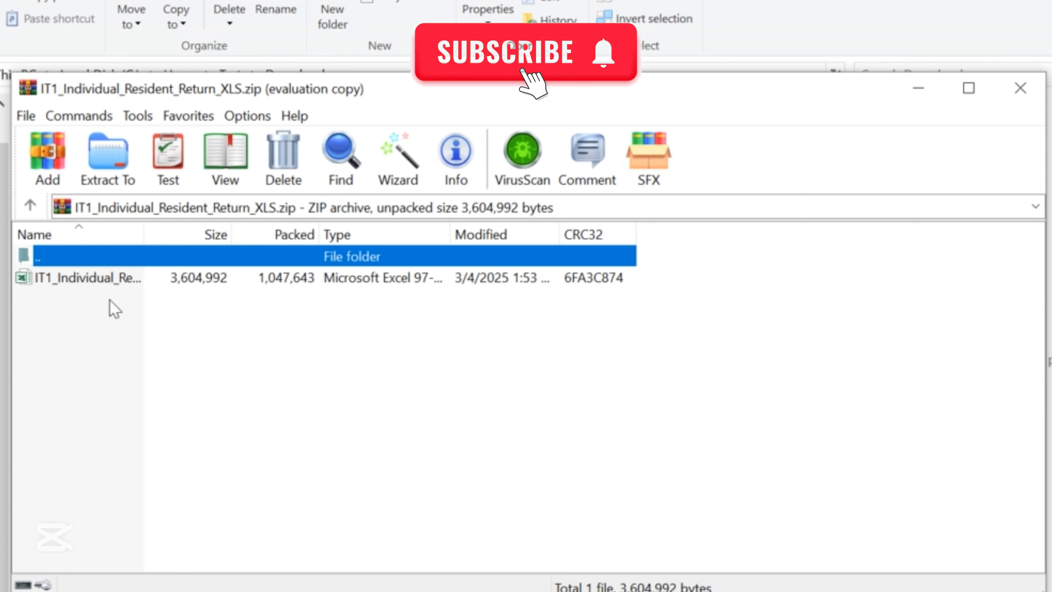
{"action": "left_click", "coordinate": [108, 285]}
{"action": "double_click", "coordinate": [108, 286]}
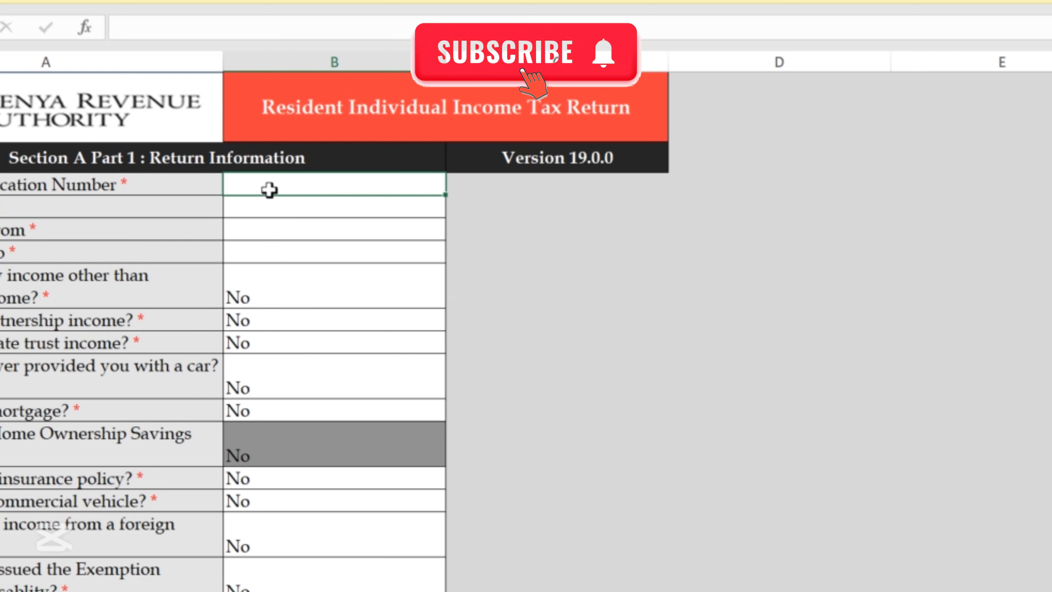
Look over the return workbook, then dismiss the 'Please DO NOT Cut and Paste' warning.
{"action": "scroll", "coordinate": [254, 212], "scroll_direction": "down", "scroll_amount": 4}
{"action": "scroll", "coordinate": [253, 211], "scroll_direction": "down", "scroll_amount": 6}
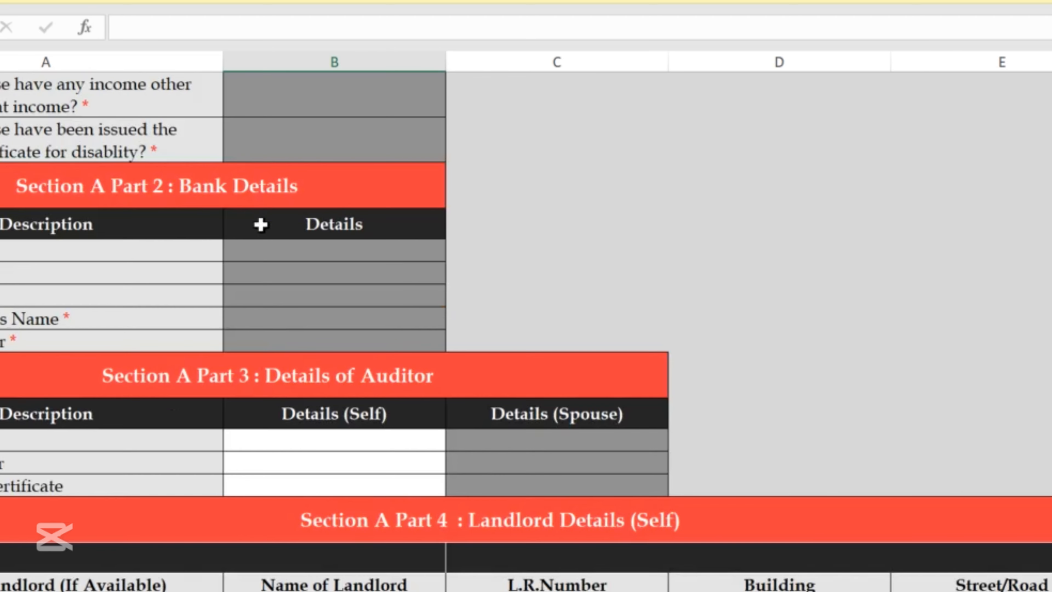
{"action": "scroll", "coordinate": [305, 256], "scroll_direction": "up", "scroll_amount": 12}
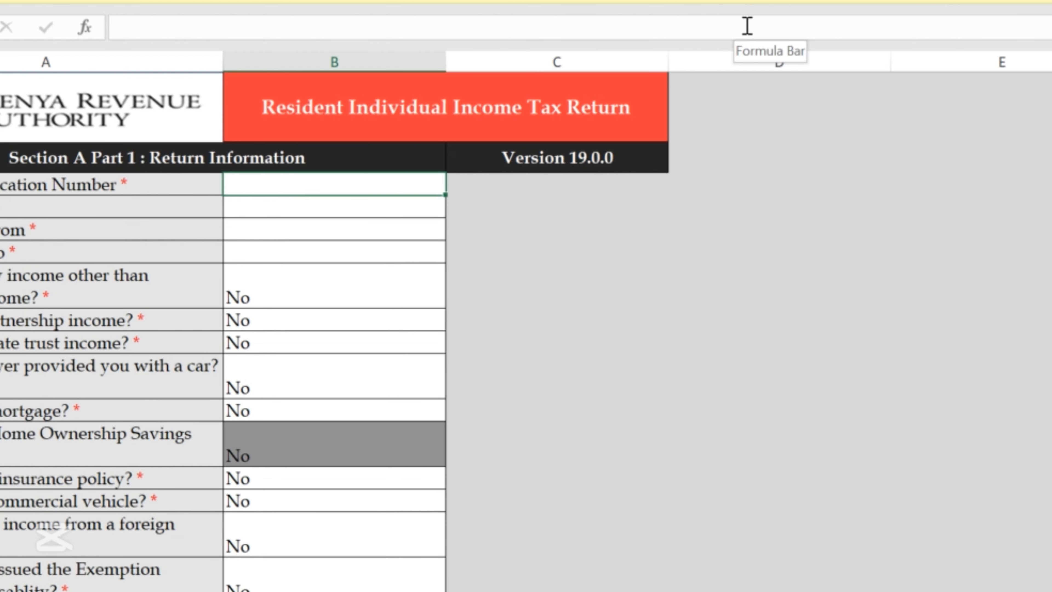
{"action": "scroll", "coordinate": [746, 26], "scroll_direction": "down", "scroll_amount": 3}
{"action": "scroll", "coordinate": [746, 26], "scroll_direction": "up", "scroll_amount": 3}
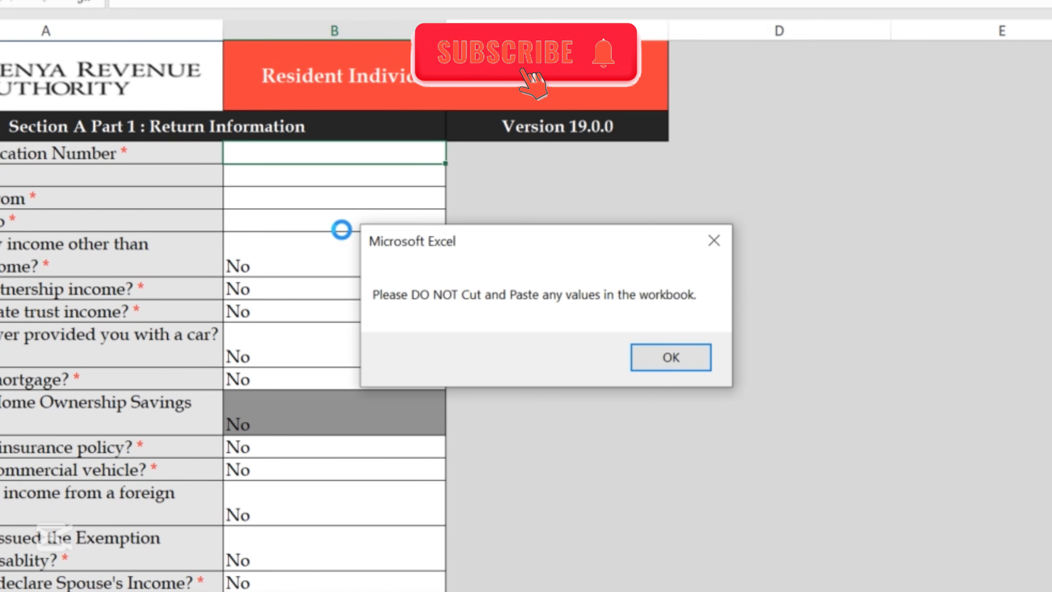
{"action": "left_click", "coordinate": [673, 363]}
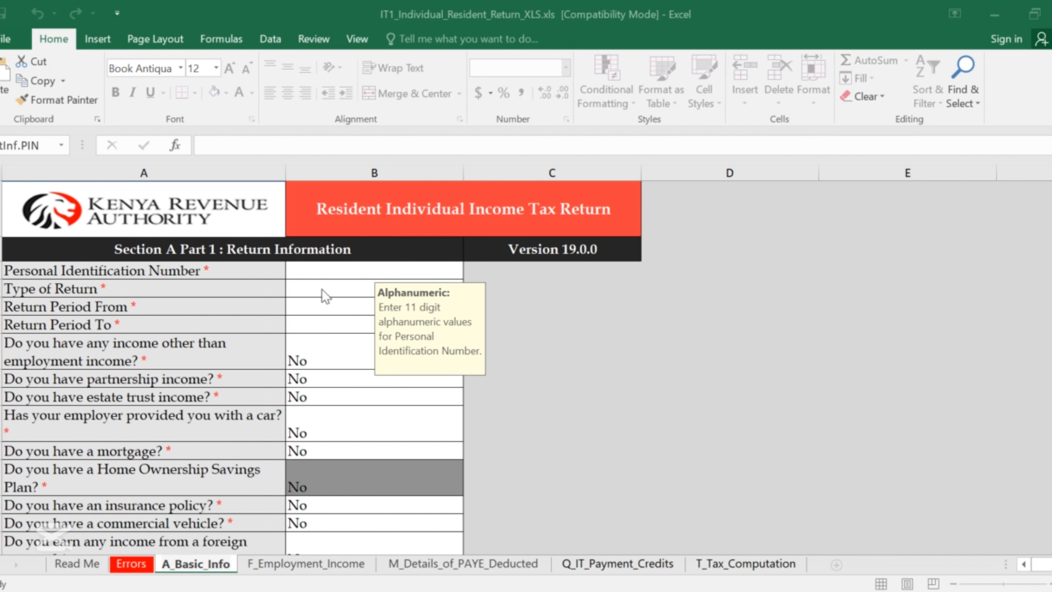
Enter the taxpayer's 11-character PIN in the Personal Identification Number cell, fixing one typo.
{"action": "left_click", "coordinate": [318, 267]}
{"action": "double_click", "coordinate": [318, 269]}
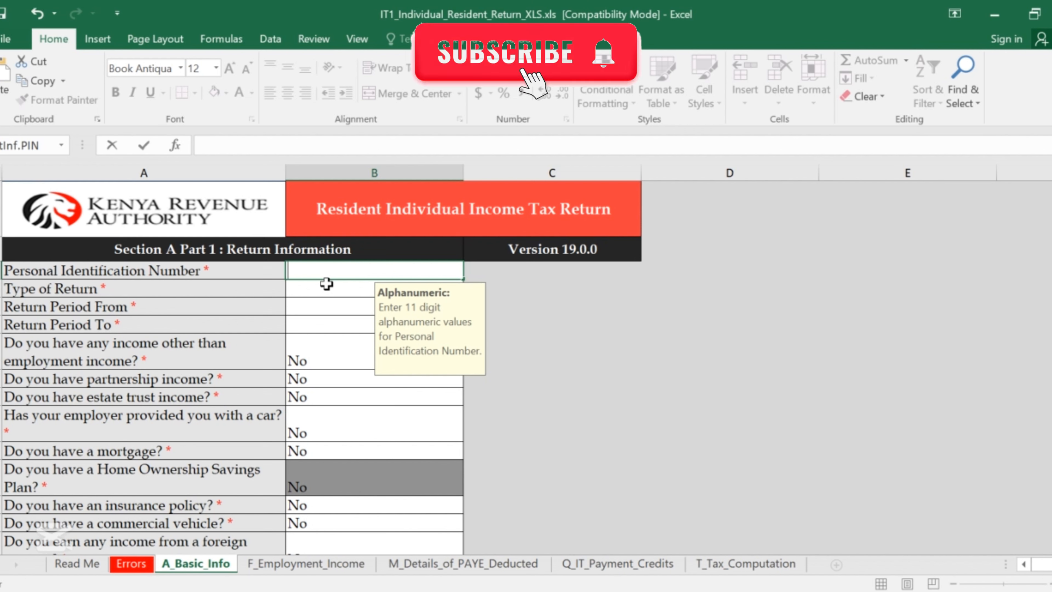
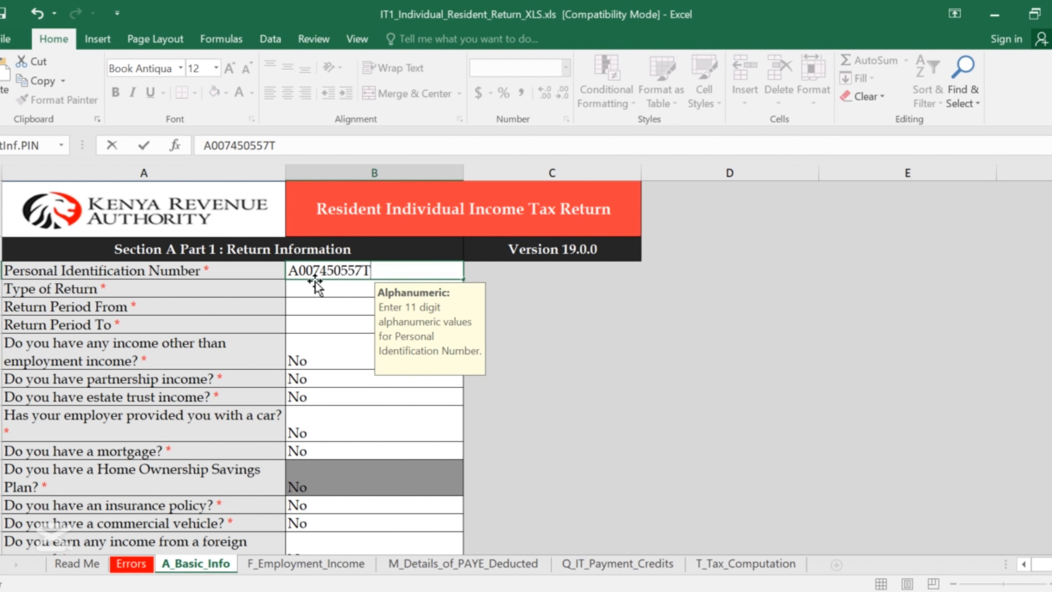
{"action": "key", "text": "Return"}
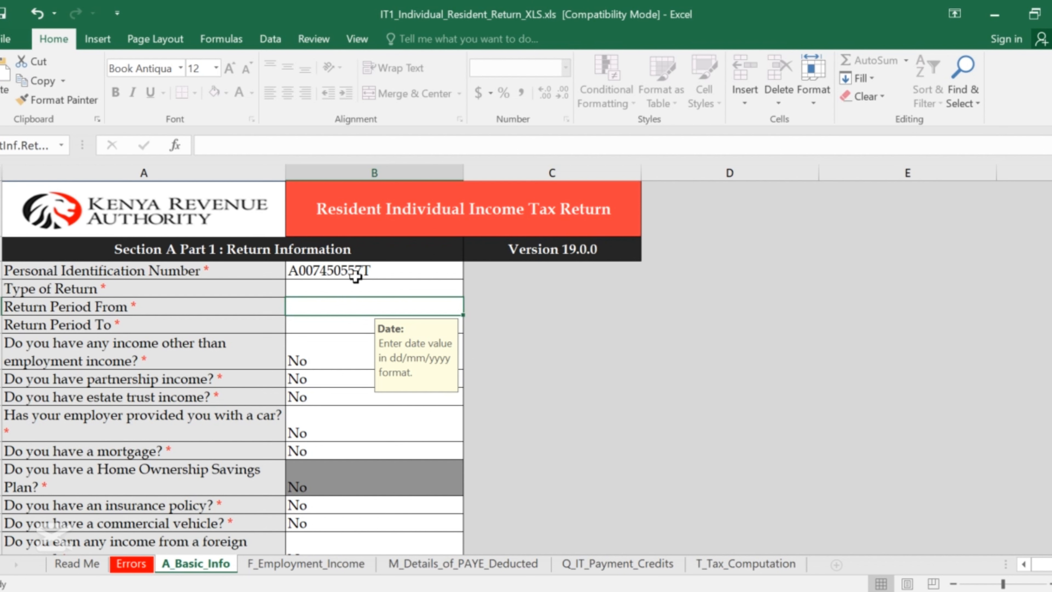
Set the Type of Return dropdown to Original.
{"action": "left_click", "coordinate": [312, 291]}
{"action": "key", "text": "alt+Down"}
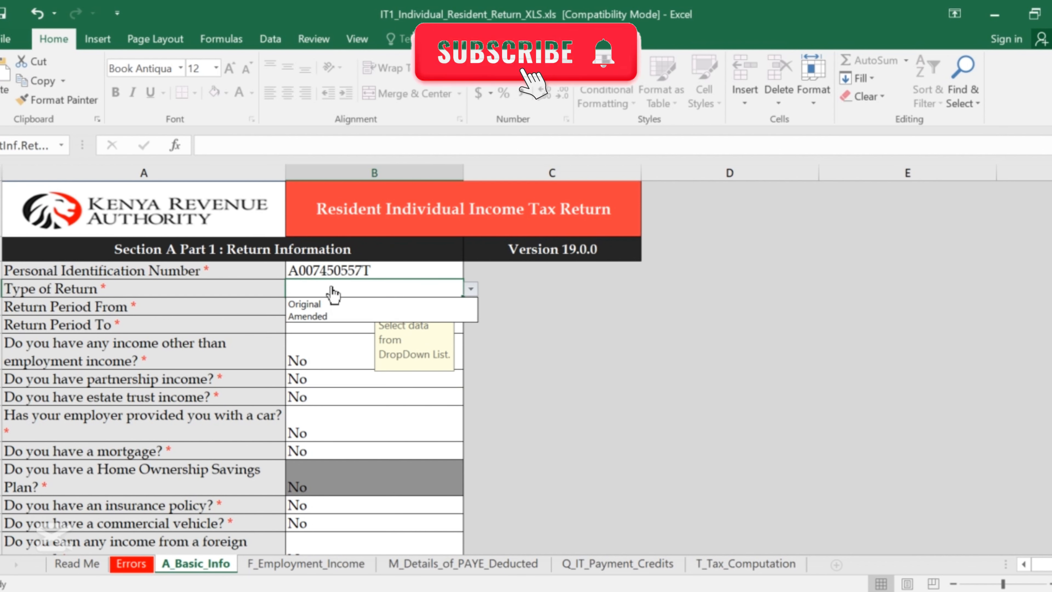
{"action": "key", "text": "Down"}
{"action": "key", "text": "Return"}
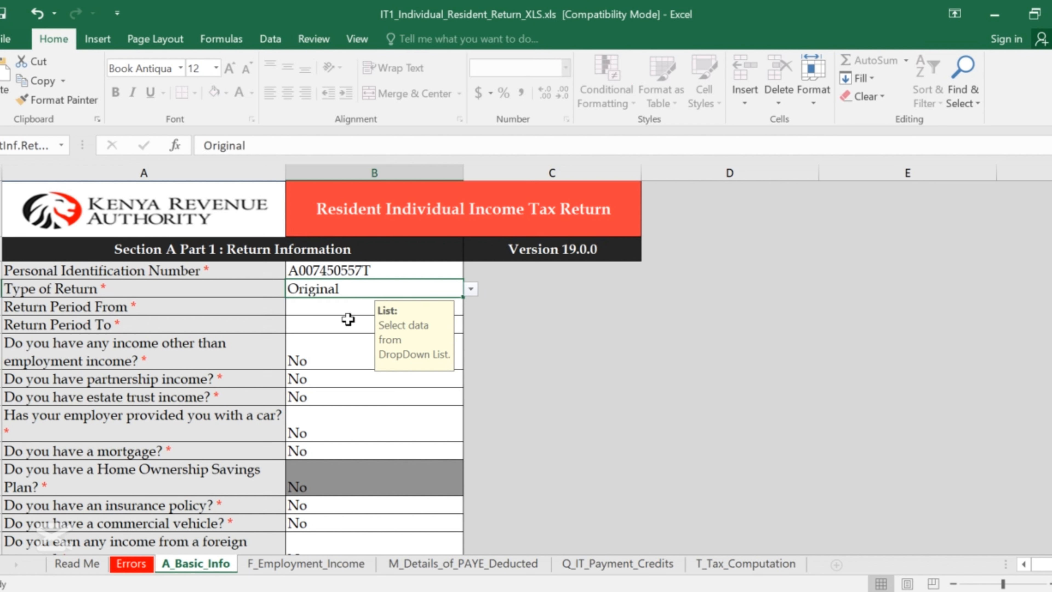
{"action": "key", "text": "alt+Down"}
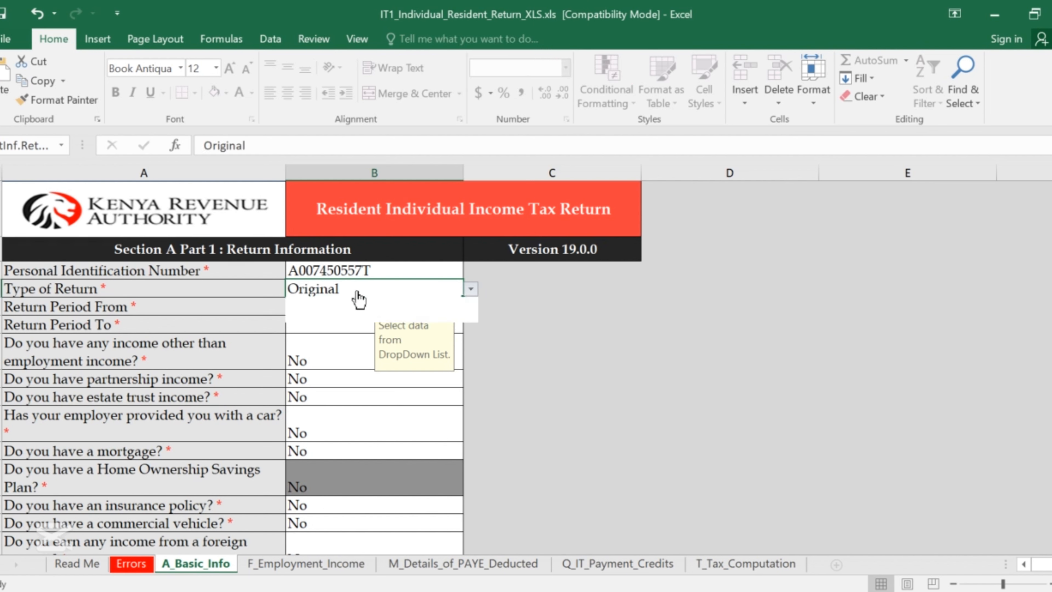
{"action": "left_click", "coordinate": [346, 304]}
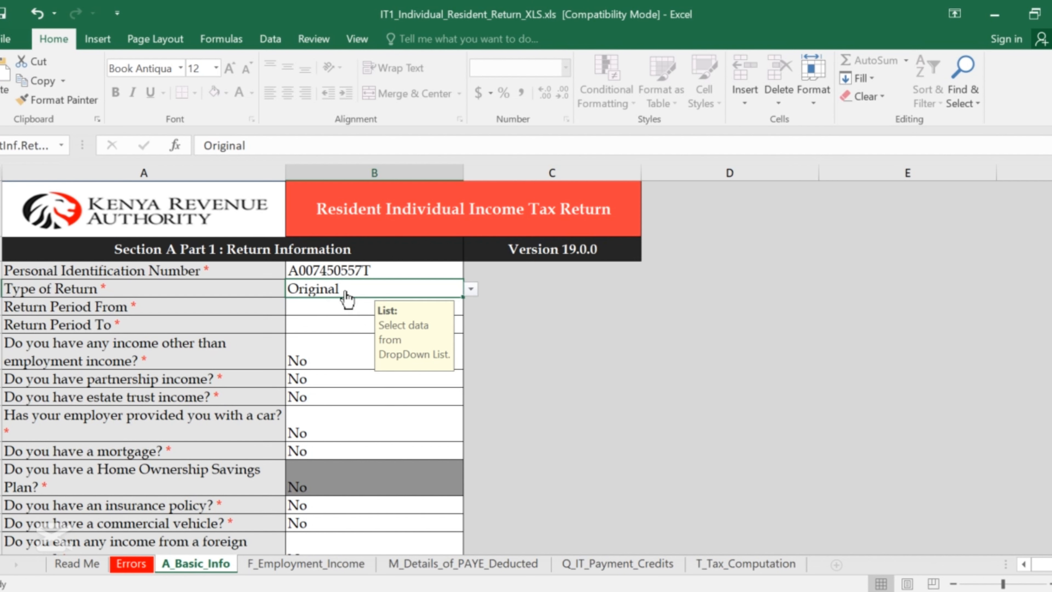
Enter the return period from 01/01/2024 to 31/01/2024, correcting typos in the end date.
{"action": "left_click", "coordinate": [331, 312]}
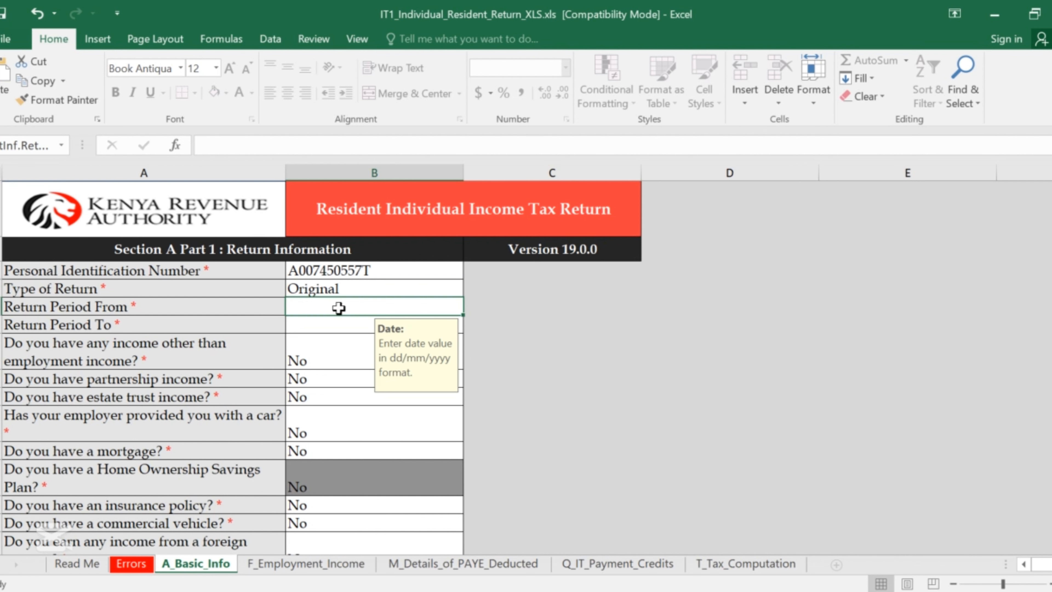
{"action": "type", "text": "01"}
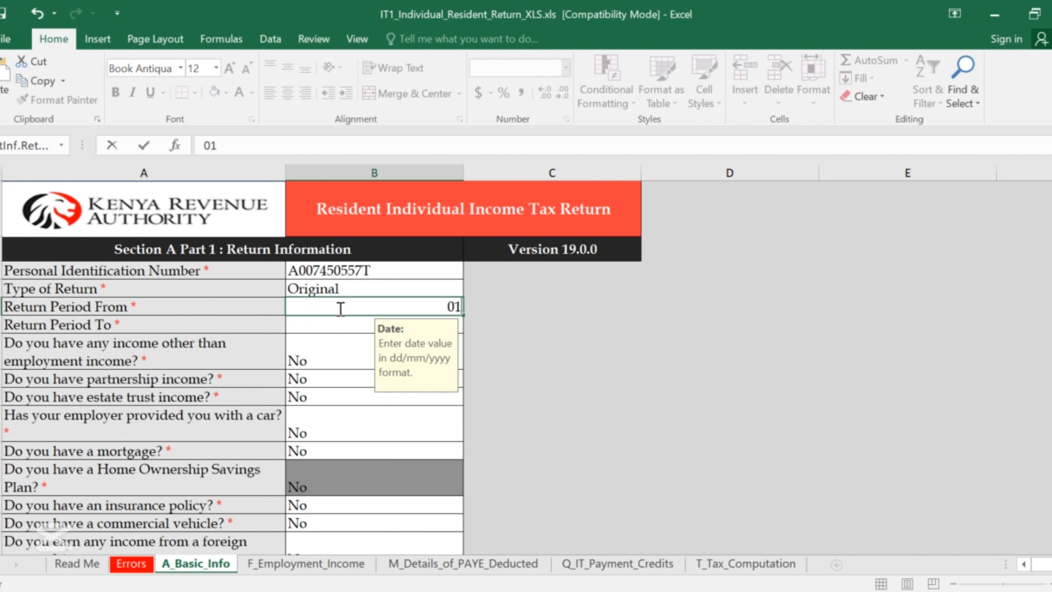
{"action": "type", "text": "/01/202"}
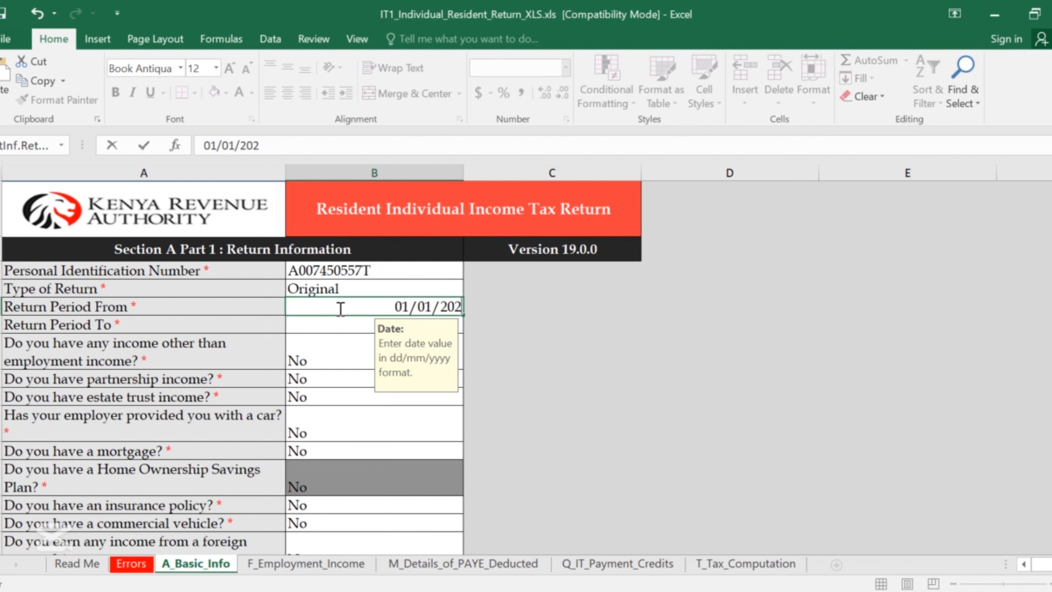
{"action": "type", "text": "4"}
{"action": "left_click", "coordinate": [335, 330]}
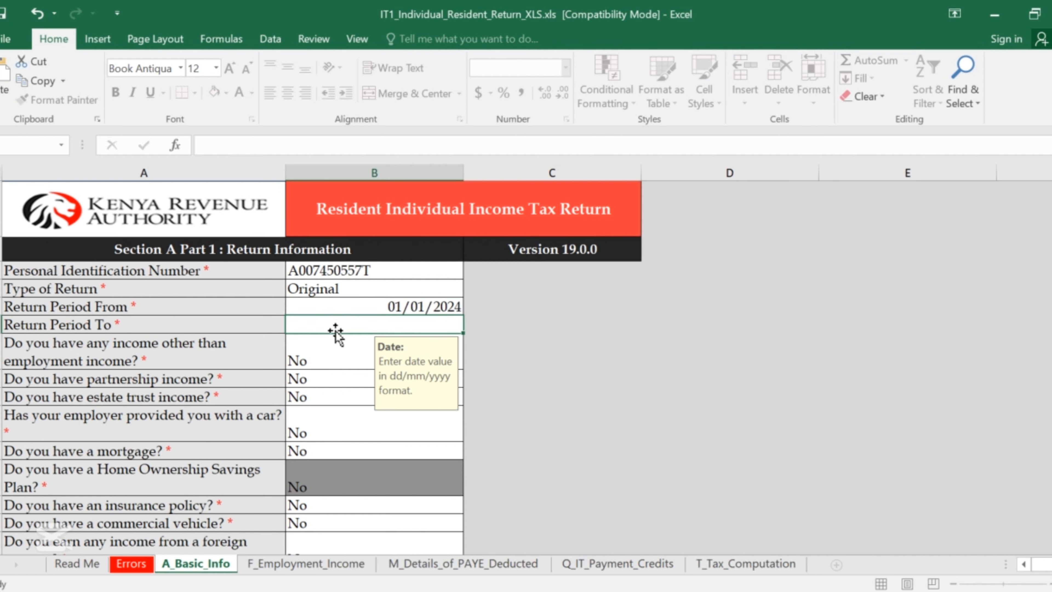
{"action": "type", "text": "31-"}
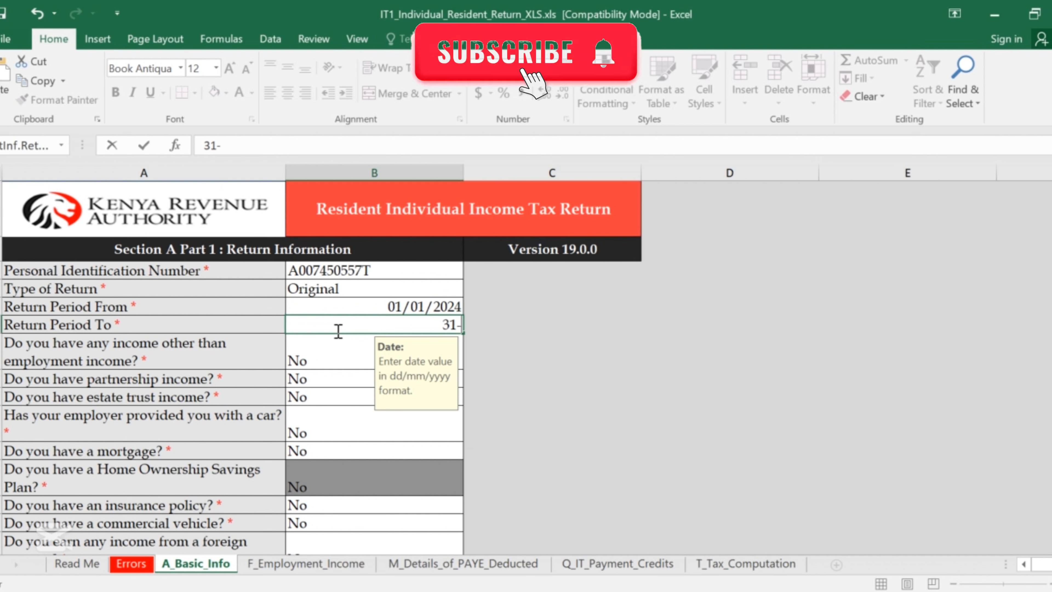
{"action": "key", "text": "BackSpace"}
{"action": "type", "text": "/2"}
{"action": "key", "text": "BackSpace"}
{"action": "type", "text": "02"}
{"action": "key", "text": "BackSpace"}
{"action": "type", "text": "1"}
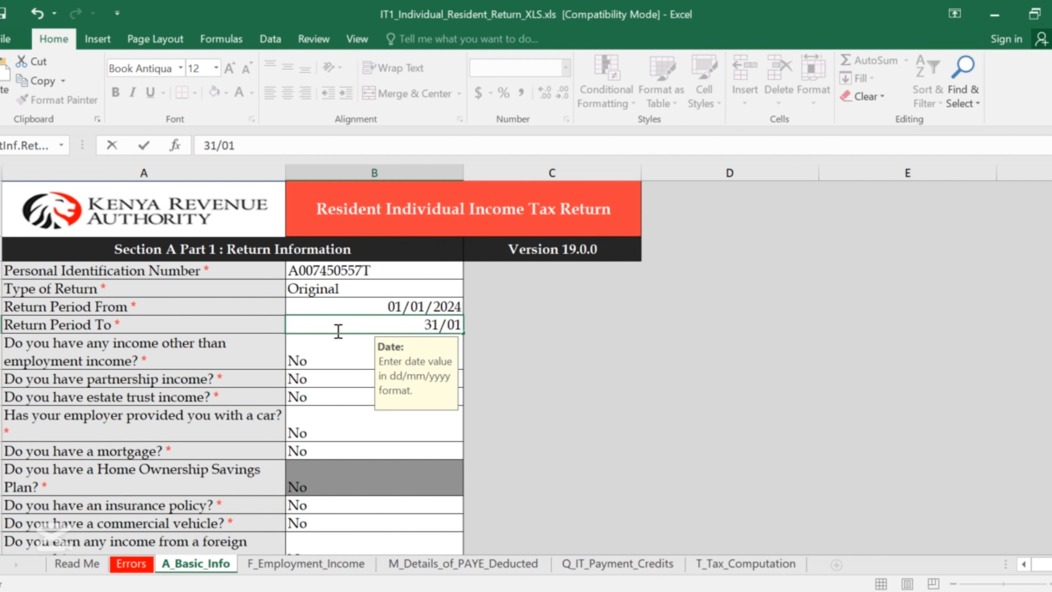
{"action": "type", "text": "/2024"}
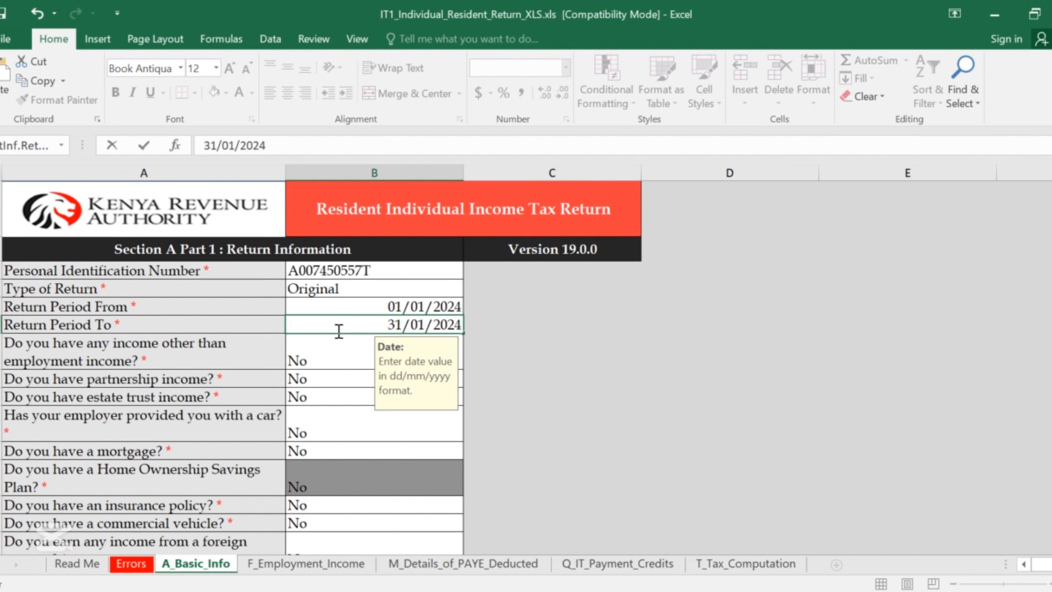
{"action": "left_click", "coordinate": [320, 365]}
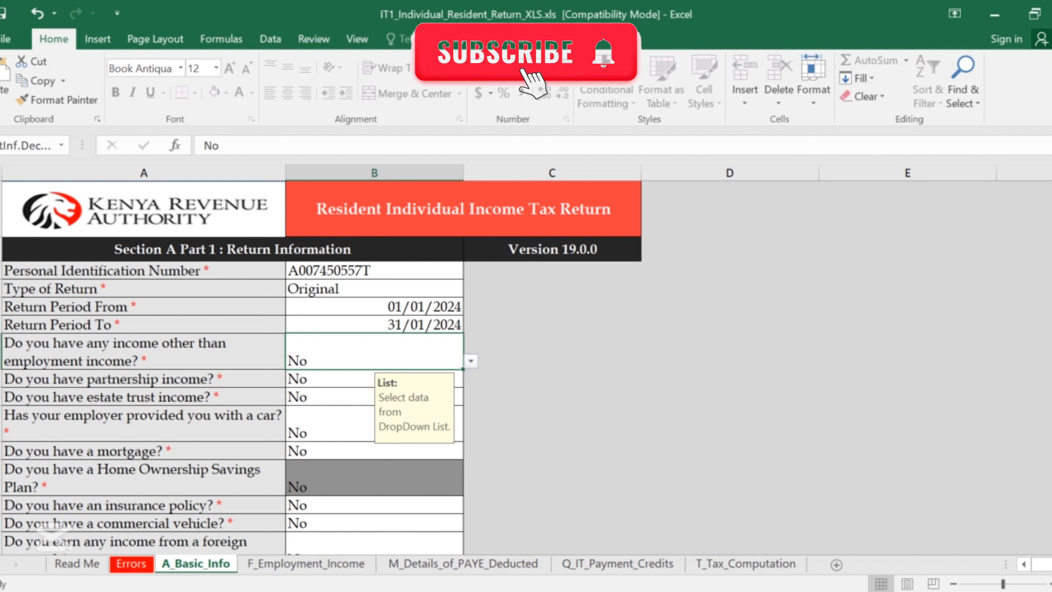
Answer Yes to having income other than employment income, then check the F_Employment_Income sheet.
{"action": "left_click", "coordinate": [470, 360]}
{"action": "left_click", "coordinate": [335, 376]}
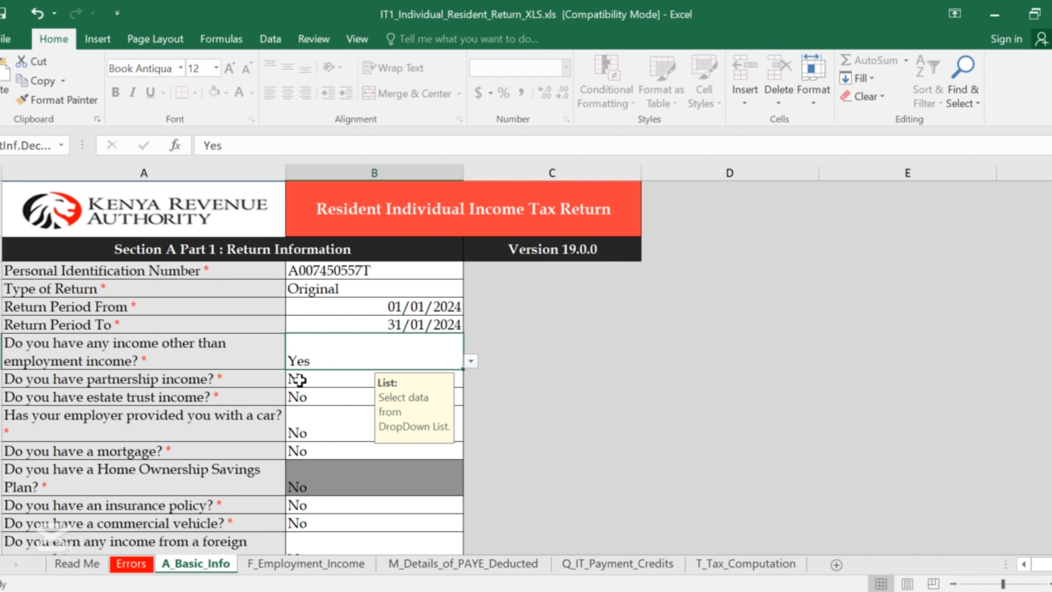
{"action": "scroll", "coordinate": [402, 352], "scroll_direction": "down", "scroll_amount": 2}
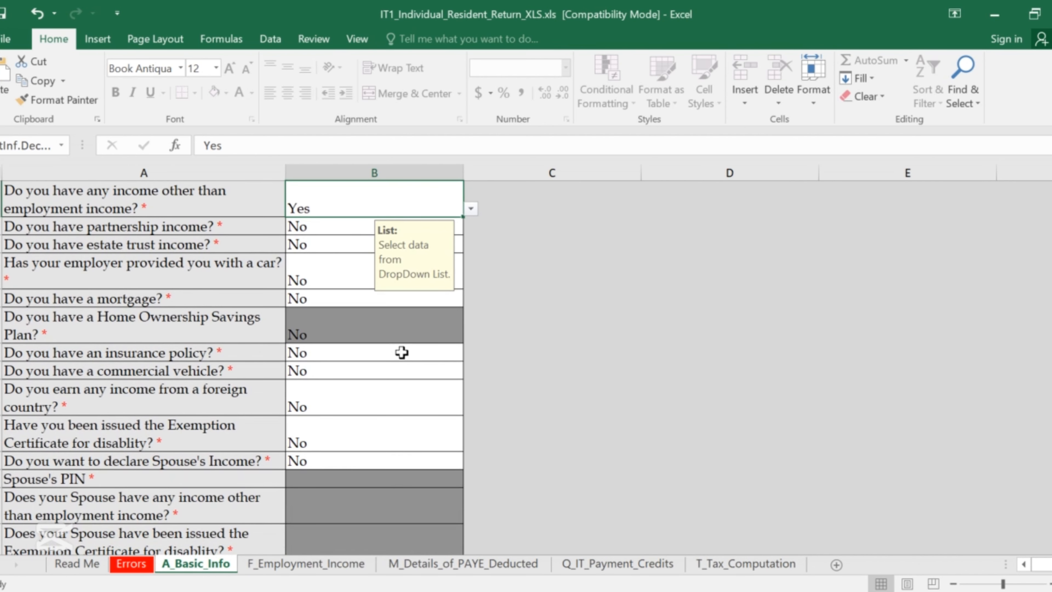
{"action": "scroll", "coordinate": [402, 352], "scroll_direction": "up", "scroll_amount": 2}
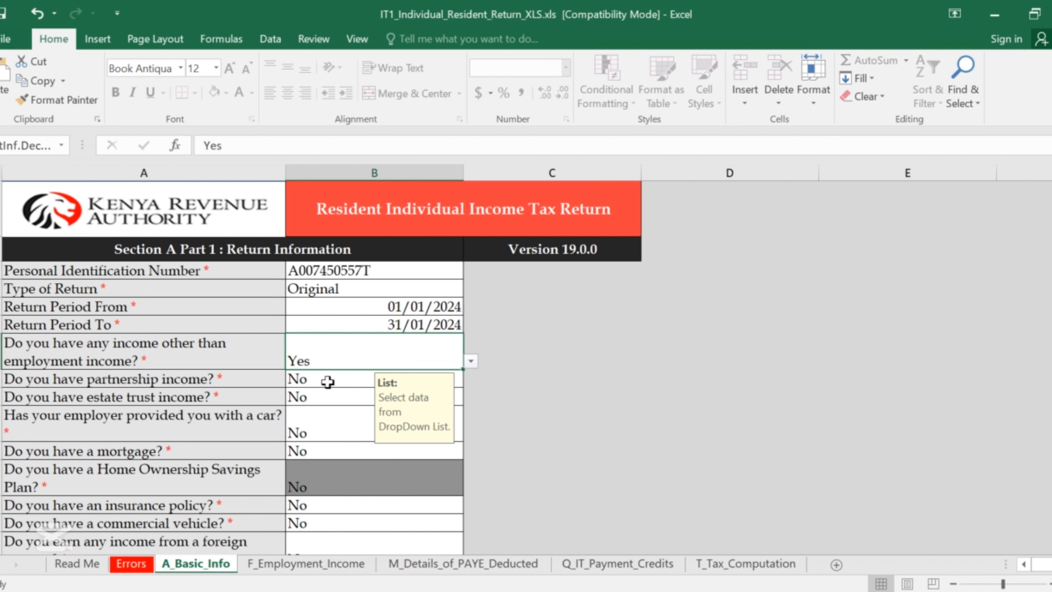
{"action": "scroll", "coordinate": [305, 385], "scroll_direction": "down", "scroll_amount": 2}
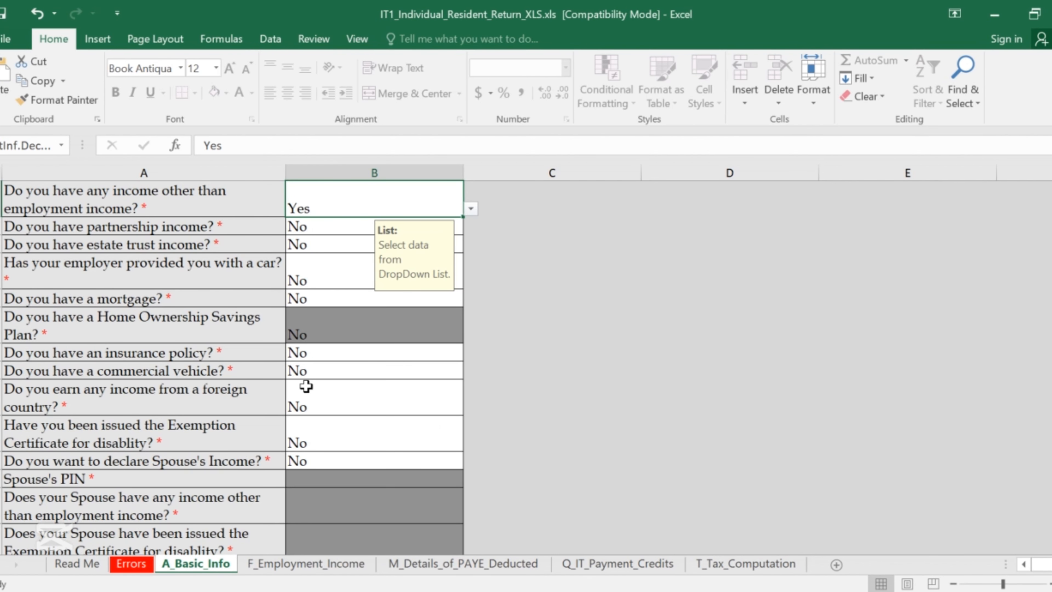
{"action": "left_click", "coordinate": [294, 564]}
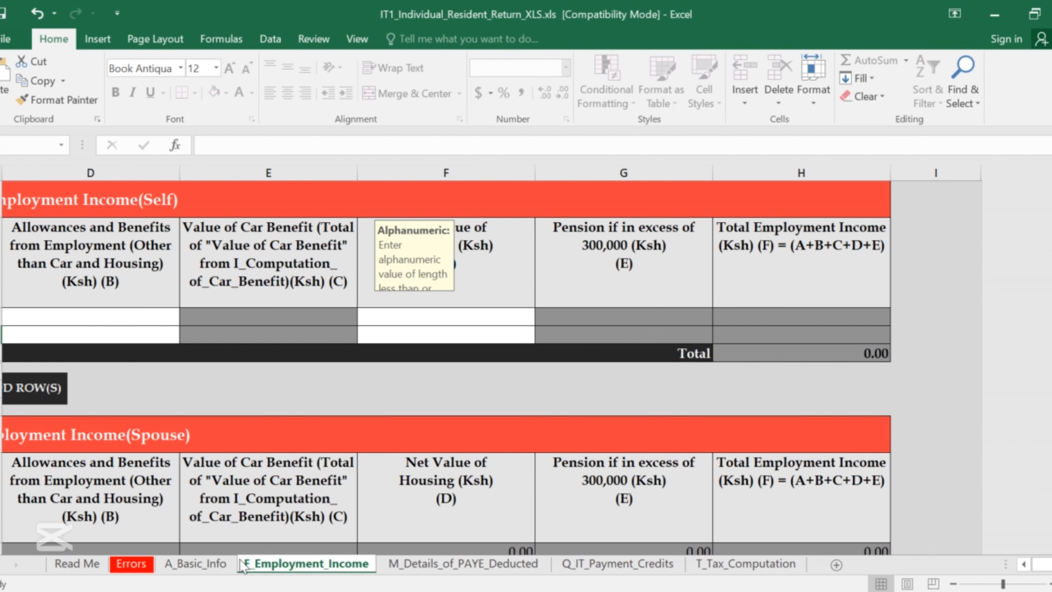
{"action": "left_click", "coordinate": [211, 564]}
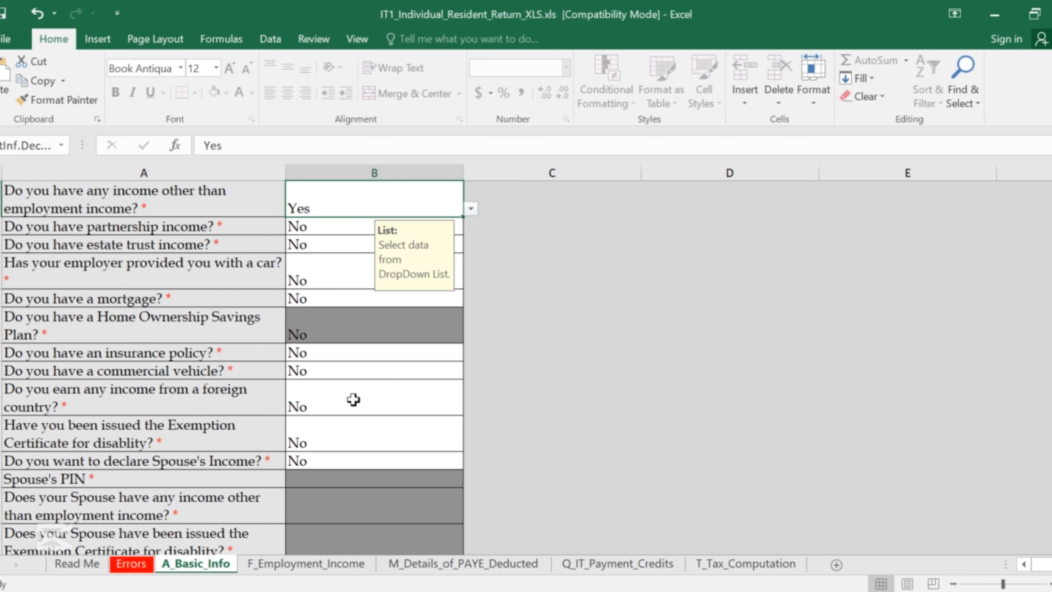
{"action": "scroll", "coordinate": [363, 384], "scroll_direction": "up", "scroll_amount": 2}
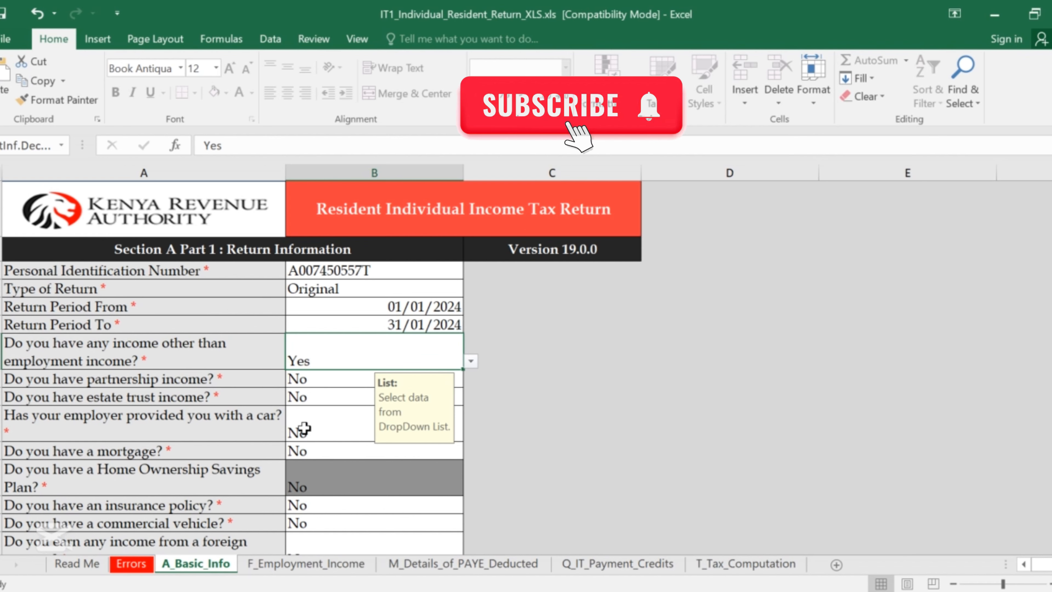
{"action": "scroll", "coordinate": [304, 428], "scroll_direction": "down", "scroll_amount": 1}
{"action": "scroll", "coordinate": [364, 418], "scroll_direction": "up", "scroll_amount": 1}
{"action": "scroll", "coordinate": [328, 381], "scroll_direction": "down", "scroll_amount": 2}
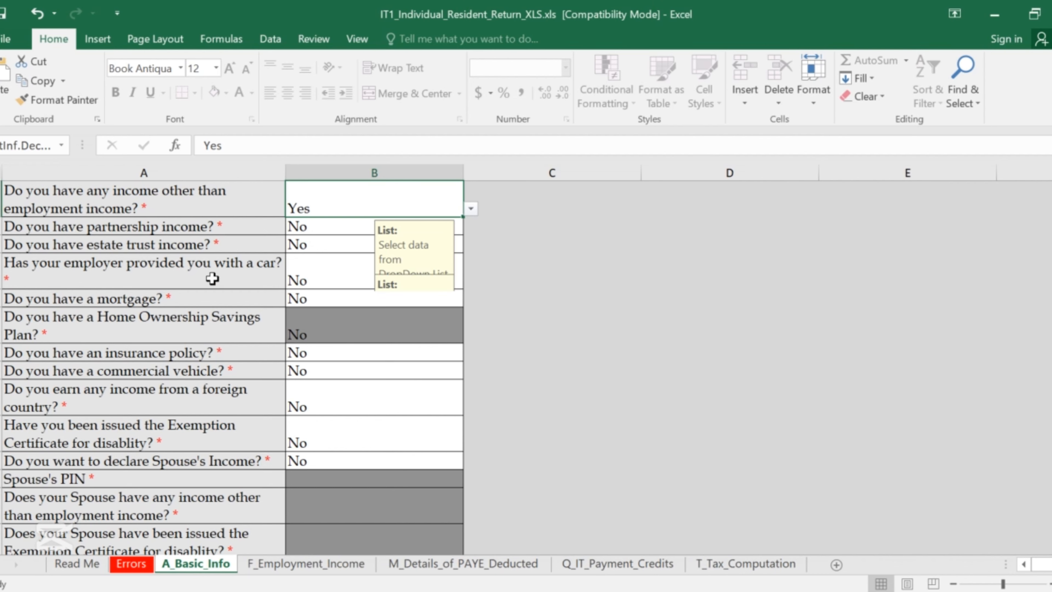
{"action": "scroll", "coordinate": [212, 280], "scroll_direction": "up", "scroll_amount": 2}
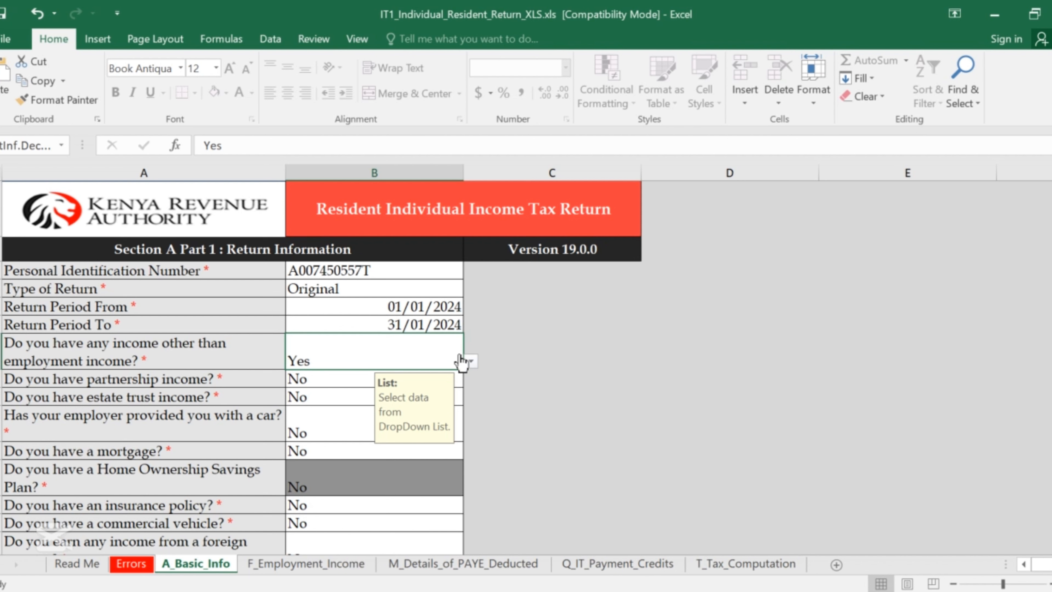
Switch the other-income answer to No, then set it back to Yes.
{"action": "left_click", "coordinate": [476, 357]}
{"action": "left_click", "coordinate": [336, 376]}
{"action": "key", "text": "alt+Down"}
{"action": "left_click", "coordinate": [313, 386]}
{"action": "key", "text": "alt+Down"}
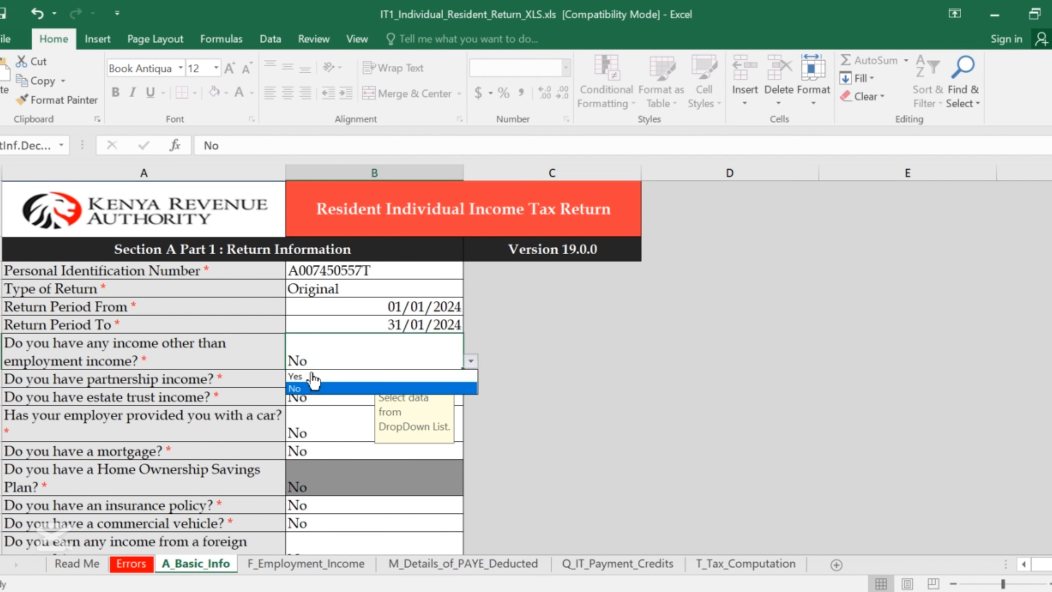
{"action": "left_click", "coordinate": [304, 376]}
{"action": "left_click", "coordinate": [305, 376]}
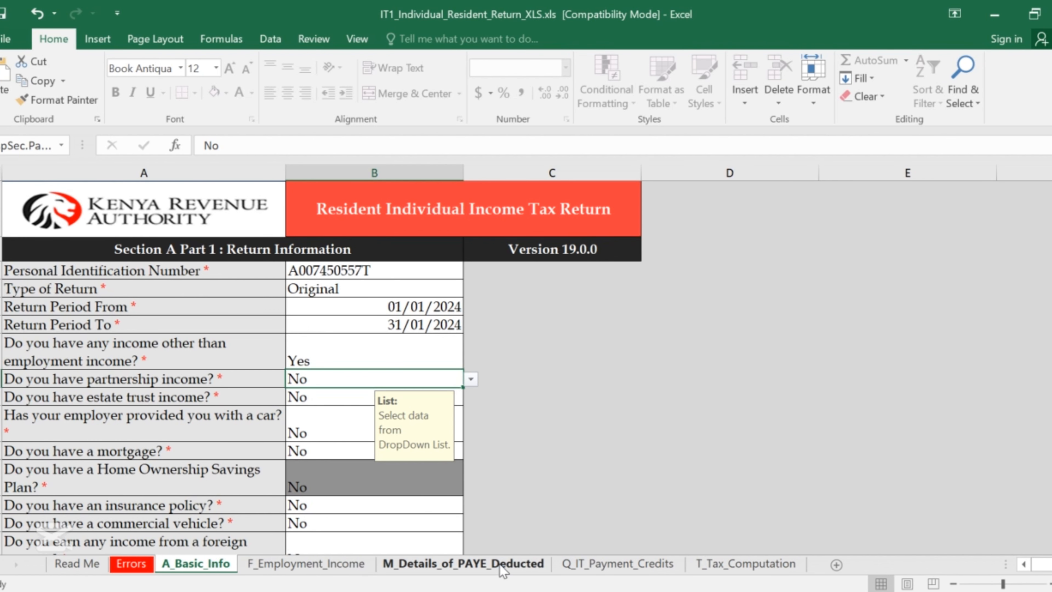
{"action": "scroll", "coordinate": [258, 467], "scroll_direction": "down", "scroll_amount": 15}
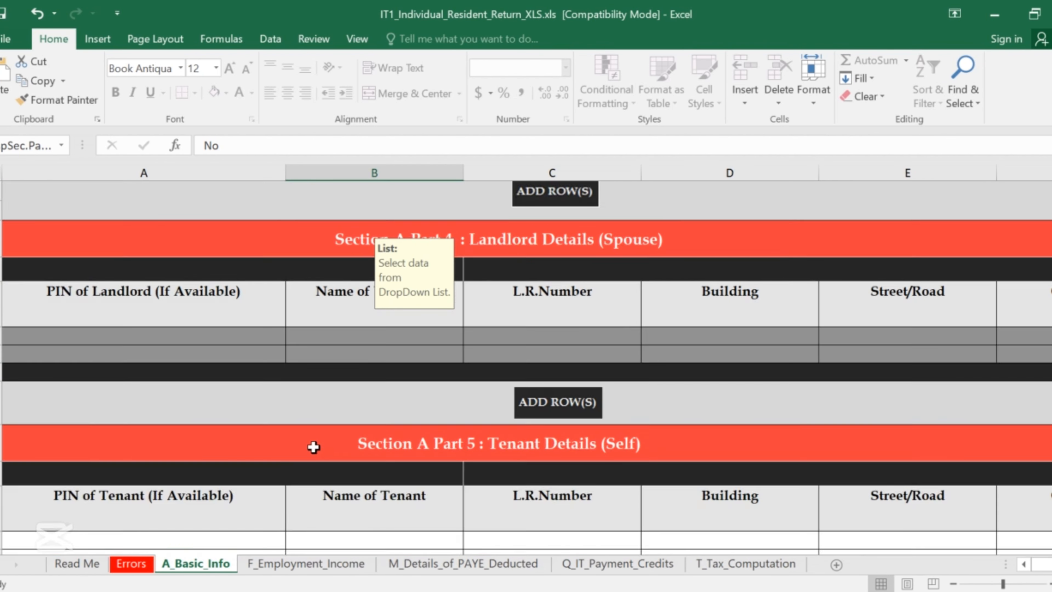
{"action": "scroll", "coordinate": [313, 447], "scroll_direction": "down", "scroll_amount": 10}
{"action": "scroll", "coordinate": [317, 449], "scroll_direction": "up", "scroll_amount": 6}
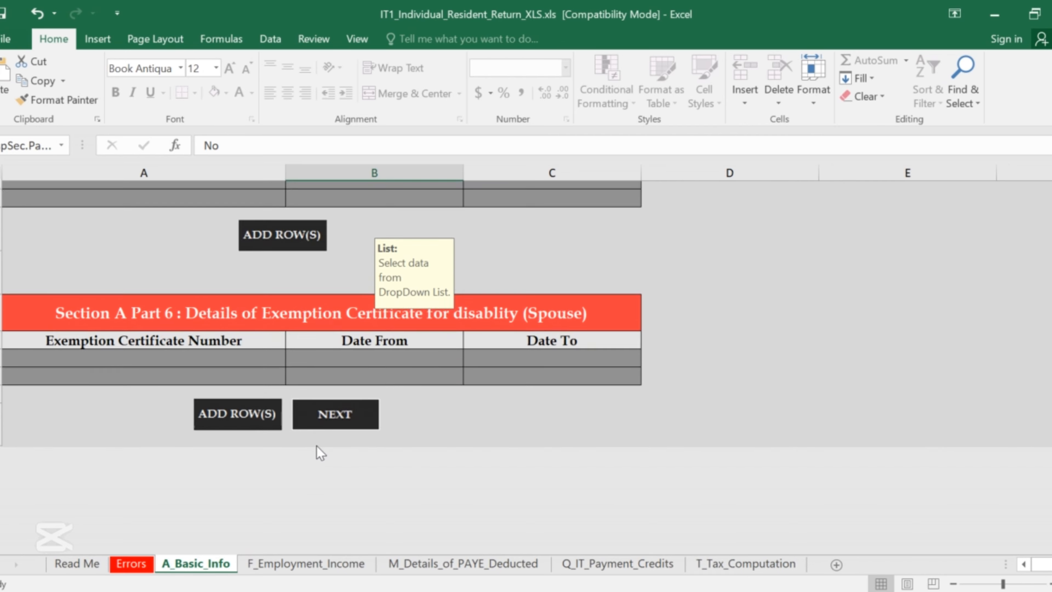
{"action": "left_click", "coordinate": [341, 525]}
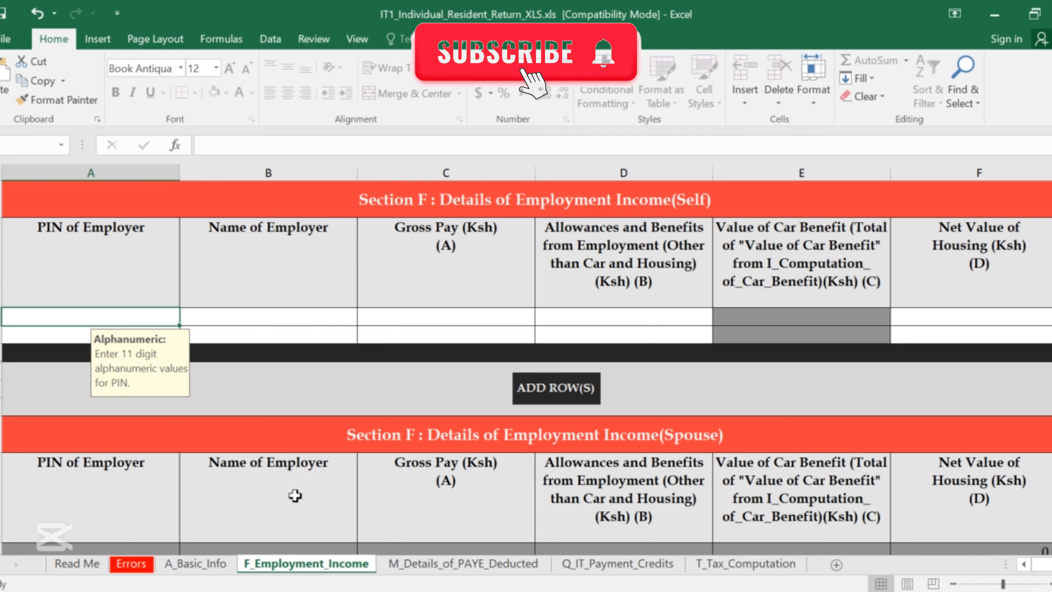
{"action": "left_click", "coordinate": [199, 564]}
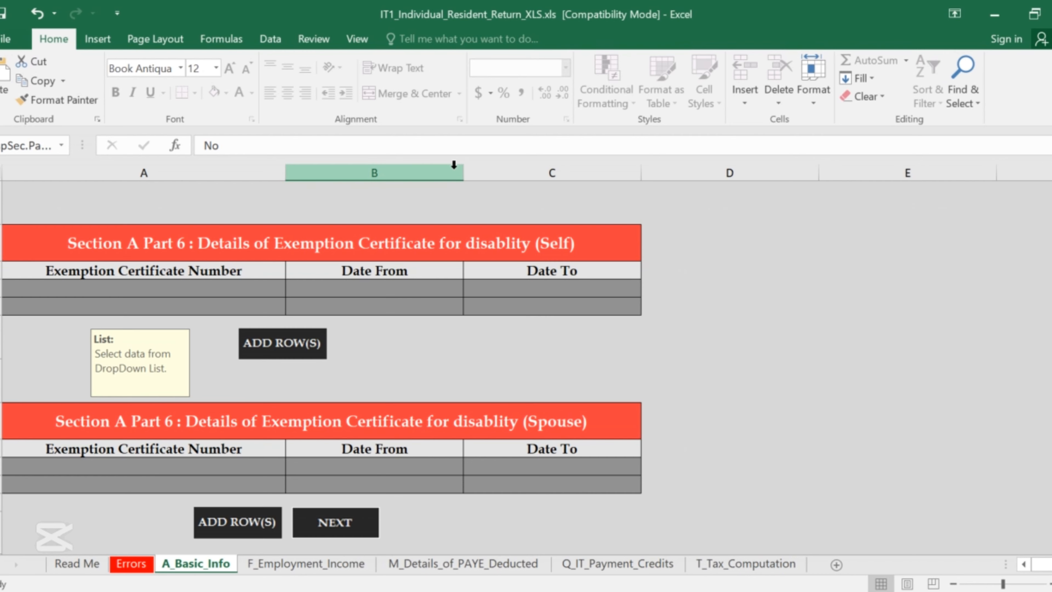
{"action": "scroll", "coordinate": [455, 164], "scroll_direction": "up", "scroll_amount": 5}
{"action": "scroll", "coordinate": [387, 197], "scroll_direction": "up", "scroll_amount": 15}
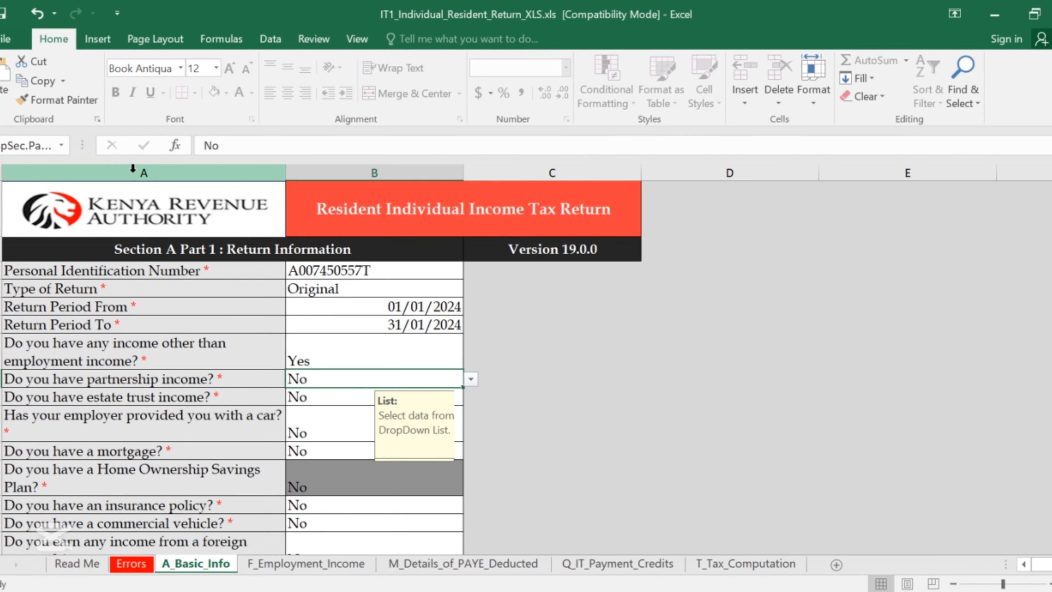
Confirm Trust Center macro settings are 'Disable all macros except digitally signed macros', then close Options.
{"action": "left_click", "coordinate": [6, 39]}
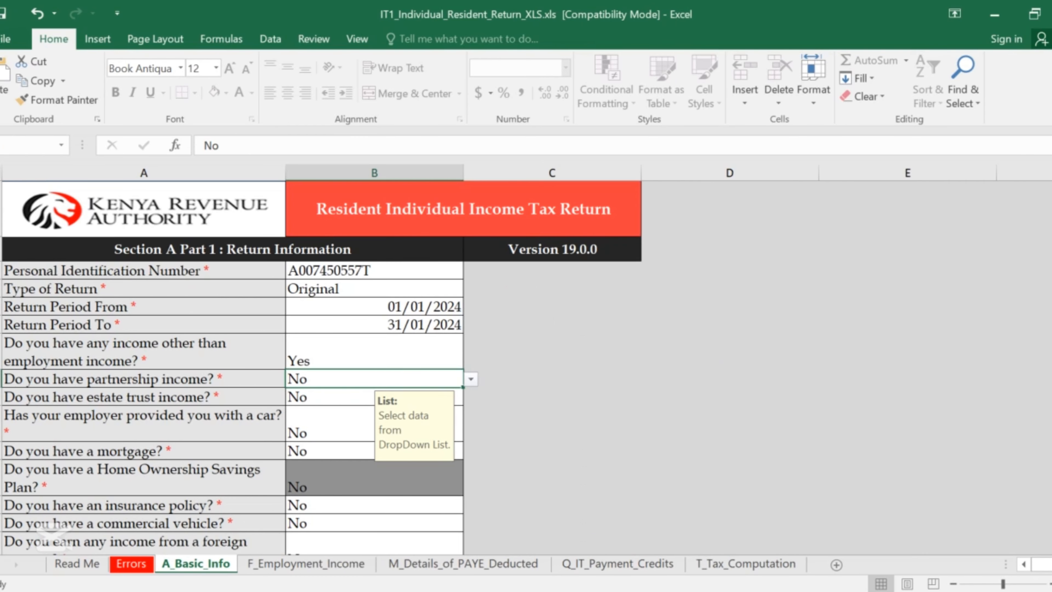
{"action": "left_click", "coordinate": [4, 44]}
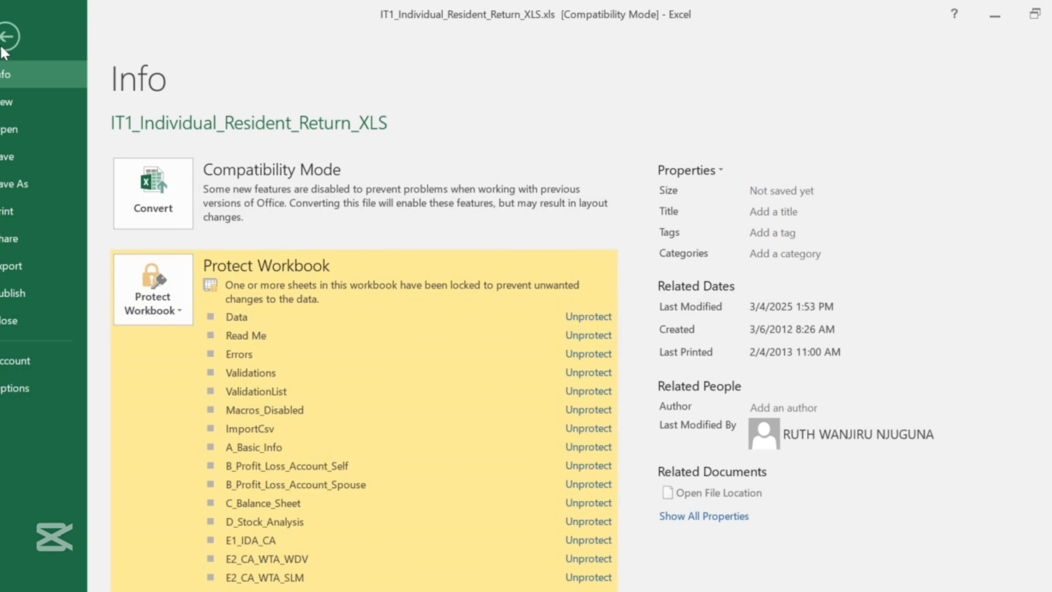
{"action": "left_click", "coordinate": [2, 391]}
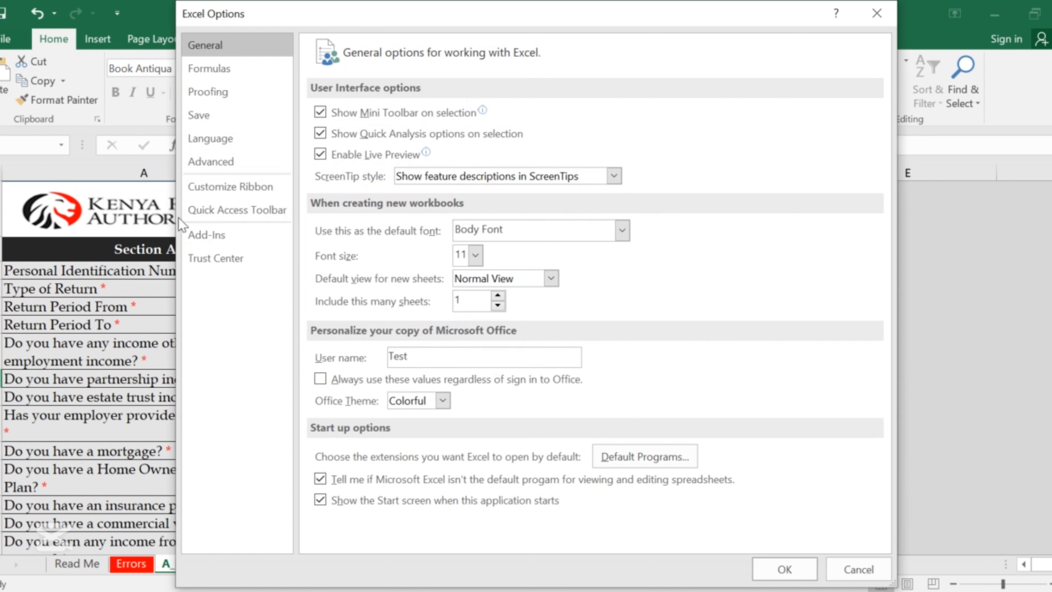
{"action": "left_click", "coordinate": [213, 261]}
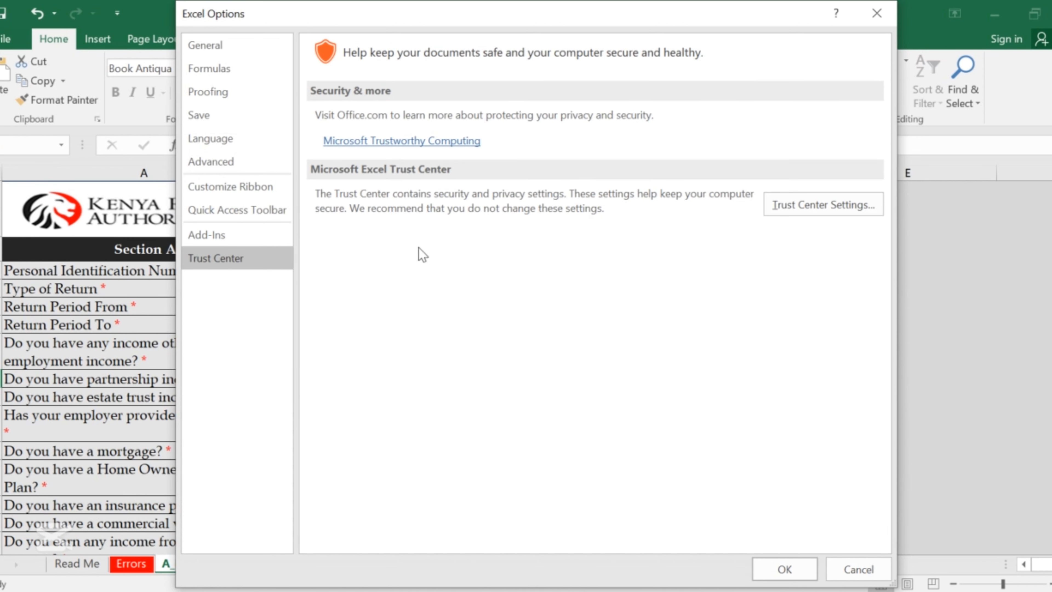
{"action": "left_click", "coordinate": [783, 209]}
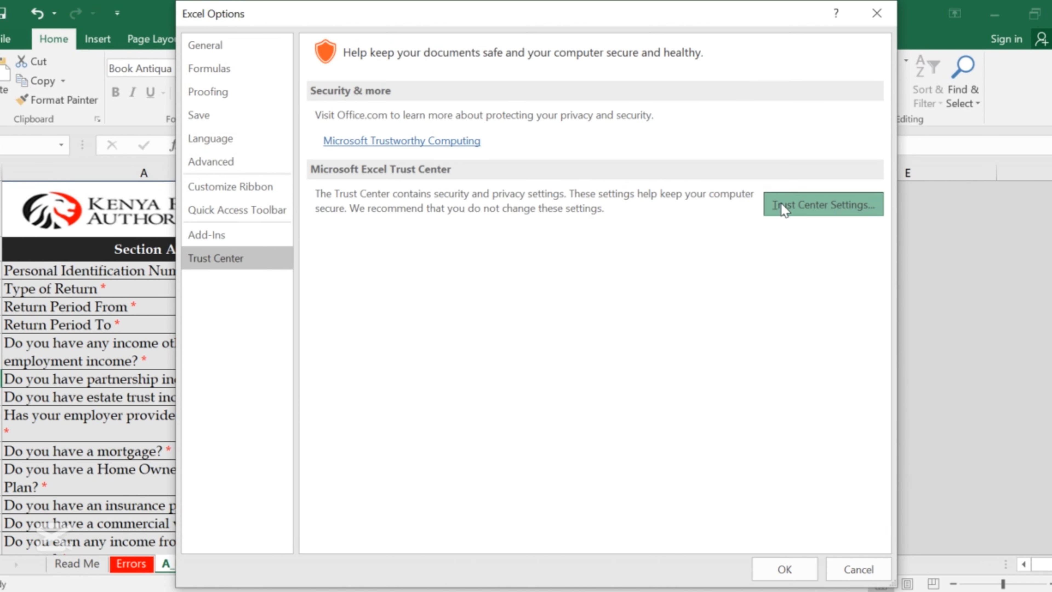
{"action": "left_click", "coordinate": [303, 189]}
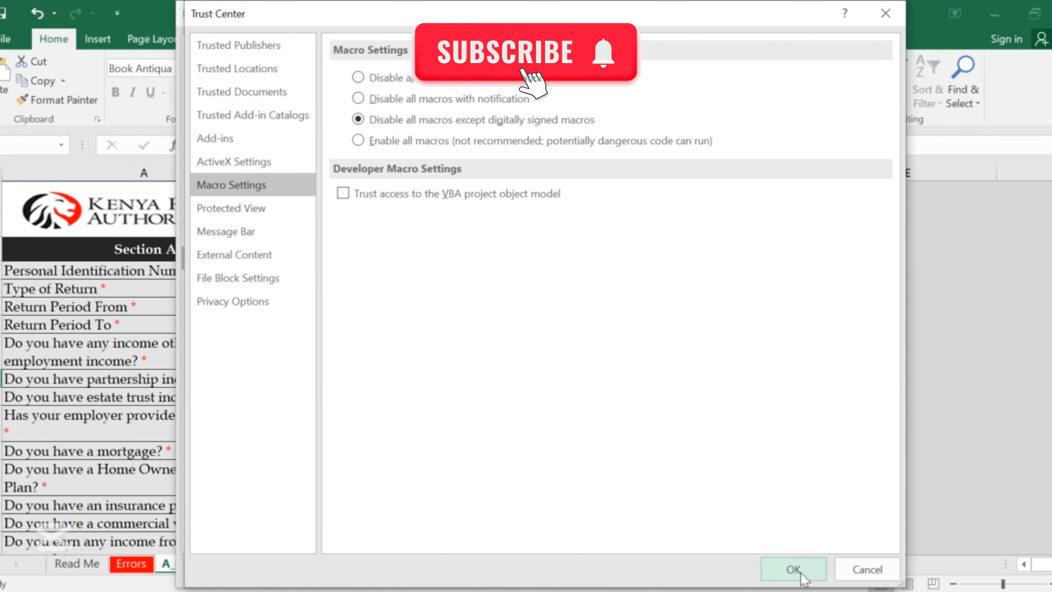
{"action": "left_click", "coordinate": [793, 569]}
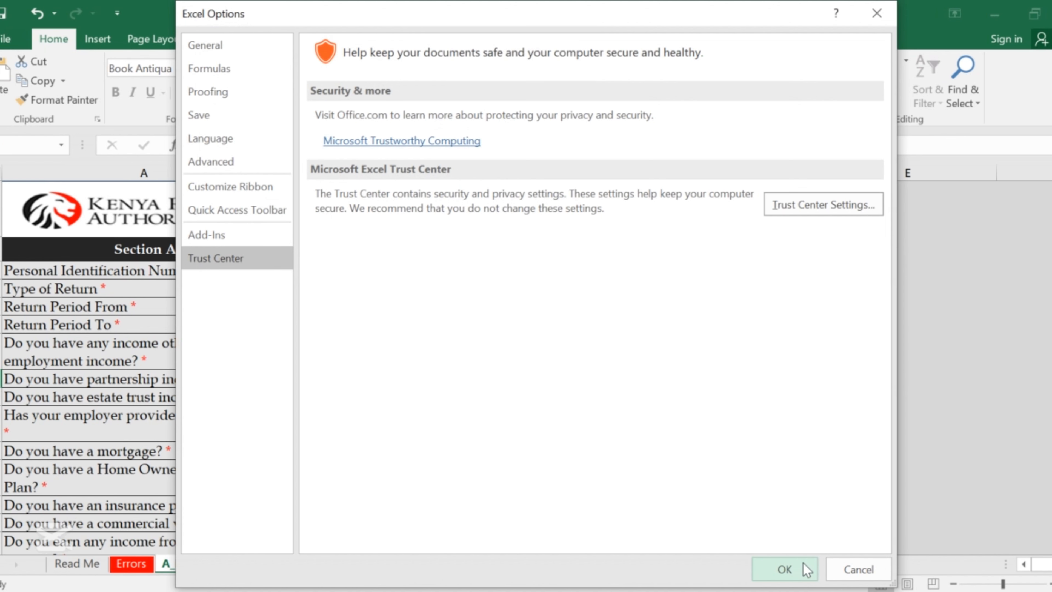
{"action": "left_click", "coordinate": [803, 563]}
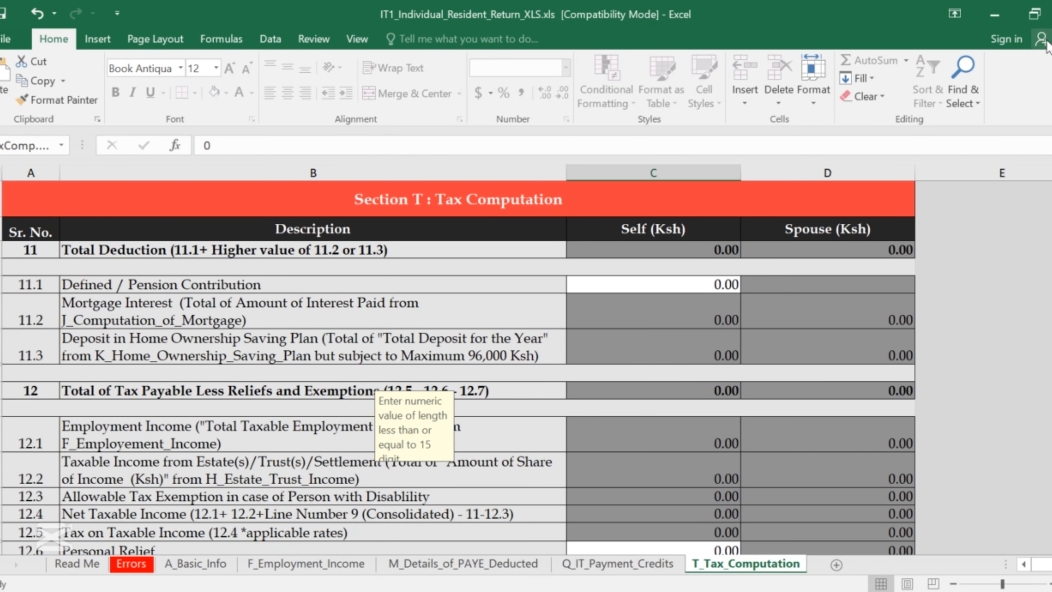
Close the tax return workbook, answering the save-changes prompt.
{"action": "left_click", "coordinate": [1050, 14]}
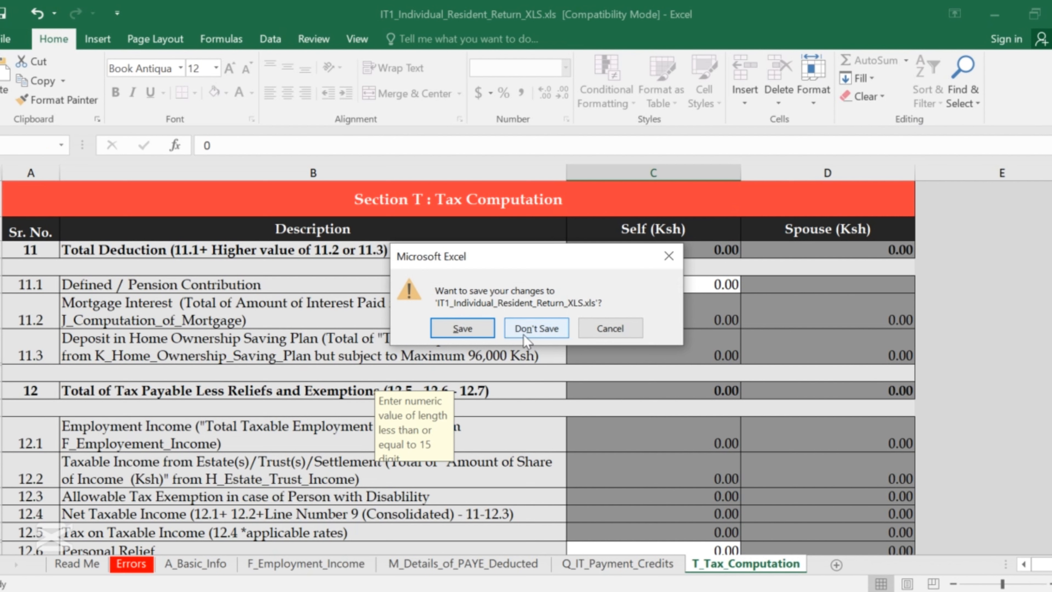
{"action": "left_click", "coordinate": [463, 329]}
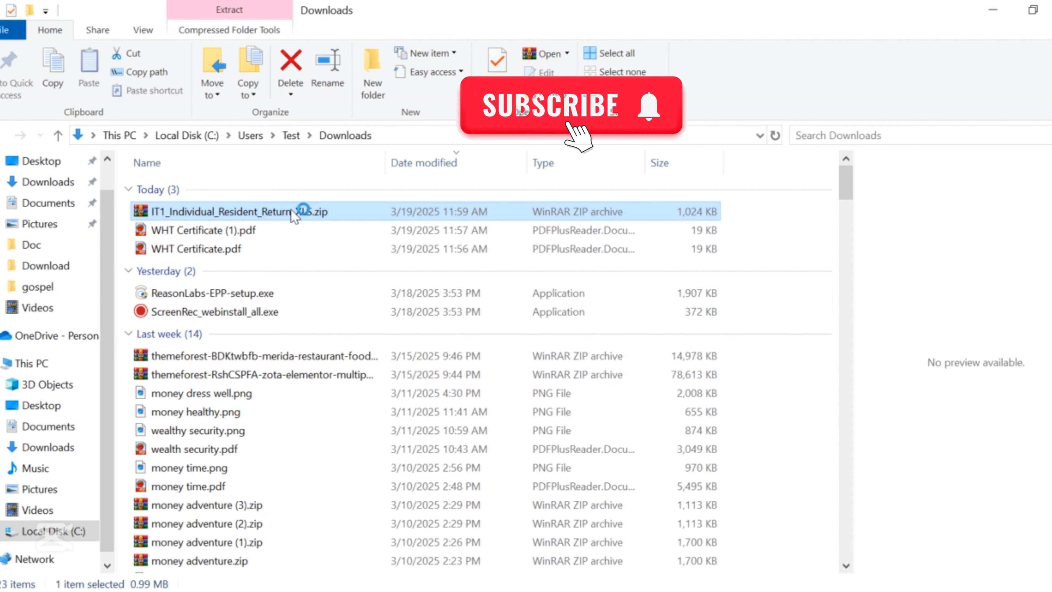
Open IT1_Individual_Resident_Return_XLS.zip in WinRAR and launch the Excel return file inside it.
{"action": "double_click", "coordinate": [274, 212]}
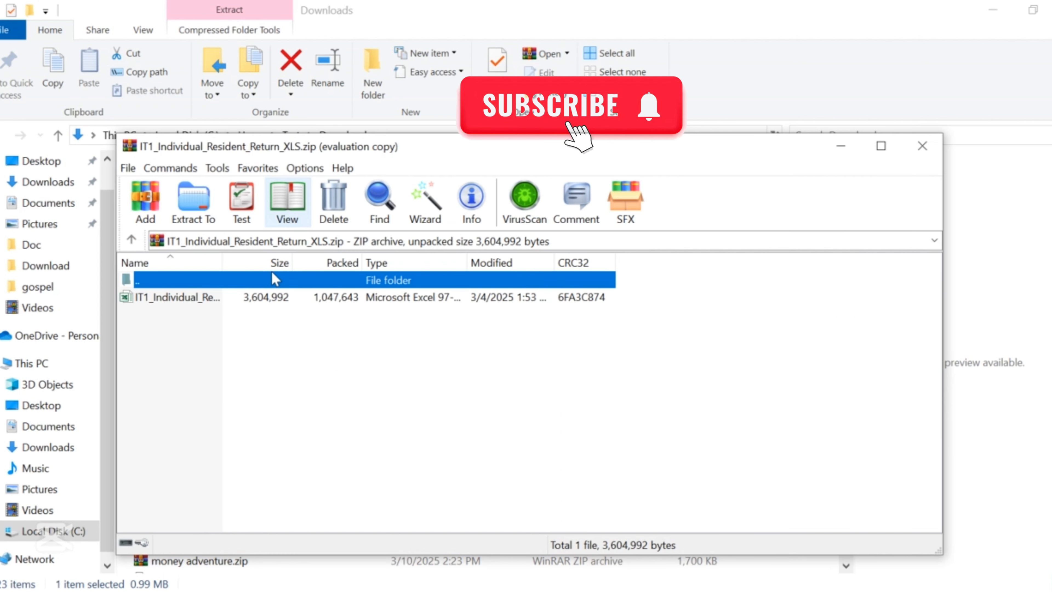
{"action": "left_click", "coordinate": [222, 298]}
{"action": "left_click", "coordinate": [623, 357]}
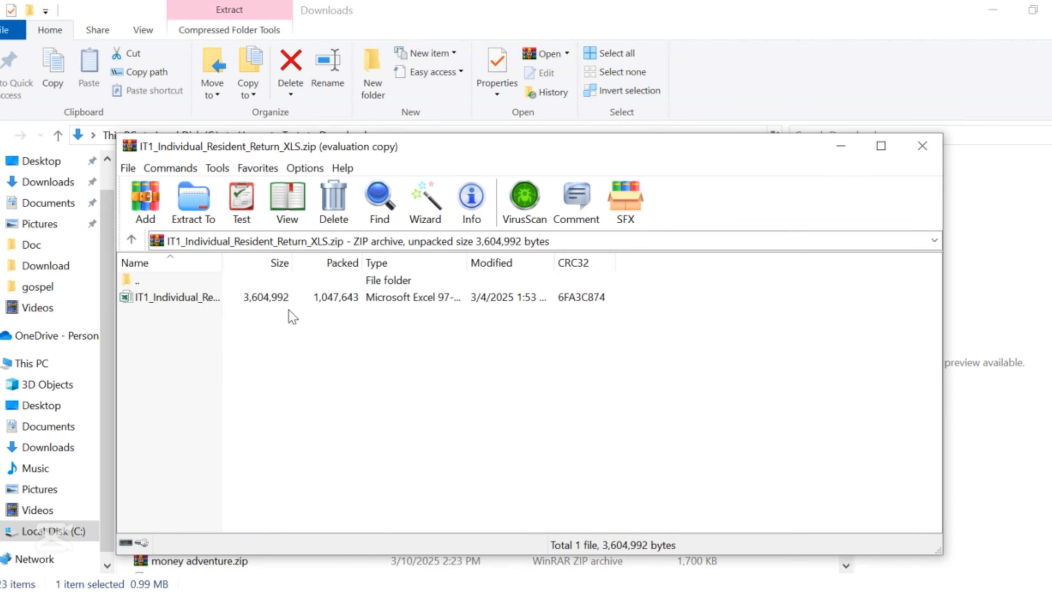
{"action": "double_click", "coordinate": [285, 298]}
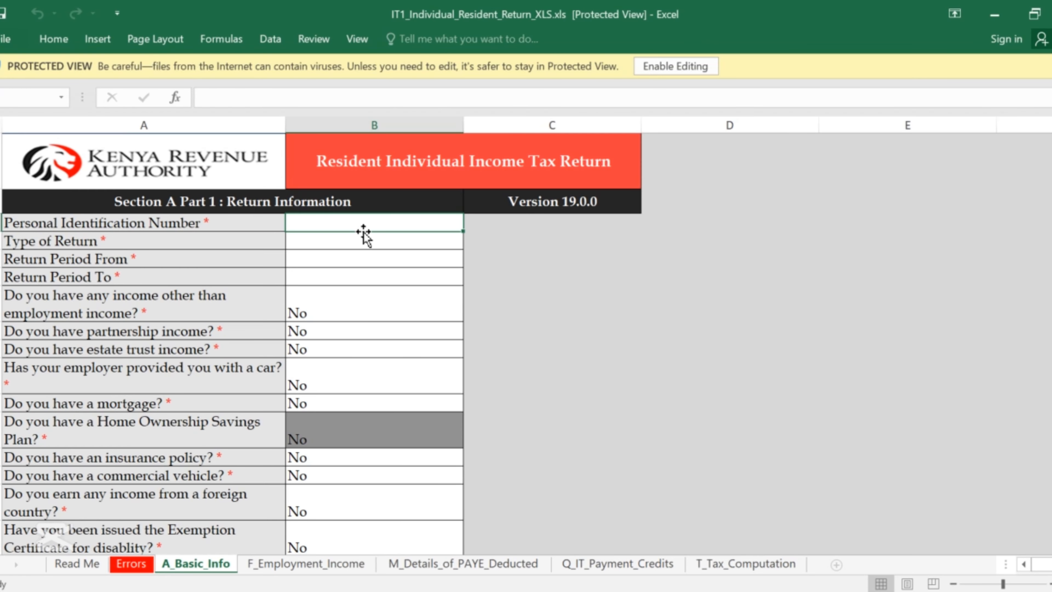
Enable editing on the return form and enter the taxpayer's PIN.
{"action": "left_click", "coordinate": [678, 67]}
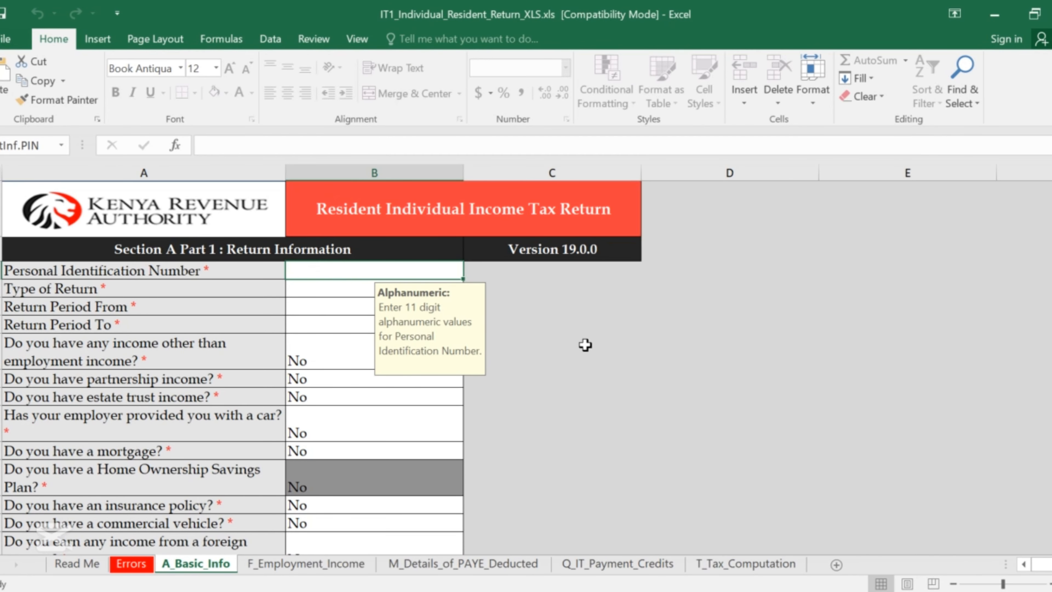
{"action": "scroll", "coordinate": [491, 289], "scroll_direction": "down", "scroll_amount": 2}
{"action": "scroll", "coordinate": [292, 217], "scroll_direction": "up", "scroll_amount": 2}
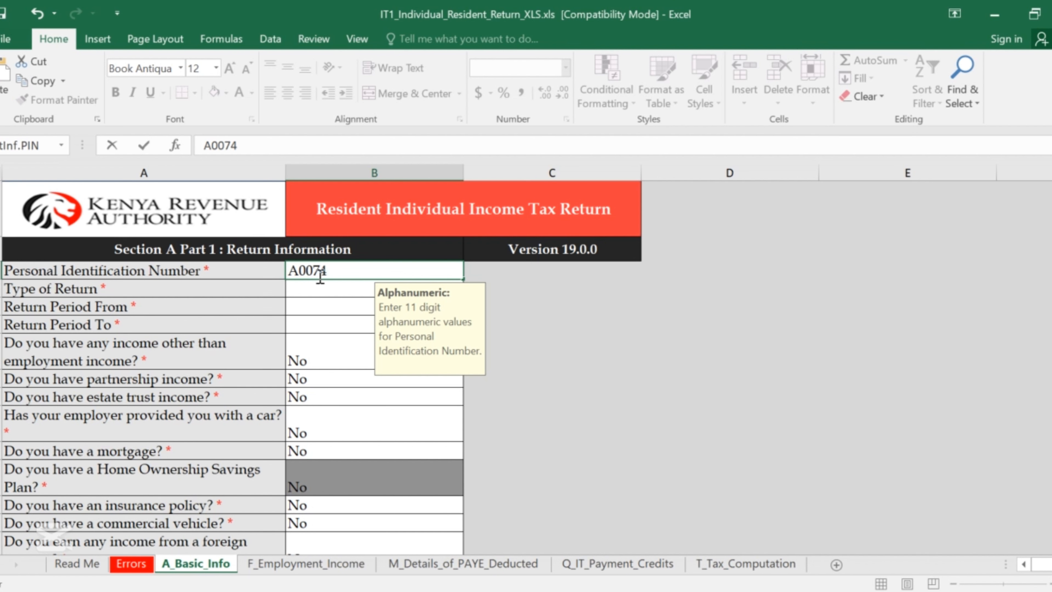
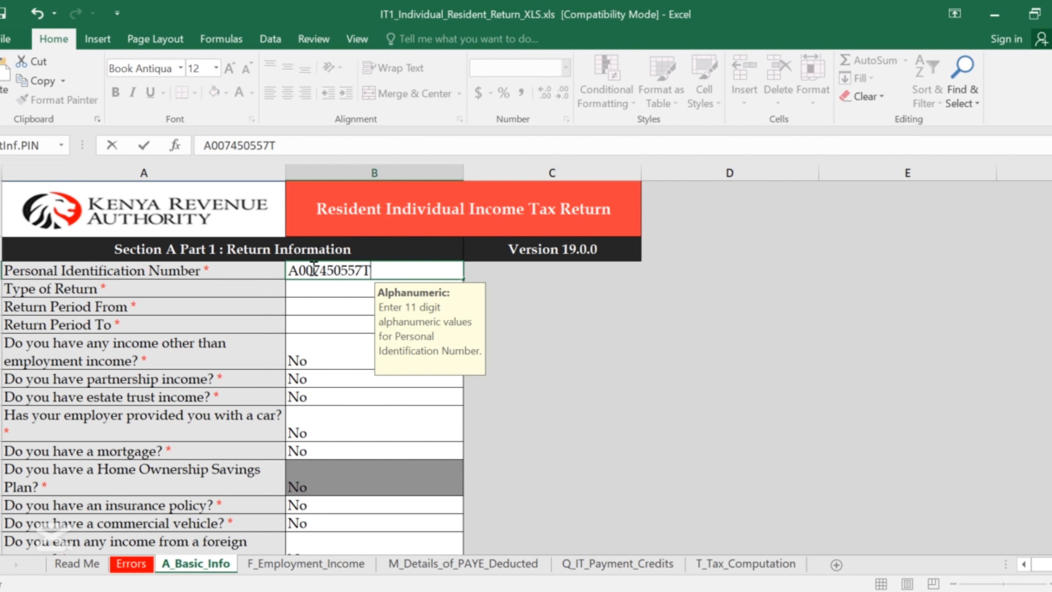
{"action": "left_click", "coordinate": [319, 290]}
Cancel the Data Error from a date typed into Type of Return, leaving it blank.
{"action": "type", "text": "0"}
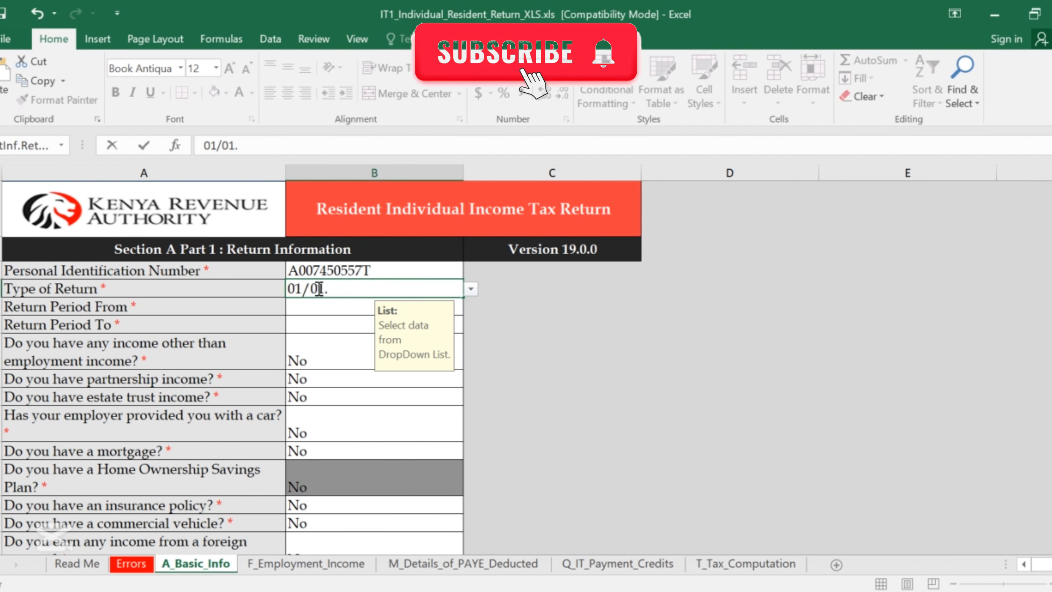
{"action": "type", "text": "1/01/2024"}
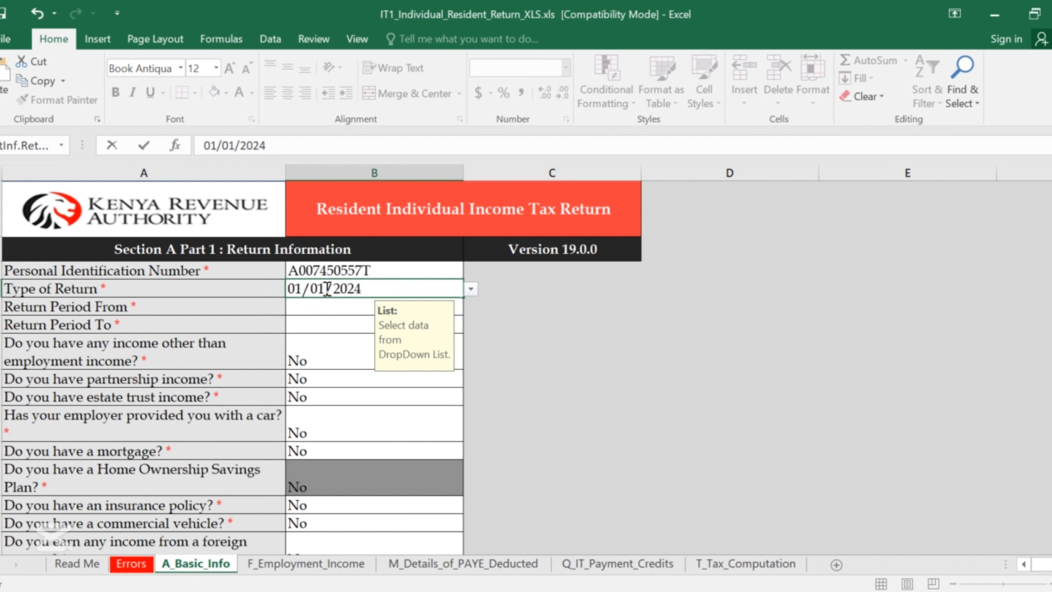
{"action": "left_click", "coordinate": [324, 308]}
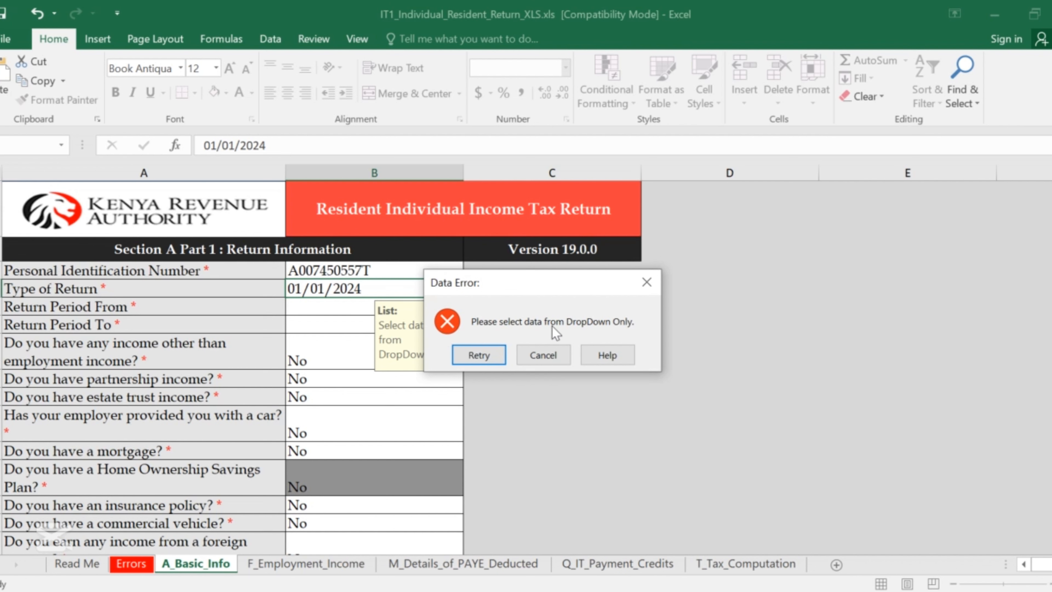
{"action": "left_click", "coordinate": [543, 355]}
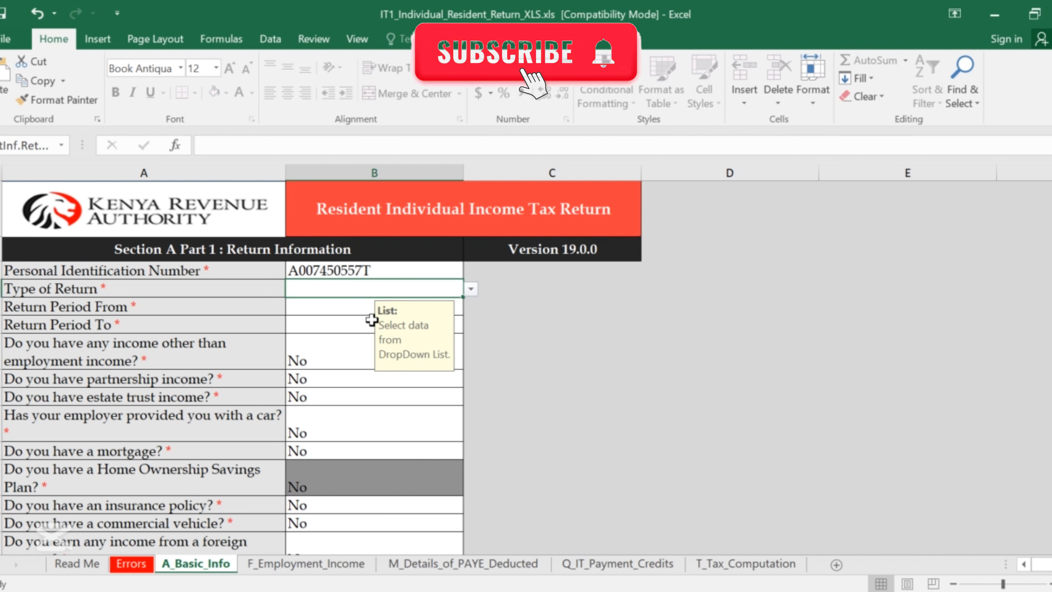
Choose Original as the return type and start entering the 01/01 Return Period From date.
{"action": "left_click", "coordinate": [471, 289]}
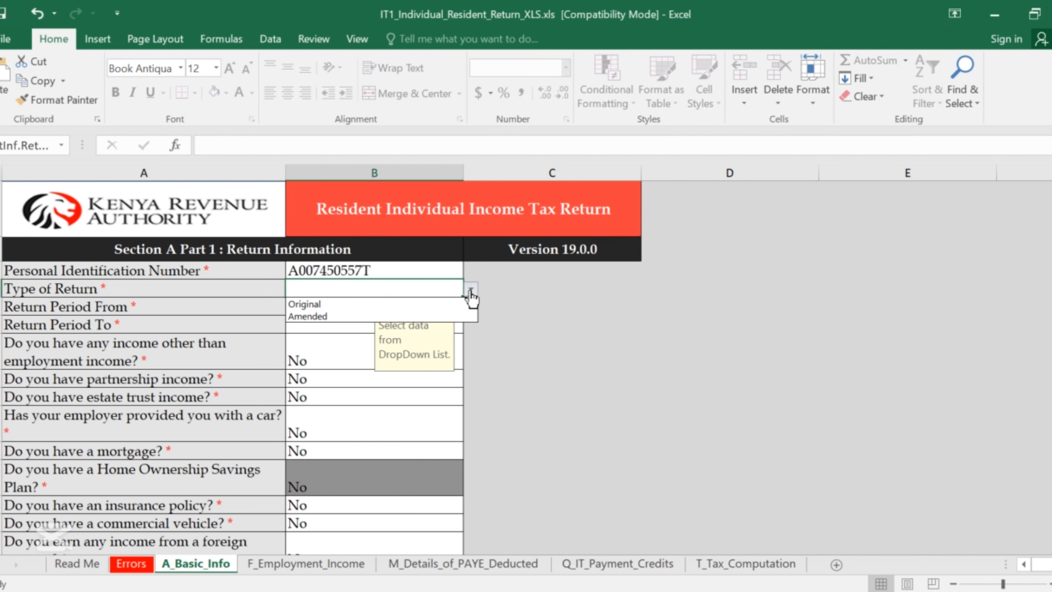
{"action": "left_click", "coordinate": [328, 301]}
{"action": "left_click", "coordinate": [326, 307]}
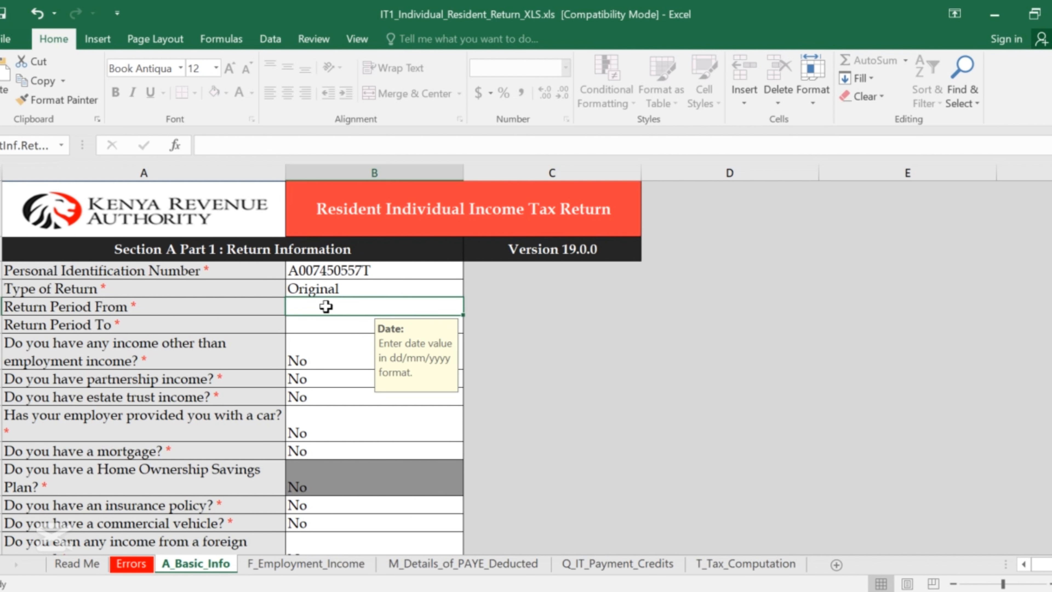
{"action": "type", "text": "01"}
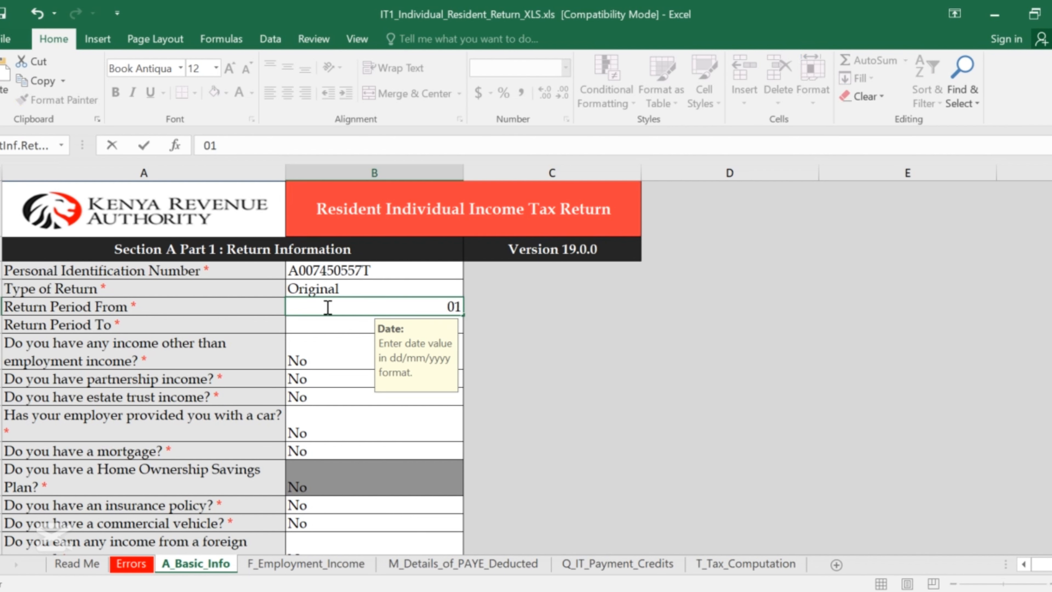
{"action": "type", "text": "//"}
{"action": "key", "text": "BackSpace"}
{"action": "type", "text": "01/2024"}
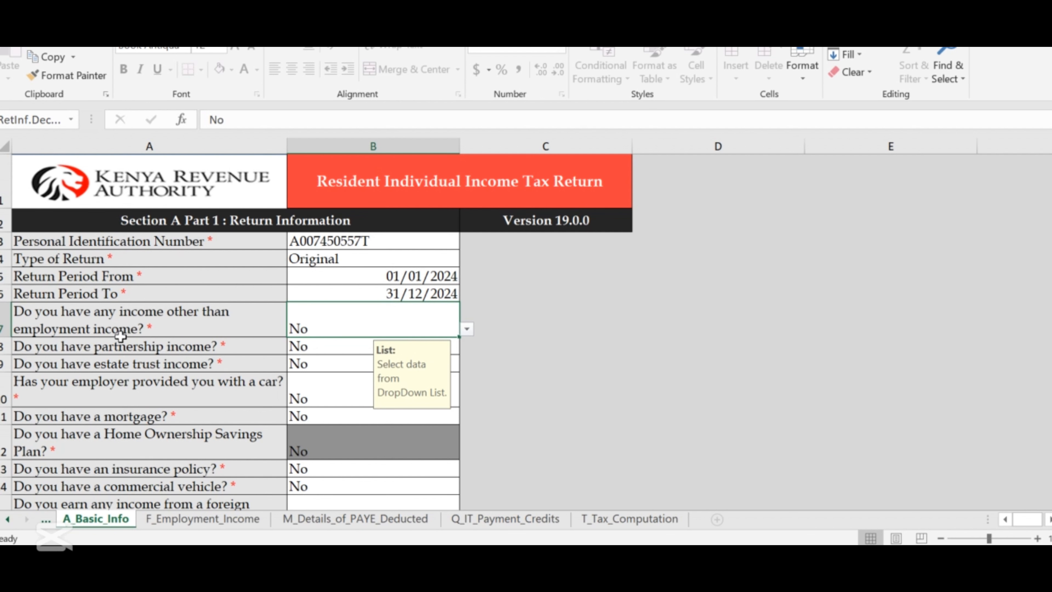
Set the B7 other-income answer to Yes, briefly switching it to No and back.
{"action": "left_click", "coordinate": [466, 329]}
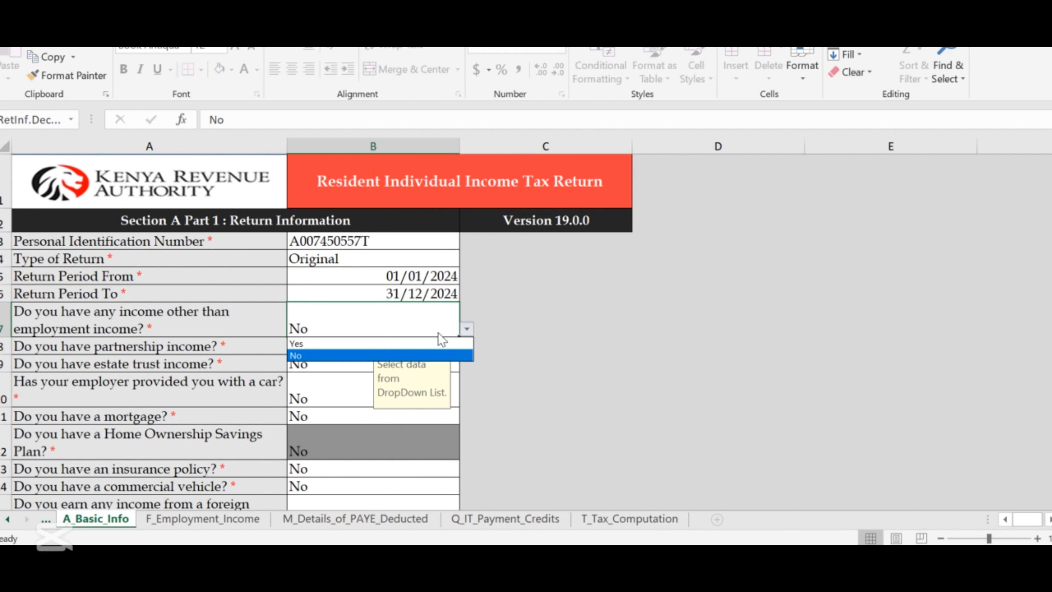
{"action": "left_click", "coordinate": [319, 346]}
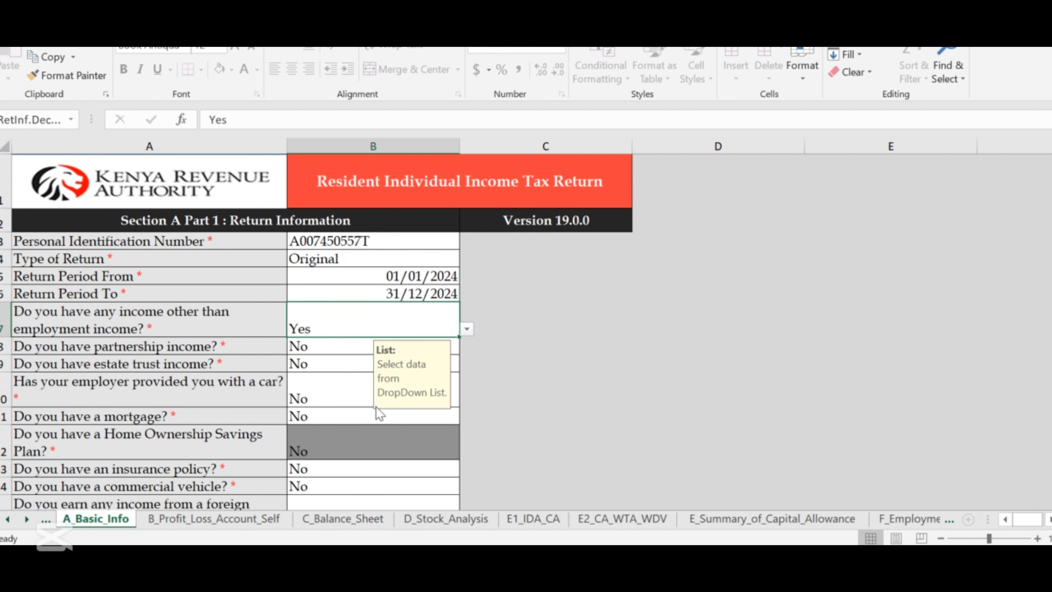
{"action": "left_click", "coordinate": [469, 330]}
{"action": "left_click", "coordinate": [371, 358]}
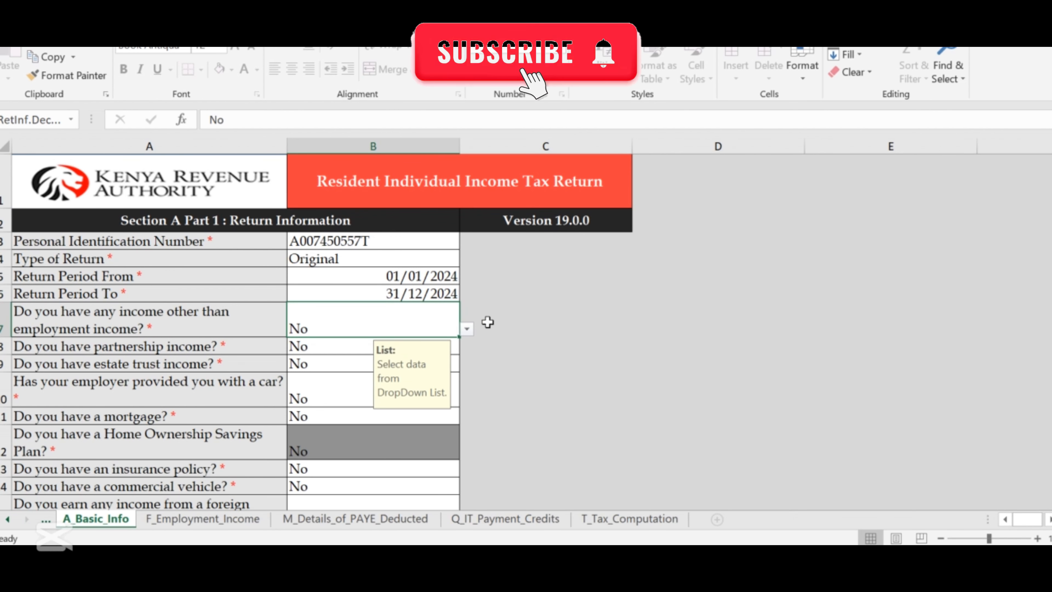
{"action": "left_click", "coordinate": [467, 329]}
{"action": "left_click", "coordinate": [325, 344]}
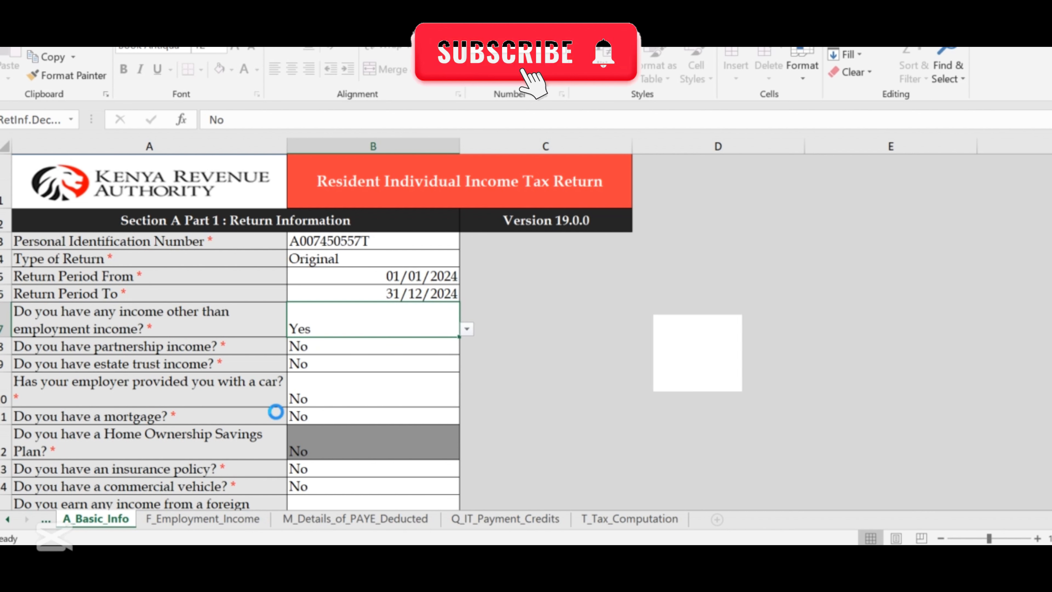
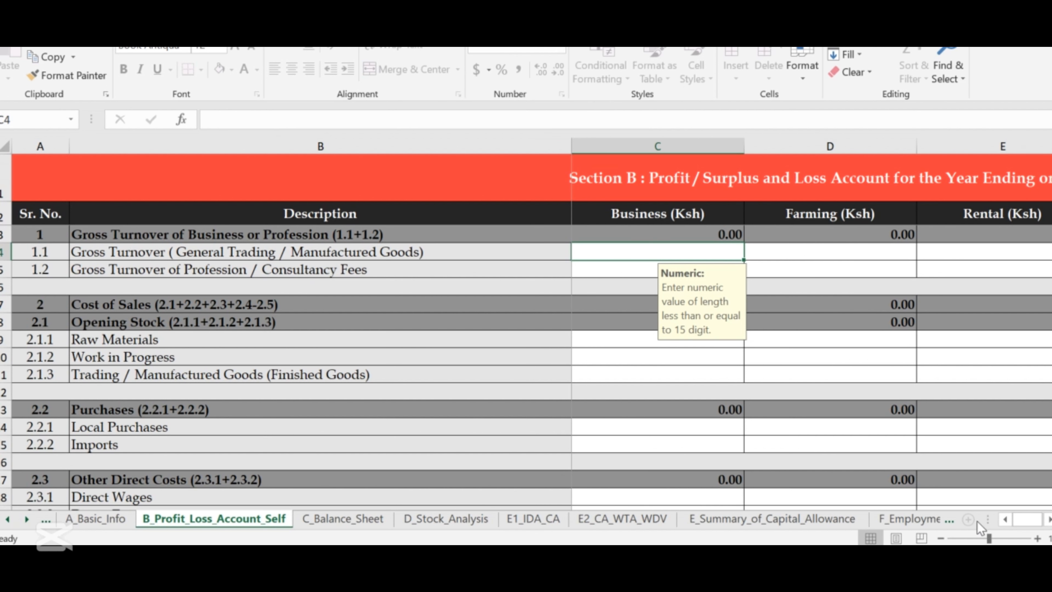
Enter 315,939 as the Other amount for Consultancy Fees turnover in H5.
{"action": "left_click_drag", "start_coordinate": [1021, 521], "coordinate": [1029, 519]}
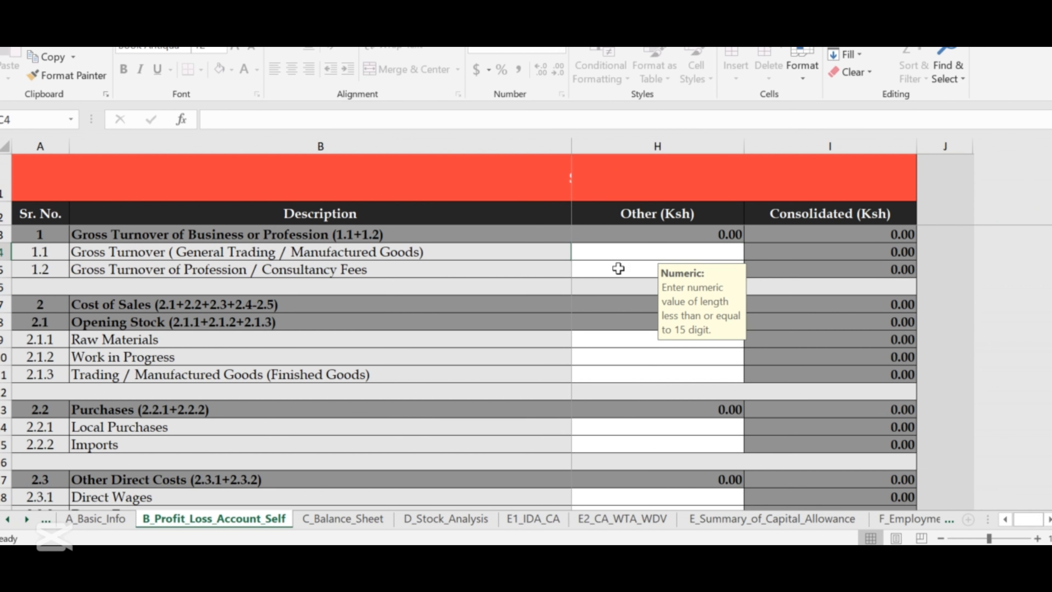
{"action": "left_click", "coordinate": [611, 276]}
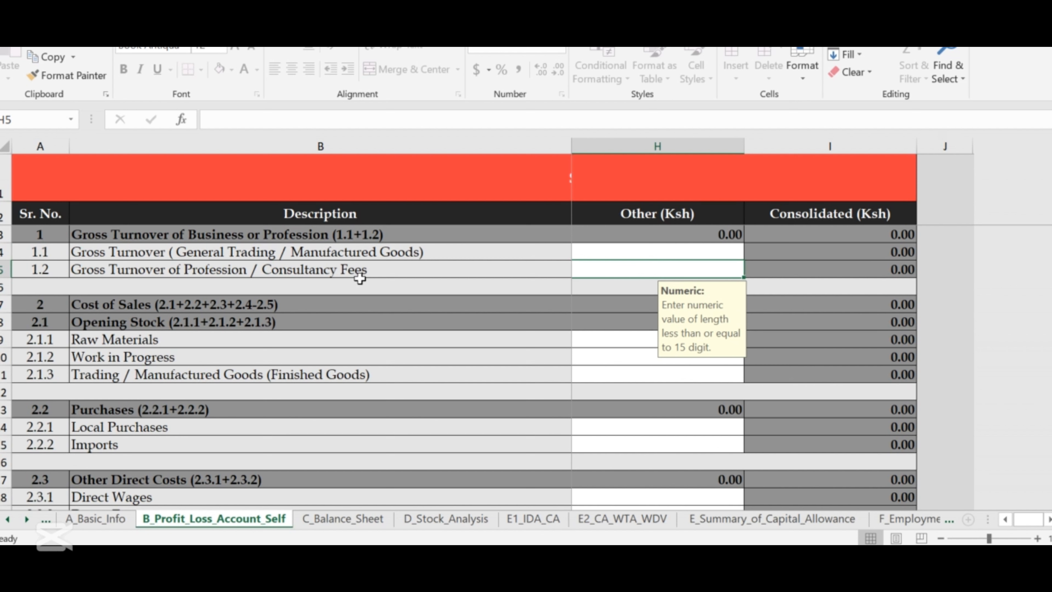
{"action": "type", "text": "31"}
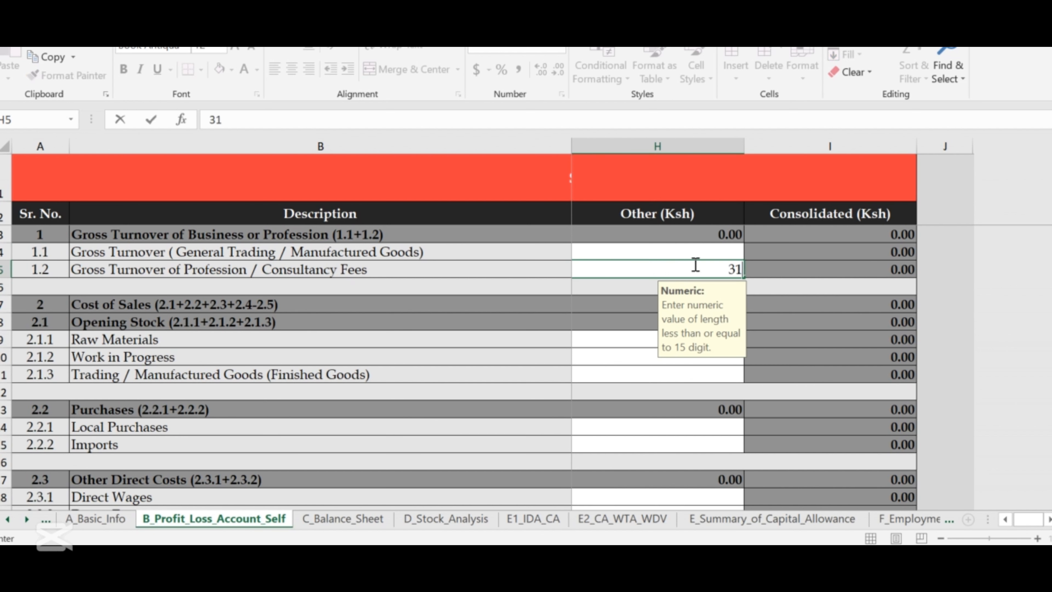
{"action": "type", "text": "5939"}
{"action": "left_click", "coordinate": [782, 269]}
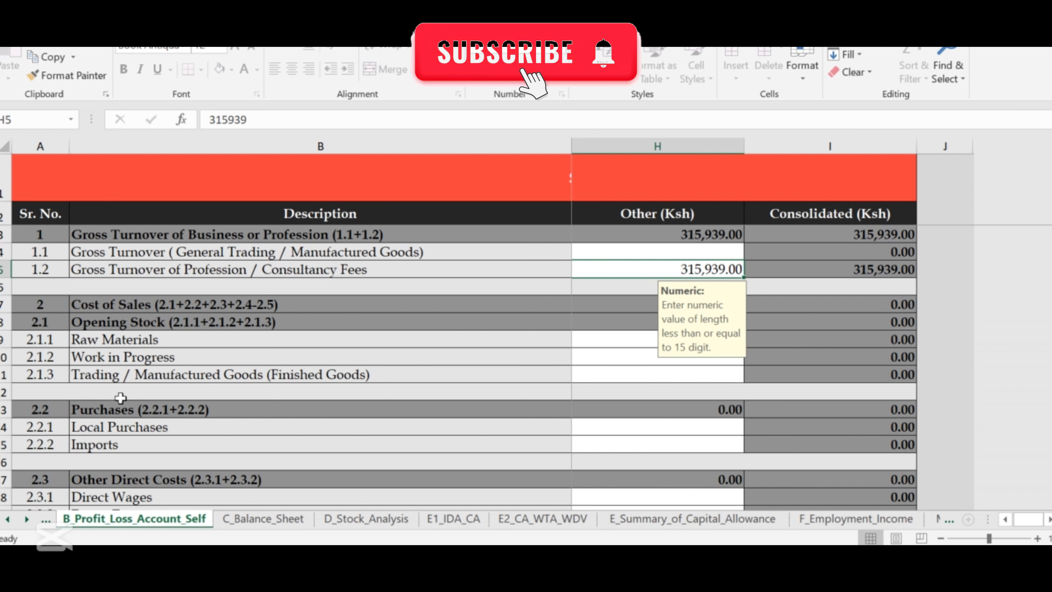
{"action": "scroll", "coordinate": [143, 361], "scroll_direction": "down", "scroll_amount": 1}
{"action": "scroll", "coordinate": [350, 344], "scroll_direction": "up", "scroll_amount": 1}
{"action": "scroll", "coordinate": [287, 303], "scroll_direction": "down", "scroll_amount": 1}
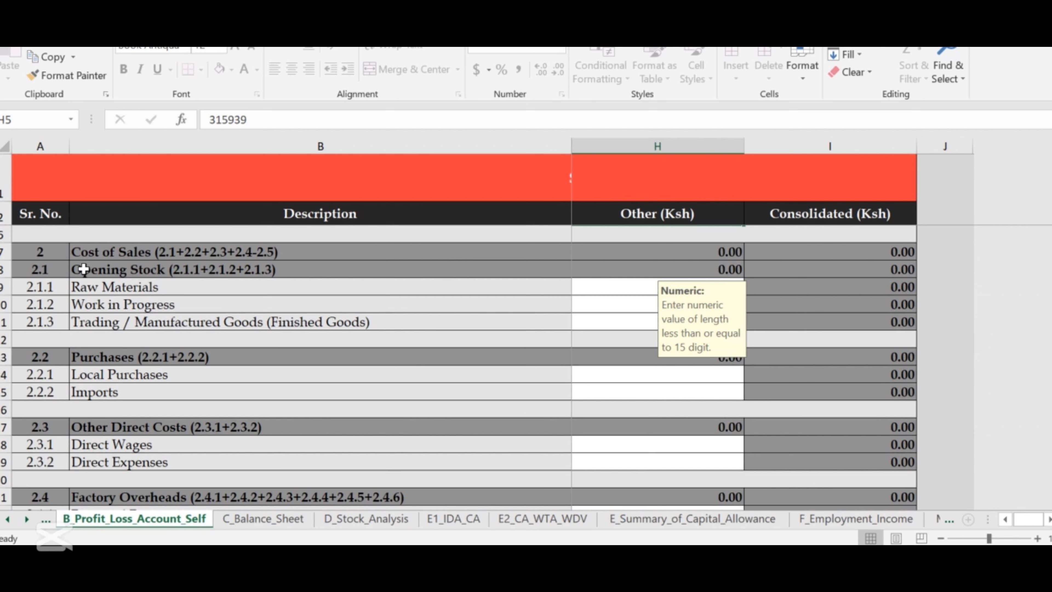
{"action": "scroll", "coordinate": [175, 336], "scroll_direction": "down", "scroll_amount": 3}
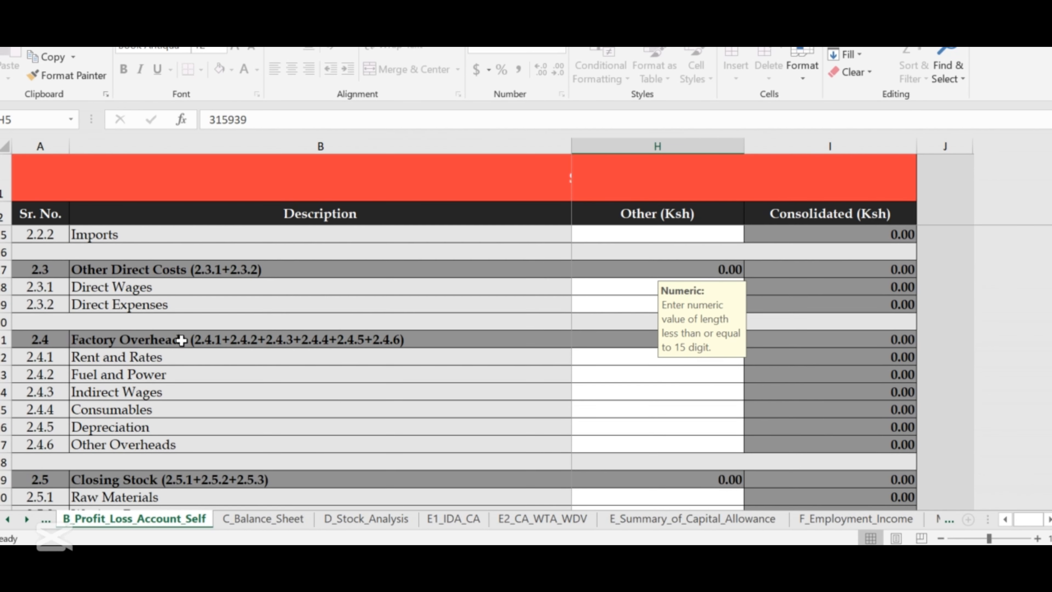
{"action": "scroll", "coordinate": [181, 340], "scroll_direction": "down", "scroll_amount": 1}
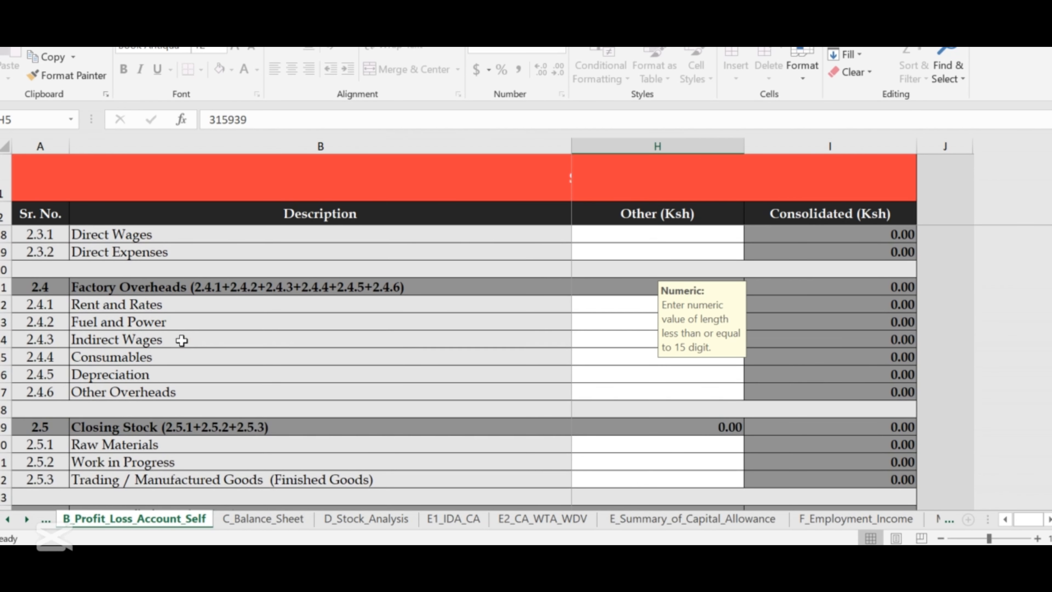
{"action": "scroll", "coordinate": [182, 340], "scroll_direction": "down", "scroll_amount": 3}
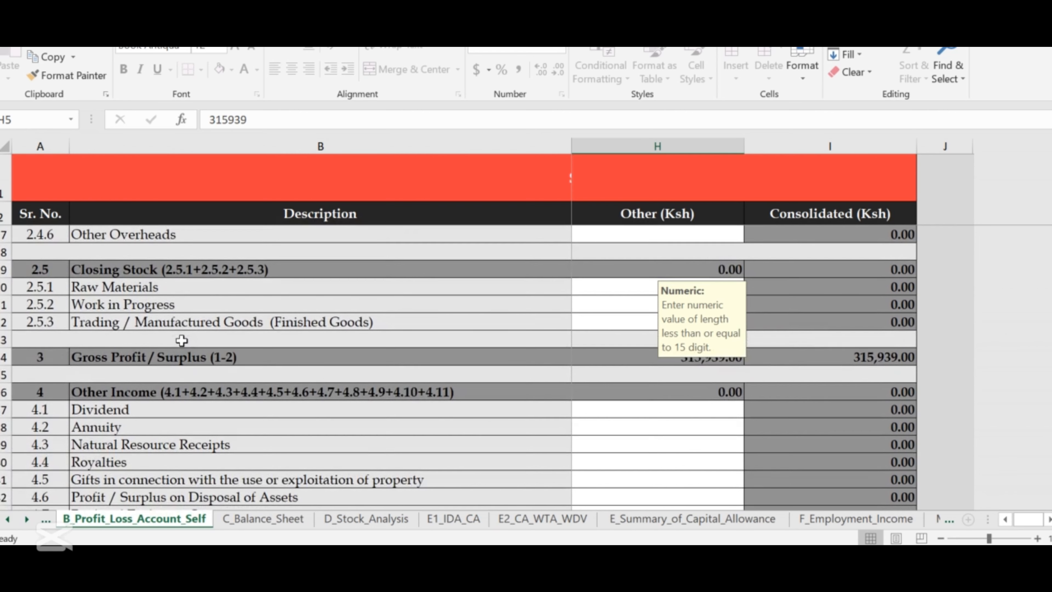
{"action": "scroll", "coordinate": [181, 340], "scroll_direction": "down", "scroll_amount": 9}
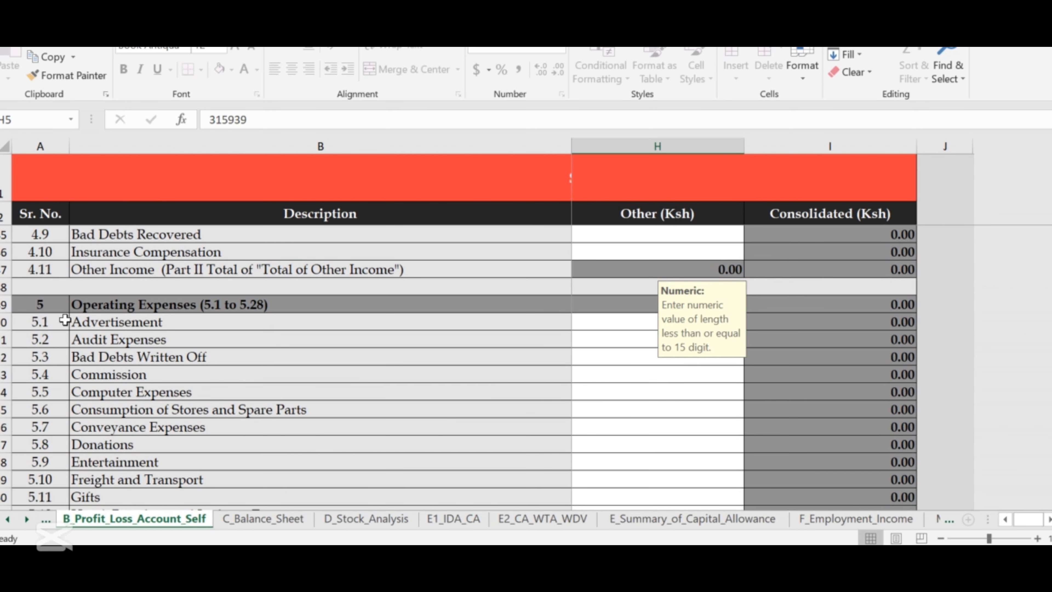
{"action": "left_click", "coordinate": [636, 338]}
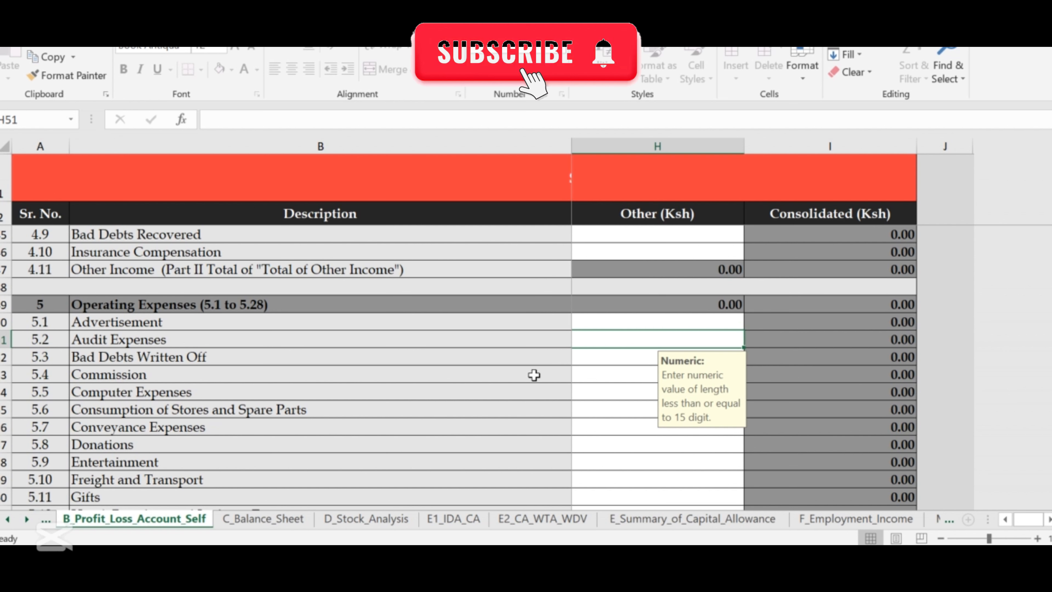
{"action": "scroll", "coordinate": [534, 375], "scroll_direction": "down", "scroll_amount": 1}
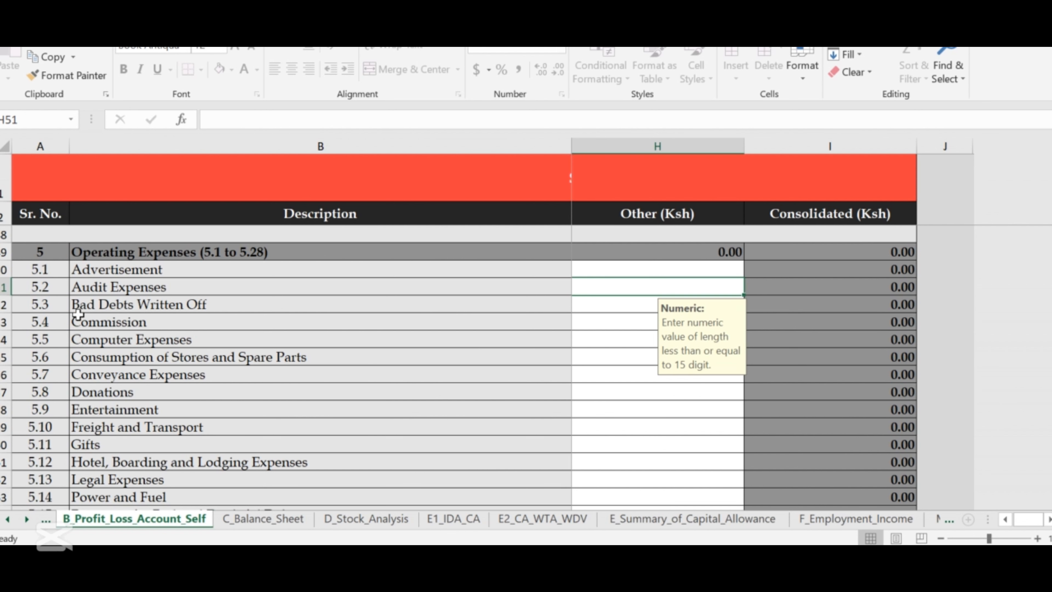
Enter Bad Debts Written Off 12,000 and Computer Expenses 37,000 in the Other column.
{"action": "left_click", "coordinate": [629, 304]}
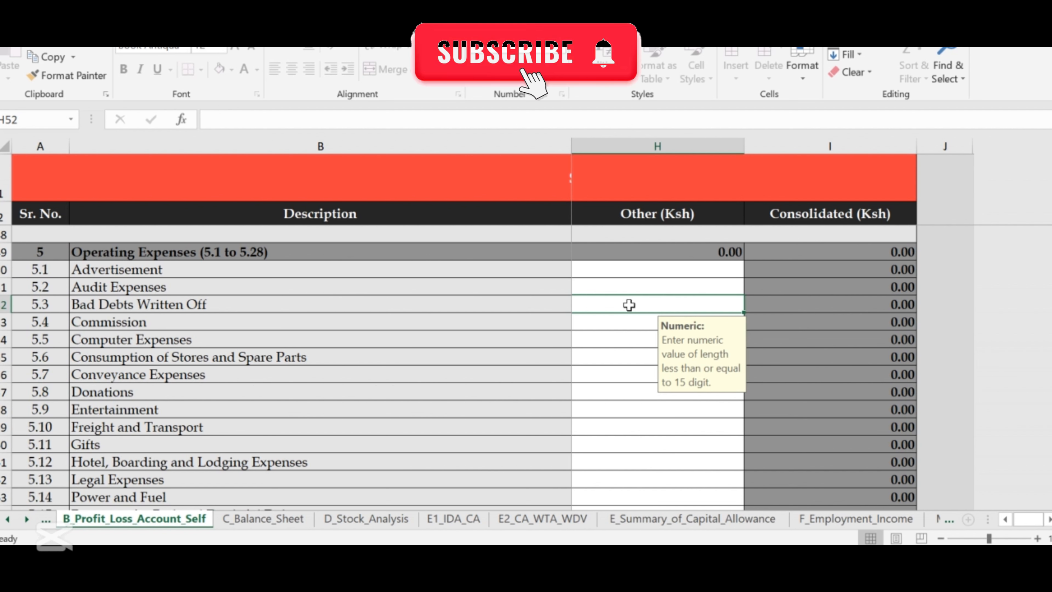
{"action": "type", "text": "120000"}
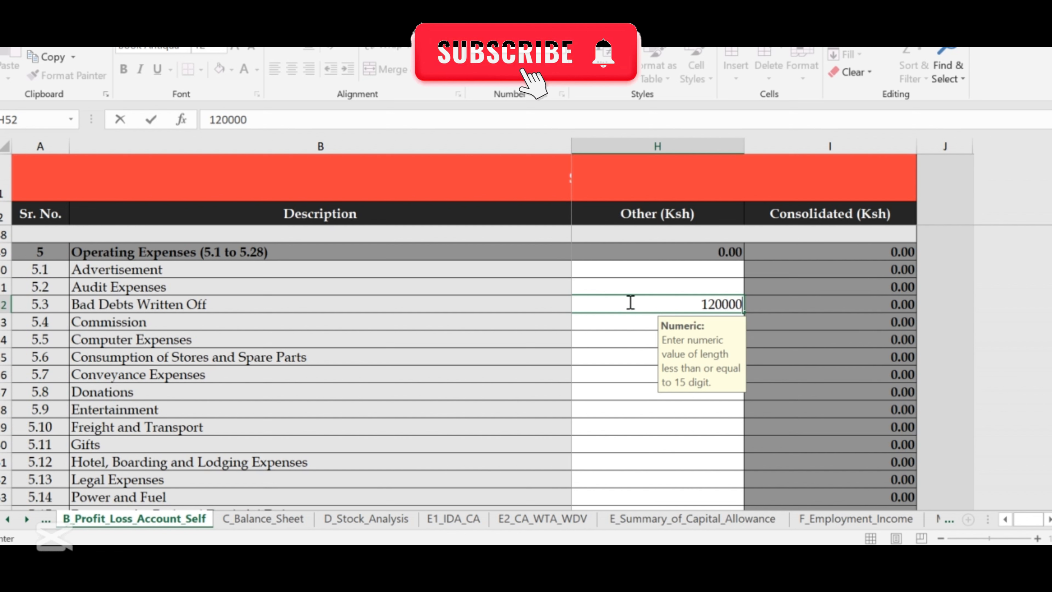
{"action": "key", "text": "BackSpace"}
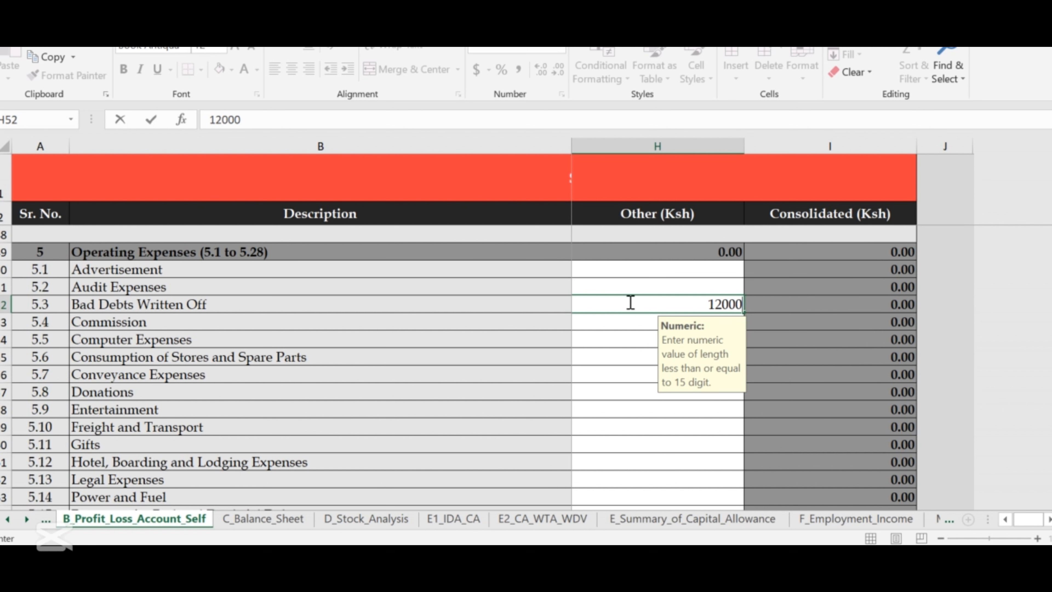
{"action": "left_click", "coordinate": [640, 334]}
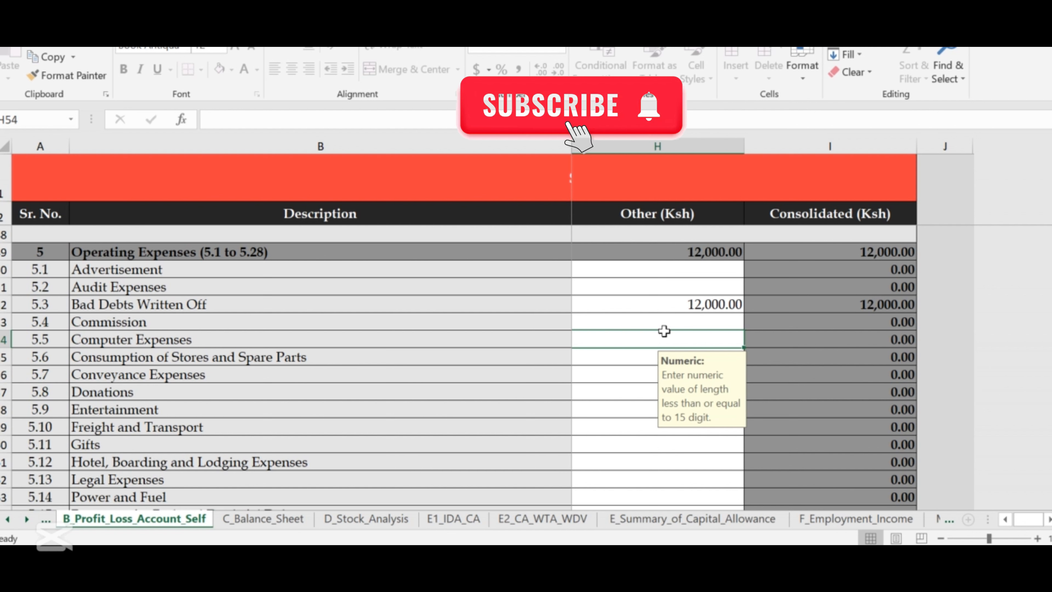
{"action": "type", "text": "3"}
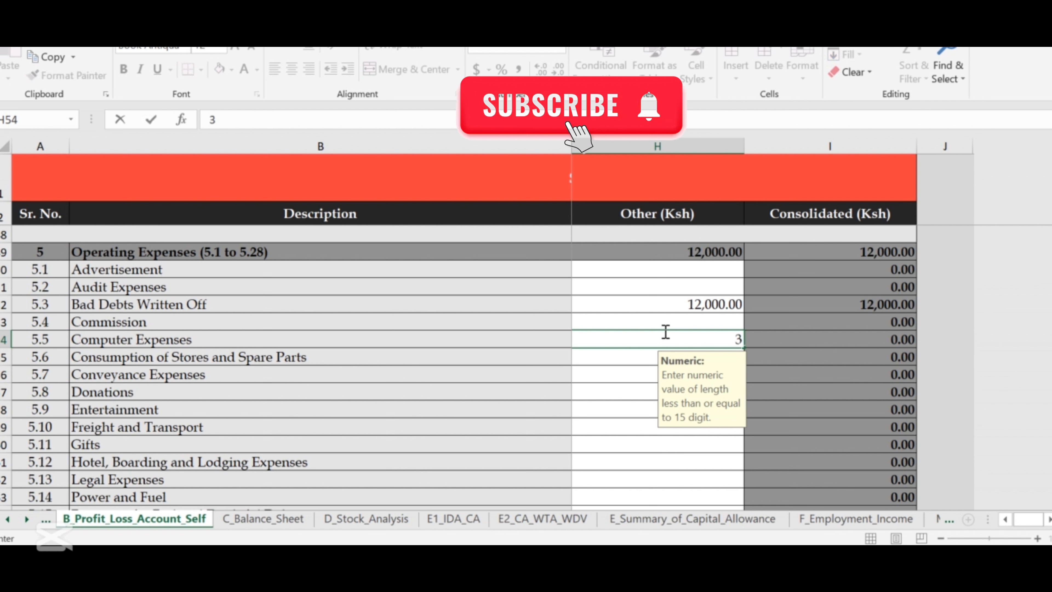
{"action": "type", "text": "70000"}
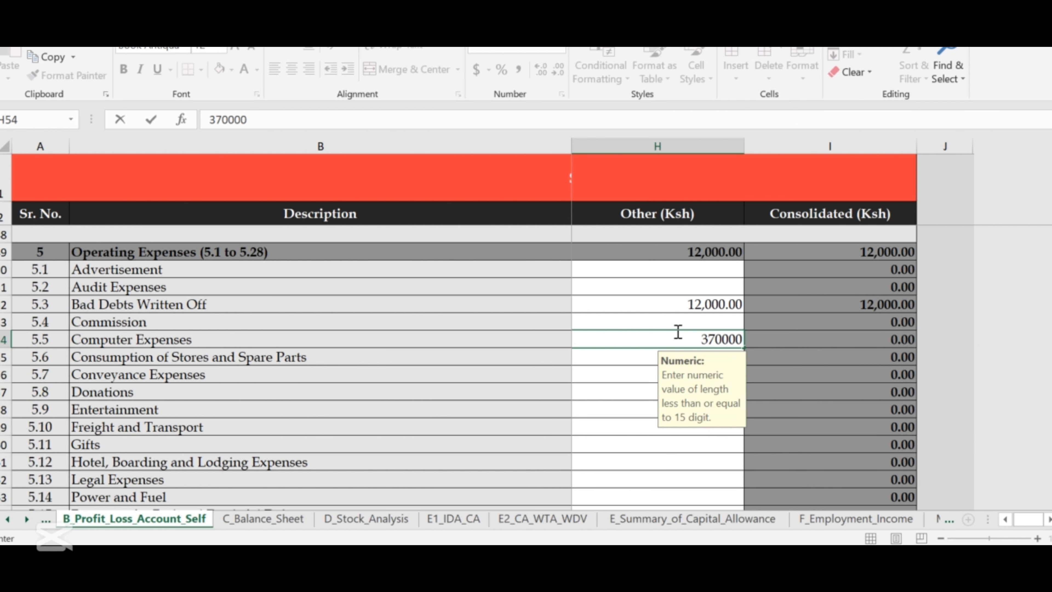
{"action": "key", "text": "BackSpace"}
{"action": "left_click", "coordinate": [681, 340]}
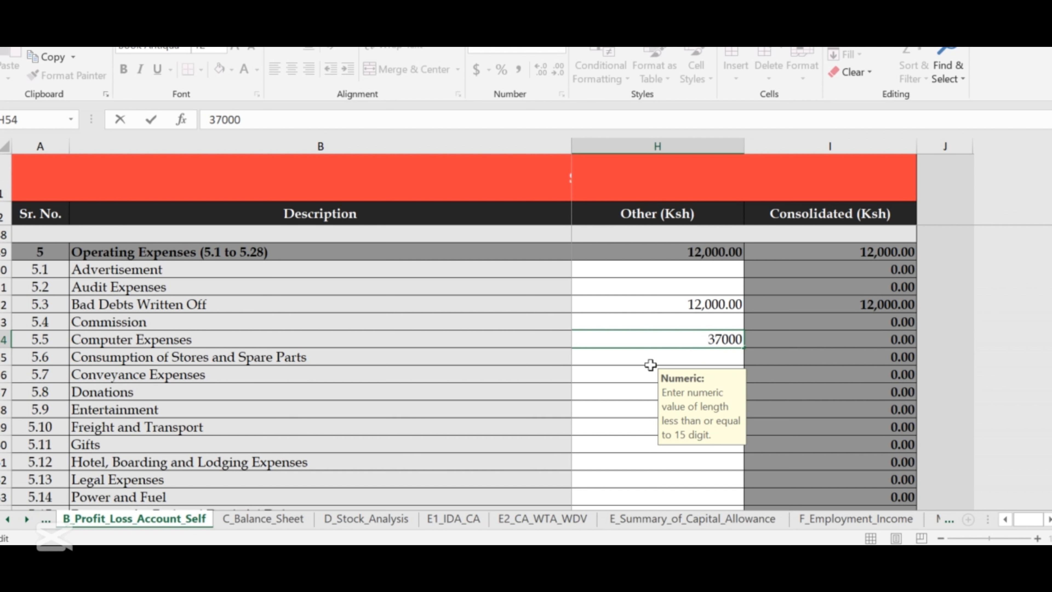
{"action": "key", "text": "Return"}
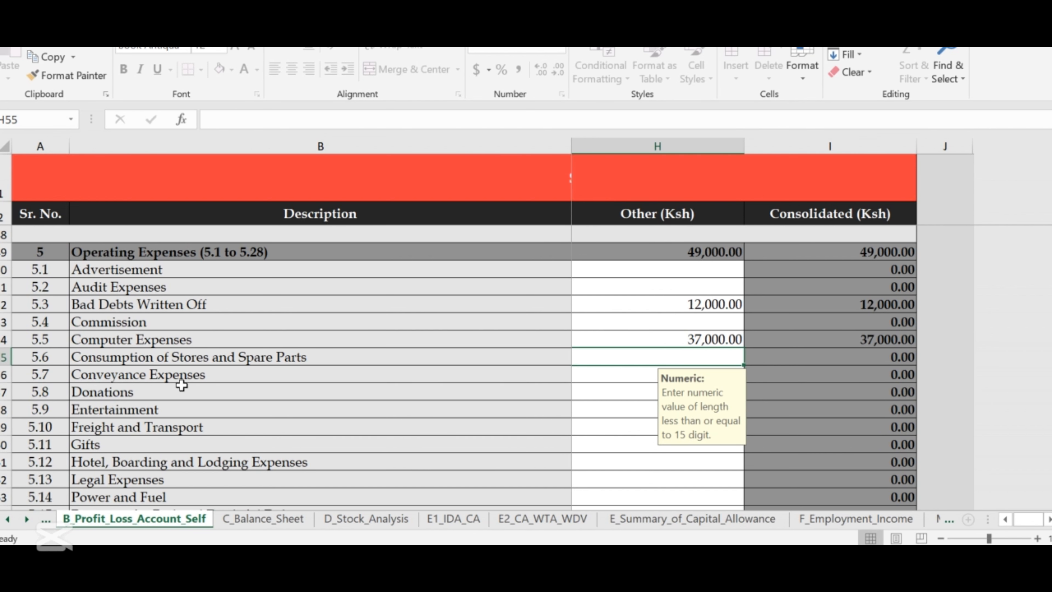
{"action": "left_click", "coordinate": [607, 396]}
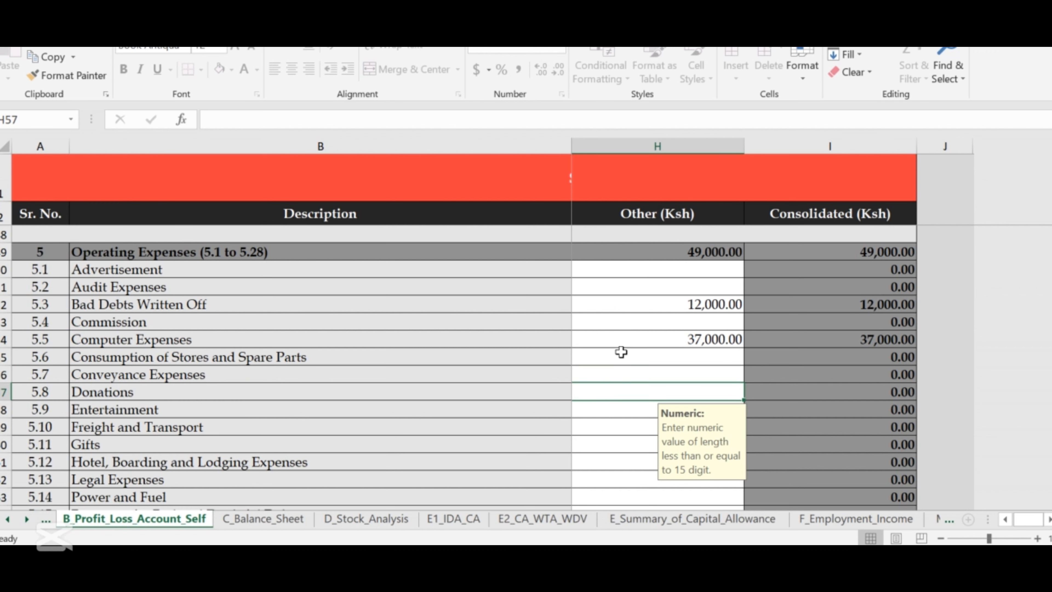
Enter 60,000 as the Donations amount in H57.
{"action": "scroll", "coordinate": [621, 351], "scroll_direction": "down", "scroll_amount": 2}
{"action": "scroll", "coordinate": [624, 347], "scroll_direction": "up", "scroll_amount": 1}
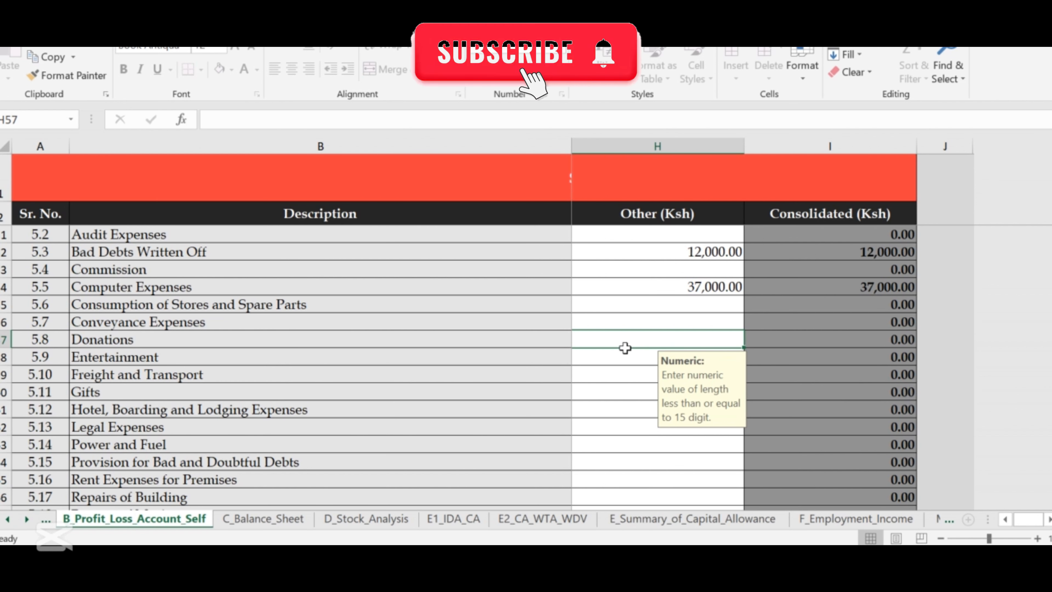
{"action": "type", "text": "60000"}
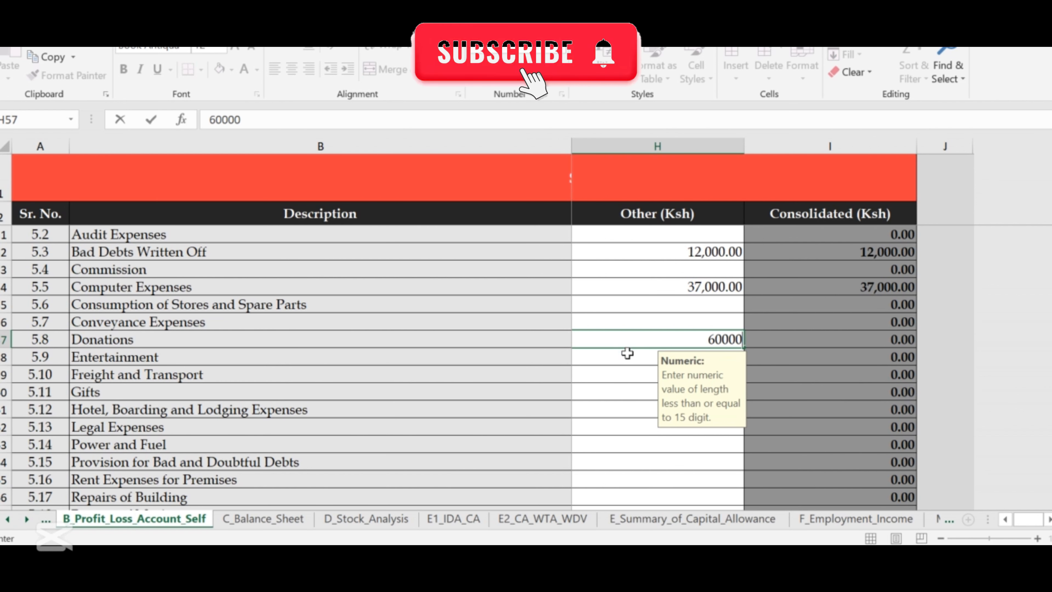
{"action": "key", "text": "Return"}
Enter 10,000 for Freight and Transport in H59, bringing Operating Expenses to 119,000.
{"action": "scroll", "coordinate": [588, 356], "scroll_direction": "down", "scroll_amount": 1}
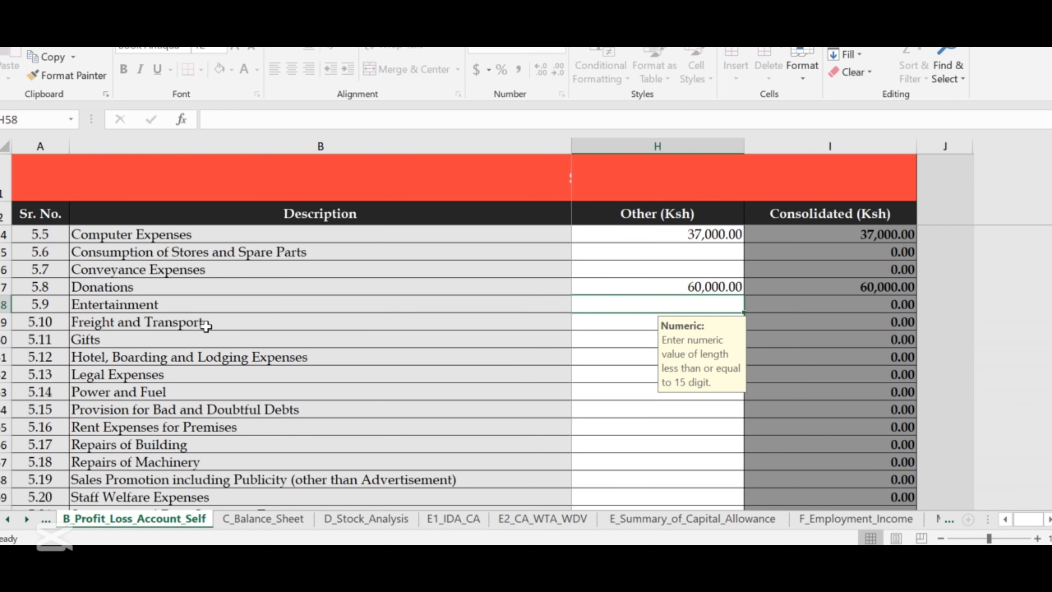
{"action": "left_click", "coordinate": [619, 324]}
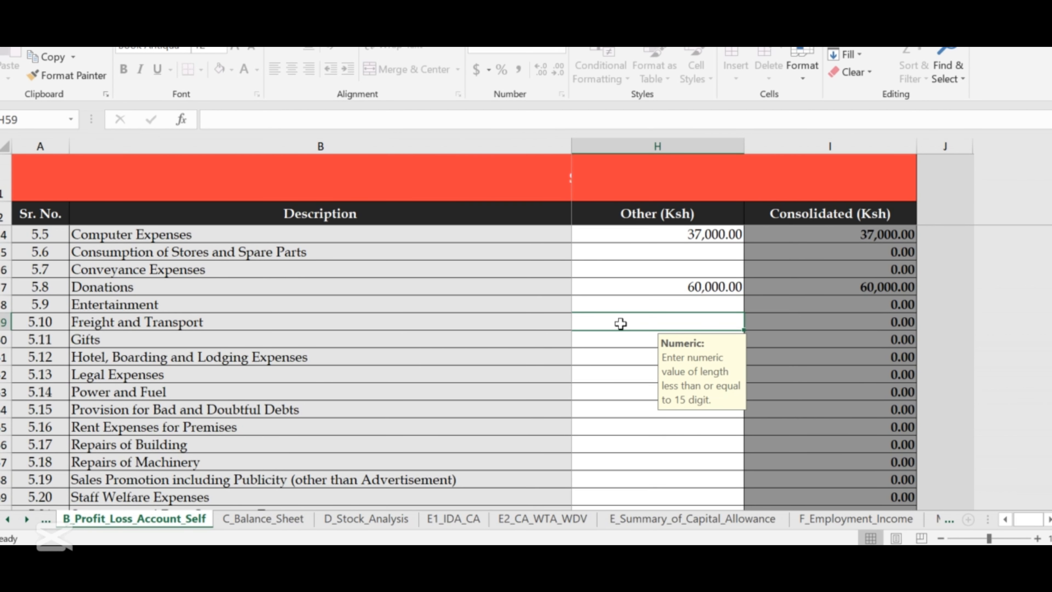
{"action": "type", "text": "1"}
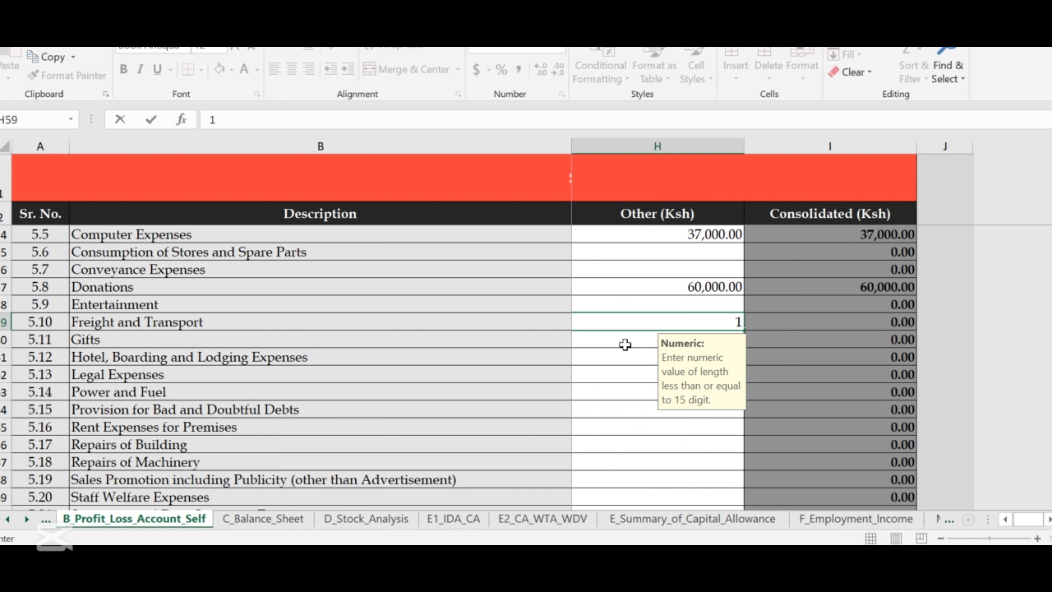
{"action": "type", "text": "00000"}
{"action": "key", "text": "BackSpace"}
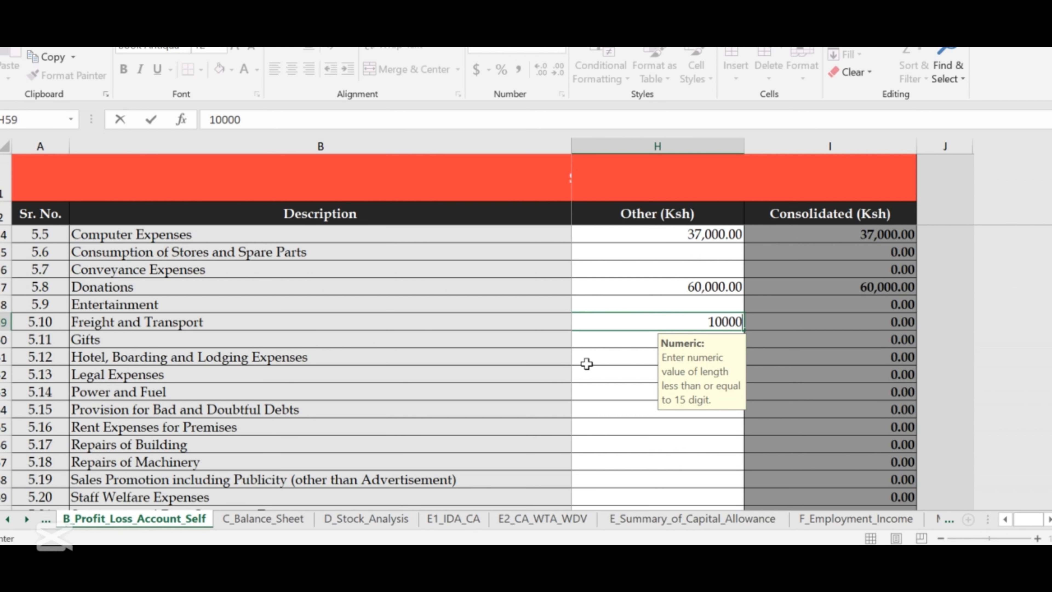
{"action": "left_click", "coordinate": [606, 337]}
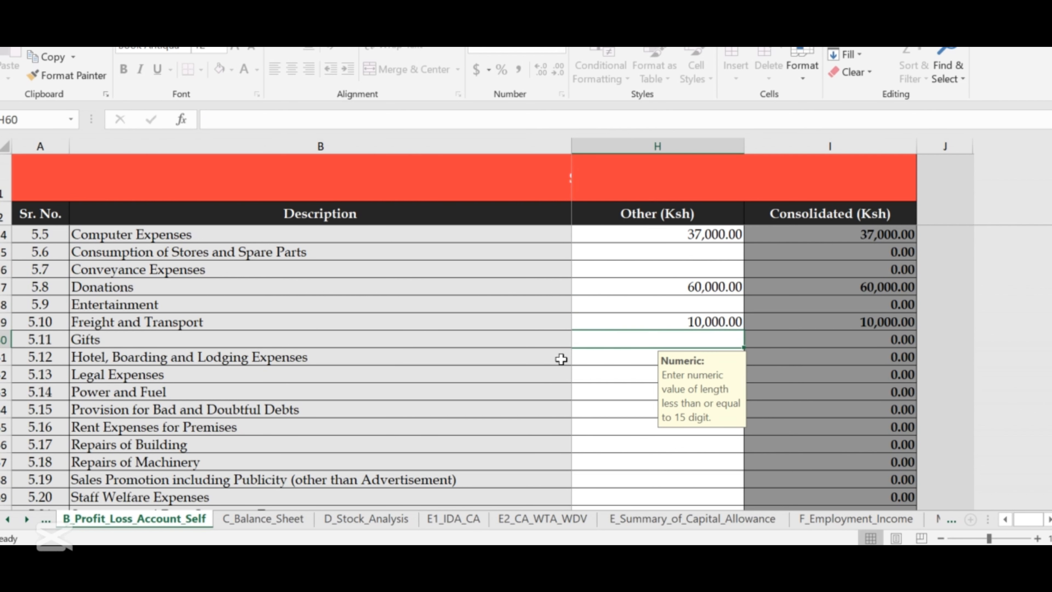
{"action": "scroll", "coordinate": [412, 357], "scroll_direction": "down", "scroll_amount": 1}
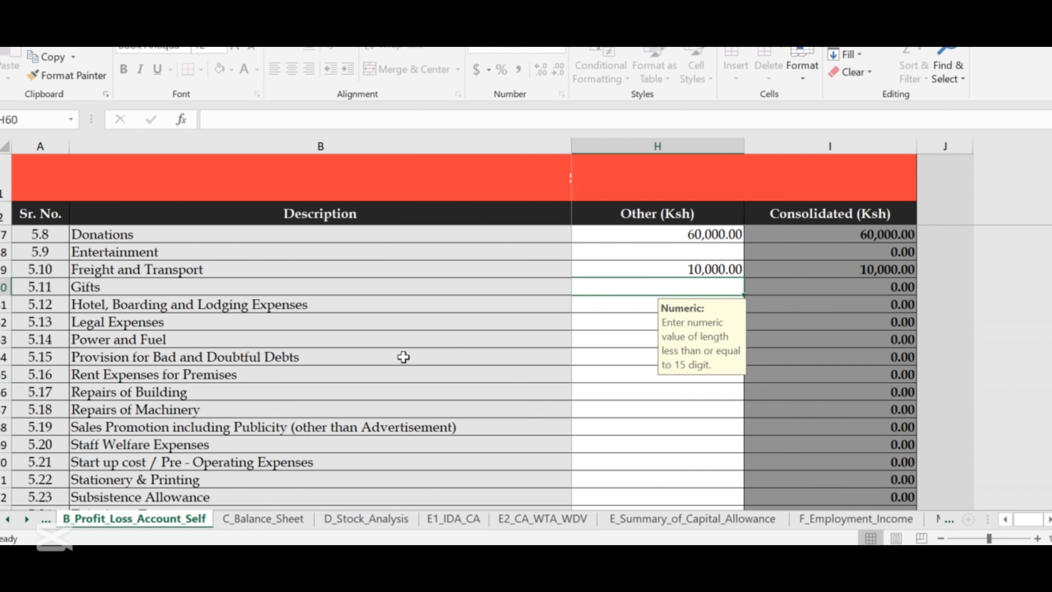
{"action": "scroll", "coordinate": [593, 335], "scroll_direction": "up", "scroll_amount": 5}
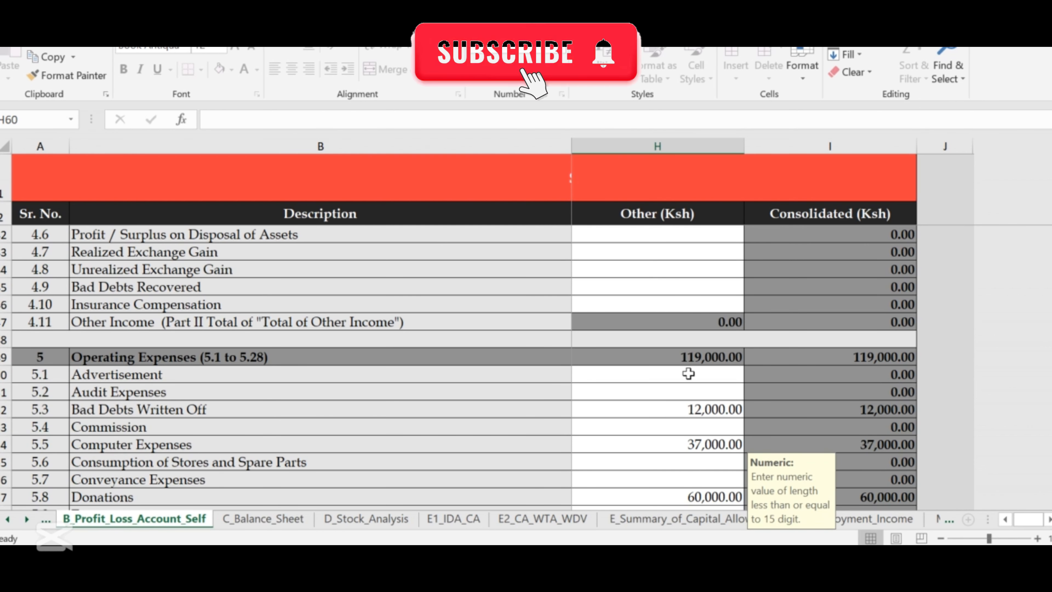
{"action": "scroll", "coordinate": [636, 360], "scroll_direction": "down", "scroll_amount": 6}
{"action": "scroll", "coordinate": [587, 357], "scroll_direction": "up", "scroll_amount": 1}
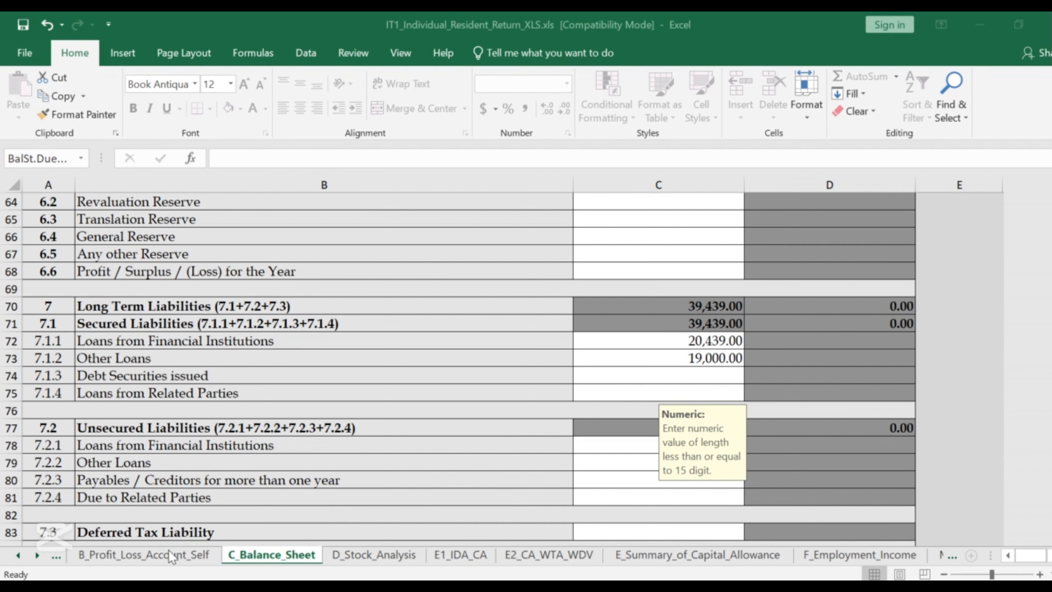
Dismiss the audio-jack notification and return to the B_Profit_Loss_Account_Self sheet.
{"action": "left_click", "coordinate": [166, 553]}
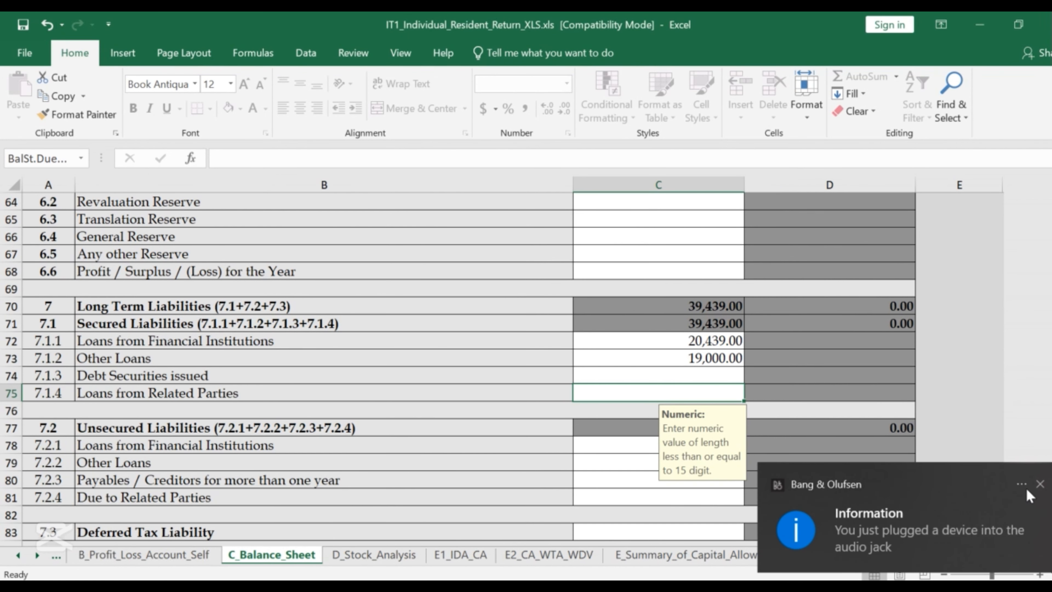
{"action": "left_click", "coordinate": [1039, 483]}
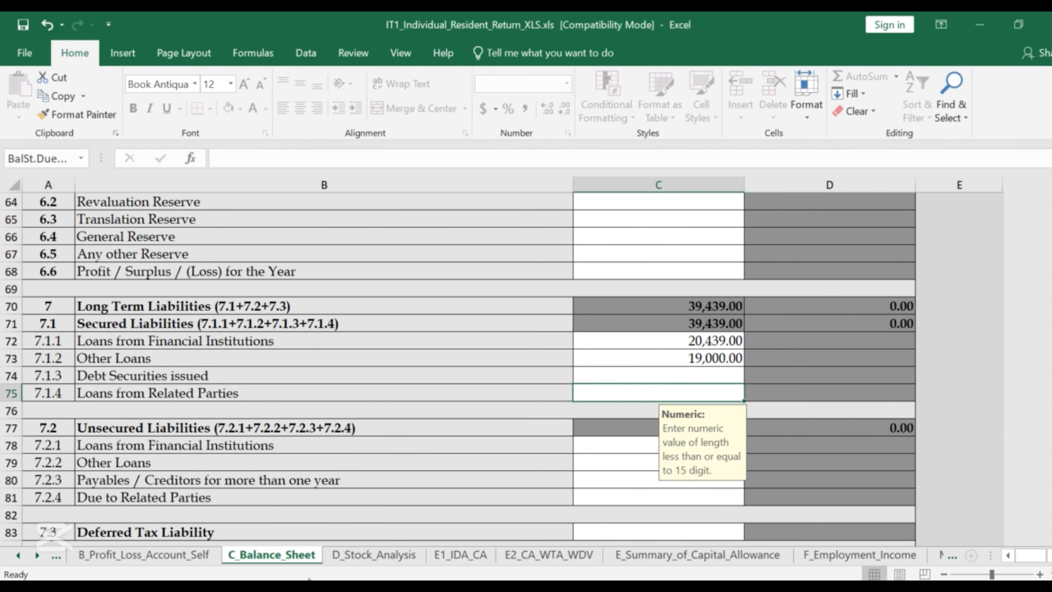
{"action": "left_click", "coordinate": [166, 554]}
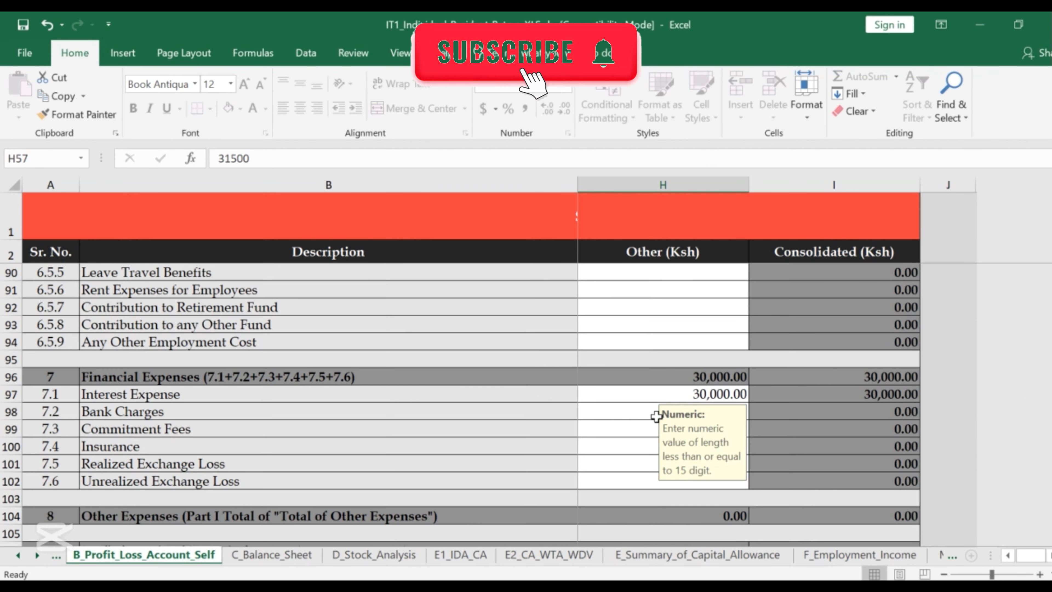
{"action": "scroll", "coordinate": [375, 377], "scroll_direction": "up", "scroll_amount": 2}
{"action": "scroll", "coordinate": [376, 378], "scroll_direction": "up", "scroll_amount": 9}
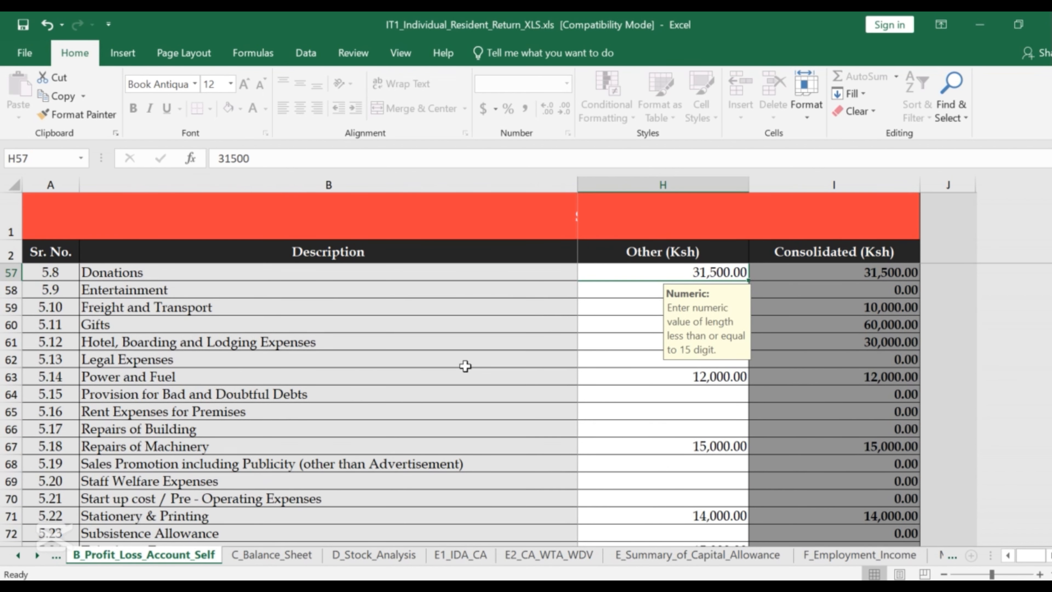
{"action": "scroll", "coordinate": [375, 349], "scroll_direction": "up", "scroll_amount": 4}
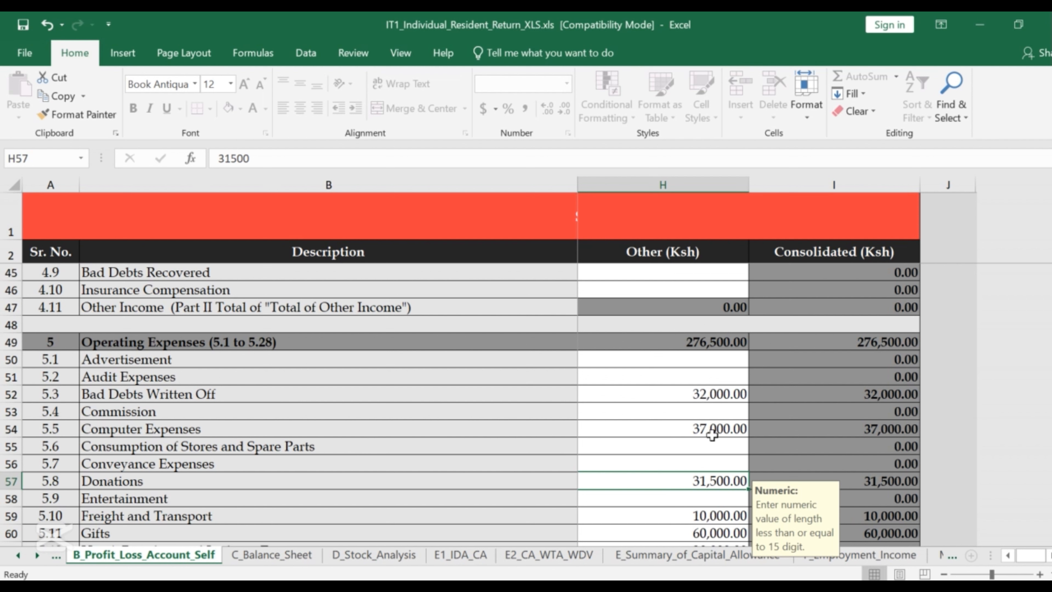
{"action": "scroll", "coordinate": [513, 473], "scroll_direction": "down", "scroll_amount": 1}
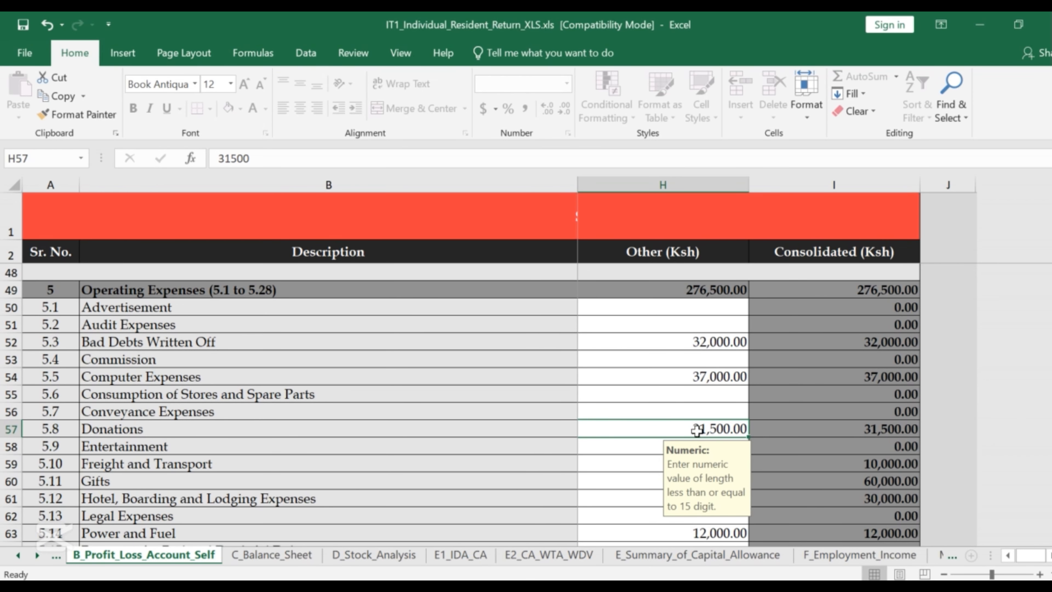
{"action": "scroll", "coordinate": [651, 435], "scroll_direction": "down", "scroll_amount": 1}
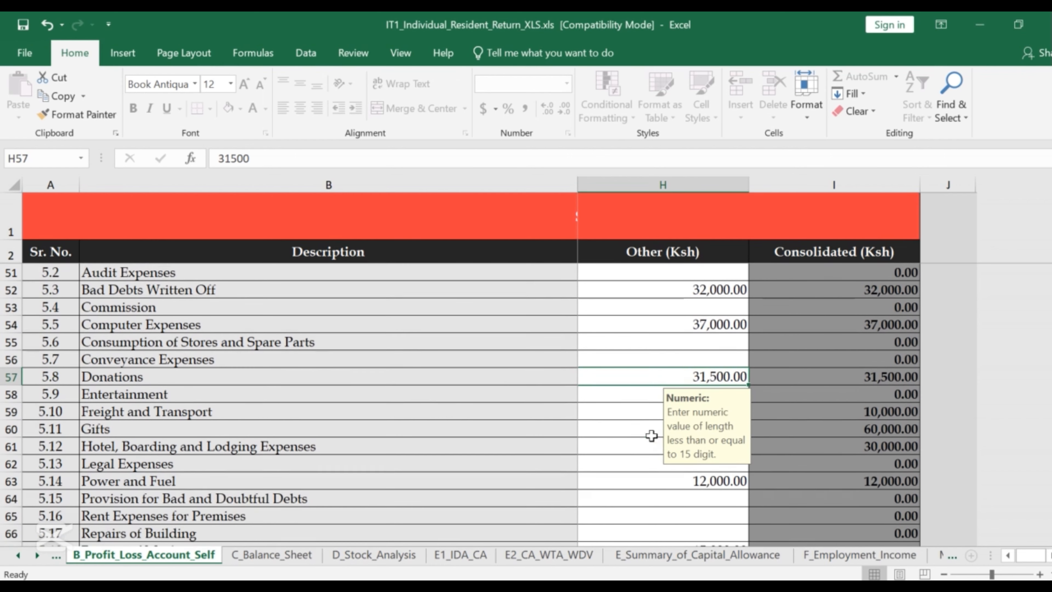
{"action": "scroll", "coordinate": [580, 392], "scroll_direction": "down", "scroll_amount": 2}
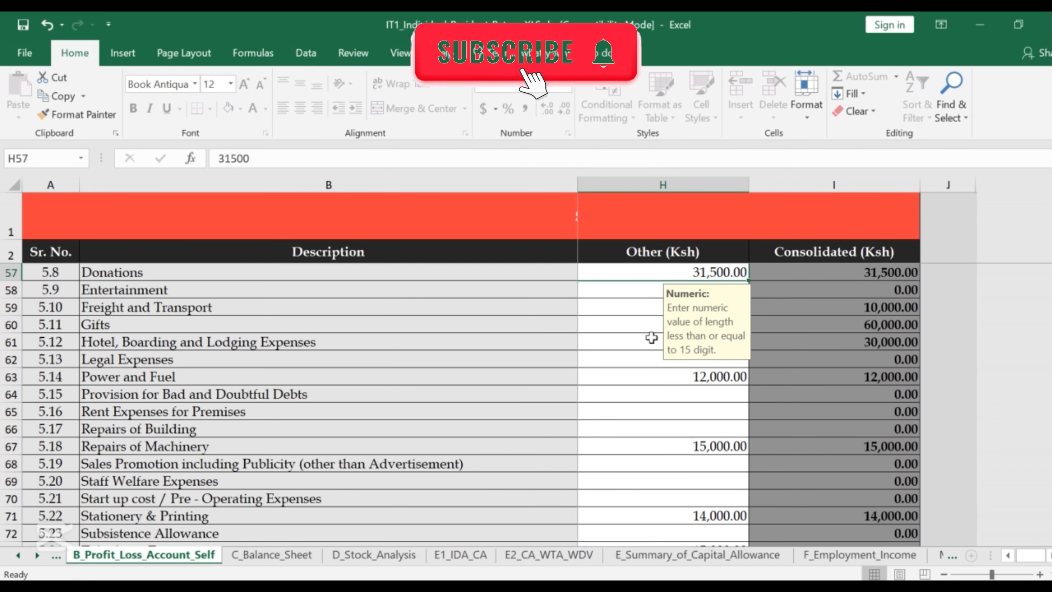
{"action": "left_click", "coordinate": [625, 341]}
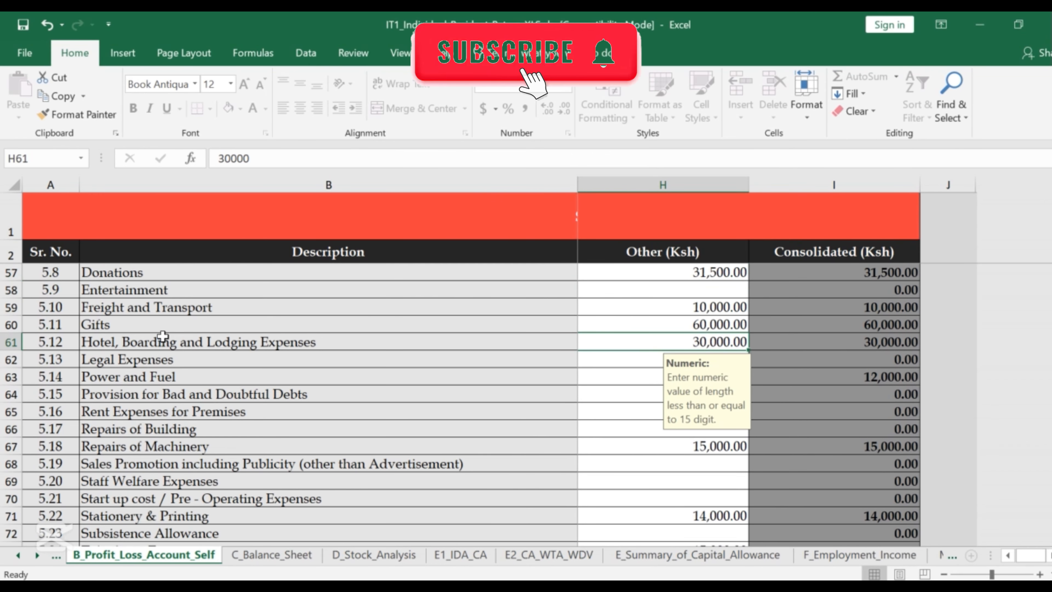
{"action": "left_click", "coordinate": [675, 315]}
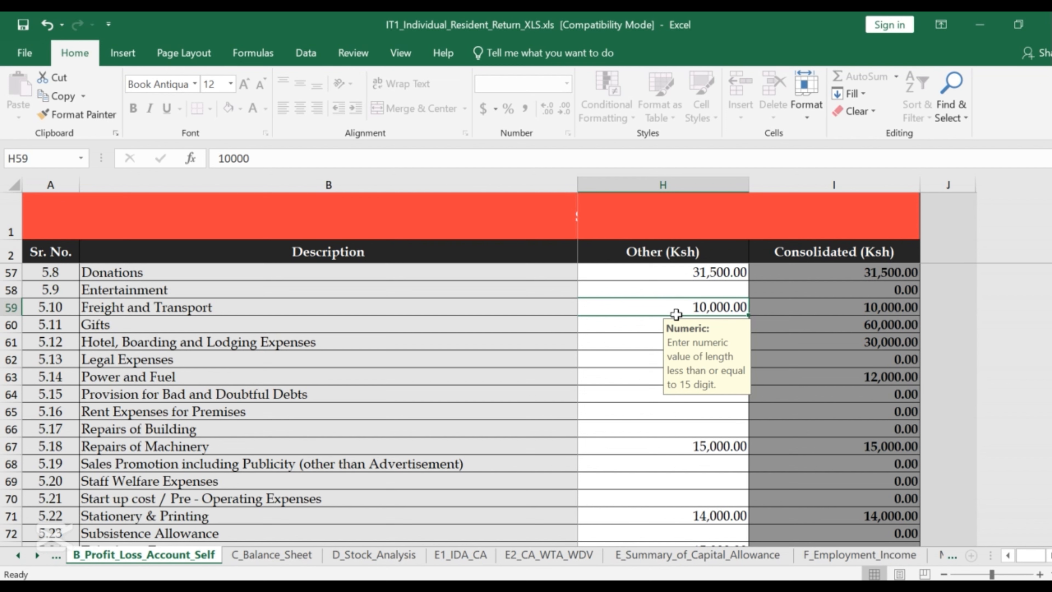
{"action": "left_click", "coordinate": [602, 327]}
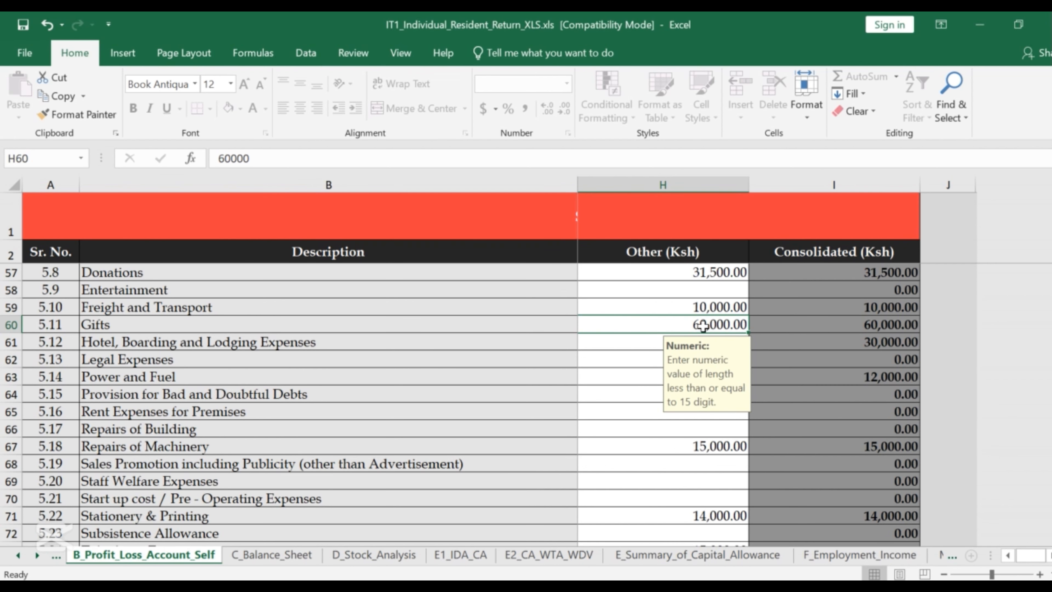
{"action": "scroll", "coordinate": [606, 348], "scroll_direction": "down", "scroll_amount": 1}
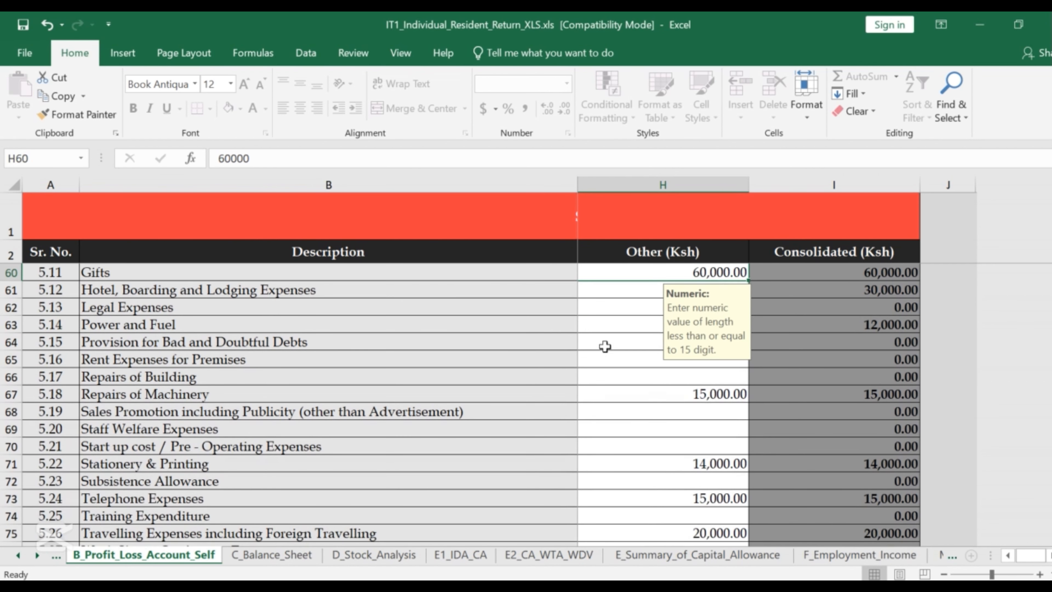
{"action": "left_click", "coordinate": [605, 325]}
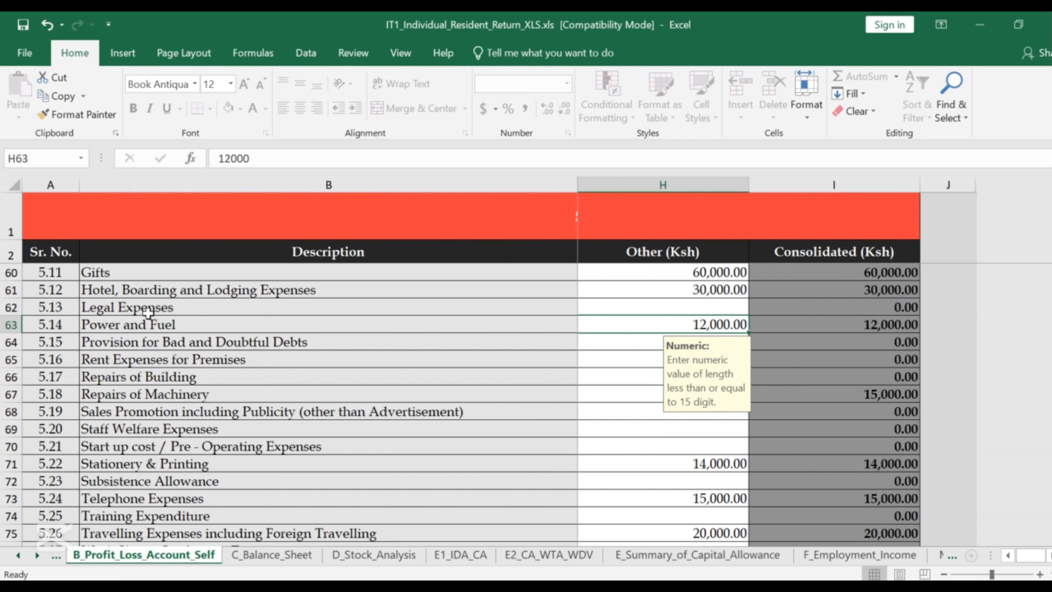
{"action": "left_click", "coordinate": [700, 295]}
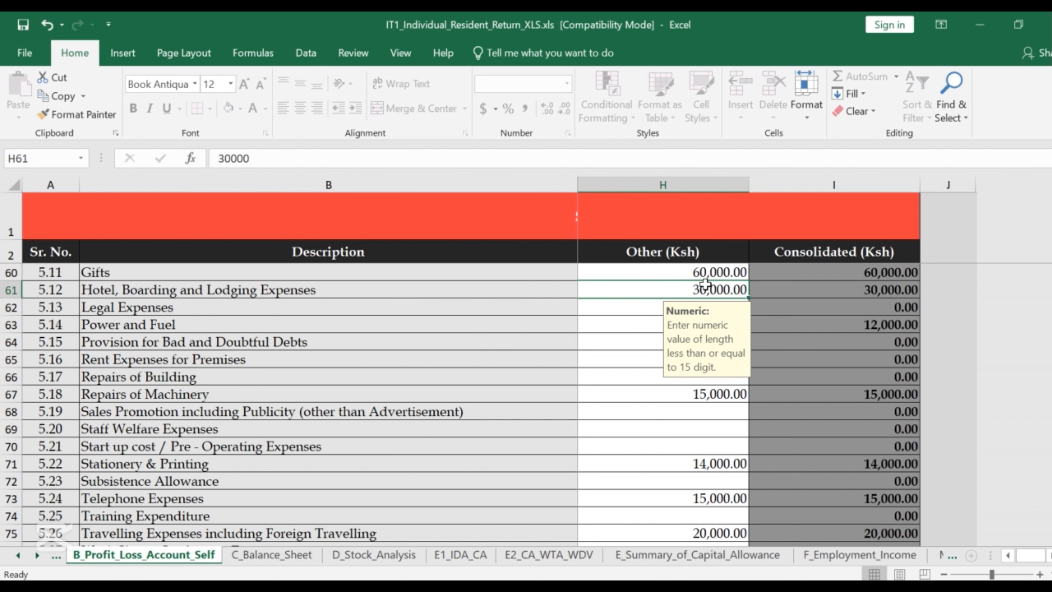
{"action": "left_click", "coordinate": [617, 305]}
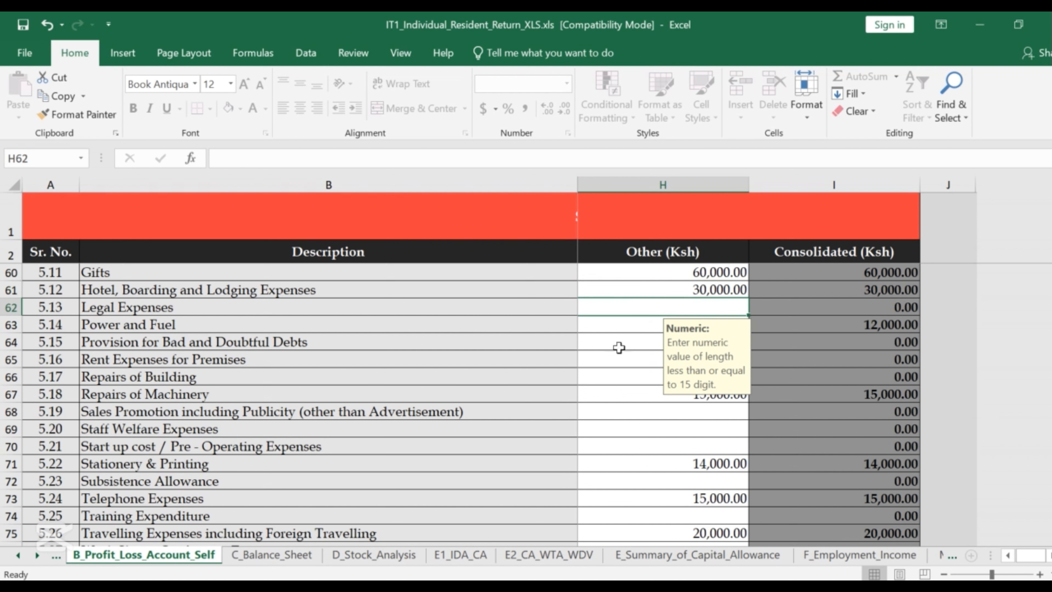
{"action": "left_click", "coordinate": [617, 326]}
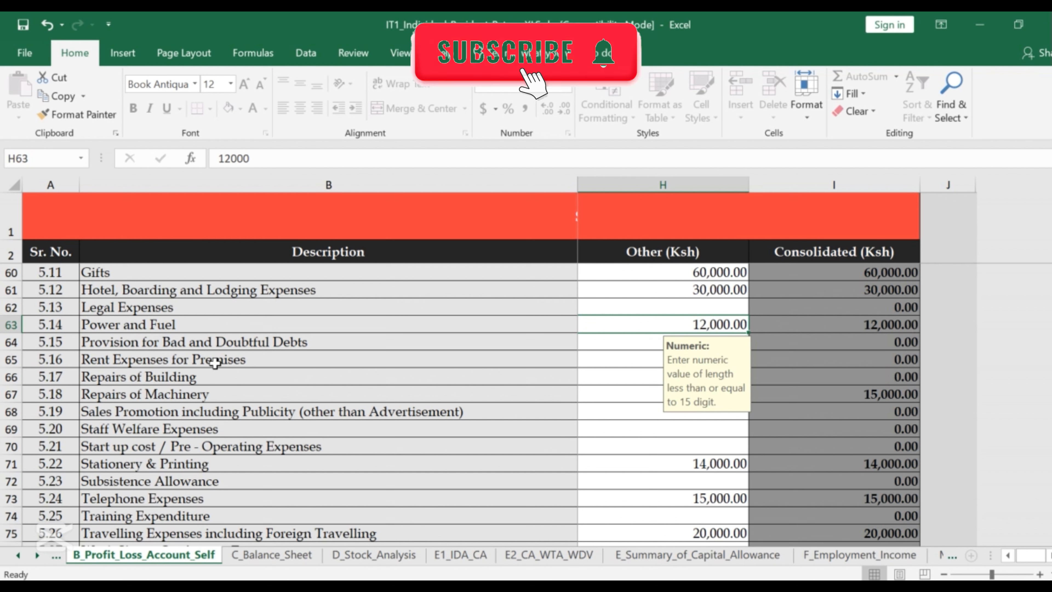
{"action": "double_click", "coordinate": [615, 365]}
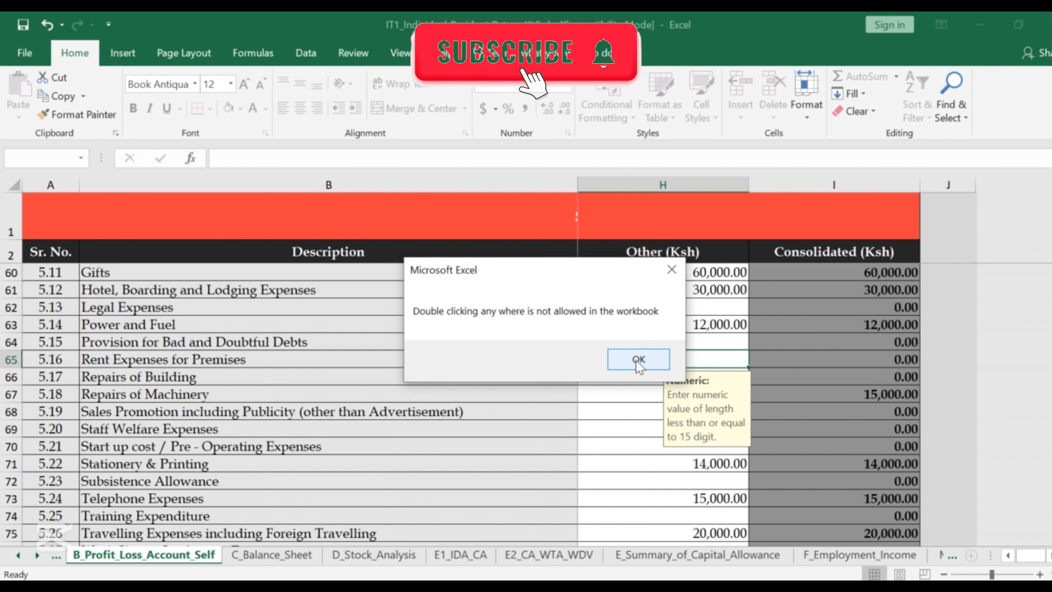
{"action": "left_click", "coordinate": [637, 359]}
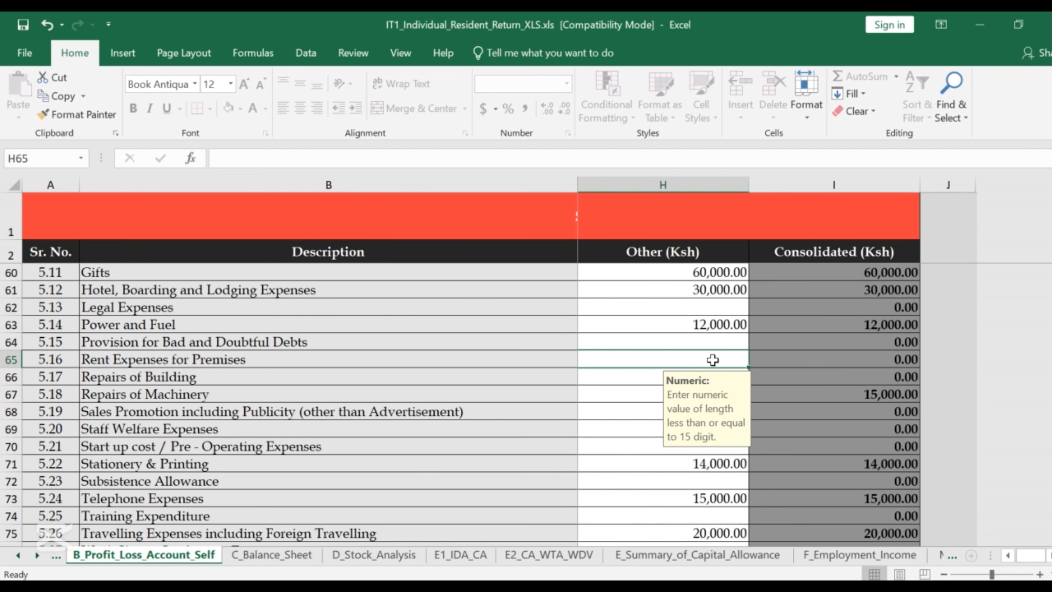
Go to the Provision for Bad and Doubtful Debts entry in the operating expenses.
{"action": "scroll", "coordinate": [563, 355], "scroll_direction": "down", "scroll_amount": 1}
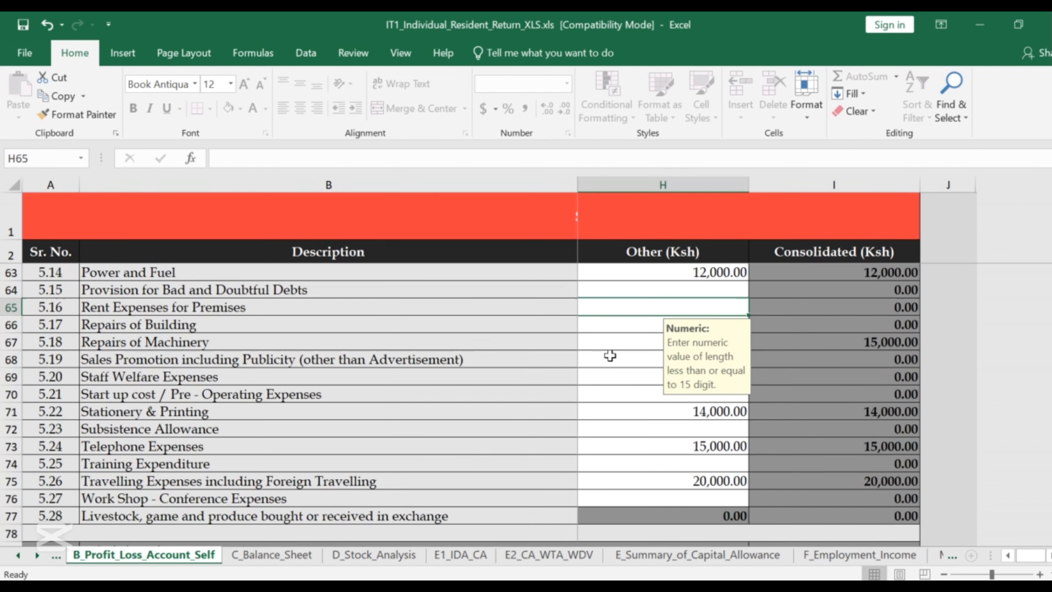
{"action": "scroll", "coordinate": [609, 356], "scroll_direction": "up", "scroll_amount": 1}
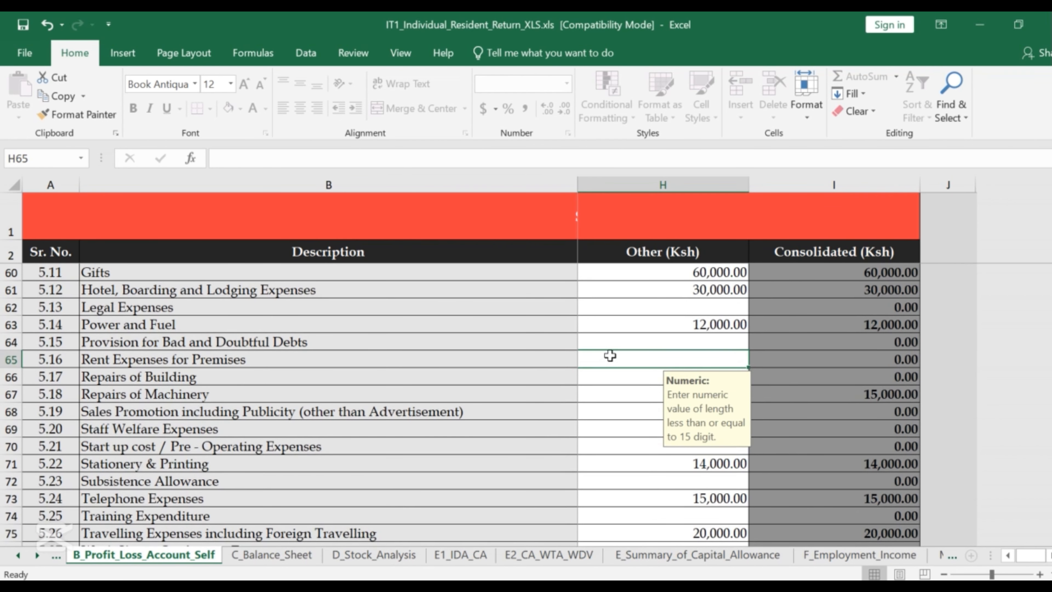
{"action": "scroll", "coordinate": [610, 355], "scroll_direction": "down", "scroll_amount": 1}
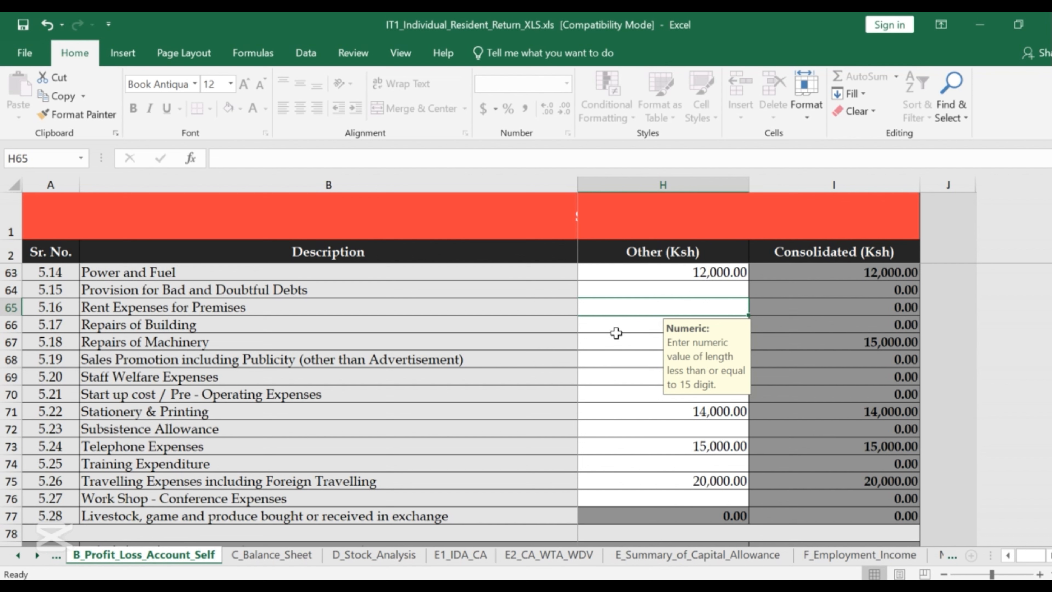
{"action": "left_click", "coordinate": [644, 286]}
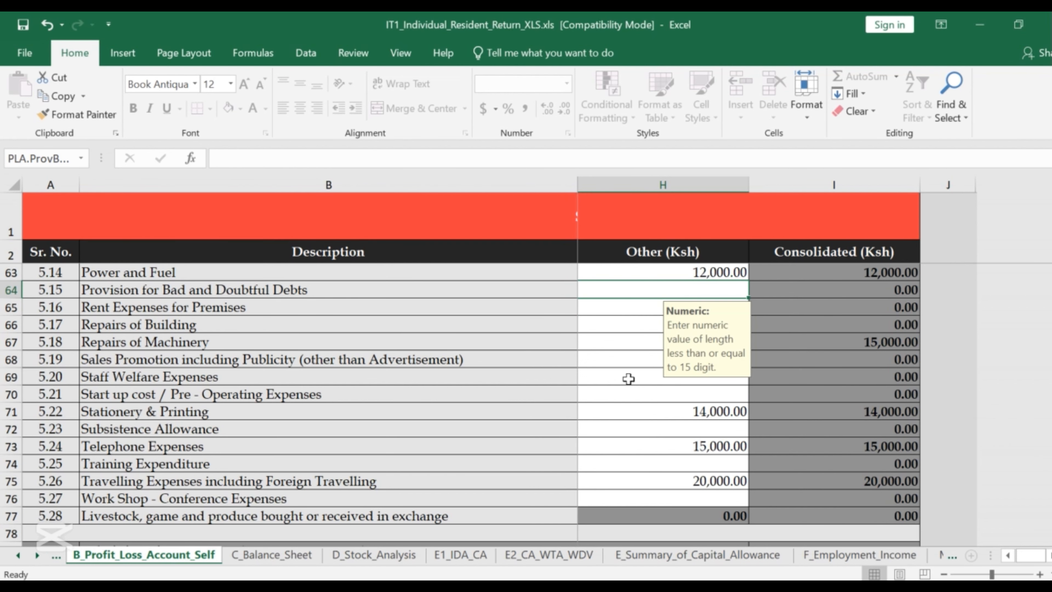
{"action": "scroll", "coordinate": [628, 378], "scroll_direction": "down", "scroll_amount": 2}
{"action": "scroll", "coordinate": [628, 378], "scroll_direction": "up", "scroll_amount": 5}
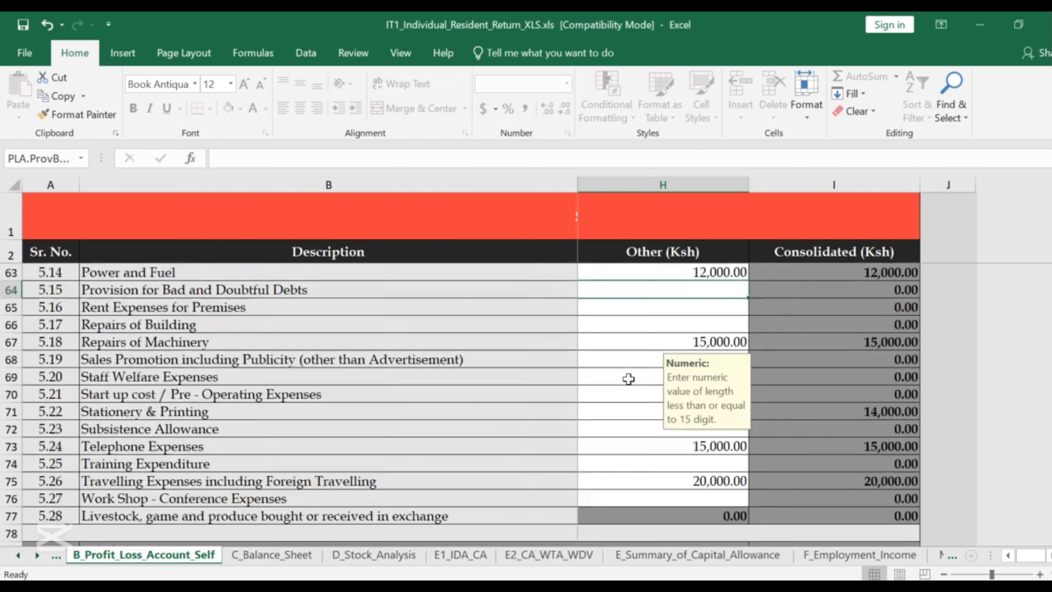
{"action": "scroll", "coordinate": [628, 378], "scroll_direction": "up", "scroll_amount": 3}
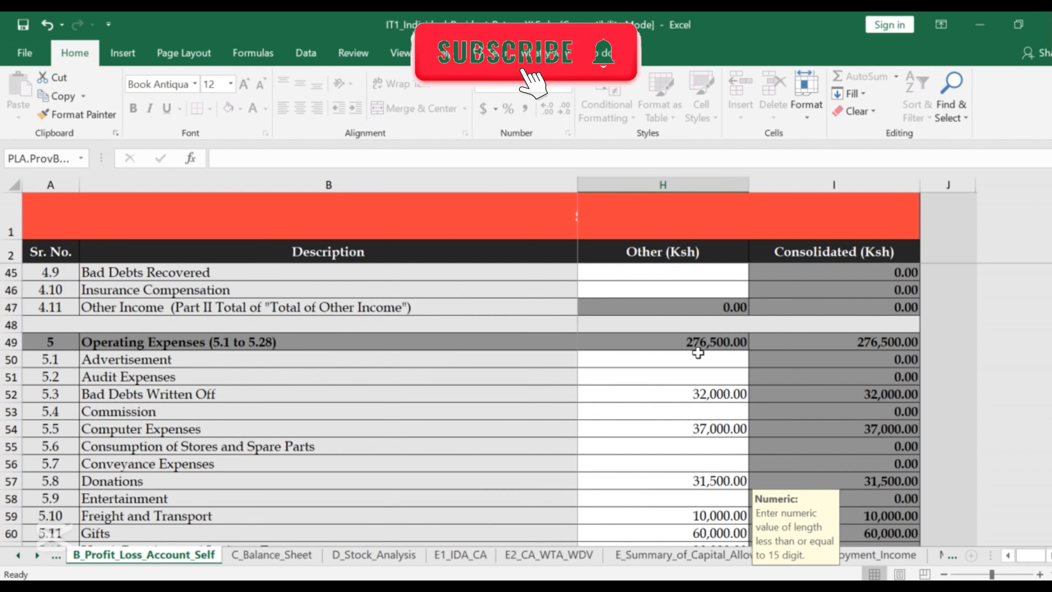
{"action": "scroll", "coordinate": [729, 352], "scroll_direction": "down", "scroll_amount": 4}
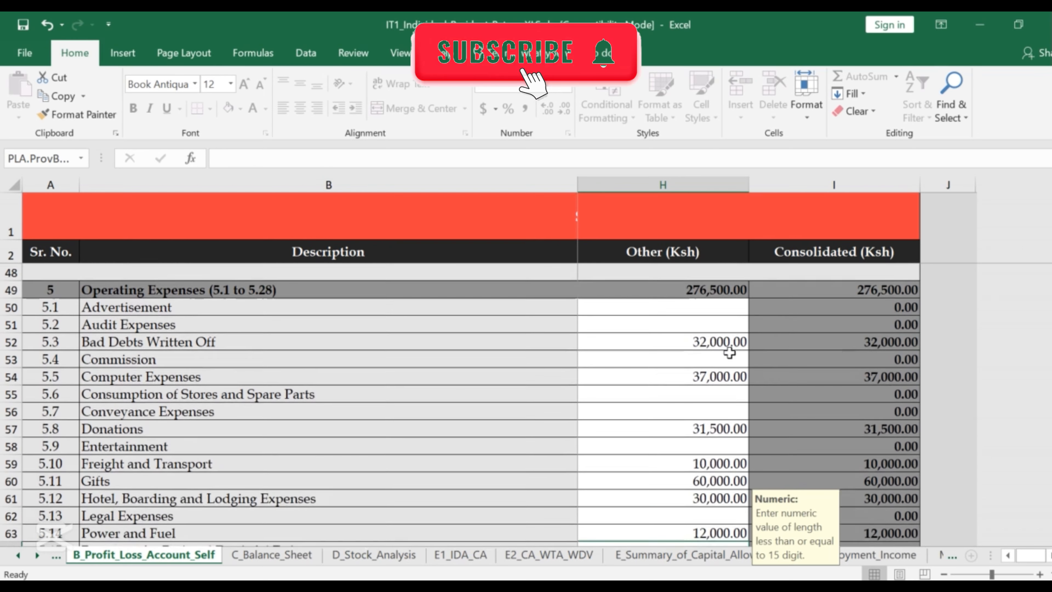
{"action": "left_click", "coordinate": [612, 397]}
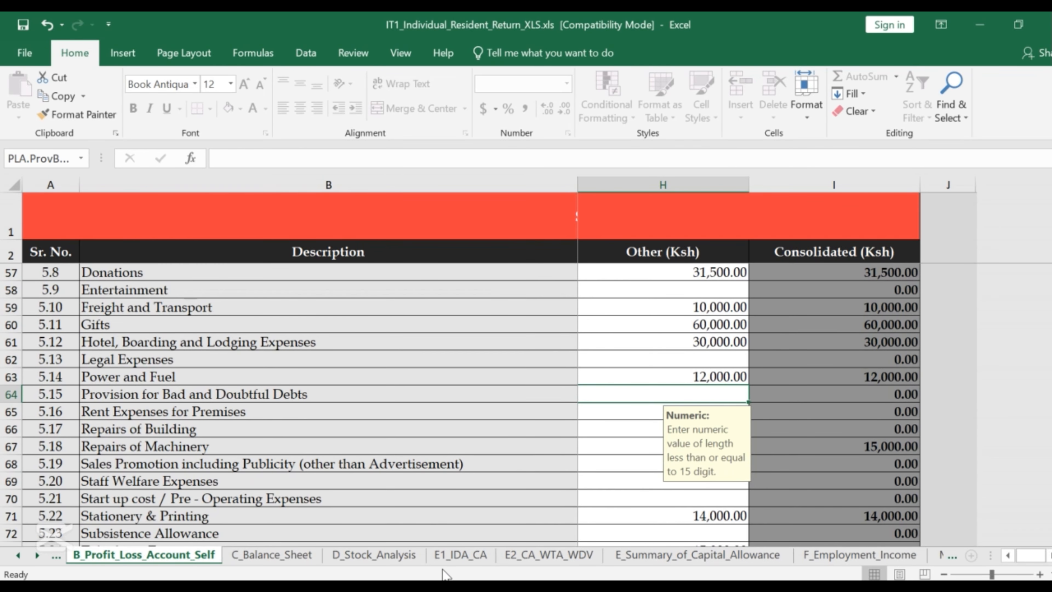
Check the 30,000 Interest Expense in H97, then select the 15,000 Telephone Expenses amount.
{"action": "scroll", "coordinate": [658, 429], "scroll_direction": "down", "scroll_amount": 6}
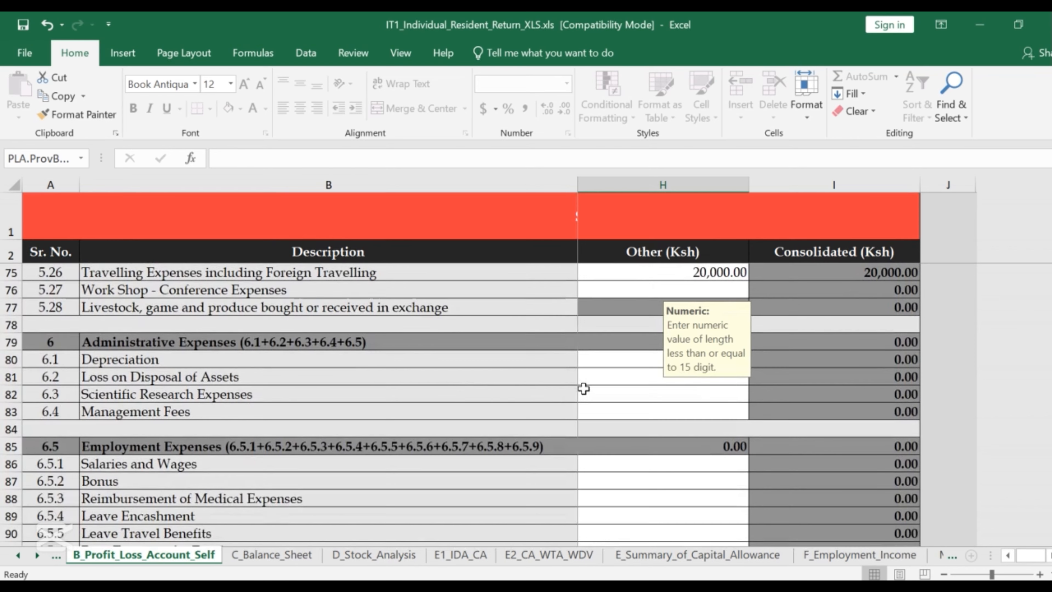
{"action": "scroll", "coordinate": [583, 388], "scroll_direction": "down", "scroll_amount": 1}
{"action": "scroll", "coordinate": [584, 388], "scroll_direction": "down", "scroll_amount": 4}
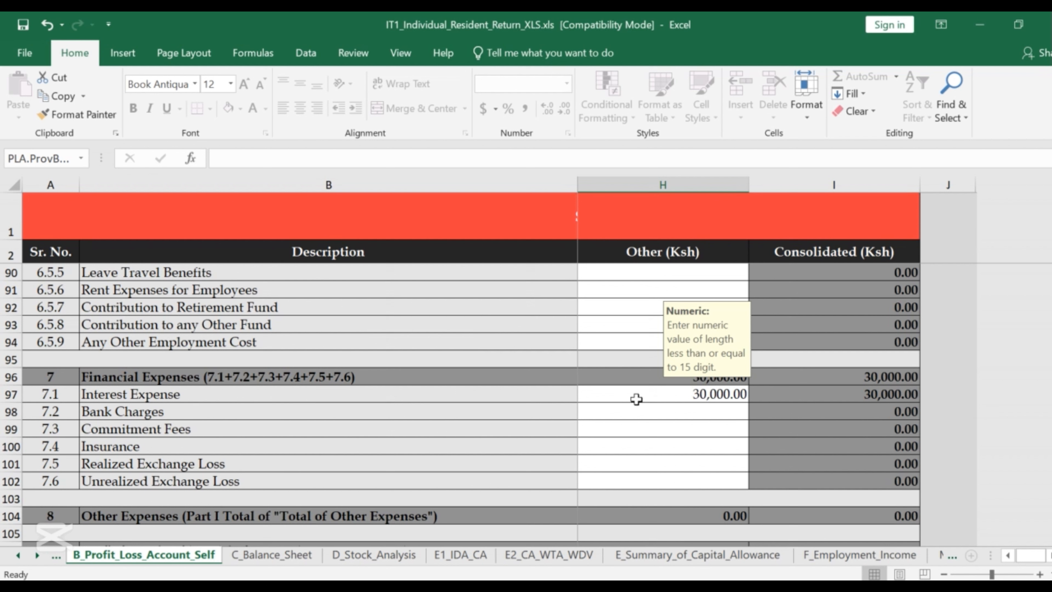
{"action": "left_click", "coordinate": [712, 395]}
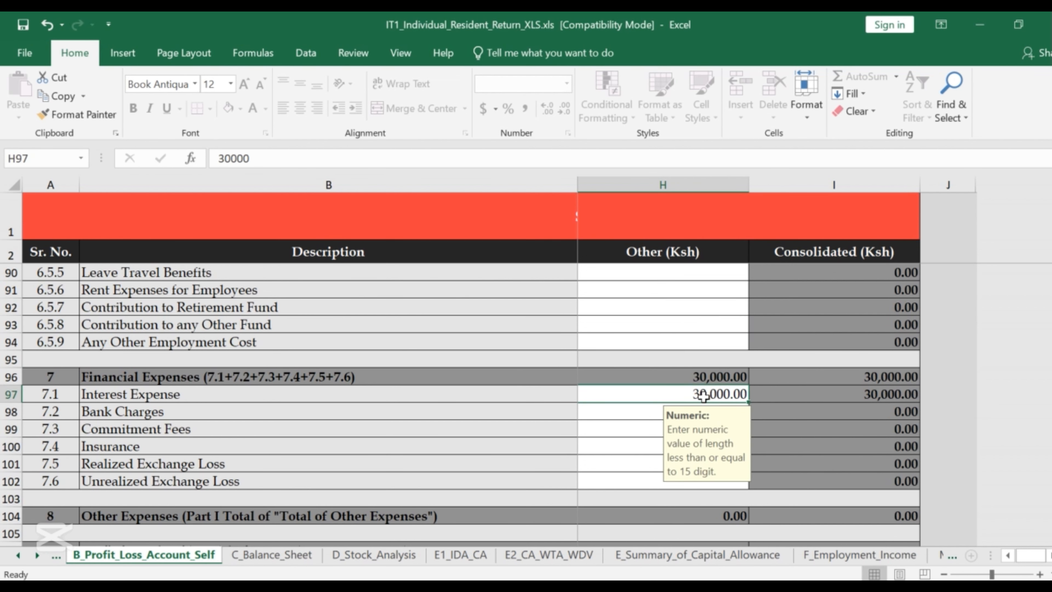
{"action": "scroll", "coordinate": [621, 409], "scroll_direction": "up", "scroll_amount": 3}
{"action": "scroll", "coordinate": [621, 409], "scroll_direction": "up", "scroll_amount": 6}
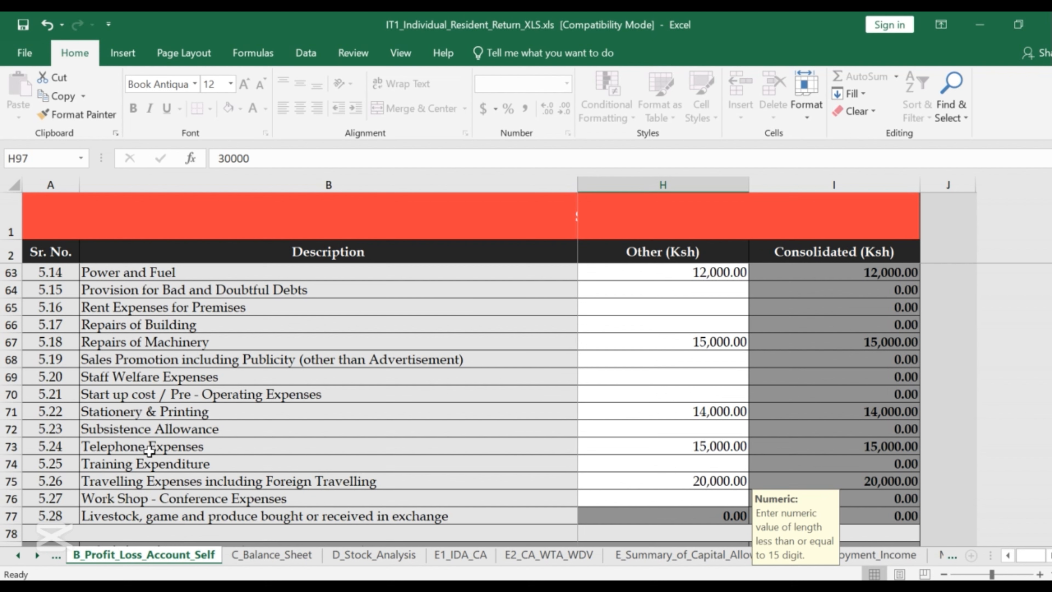
{"action": "left_click", "coordinate": [717, 448]}
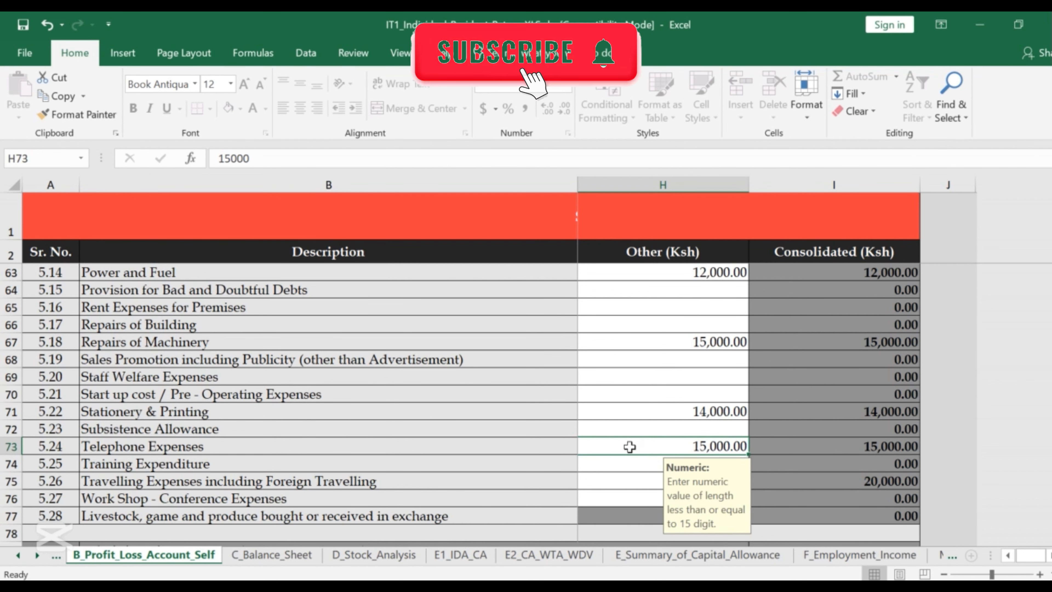
{"action": "scroll", "coordinate": [621, 431], "scroll_direction": "down", "scroll_amount": 1}
{"action": "scroll", "coordinate": [676, 368], "scroll_direction": "down", "scroll_amount": 2}
{"action": "scroll", "coordinate": [640, 378], "scroll_direction": "up", "scroll_amount": 2}
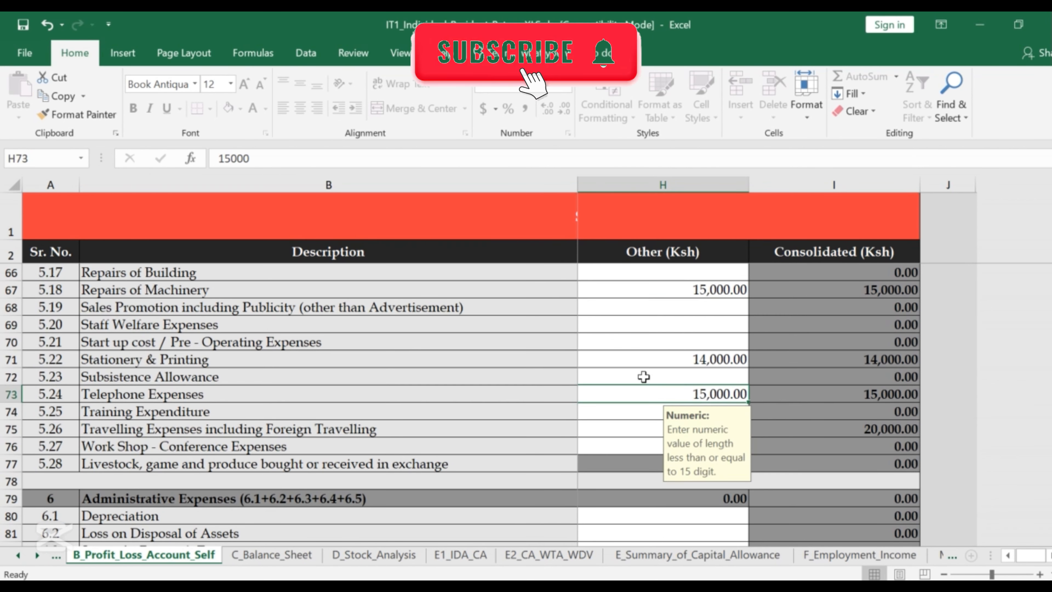
{"action": "left_click", "coordinate": [650, 377]}
{"action": "scroll", "coordinate": [650, 376], "scroll_direction": "up", "scroll_amount": 8}
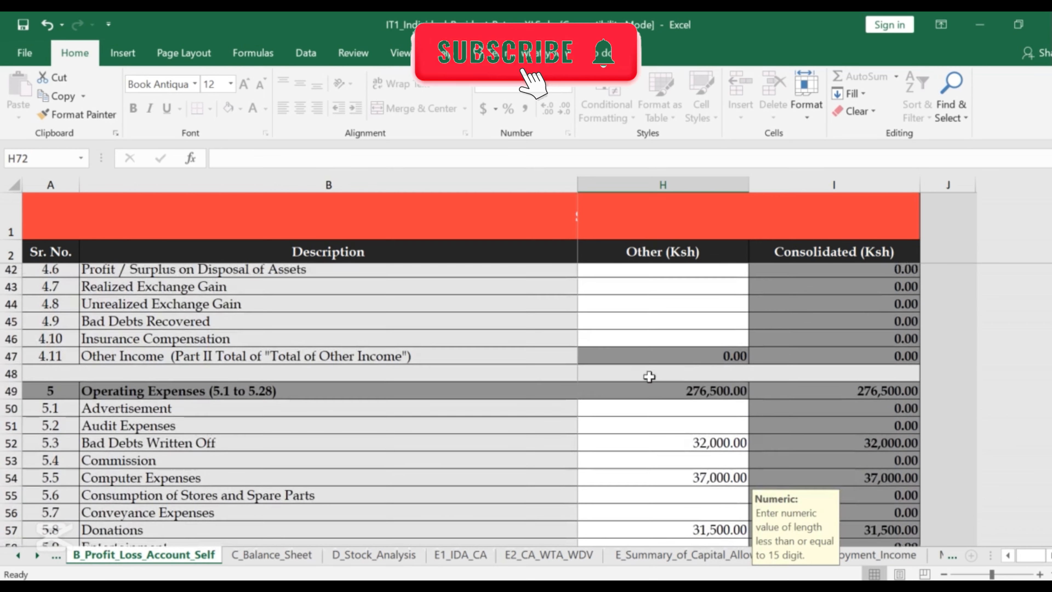
{"action": "scroll", "coordinate": [655, 409], "scroll_direction": "down", "scroll_amount": 2}
{"action": "scroll", "coordinate": [654, 408], "scroll_direction": "up", "scroll_amount": 2}
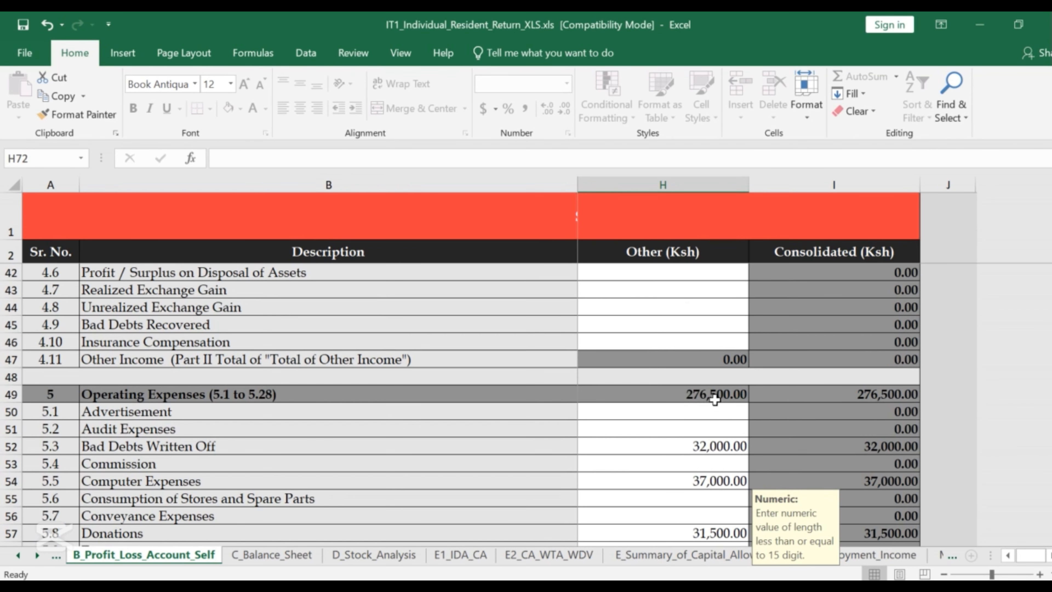
{"action": "scroll", "coordinate": [671, 392], "scroll_direction": "up", "scroll_amount": 5}
{"action": "scroll", "coordinate": [663, 391], "scroll_direction": "up", "scroll_amount": 8}
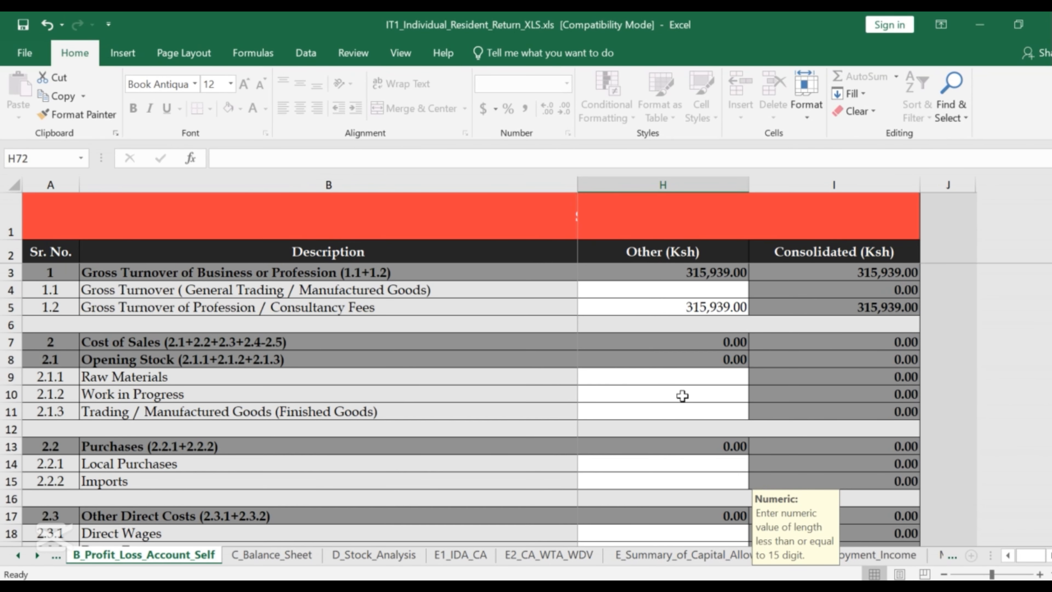
{"action": "scroll", "coordinate": [690, 373], "scroll_direction": "down", "scroll_amount": 8}
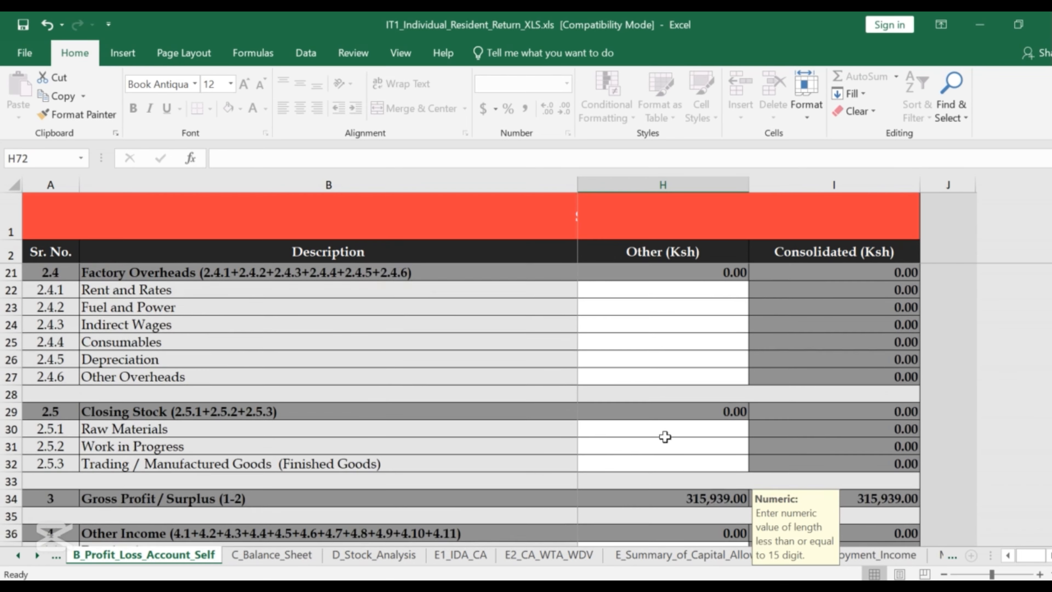
{"action": "scroll", "coordinate": [663, 436], "scroll_direction": "down", "scroll_amount": 13}
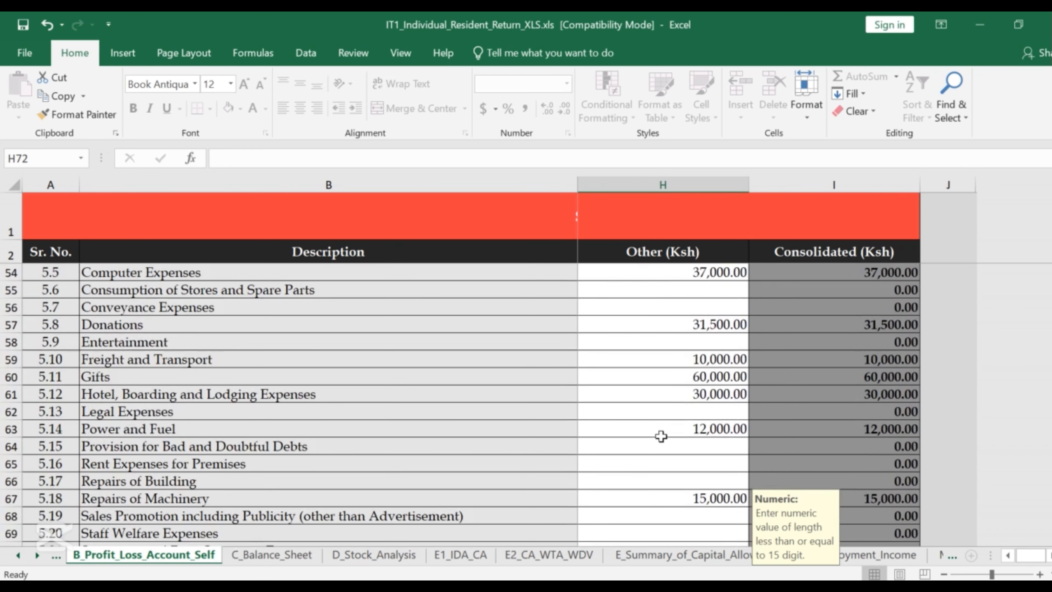
{"action": "scroll", "coordinate": [543, 407], "scroll_direction": "down", "scroll_amount": 3}
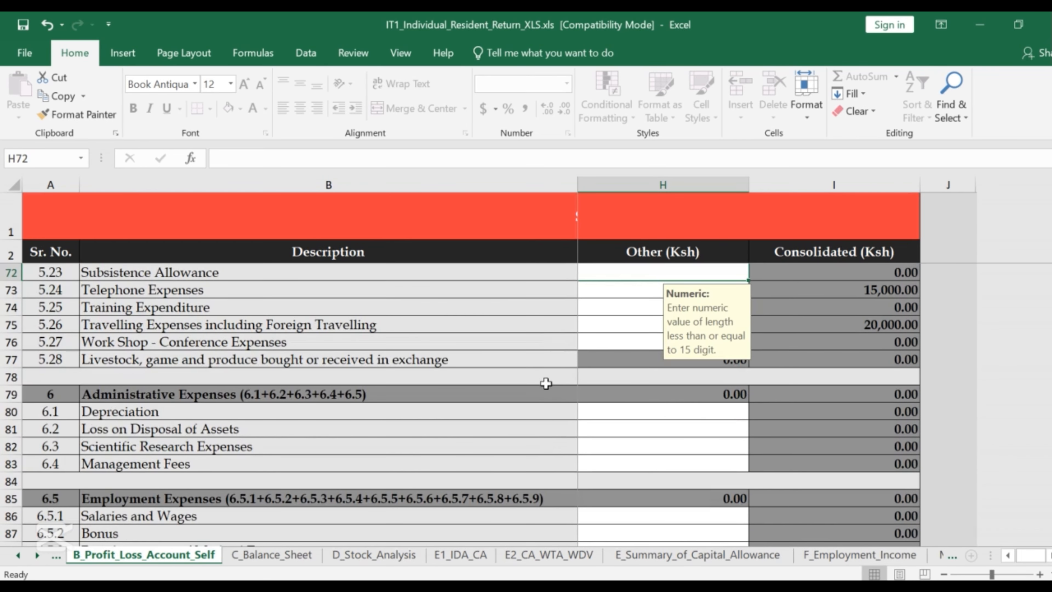
{"action": "scroll", "coordinate": [441, 395], "scroll_direction": "down", "scroll_amount": 11}
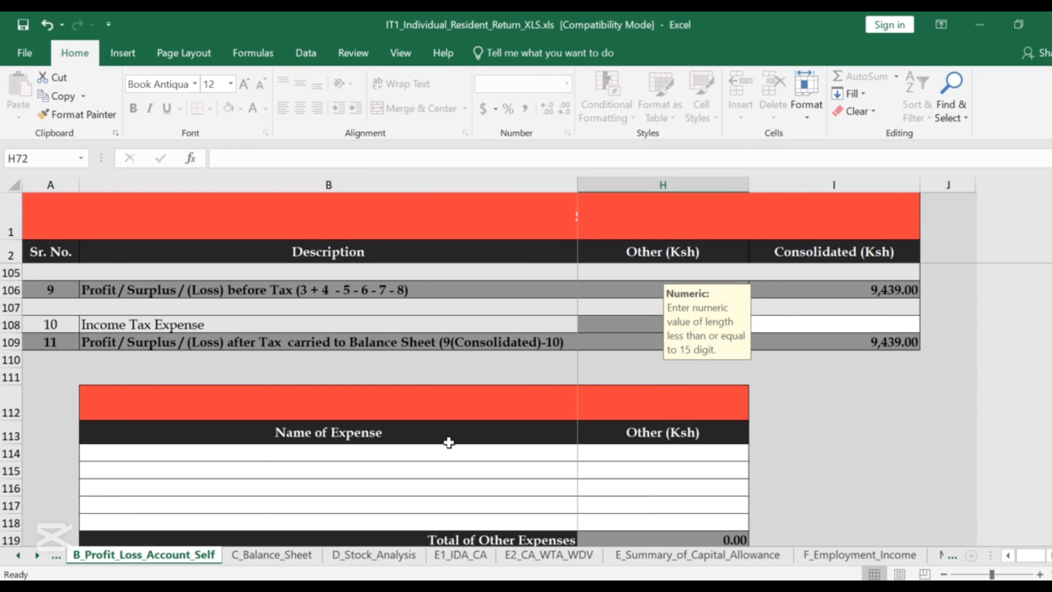
{"action": "scroll", "coordinate": [448, 442], "scroll_direction": "down", "scroll_amount": 3}
Switch to the C_Balance_Sheet sheet and close the 'Workbook is protected' warning.
{"action": "double_click", "coordinate": [270, 555]}
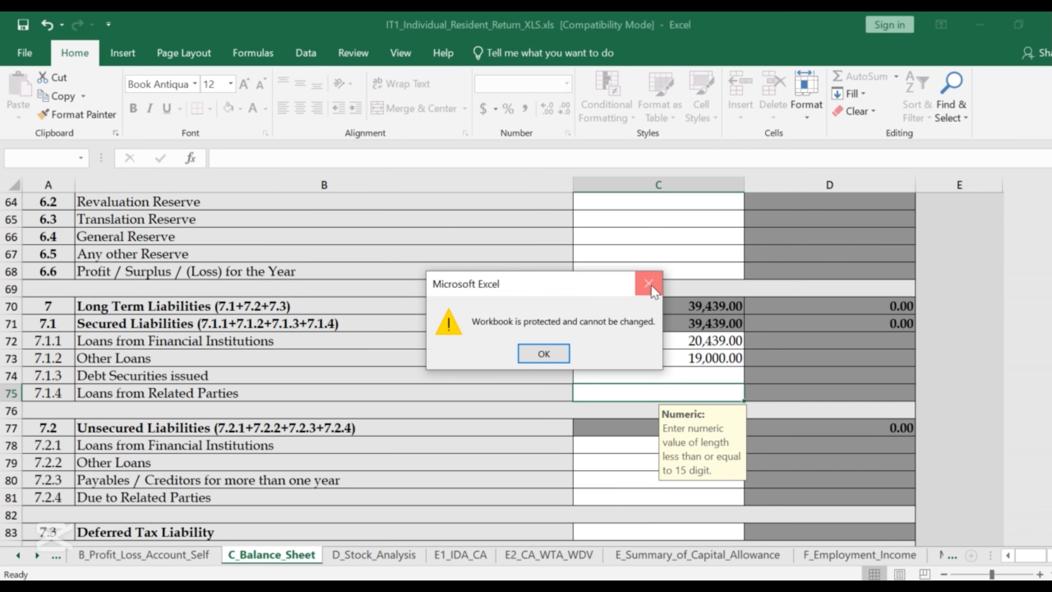
{"action": "left_click", "coordinate": [652, 286]}
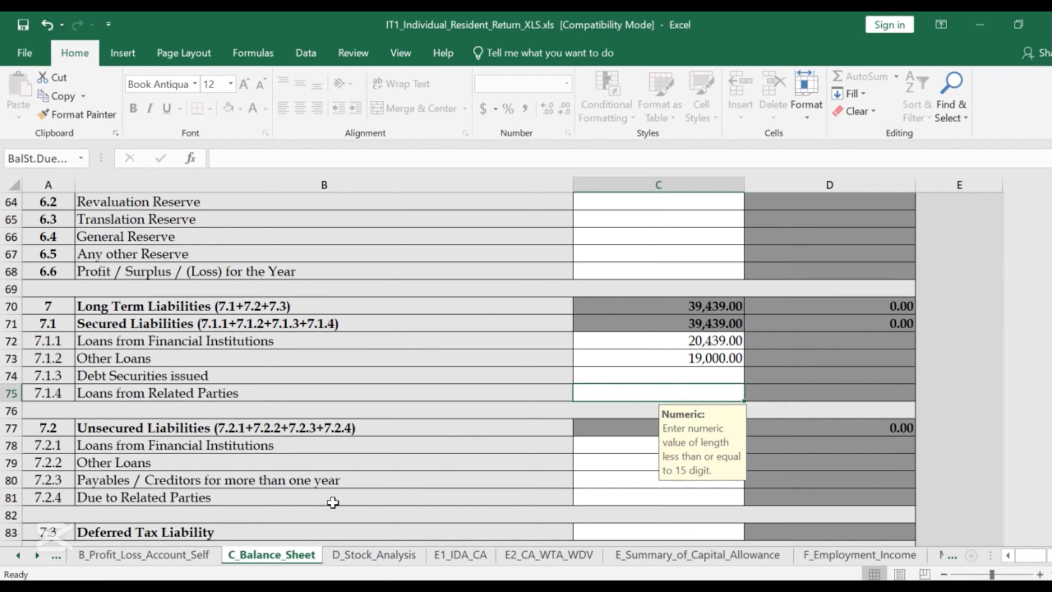
{"action": "scroll", "coordinate": [302, 431], "scroll_direction": "up", "scroll_amount": 4}
{"action": "scroll", "coordinate": [303, 431], "scroll_direction": "up", "scroll_amount": 3}
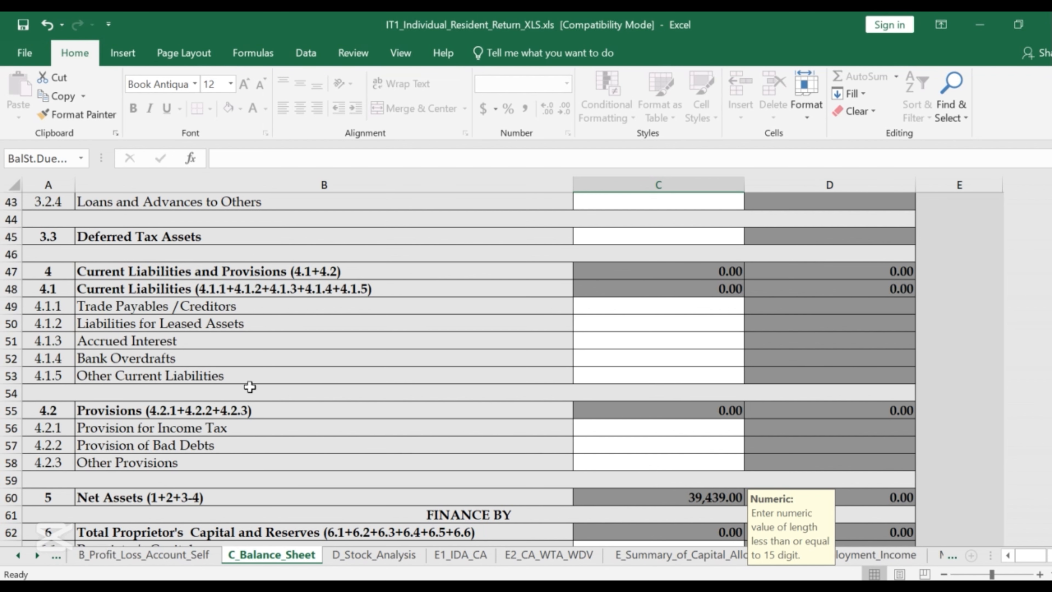
{"action": "scroll", "coordinate": [284, 357], "scroll_direction": "up", "scroll_amount": 5}
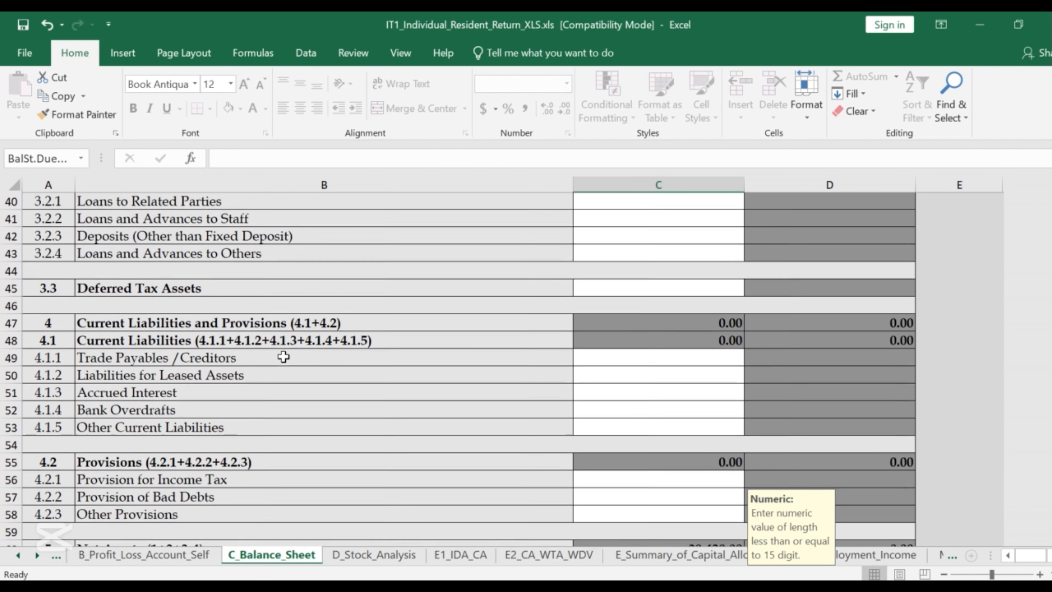
{"action": "scroll", "coordinate": [303, 352], "scroll_direction": "up", "scroll_amount": 1}
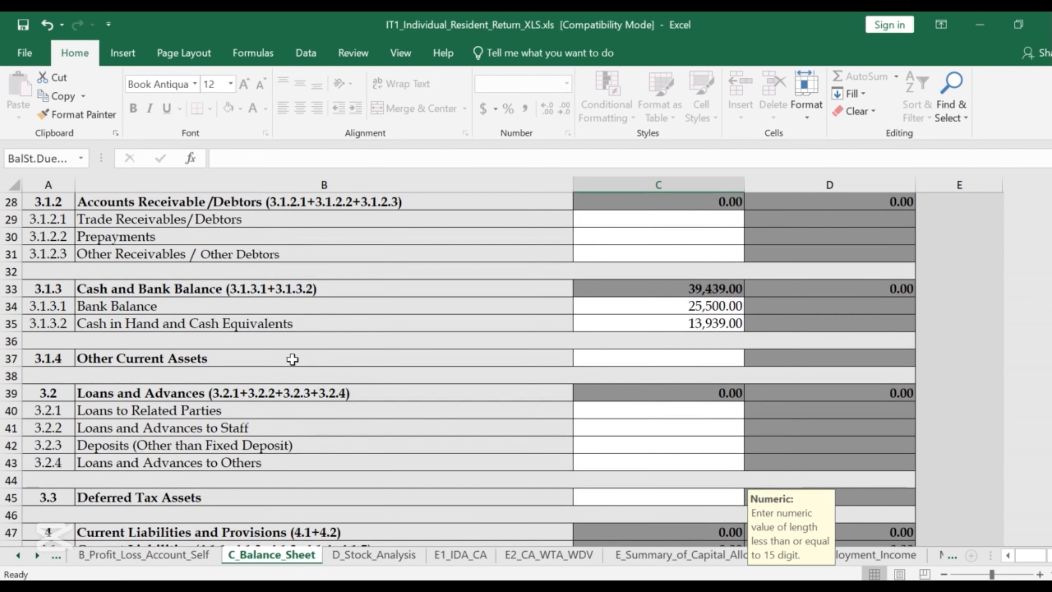
{"action": "scroll", "coordinate": [292, 359], "scroll_direction": "up", "scroll_amount": 2}
Scroll the balance sheet to Bank Balance 25,500, Cash in Hand 13,939, totalling 39,439.
{"action": "scroll", "coordinate": [288, 326], "scroll_direction": "down", "scroll_amount": 2}
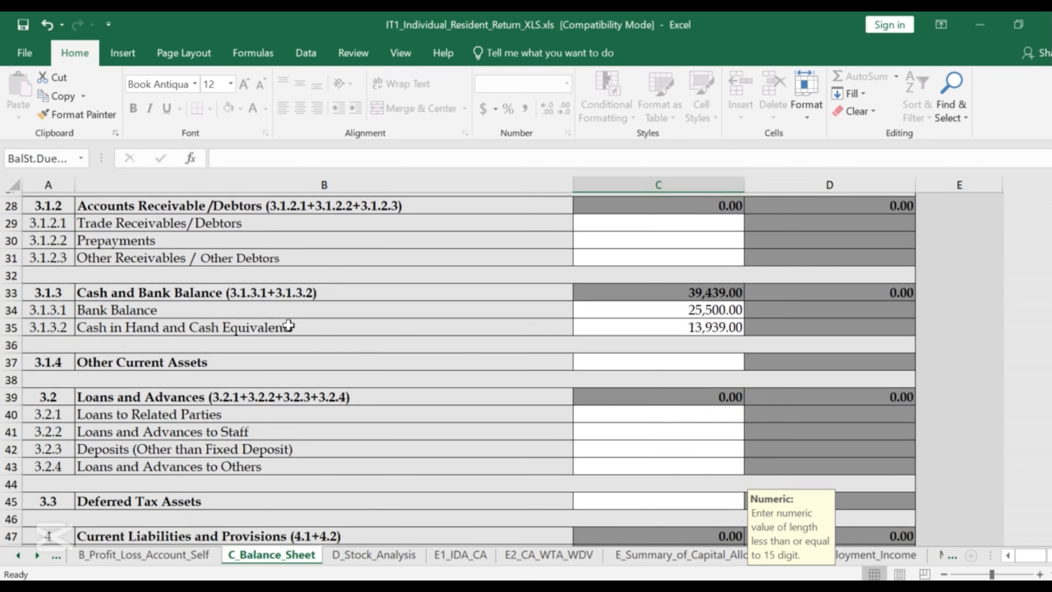
{"action": "scroll", "coordinate": [288, 324], "scroll_direction": "up", "scroll_amount": 5}
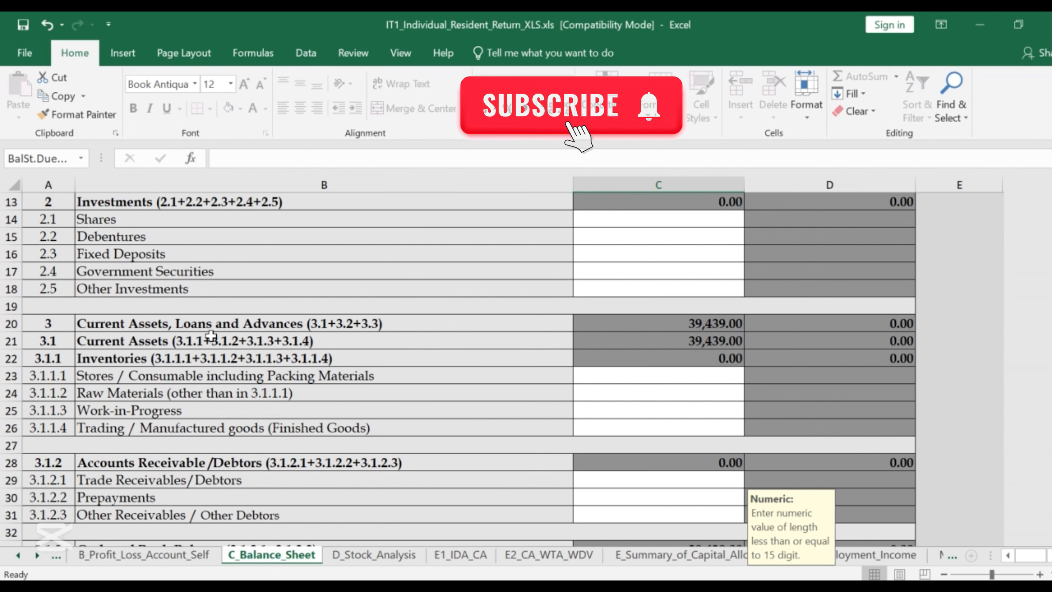
{"action": "scroll", "coordinate": [407, 304], "scroll_direction": "up", "scroll_amount": 2}
{"action": "scroll", "coordinate": [408, 304], "scroll_direction": "down", "scroll_amount": 2}
{"action": "scroll", "coordinate": [288, 321], "scroll_direction": "up", "scroll_amount": 4}
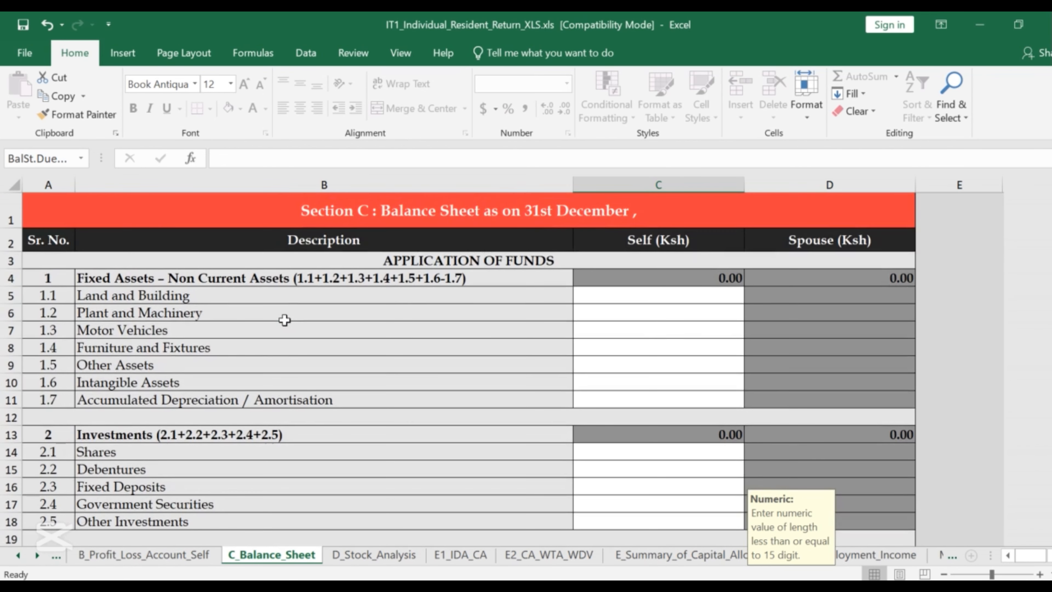
{"action": "scroll", "coordinate": [284, 315], "scroll_direction": "down", "scroll_amount": 2}
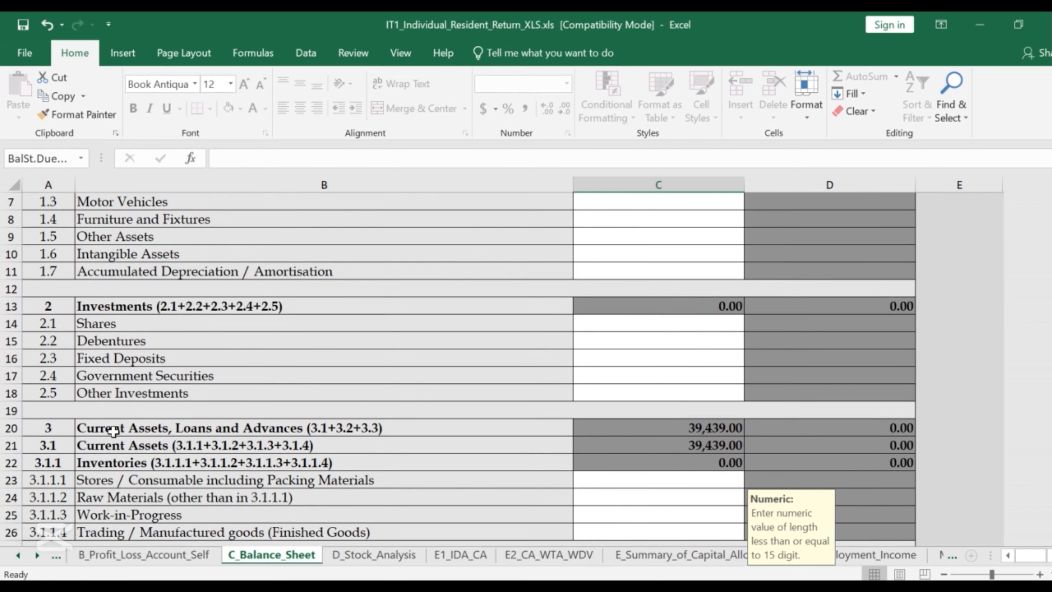
{"action": "scroll", "coordinate": [161, 410], "scroll_direction": "down", "scroll_amount": 1}
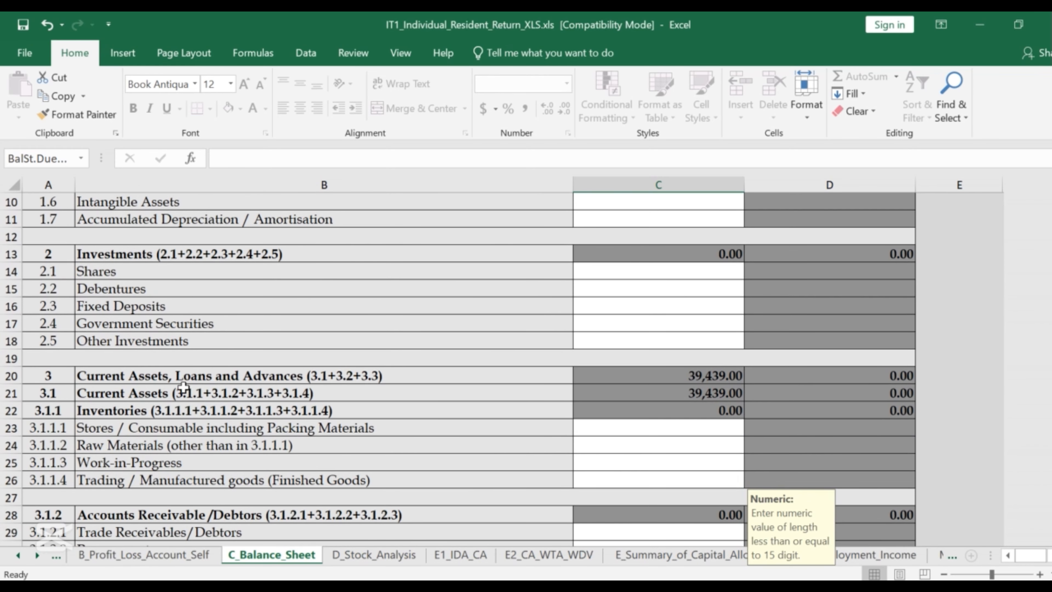
{"action": "scroll", "coordinate": [191, 383], "scroll_direction": "down", "scroll_amount": 2}
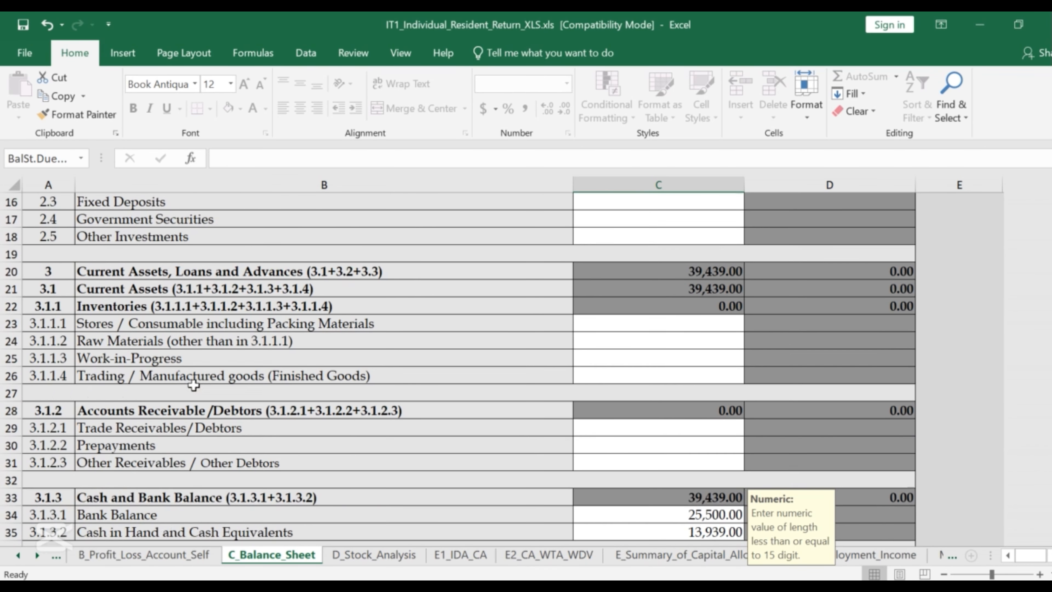
{"action": "scroll", "coordinate": [137, 380], "scroll_direction": "up", "scroll_amount": 1}
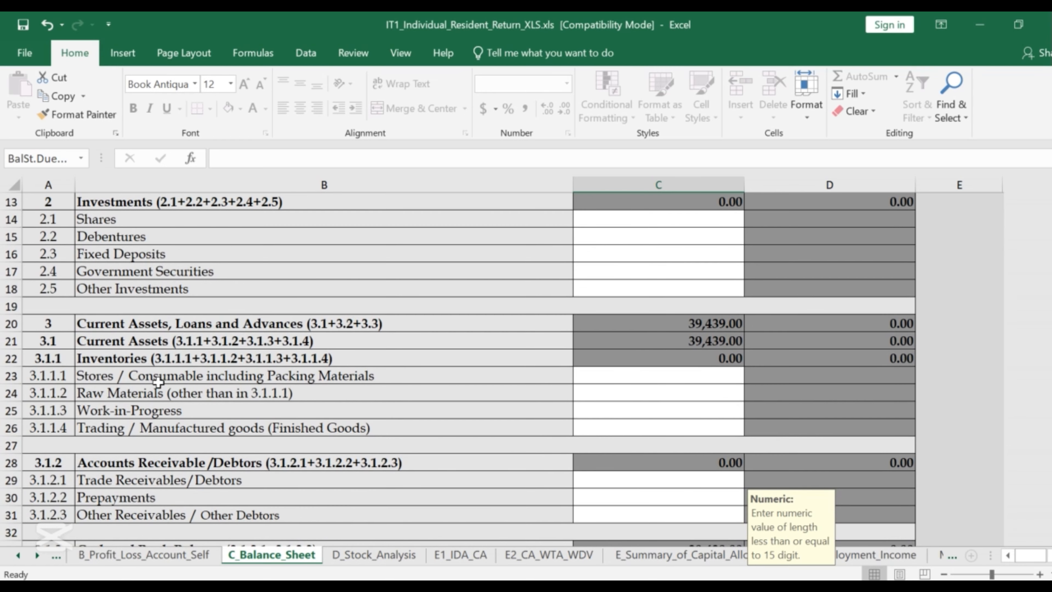
{"action": "scroll", "coordinate": [159, 383], "scroll_direction": "down", "scroll_amount": 2}
{"action": "scroll", "coordinate": [248, 360], "scroll_direction": "down", "scroll_amount": 2}
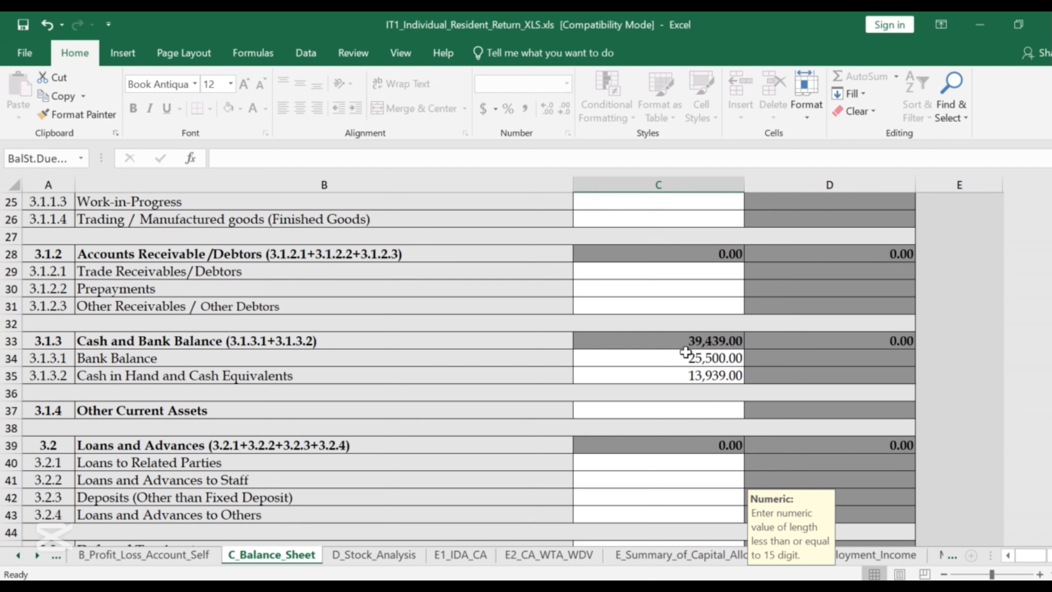
{"action": "scroll", "coordinate": [677, 363], "scroll_direction": "down", "scroll_amount": 4}
{"action": "scroll", "coordinate": [676, 364], "scroll_direction": "down", "scroll_amount": 5}
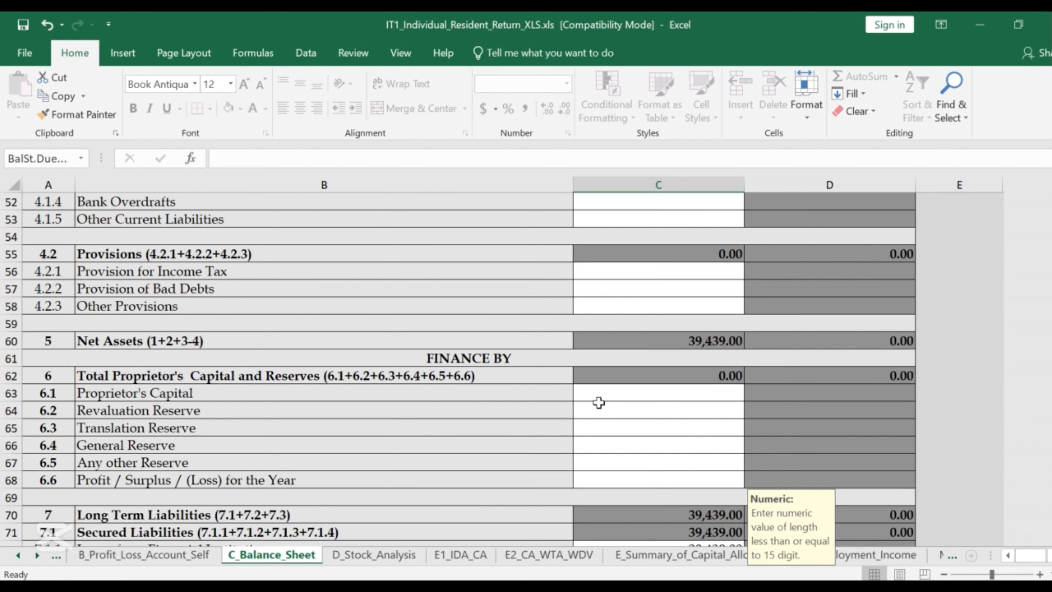
{"action": "scroll", "coordinate": [599, 402], "scroll_direction": "down", "scroll_amount": 4}
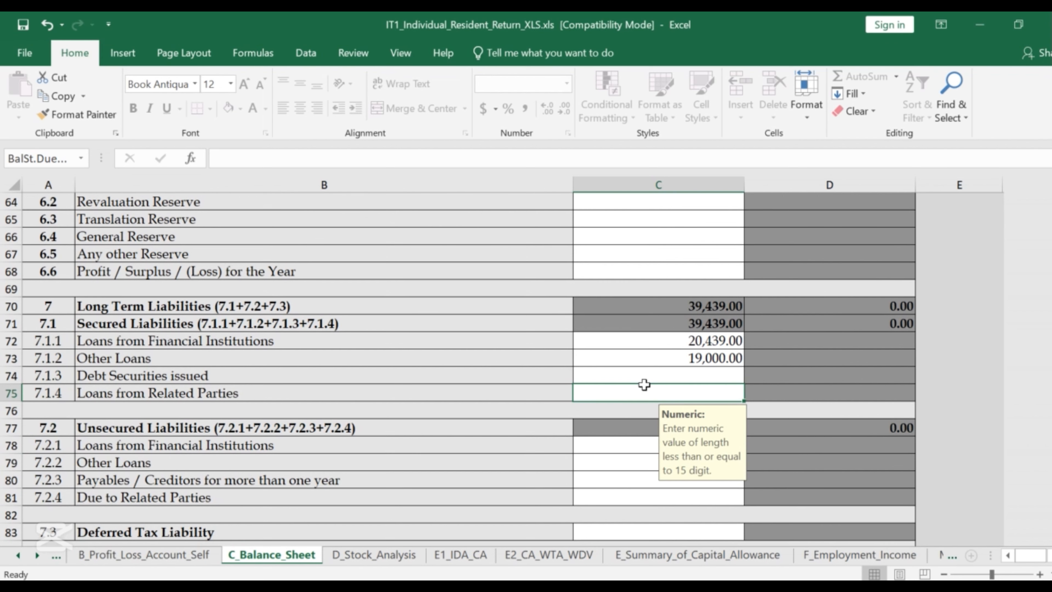
{"action": "scroll", "coordinate": [640, 382], "scroll_direction": "up", "scroll_amount": 3}
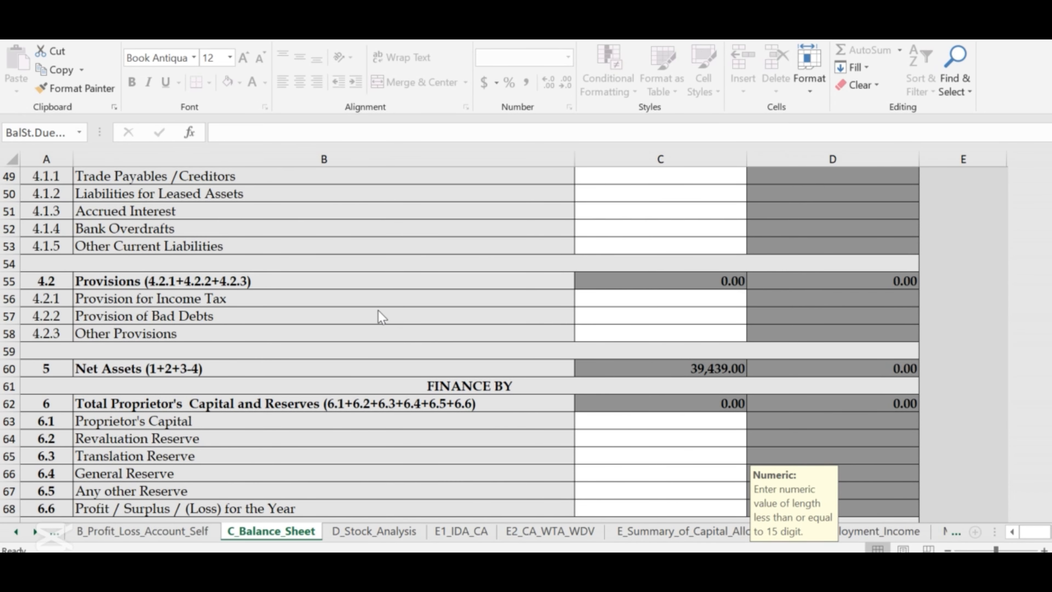
{"action": "scroll", "coordinate": [381, 317], "scroll_direction": "up", "scroll_amount": 7}
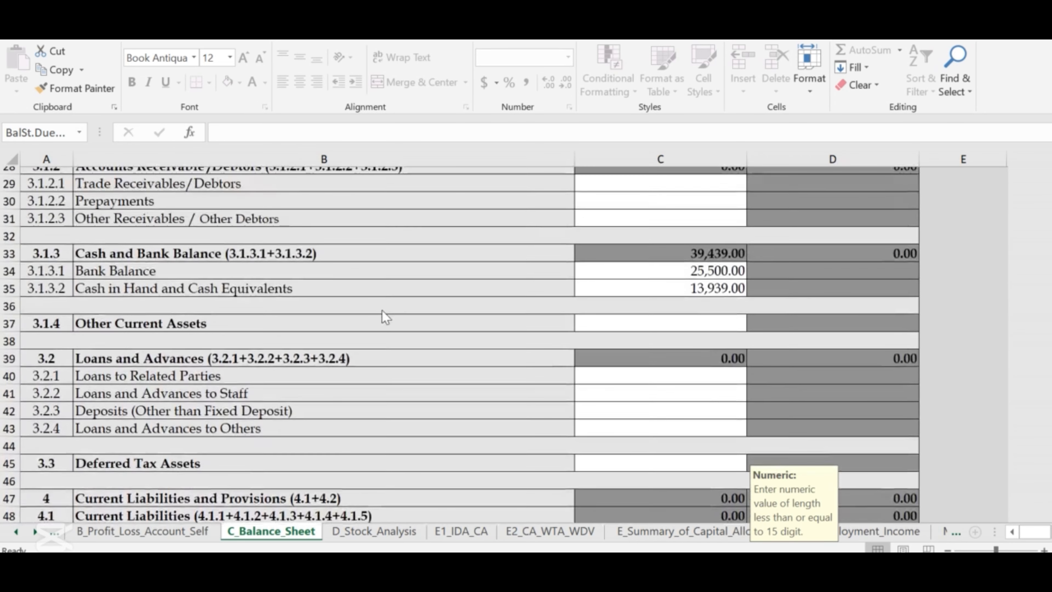
{"action": "scroll", "coordinate": [382, 311], "scroll_direction": "up", "scroll_amount": 9}
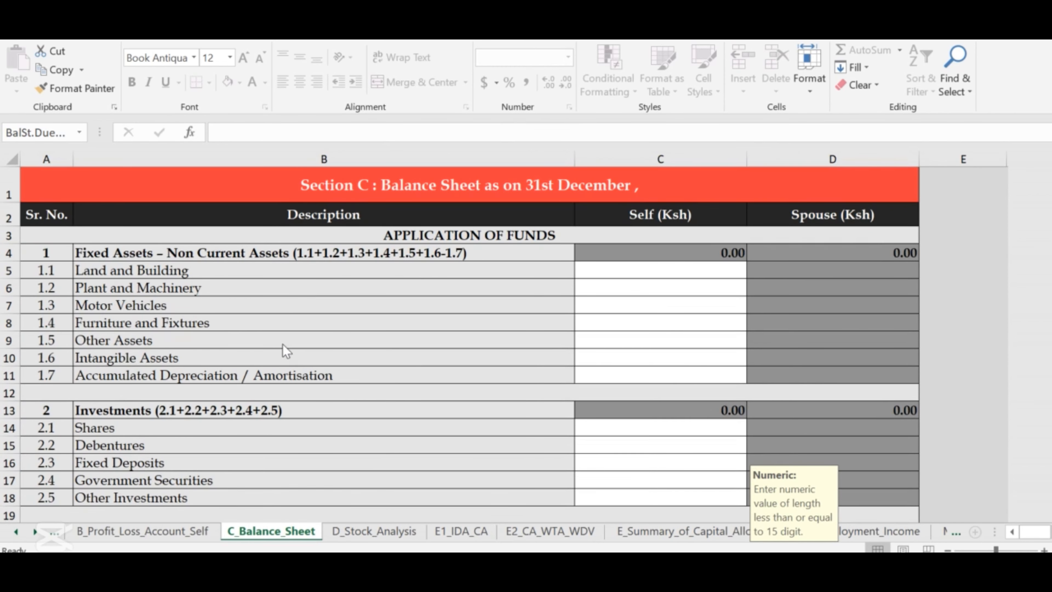
{"action": "scroll", "coordinate": [296, 346], "scroll_direction": "down", "scroll_amount": 2}
{"action": "scroll", "coordinate": [269, 339], "scroll_direction": "up", "scroll_amount": 1}
{"action": "scroll", "coordinate": [125, 354], "scroll_direction": "down", "scroll_amount": 3}
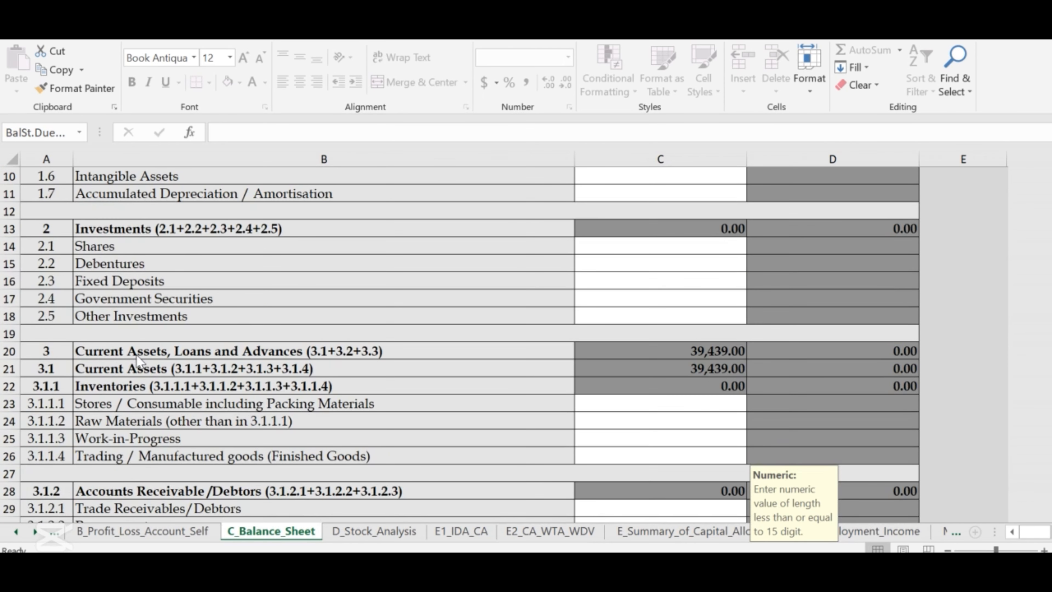
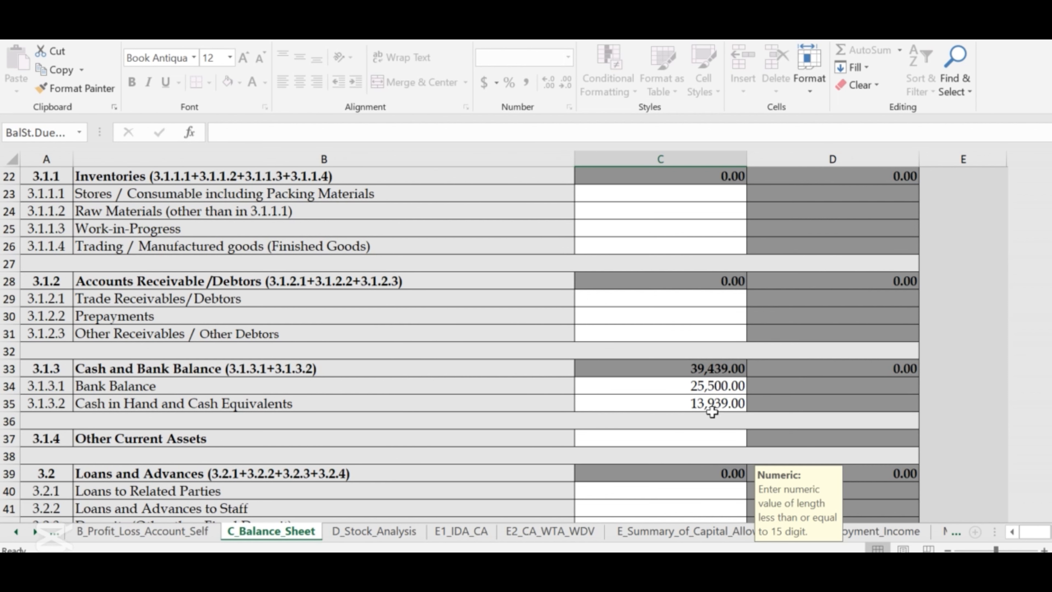
Scroll the balance sheet from inventories to Loans from Financial Institutions 20,439 and Other Loans 19,000, totalling 39,439.
{"action": "scroll", "coordinate": [662, 404], "scroll_direction": "down", "scroll_amount": 1}
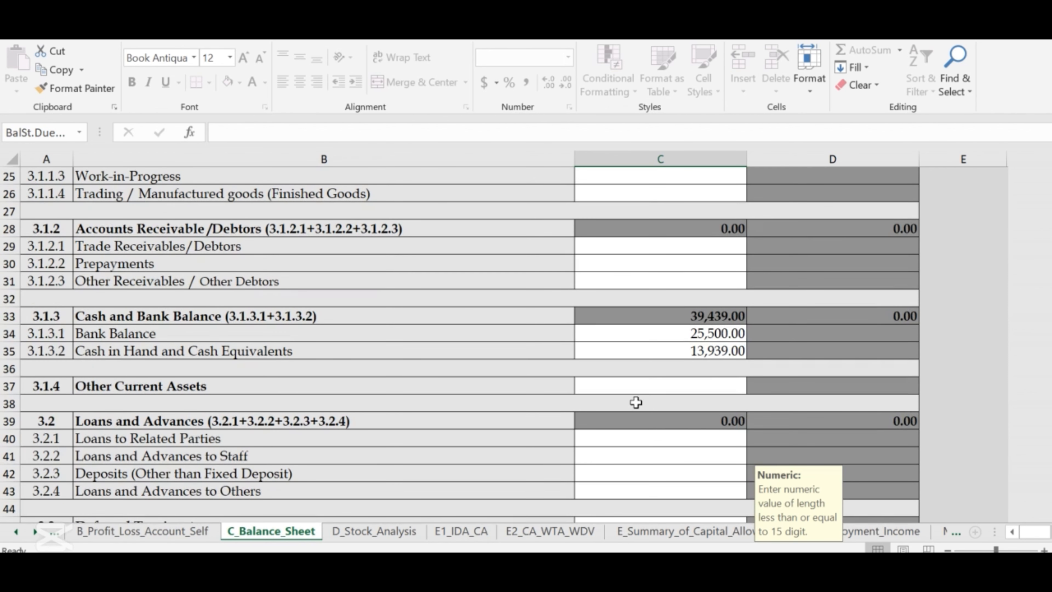
{"action": "scroll", "coordinate": [628, 402], "scroll_direction": "down", "scroll_amount": 3}
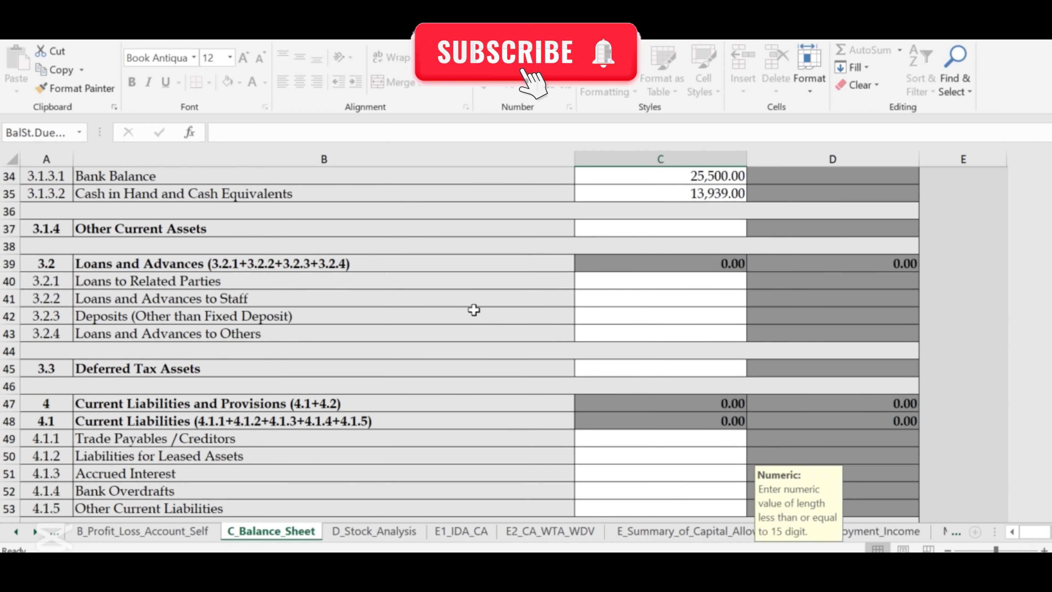
{"action": "scroll", "coordinate": [474, 310], "scroll_direction": "down", "scroll_amount": 2}
{"action": "scroll", "coordinate": [474, 310], "scroll_direction": "down", "scroll_amount": 1}
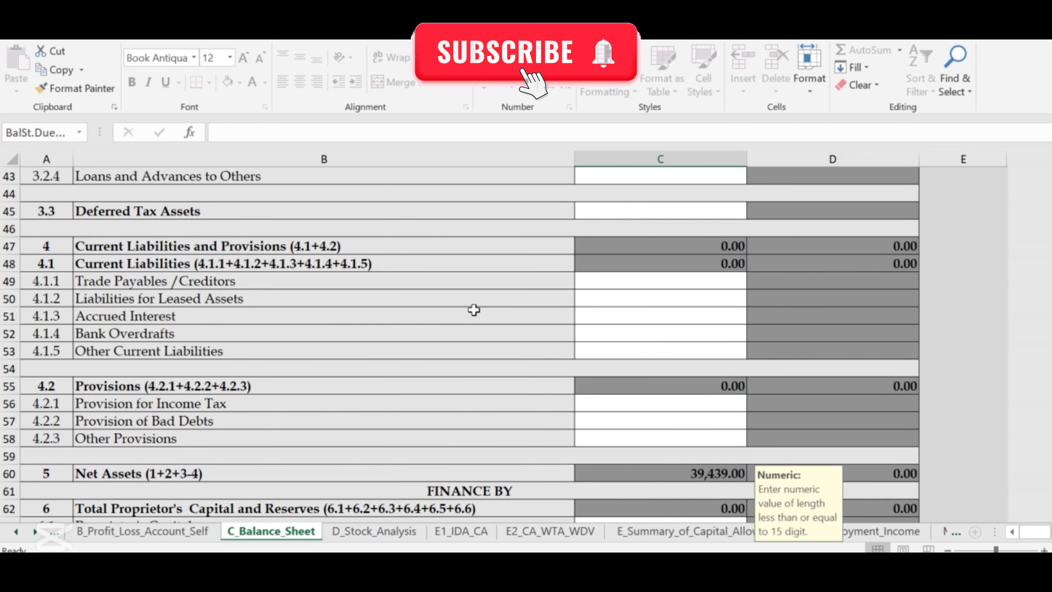
{"action": "scroll", "coordinate": [473, 310], "scroll_direction": "down", "scroll_amount": 2}
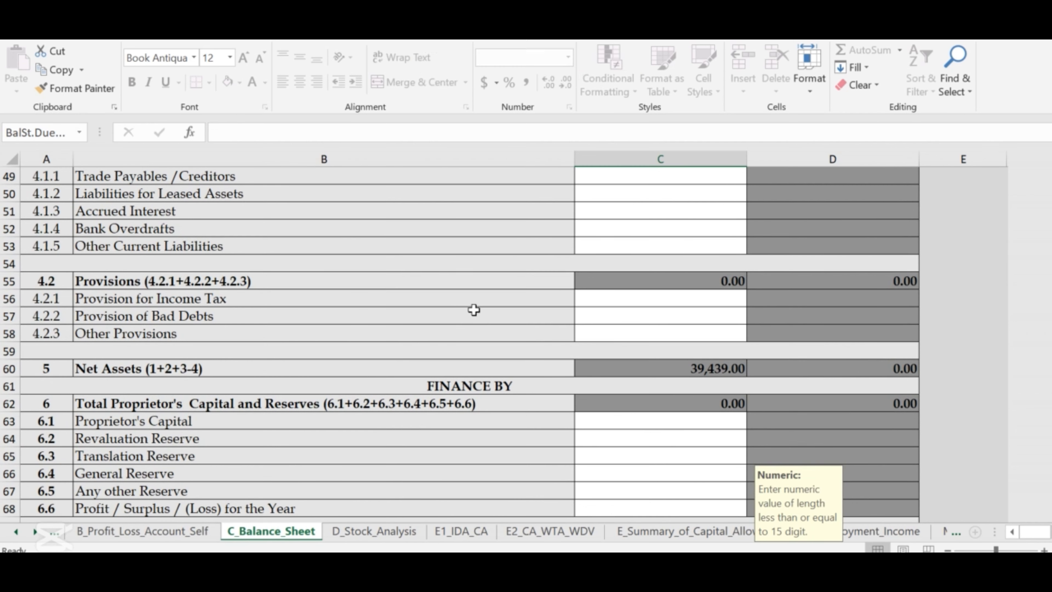
{"action": "scroll", "coordinate": [474, 310], "scroll_direction": "down", "scroll_amount": 1}
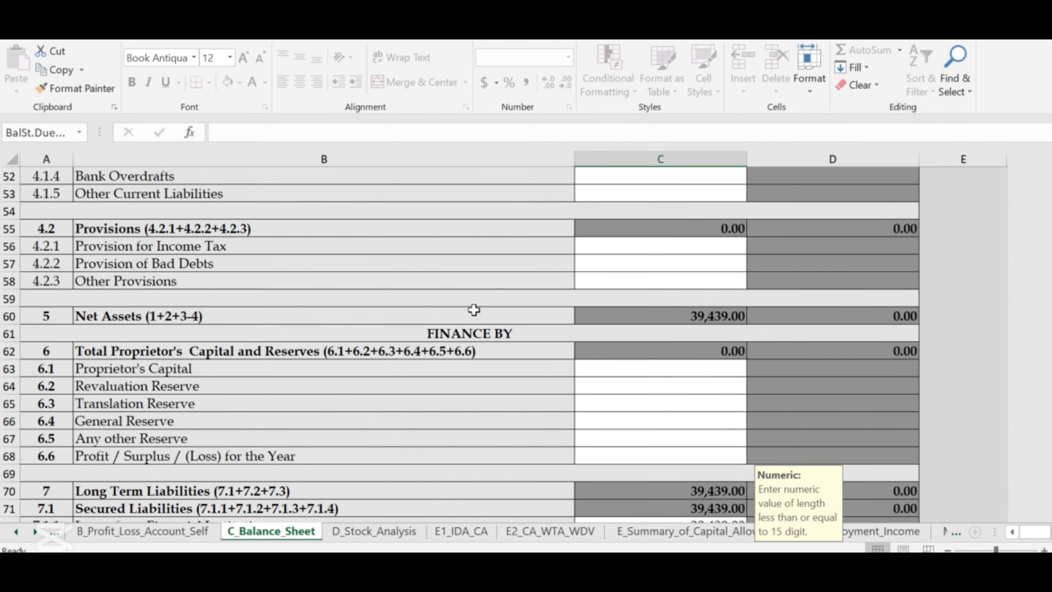
{"action": "scroll", "coordinate": [474, 310], "scroll_direction": "down", "scroll_amount": 2}
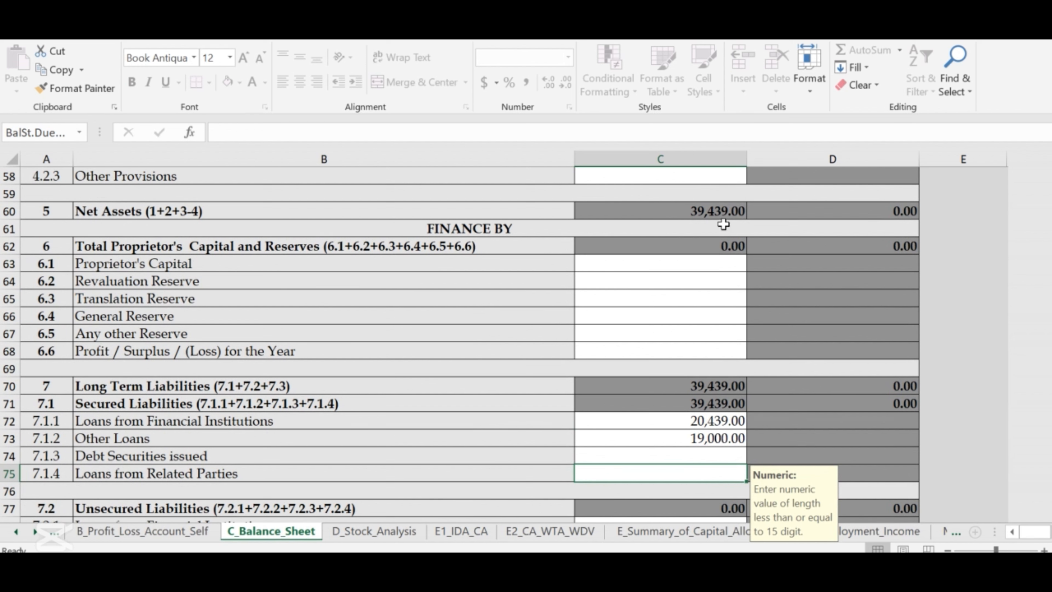
{"action": "scroll", "coordinate": [468, 315], "scroll_direction": "down", "scroll_amount": 2}
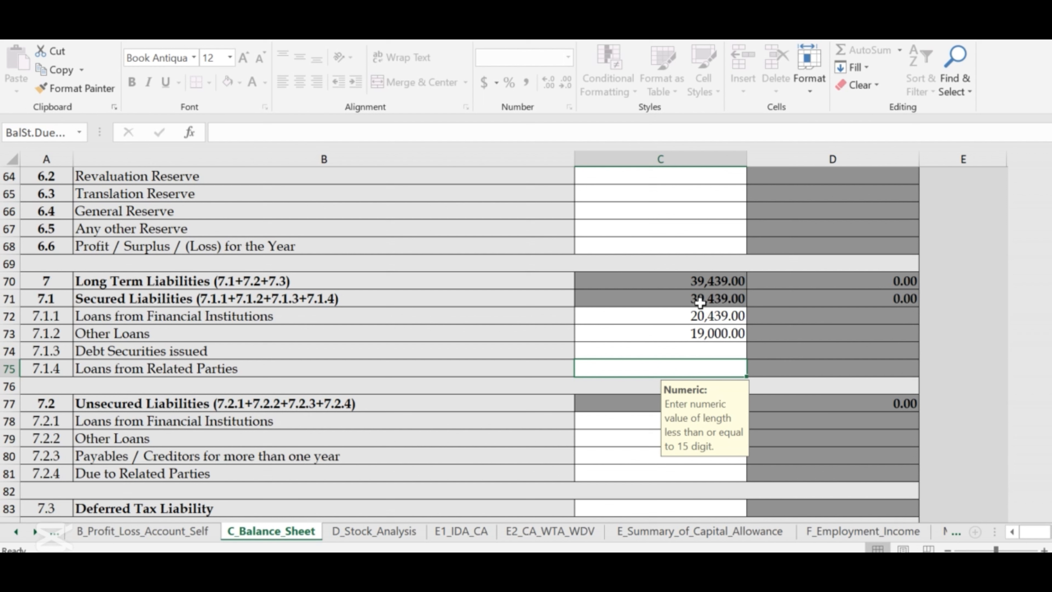
{"action": "scroll", "coordinate": [667, 267], "scroll_direction": "up", "scroll_amount": 10}
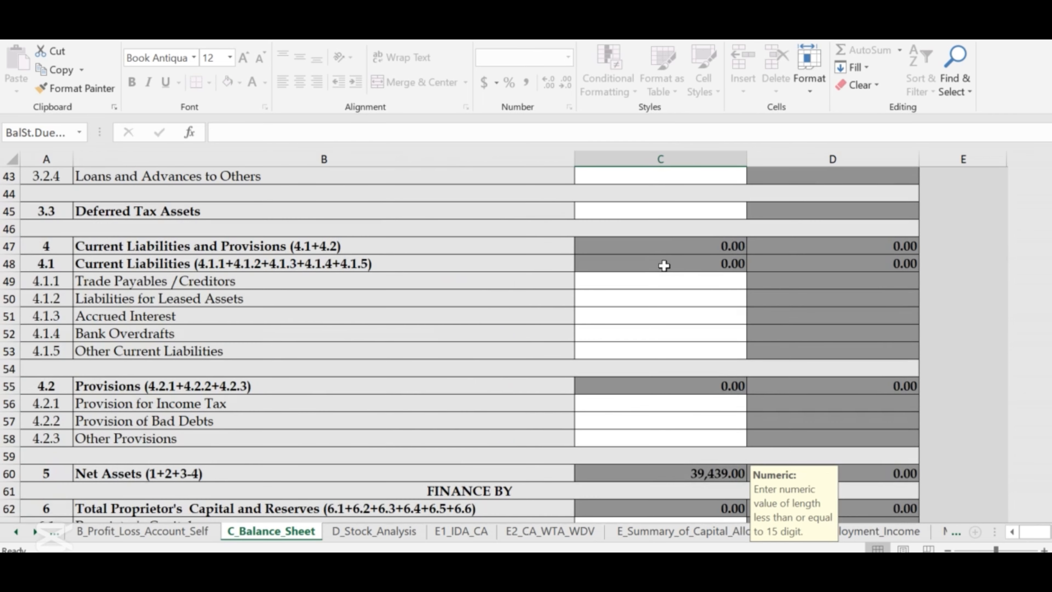
{"action": "scroll", "coordinate": [671, 290], "scroll_direction": "up", "scroll_amount": 1}
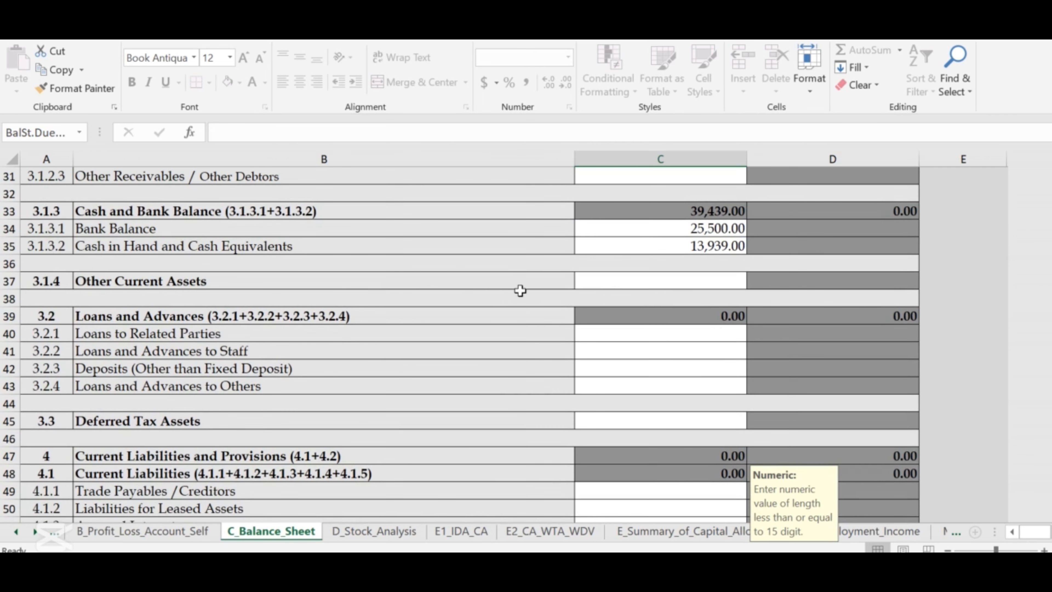
{"action": "scroll", "coordinate": [538, 293], "scroll_direction": "up", "scroll_amount": 1}
{"action": "scroll", "coordinate": [617, 373], "scroll_direction": "down", "scroll_amount": 6}
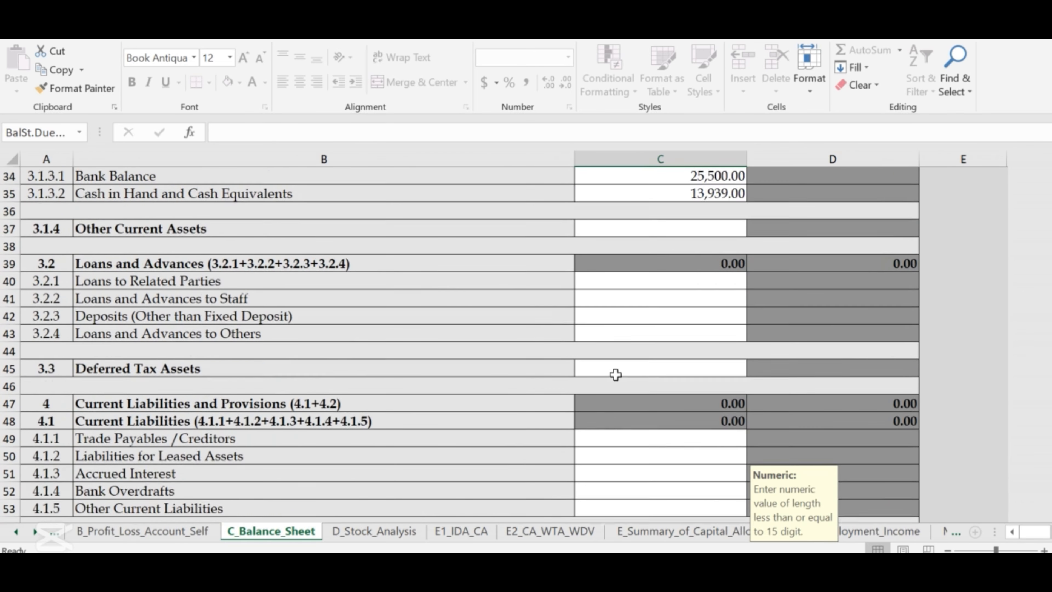
{"action": "scroll", "coordinate": [621, 375], "scroll_direction": "down", "scroll_amount": 1}
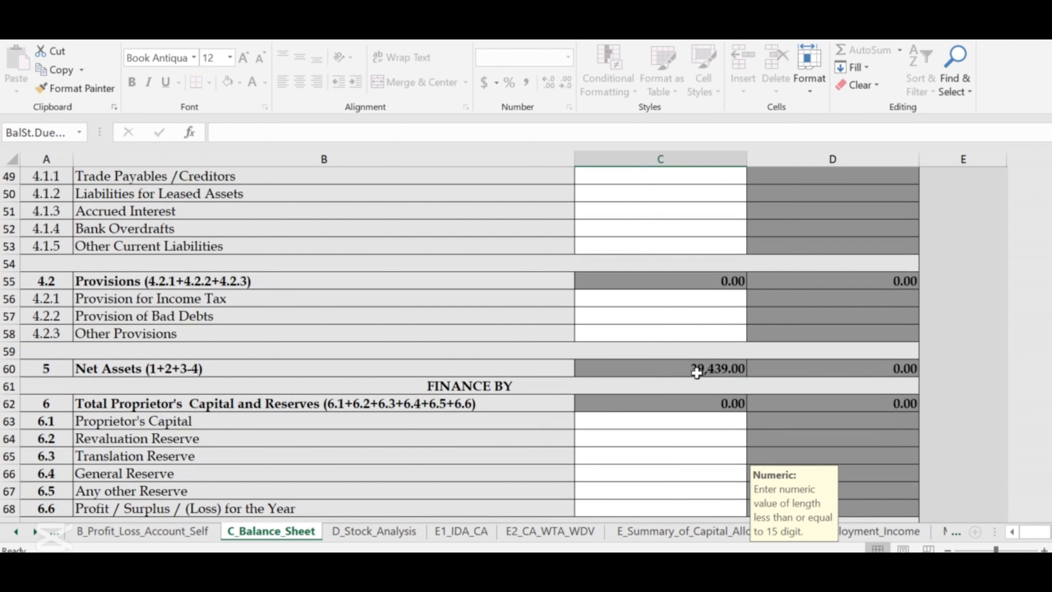
{"action": "scroll", "coordinate": [727, 372], "scroll_direction": "down", "scroll_amount": 4}
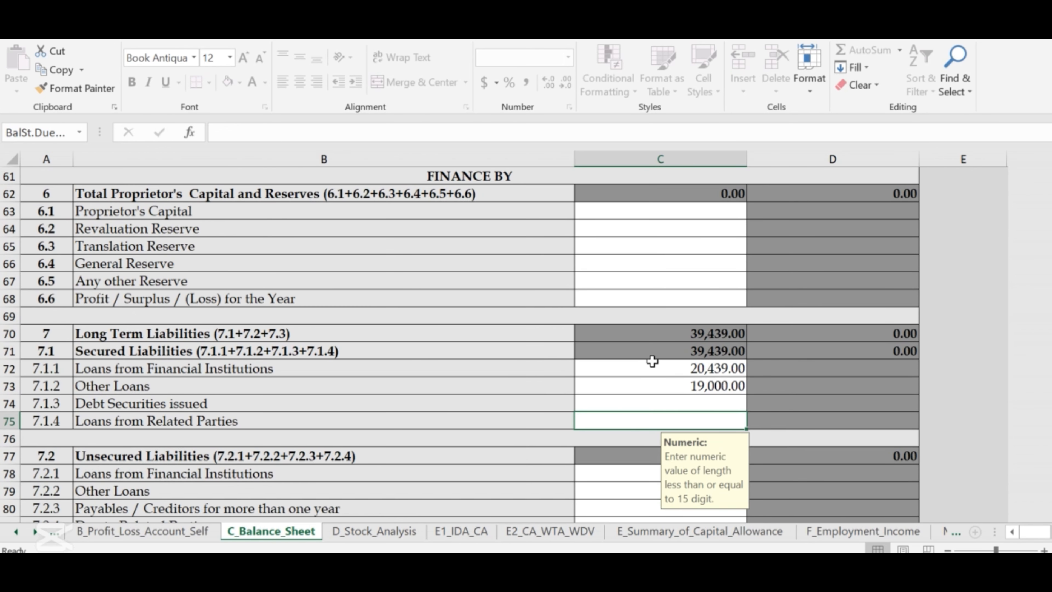
{"action": "scroll", "coordinate": [621, 373], "scroll_direction": "down", "scroll_amount": 8}
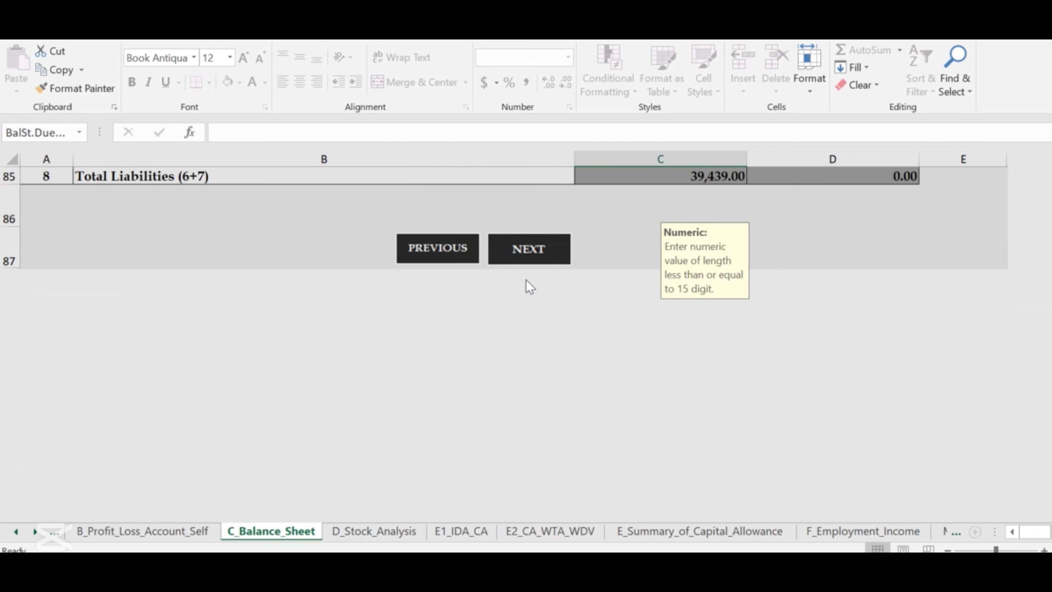
{"action": "scroll", "coordinate": [550, 357], "scroll_direction": "up", "scroll_amount": 1}
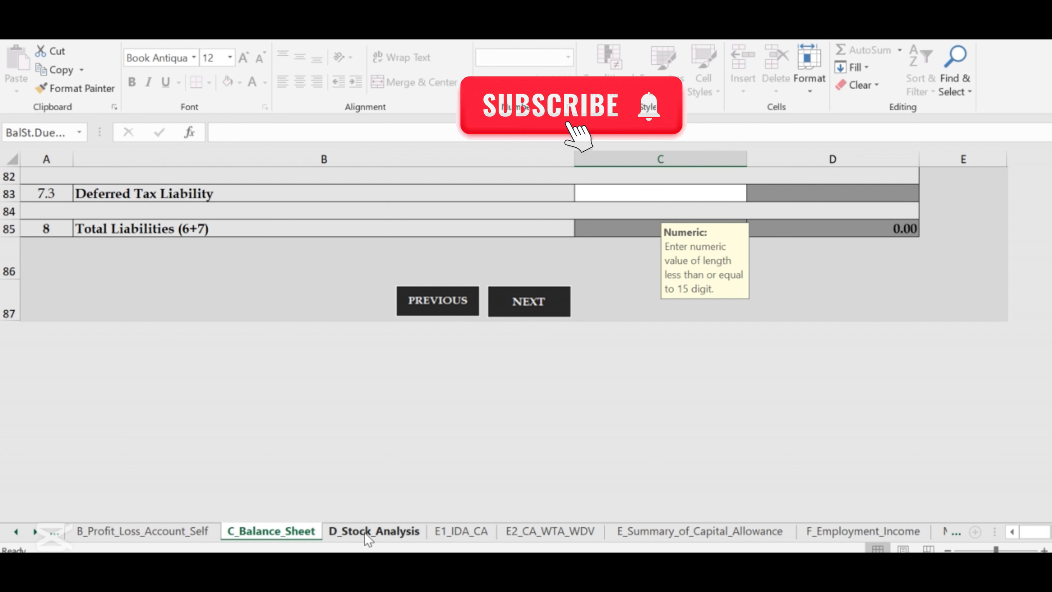
Step through the sheets to T_Tax_Computation and view Tax Due of 944.00 with withholding credit 0.00.
{"action": "left_click", "coordinate": [952, 532]}
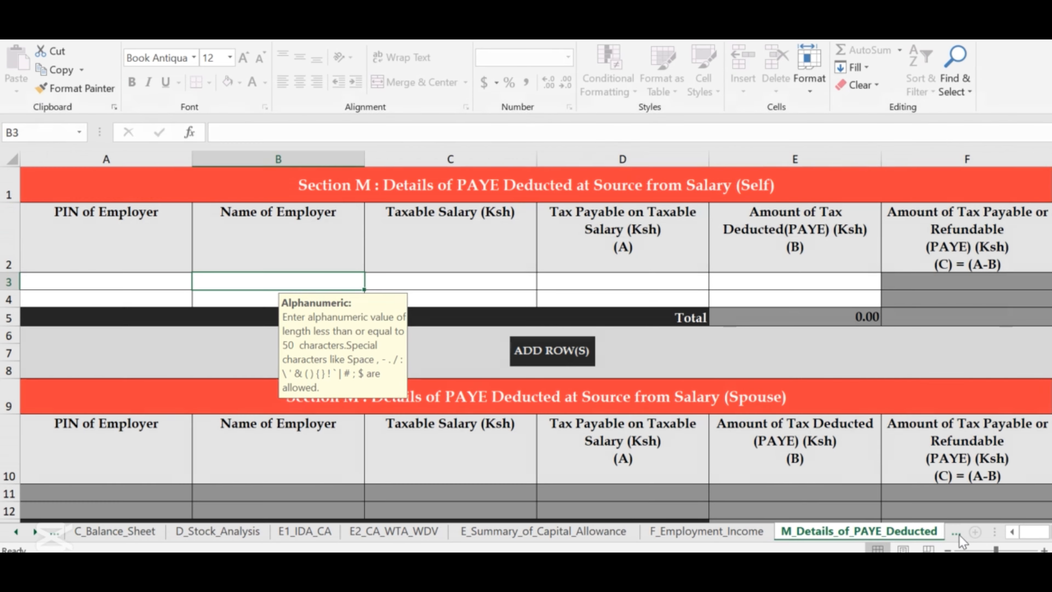
{"action": "scroll", "coordinate": [816, 446], "scroll_direction": "down", "scroll_amount": 1}
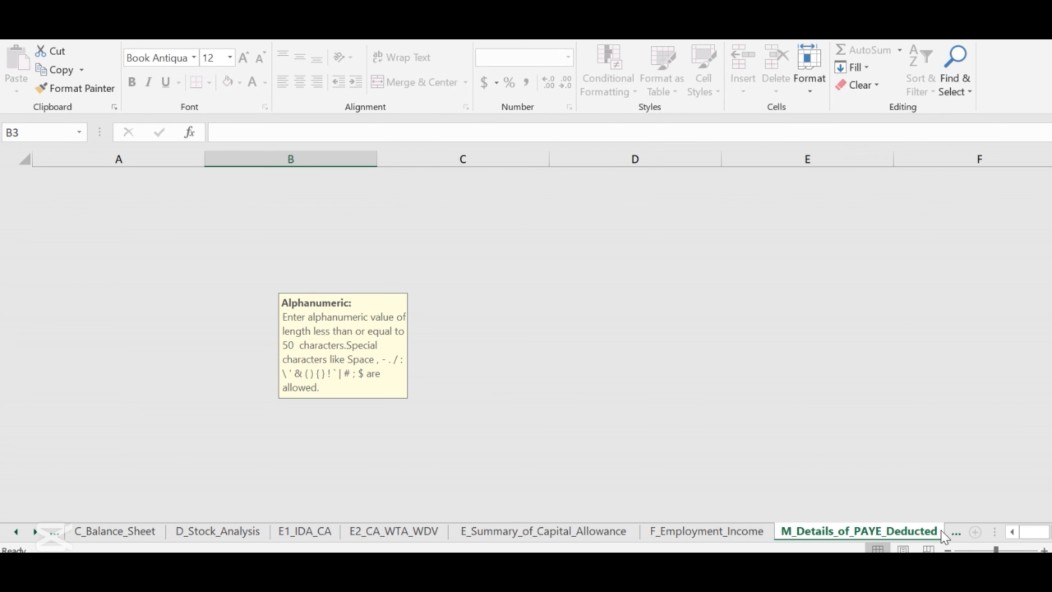
{"action": "left_click", "coordinate": [952, 531]}
{"action": "left_click", "coordinate": [953, 534]}
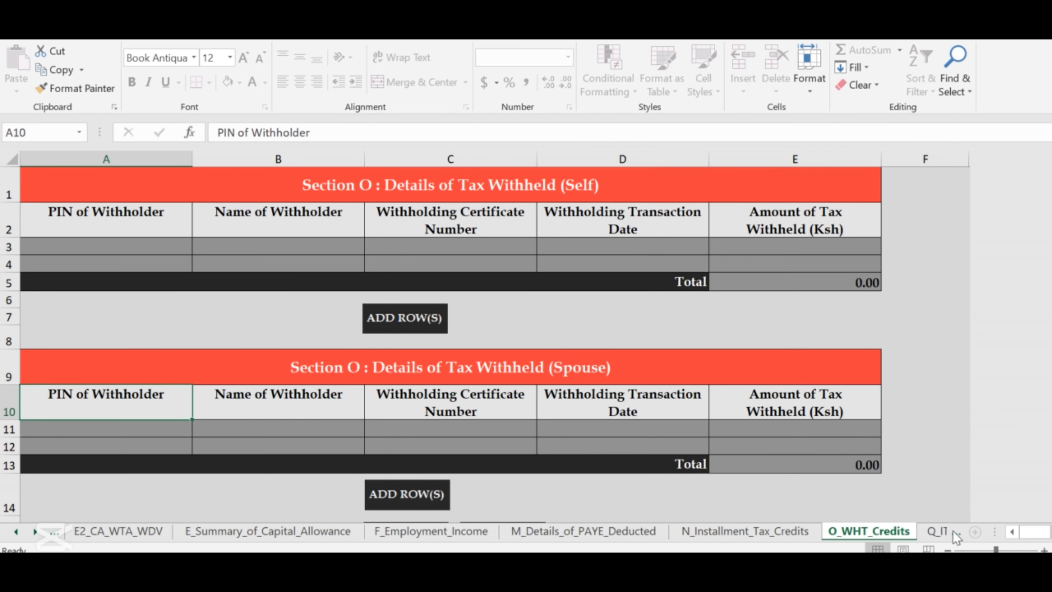
{"action": "left_click", "coordinate": [952, 531]}
{"action": "left_click", "coordinate": [952, 531]}
{"action": "left_click", "coordinate": [952, 531]}
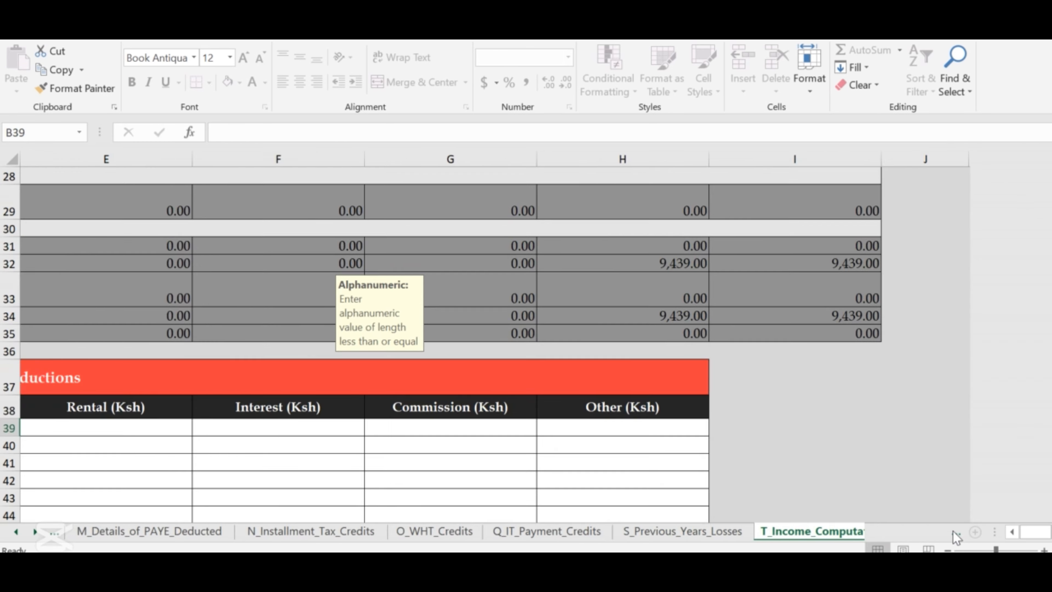
{"action": "left_click", "coordinate": [952, 531]}
{"action": "scroll", "coordinate": [863, 450], "scroll_direction": "down", "scroll_amount": 8}
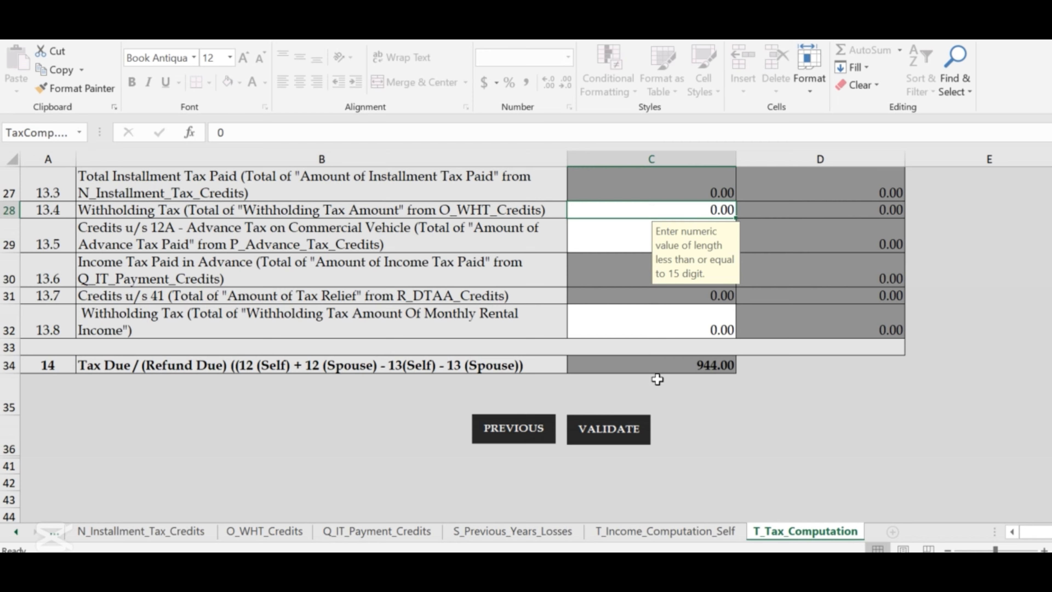
{"action": "scroll", "coordinate": [657, 376], "scroll_direction": "up", "scroll_amount": 8}
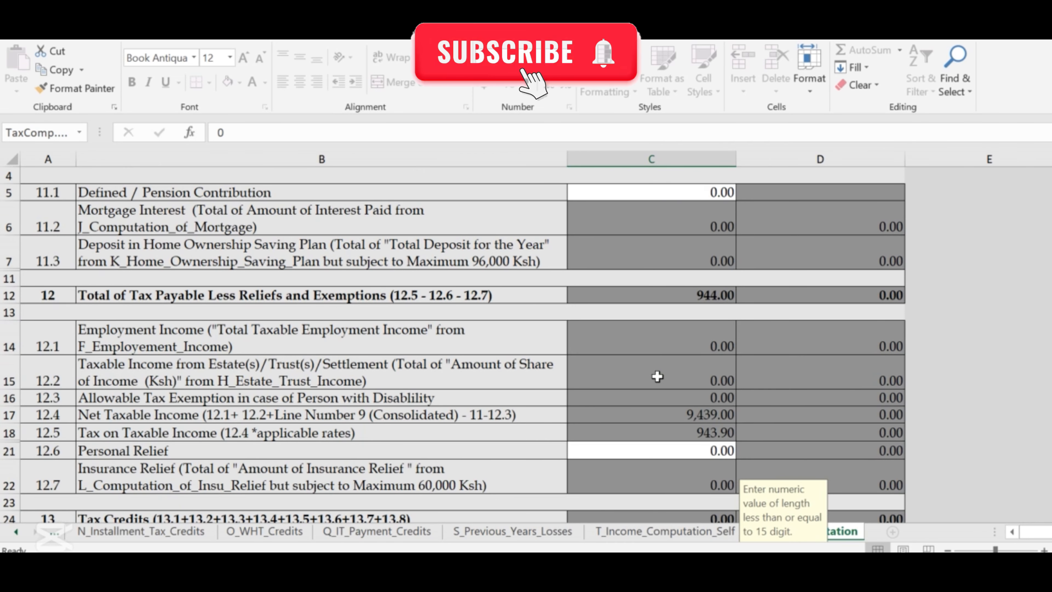
{"action": "scroll", "coordinate": [657, 376], "scroll_direction": "up", "scroll_amount": 1}
{"action": "scroll", "coordinate": [657, 375], "scroll_direction": "down", "scroll_amount": 6}
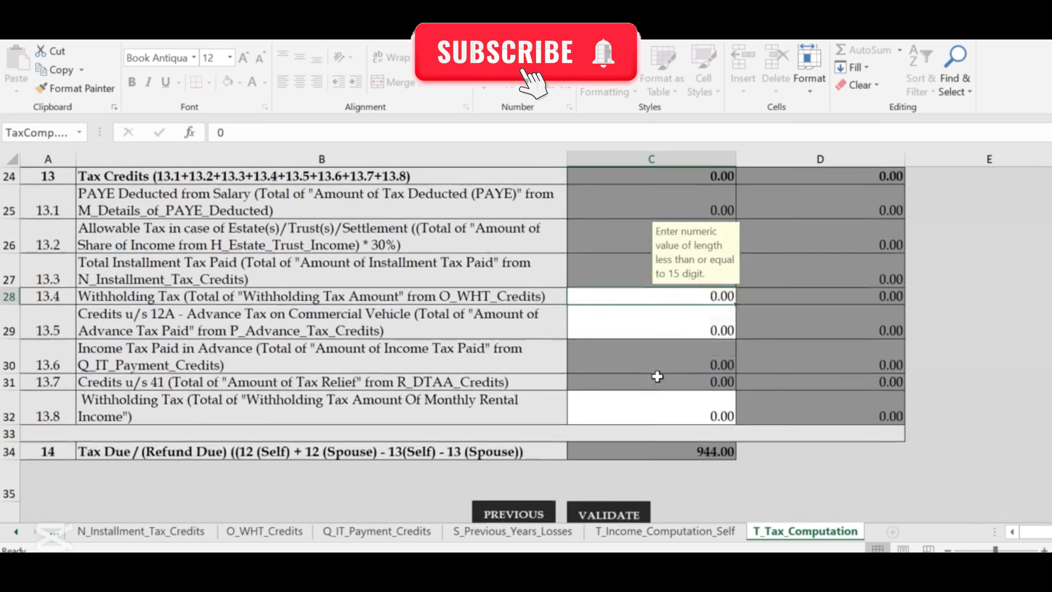
{"action": "scroll", "coordinate": [657, 376], "scroll_direction": "down", "scroll_amount": 3}
{"action": "scroll", "coordinate": [657, 376], "scroll_direction": "up", "scroll_amount": 4}
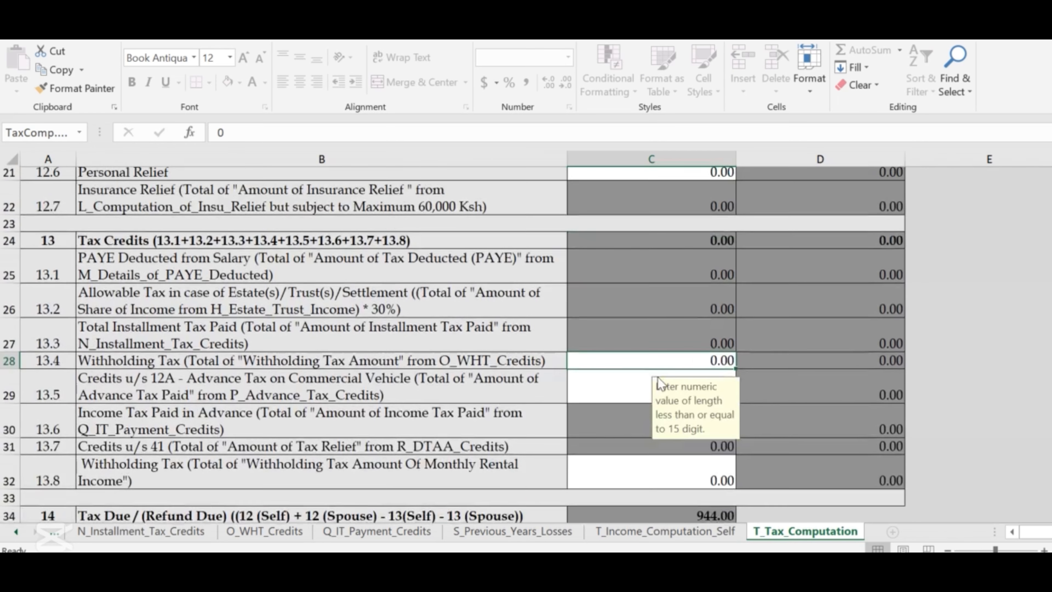
{"action": "scroll", "coordinate": [657, 375], "scroll_direction": "up", "scroll_amount": 1}
{"action": "scroll", "coordinate": [657, 376], "scroll_direction": "down", "scroll_amount": 4}
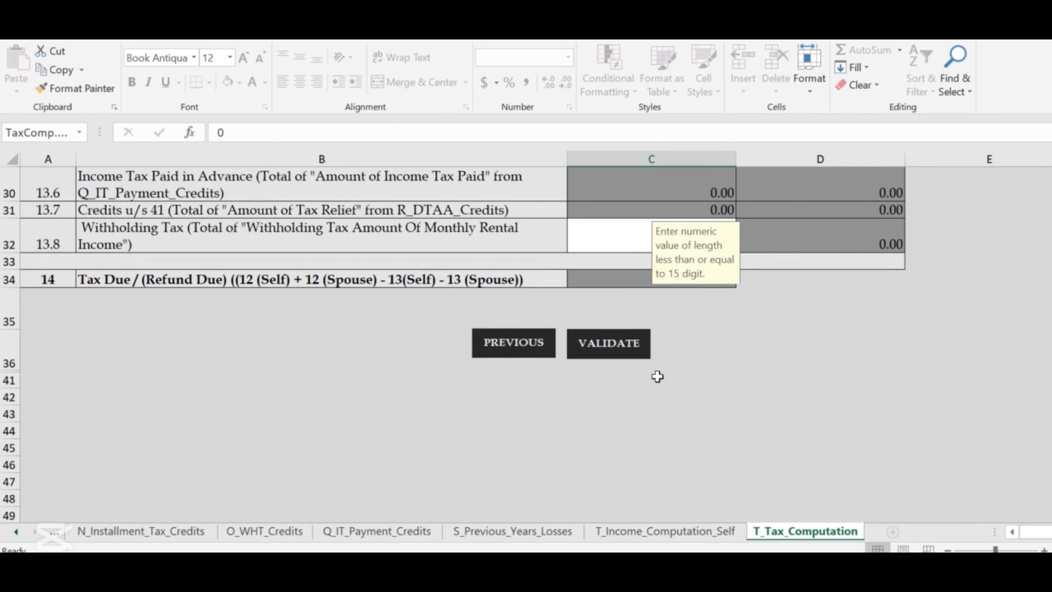
{"action": "scroll", "coordinate": [721, 406], "scroll_direction": "up", "scroll_amount": 2}
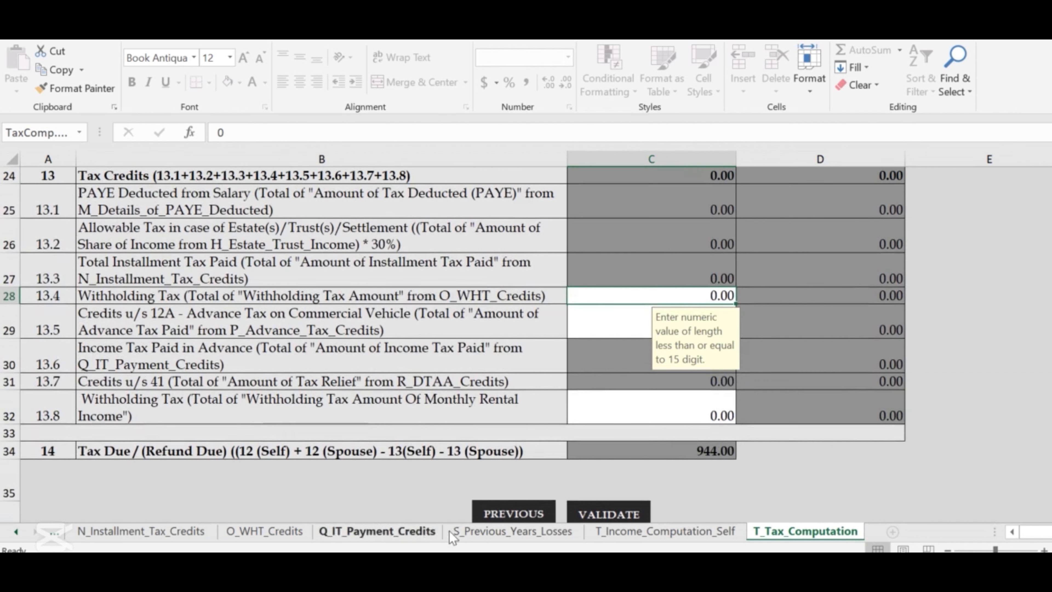
Step back through the sheet tabs to B_Profit_Loss_Account_Self.
{"action": "left_click", "coordinate": [50, 534]}
{"action": "left_click", "coordinate": [51, 534]}
{"action": "left_click", "coordinate": [52, 534]}
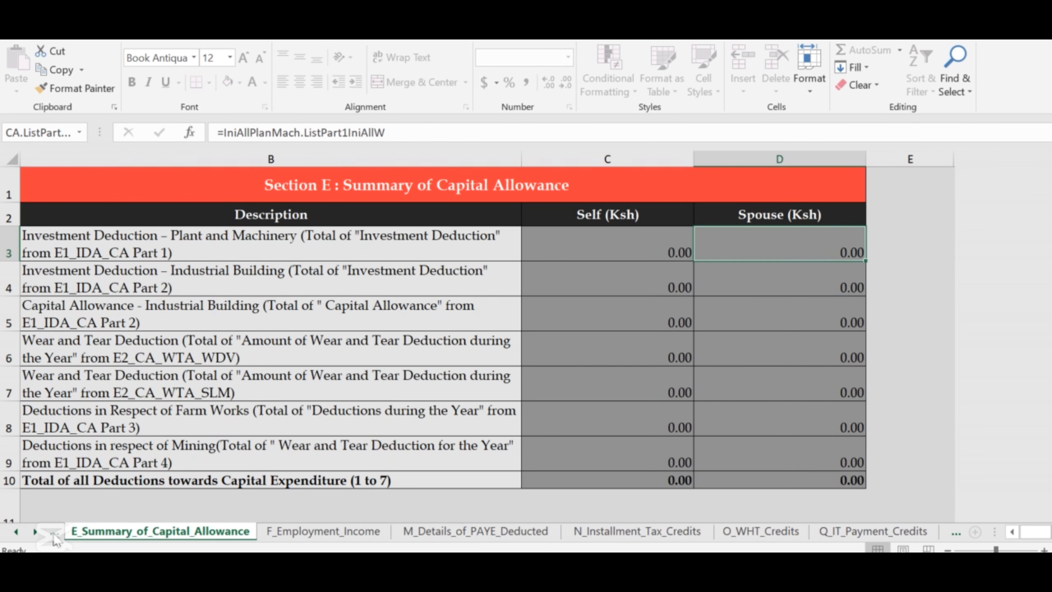
{"action": "left_click", "coordinate": [53, 536]}
{"action": "left_click", "coordinate": [53, 535]}
{"action": "left_click", "coordinate": [53, 536]}
{"action": "left_click", "coordinate": [53, 535]}
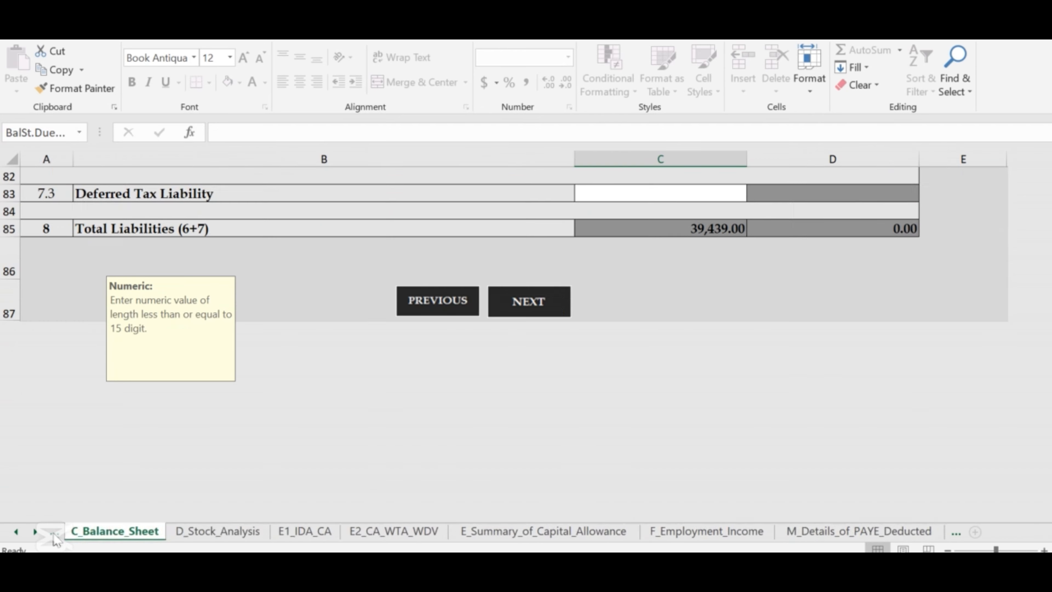
{"action": "left_click", "coordinate": [54, 535]}
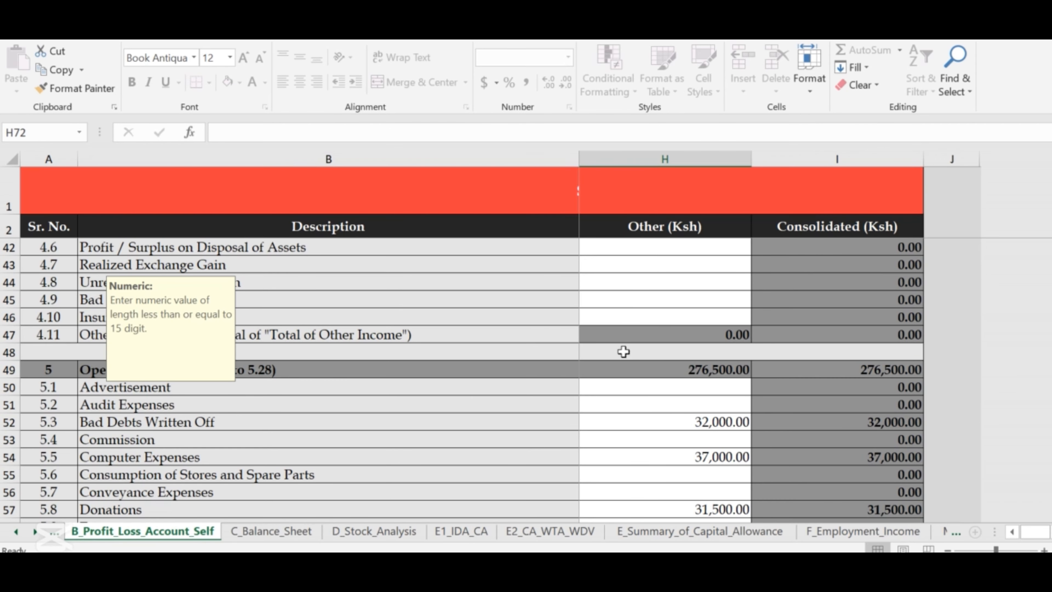
Select the Commission amount in H53 and scroll through the profit and loss entries.
{"action": "left_click", "coordinate": [589, 435]}
{"action": "scroll", "coordinate": [536, 423], "scroll_direction": "down", "scroll_amount": 2}
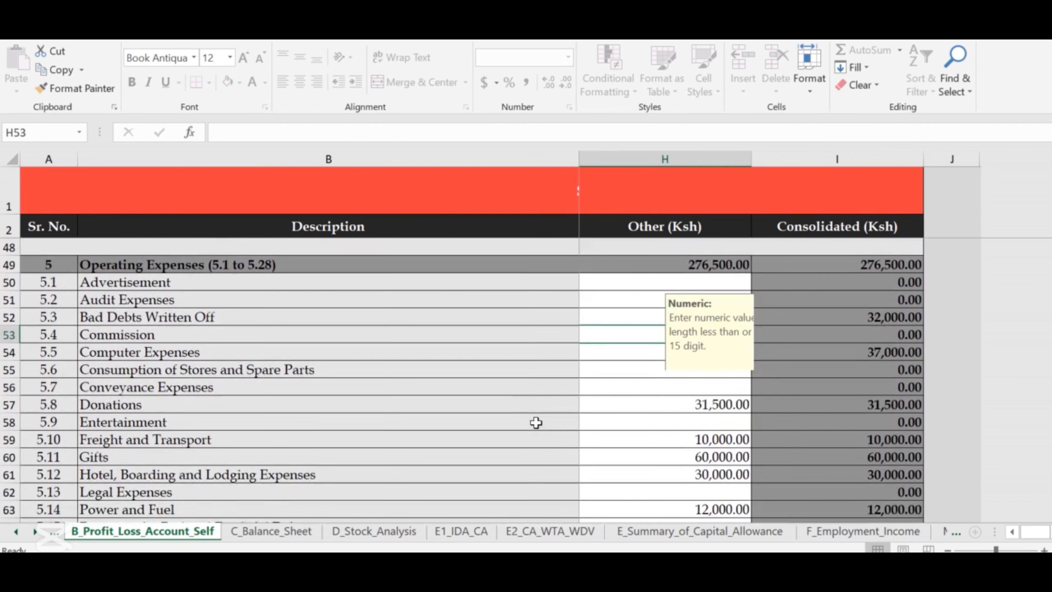
{"action": "scroll", "coordinate": [536, 423], "scroll_direction": "down", "scroll_amount": 1}
{"action": "scroll", "coordinate": [536, 423], "scroll_direction": "up", "scroll_amount": 4}
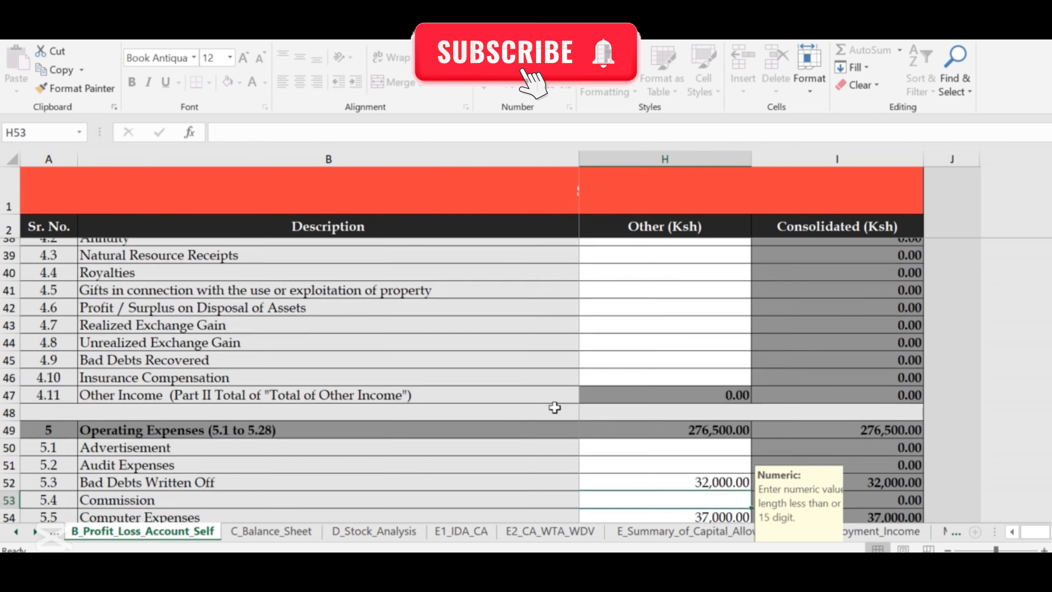
{"action": "scroll", "coordinate": [554, 408], "scroll_direction": "up", "scroll_amount": 4}
{"action": "scroll", "coordinate": [555, 408], "scroll_direction": "down", "scroll_amount": 7}
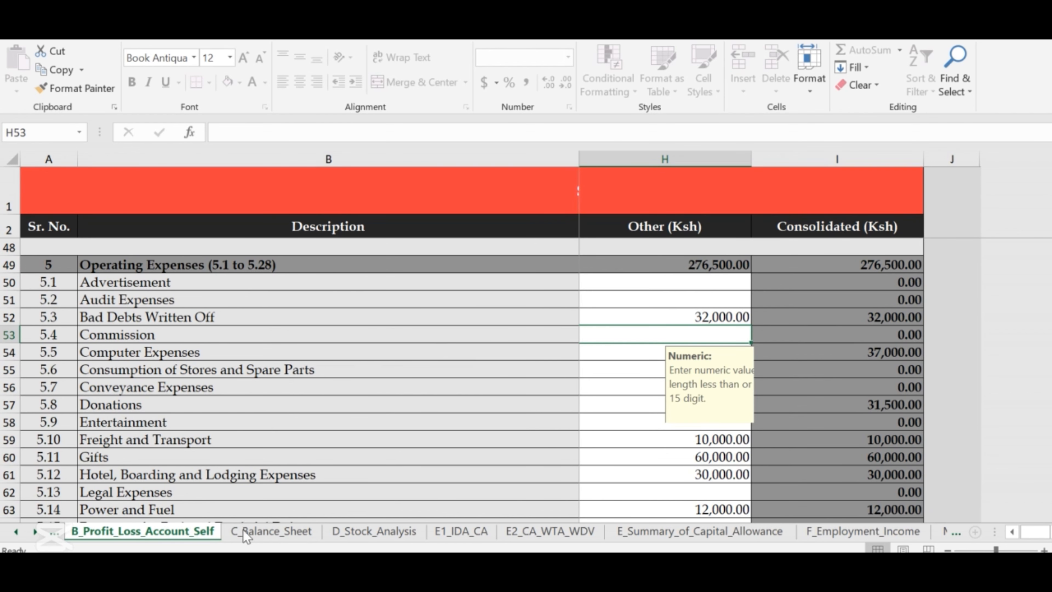
Switch to C_Balance_Sheet and scroll up to Cash and Bank Balance of 39,439.00.
{"action": "left_click", "coordinate": [263, 532]}
{"action": "scroll", "coordinate": [244, 319], "scroll_direction": "up", "scroll_amount": 7}
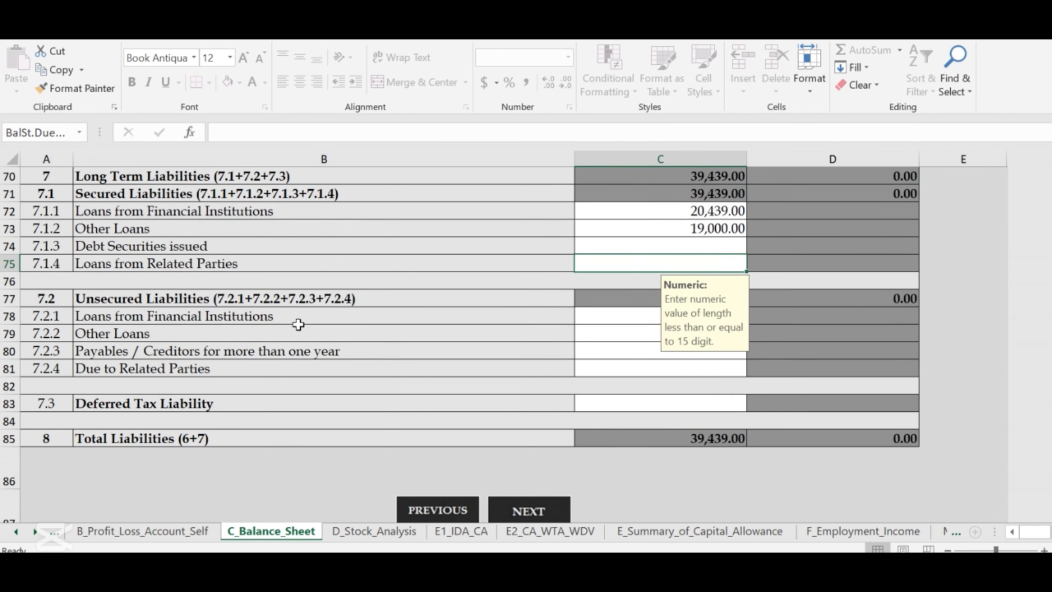
{"action": "scroll", "coordinate": [344, 314], "scroll_direction": "up", "scroll_amount": 4}
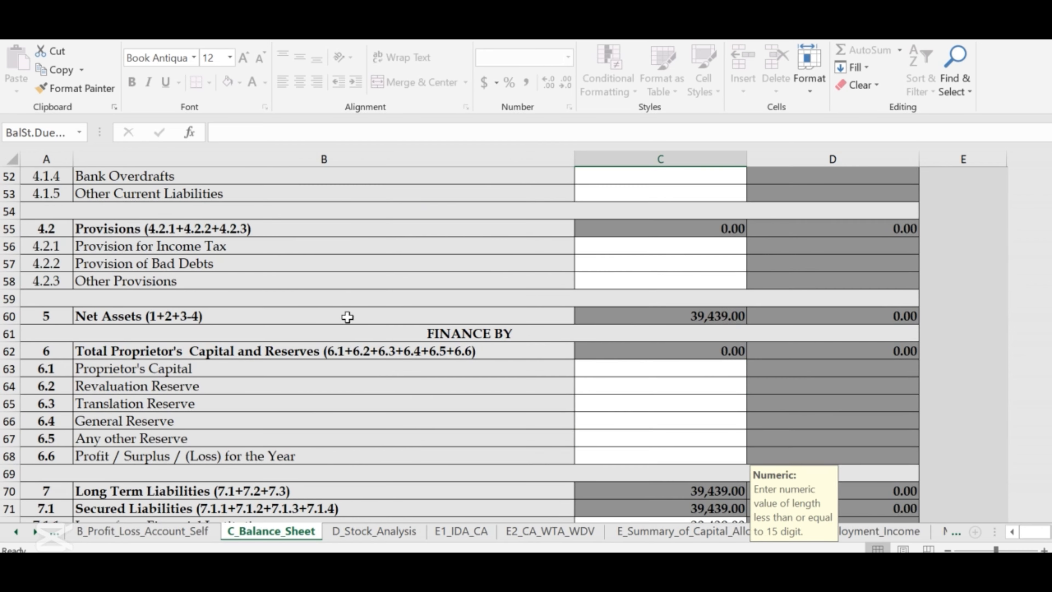
{"action": "scroll", "coordinate": [214, 339], "scroll_direction": "up", "scroll_amount": 6}
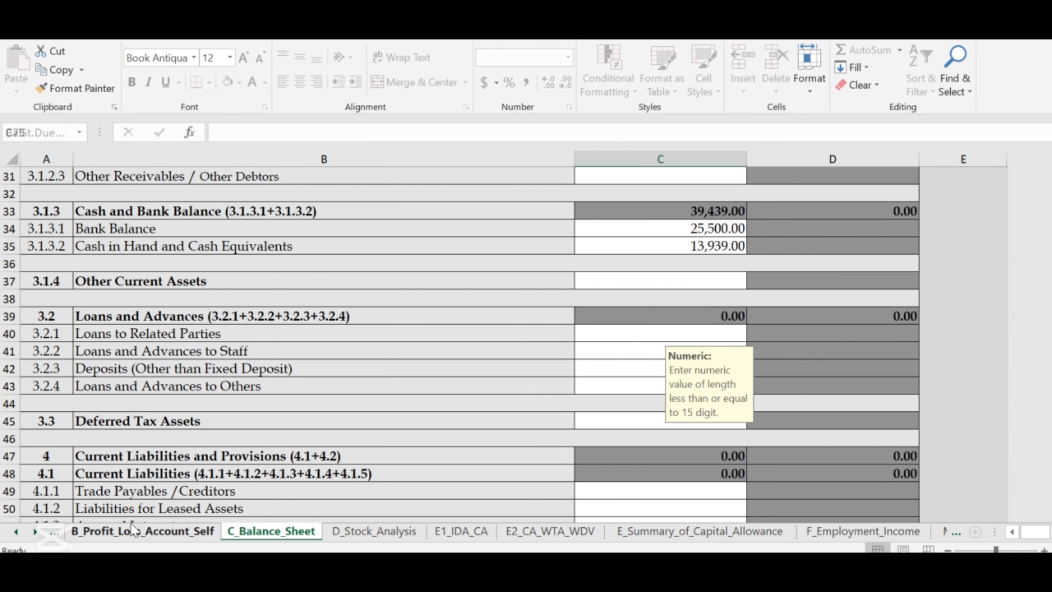
Return to B_Profit_Loss_Account_Self and check the Stationery & Printing and Telephone Expenses amounts.
{"action": "left_click", "coordinate": [125, 531]}
{"action": "scroll", "coordinate": [485, 385], "scroll_direction": "up", "scroll_amount": 1}
{"action": "scroll", "coordinate": [486, 386], "scroll_direction": "down", "scroll_amount": 3}
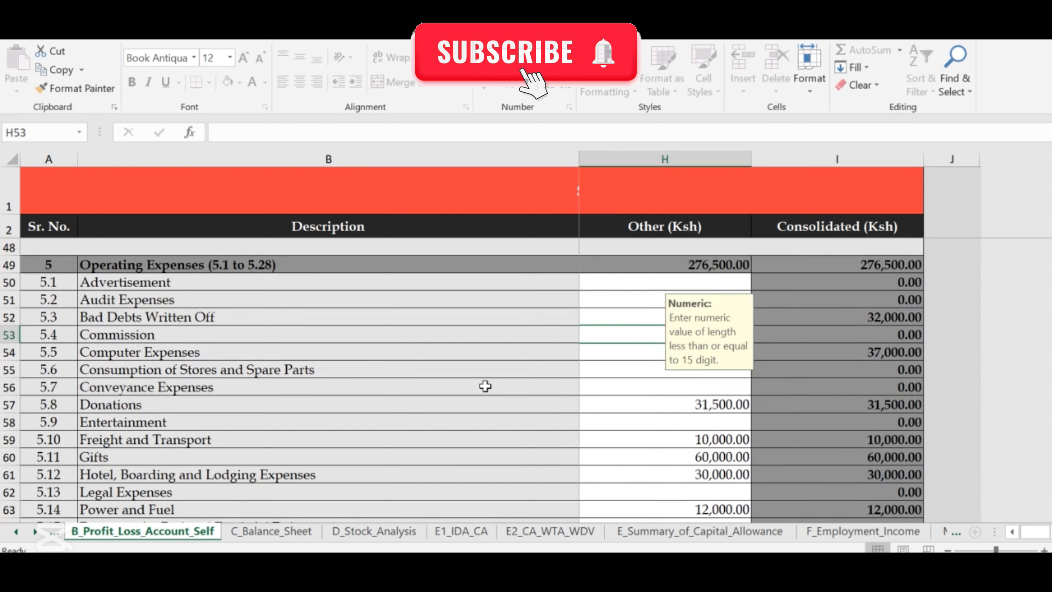
{"action": "scroll", "coordinate": [486, 385], "scroll_direction": "down", "scroll_amount": 1}
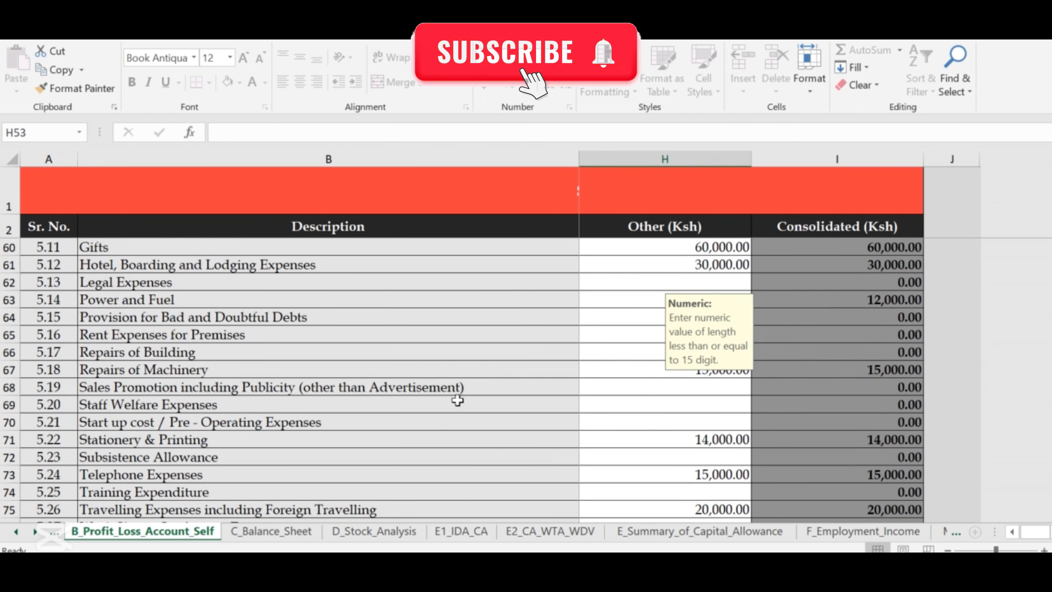
{"action": "left_click", "coordinate": [711, 445]}
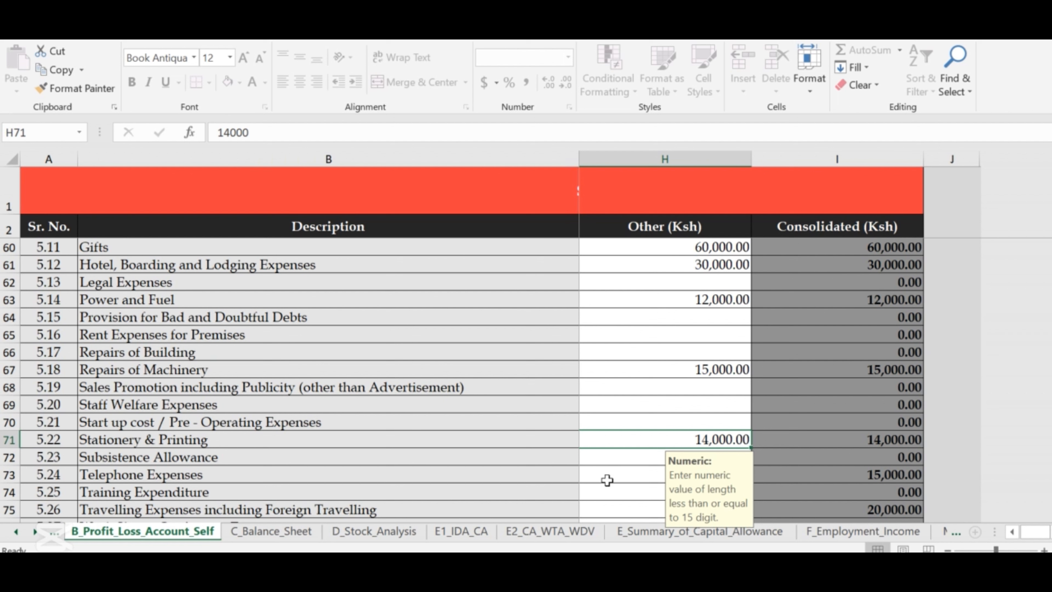
{"action": "left_click", "coordinate": [615, 469]}
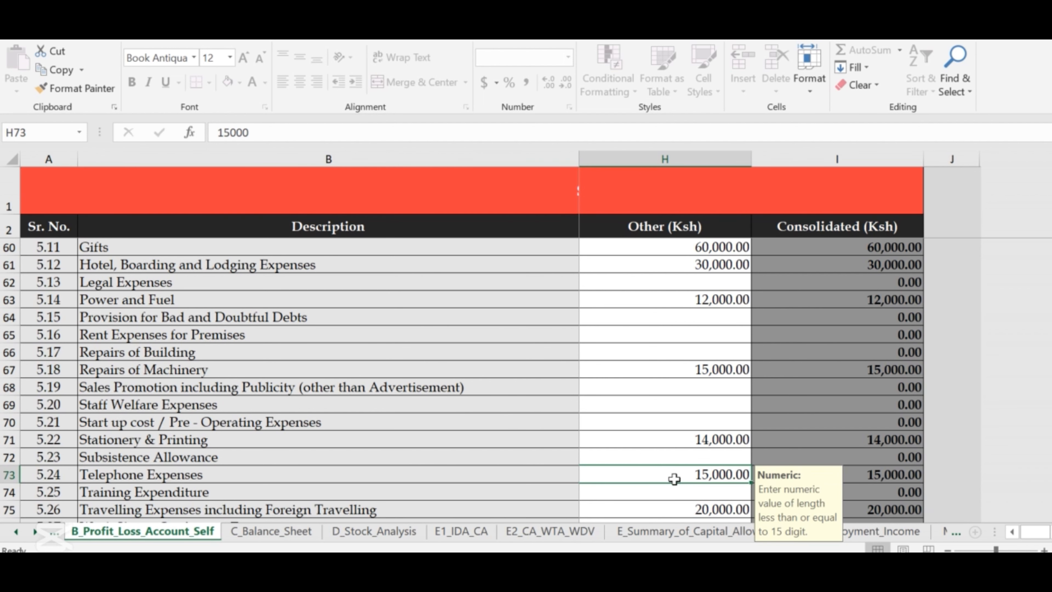
Check Training Expenditure and Travelling Expenses, then scroll back to Gross Profit of 315,939.00.
{"action": "scroll", "coordinate": [674, 479], "scroll_direction": "down", "scroll_amount": 1}
{"action": "left_click", "coordinate": [585, 434]}
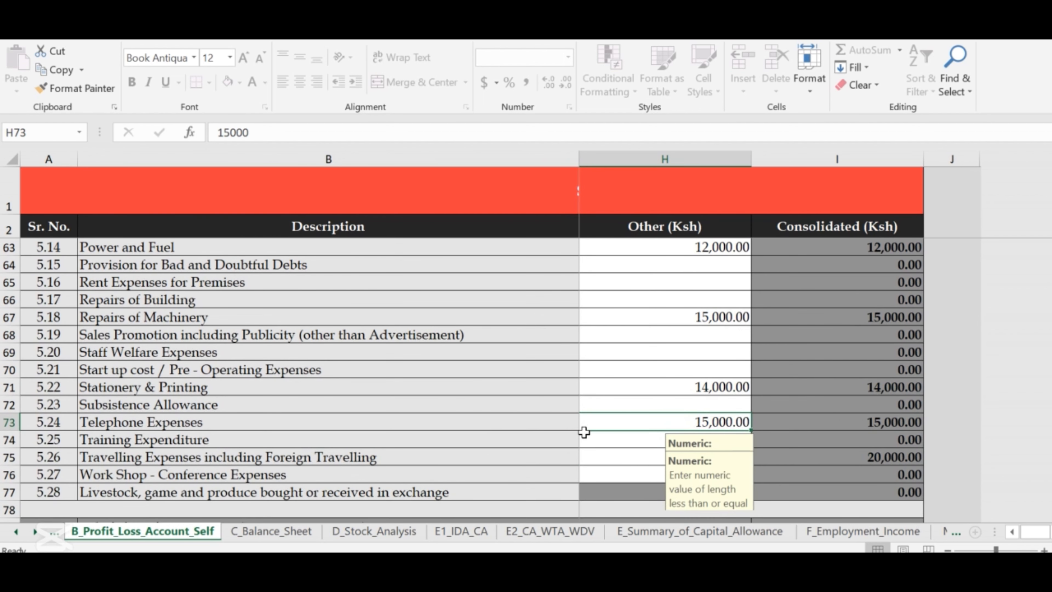
{"action": "left_click", "coordinate": [620, 462]}
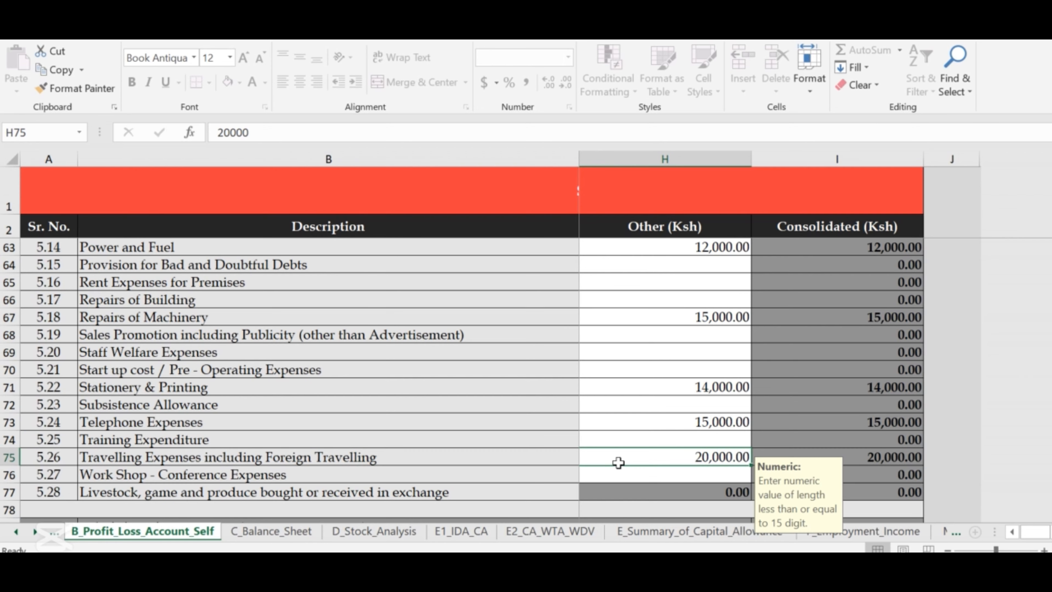
{"action": "scroll", "coordinate": [619, 462], "scroll_direction": "down", "scroll_amount": 5}
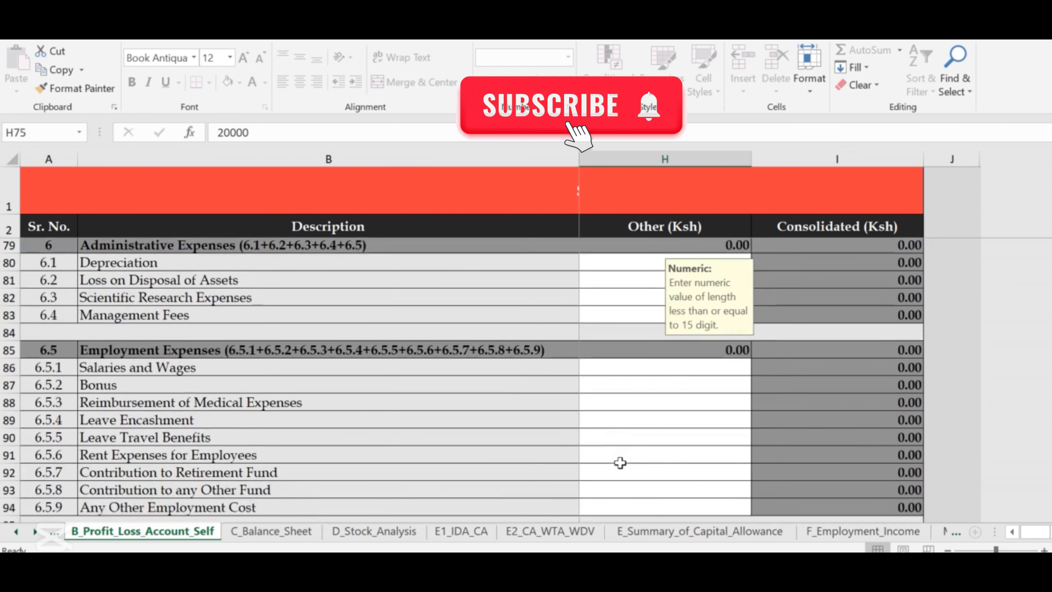
{"action": "scroll", "coordinate": [620, 462], "scroll_direction": "up", "scroll_amount": 2}
{"action": "scroll", "coordinate": [620, 462], "scroll_direction": "up", "scroll_amount": 7}
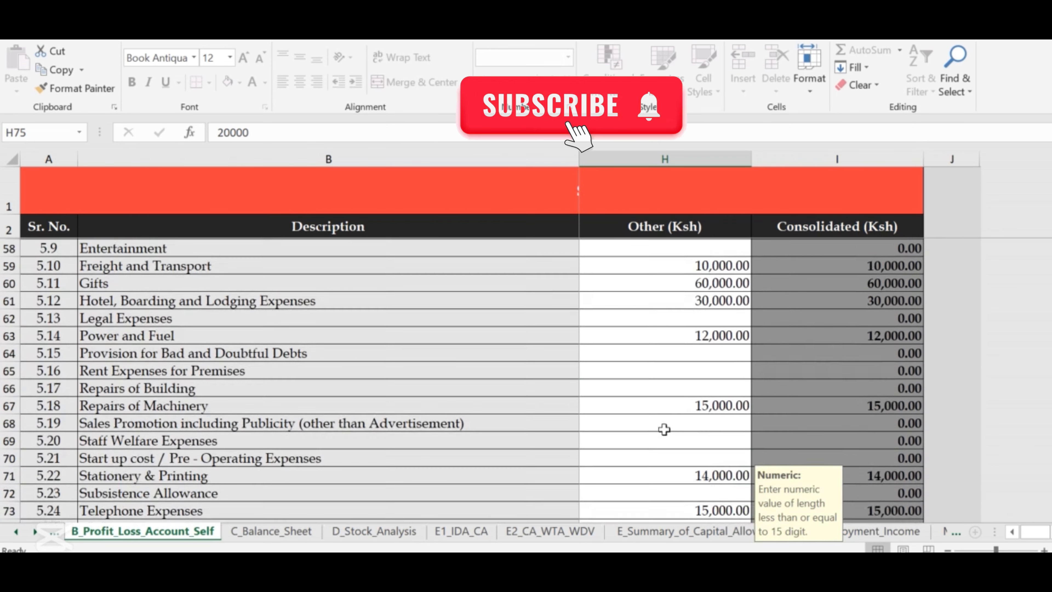
{"action": "scroll", "coordinate": [684, 401], "scroll_direction": "up", "scroll_amount": 6}
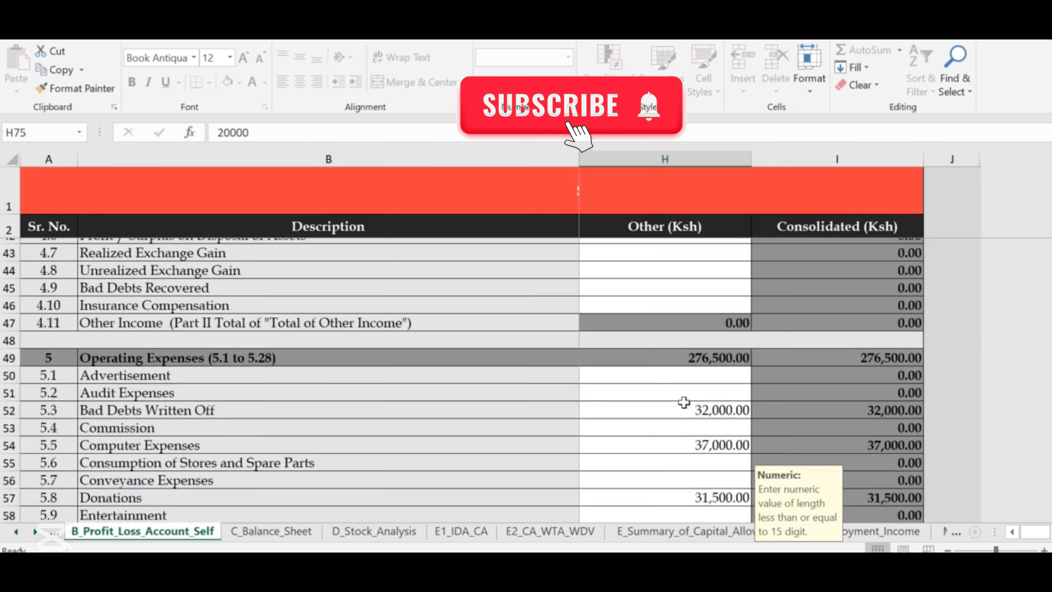
{"action": "scroll", "coordinate": [687, 398], "scroll_direction": "up", "scroll_amount": 5}
{"action": "scroll", "coordinate": [690, 396], "scroll_direction": "down", "scroll_amount": 3}
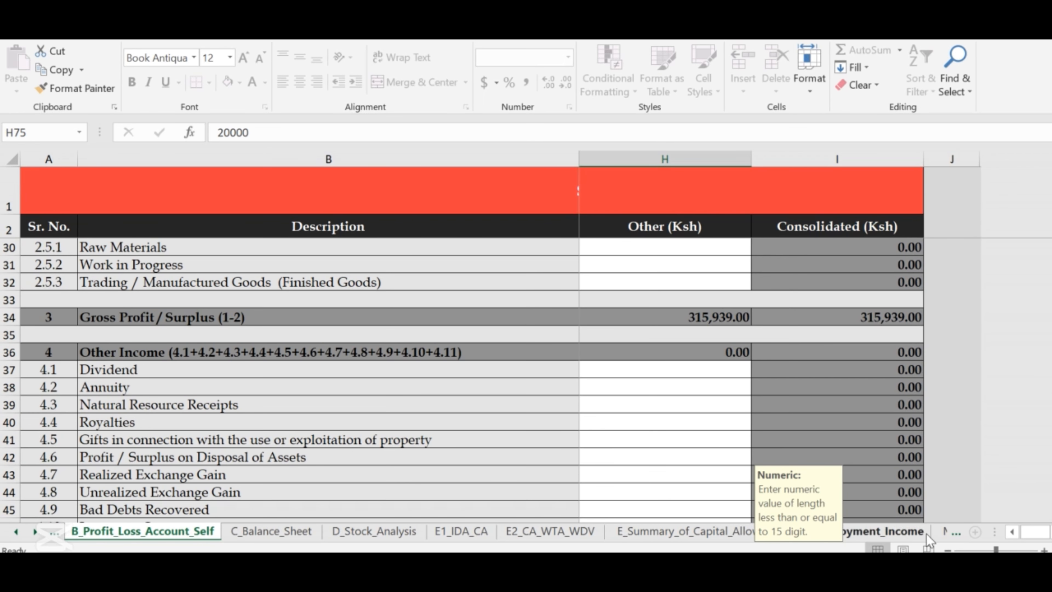
Advance through the PAYE, installment, WHT and payment credit sheets to S_Previous_Years_Losses.
{"action": "left_click", "coordinate": [954, 531]}
{"action": "left_click", "coordinate": [953, 531]}
{"action": "left_click", "coordinate": [954, 531]}
{"action": "left_click", "coordinate": [954, 531]}
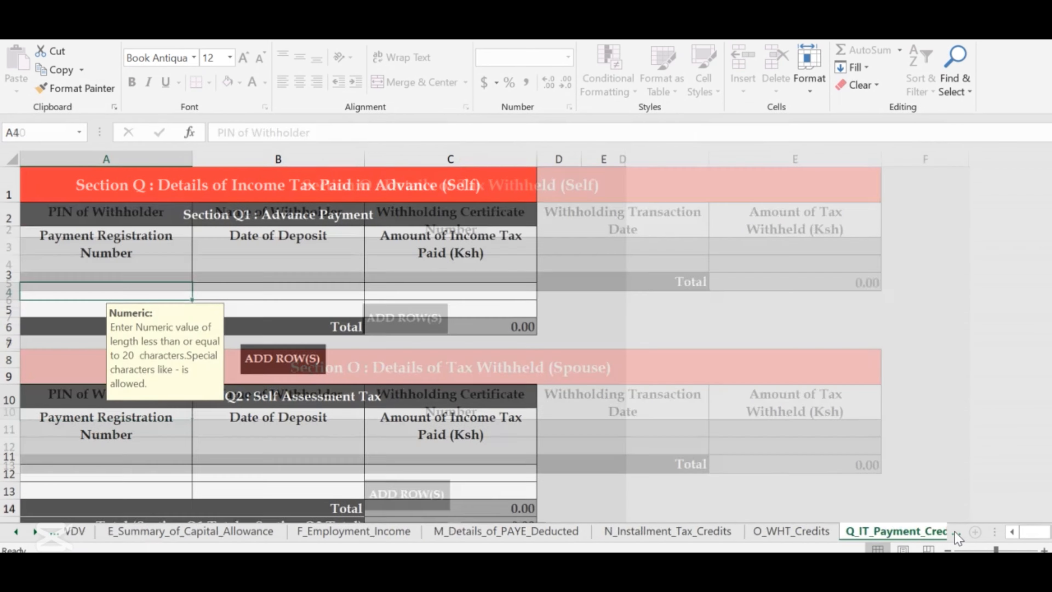
{"action": "left_click", "coordinate": [954, 531]}
{"action": "left_click", "coordinate": [954, 531]}
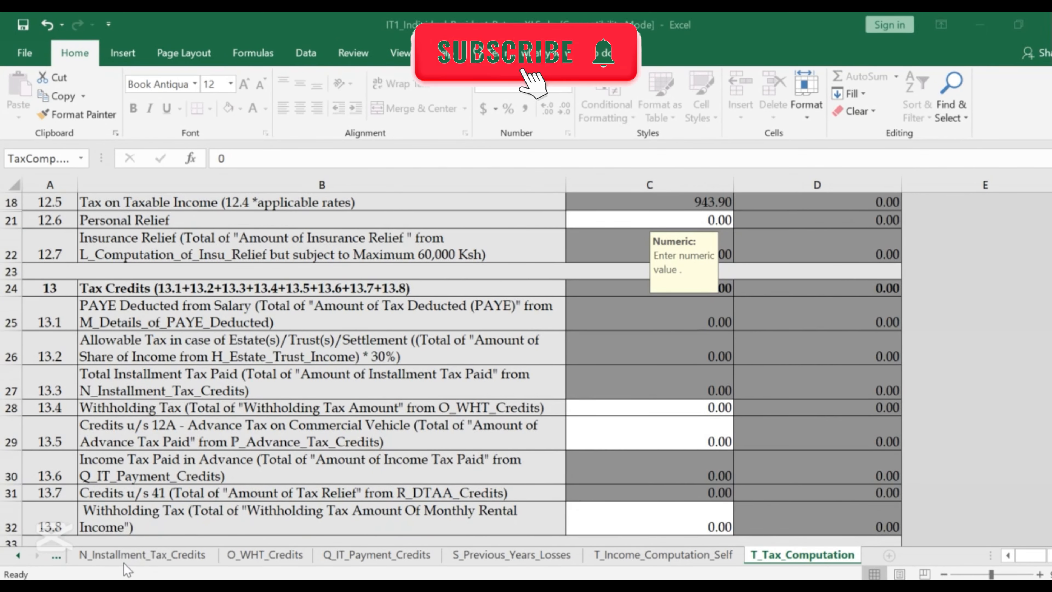
{"action": "scroll", "coordinate": [124, 563], "scroll_direction": "up", "scroll_amount": 3}
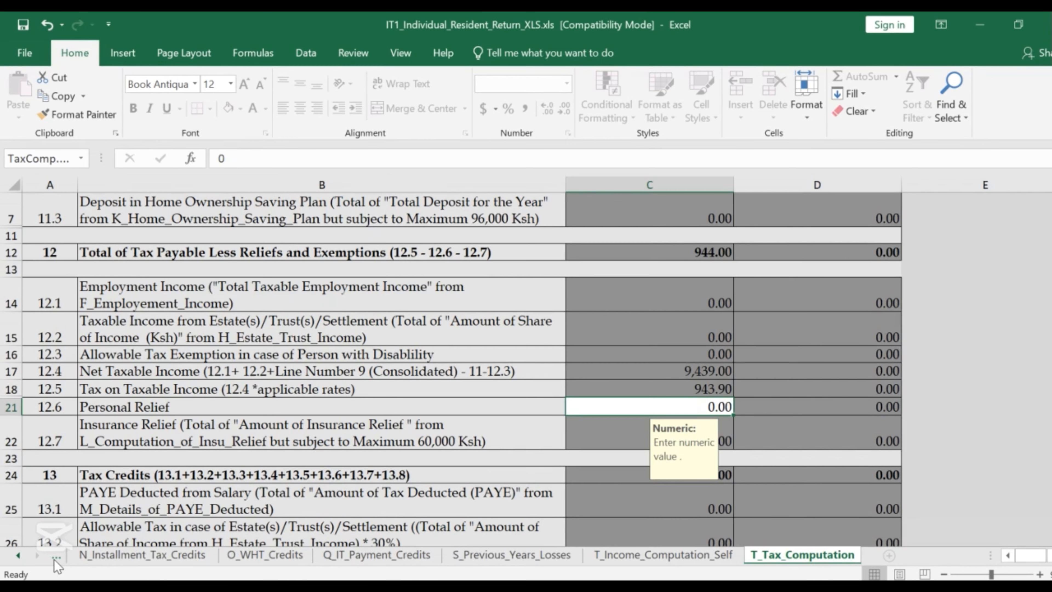
Glance at F_Employment_Income, then return to T_Tax_Computation's Tax Credits rows showing Withholding Tax 0.00.
{"action": "left_click", "coordinate": [56, 555]}
{"action": "left_click", "coordinate": [54, 559]}
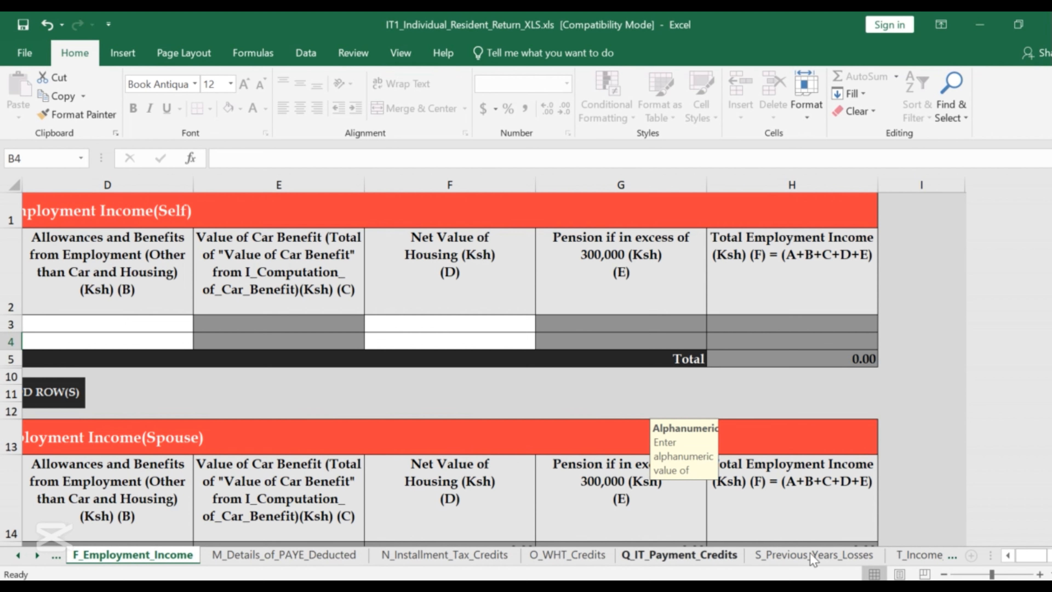
{"action": "left_click", "coordinate": [958, 558]}
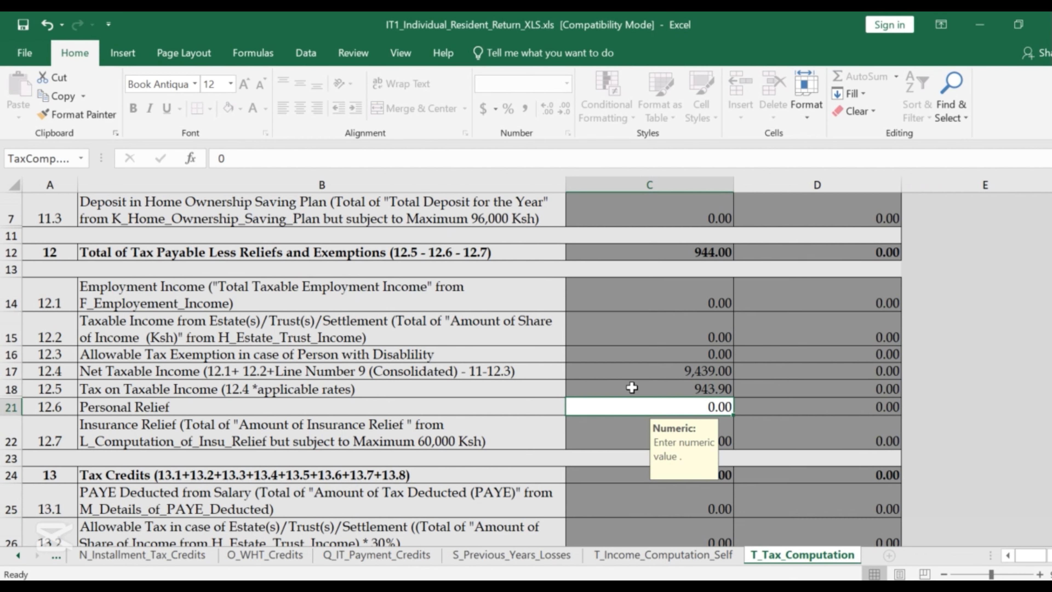
{"action": "scroll", "coordinate": [630, 386], "scroll_direction": "down", "scroll_amount": 1}
{"action": "scroll", "coordinate": [630, 386], "scroll_direction": "down", "scroll_amount": 2}
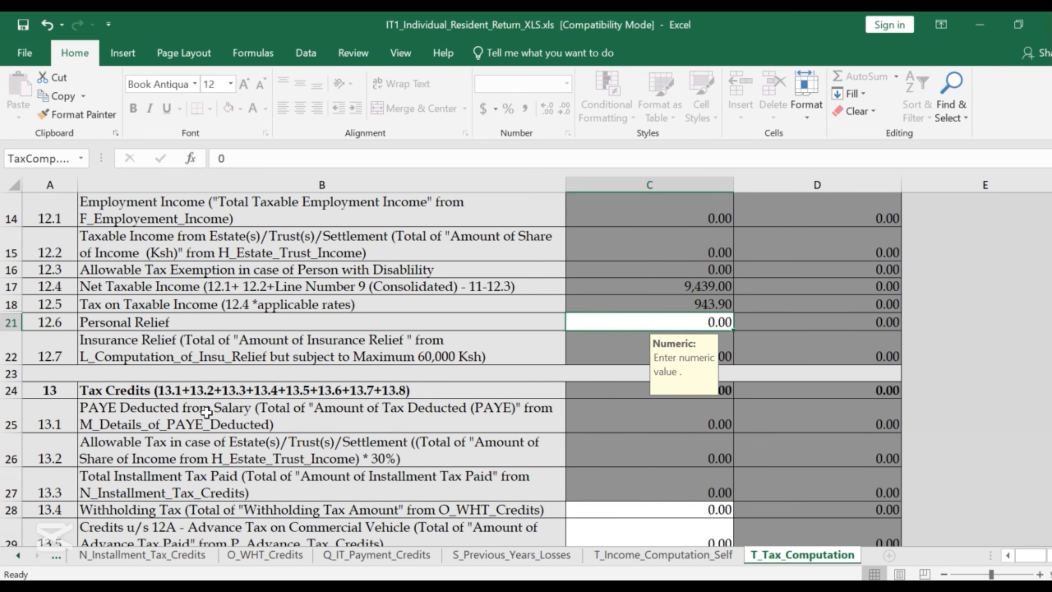
{"action": "scroll", "coordinate": [360, 416], "scroll_direction": "down", "scroll_amount": 5}
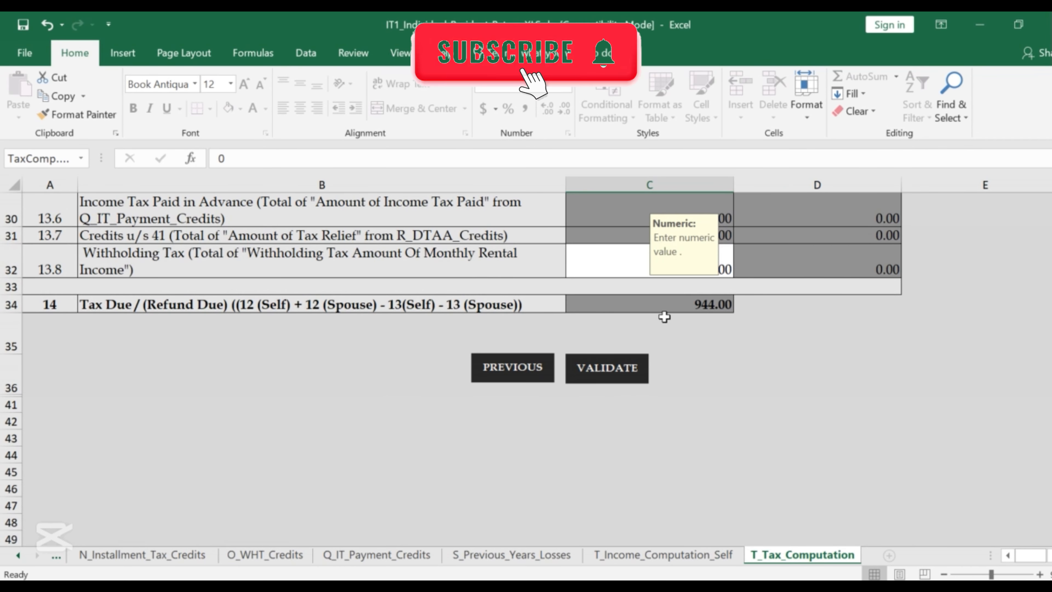
{"action": "scroll", "coordinate": [664, 315], "scroll_direction": "up", "scroll_amount": 4}
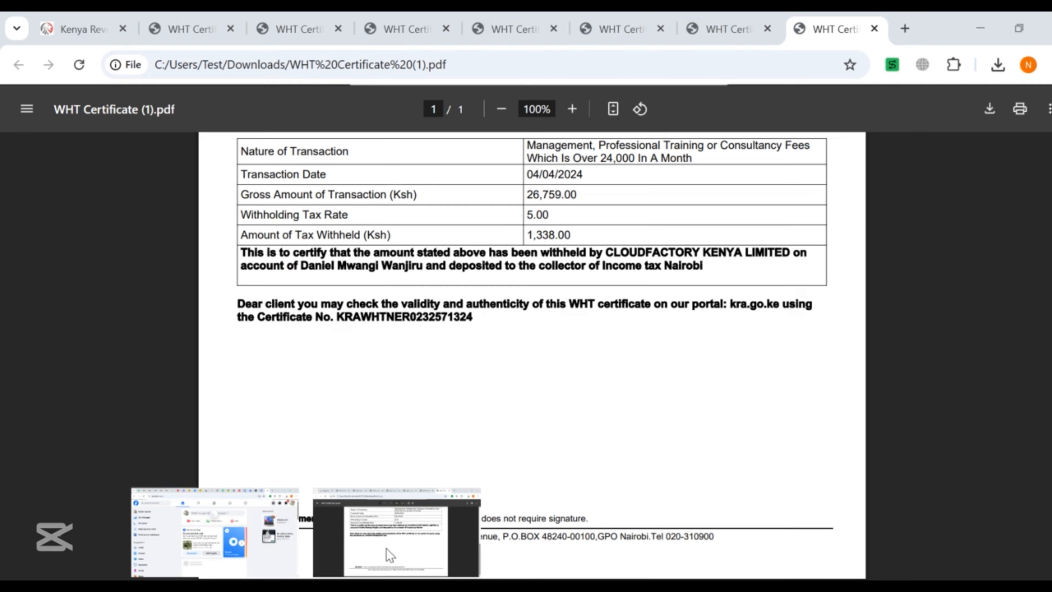
{"action": "left_click", "coordinate": [387, 548]}
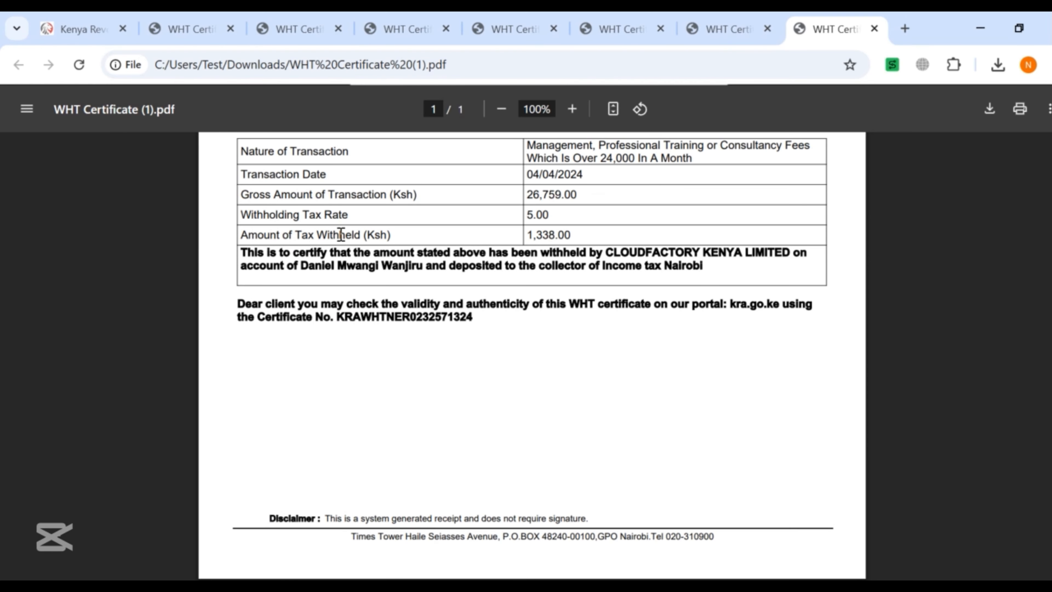
{"action": "left_click_drag", "start_coordinate": [565, 235], "coordinate": [518, 251]}
{"action": "left_click", "coordinate": [704, 30]}
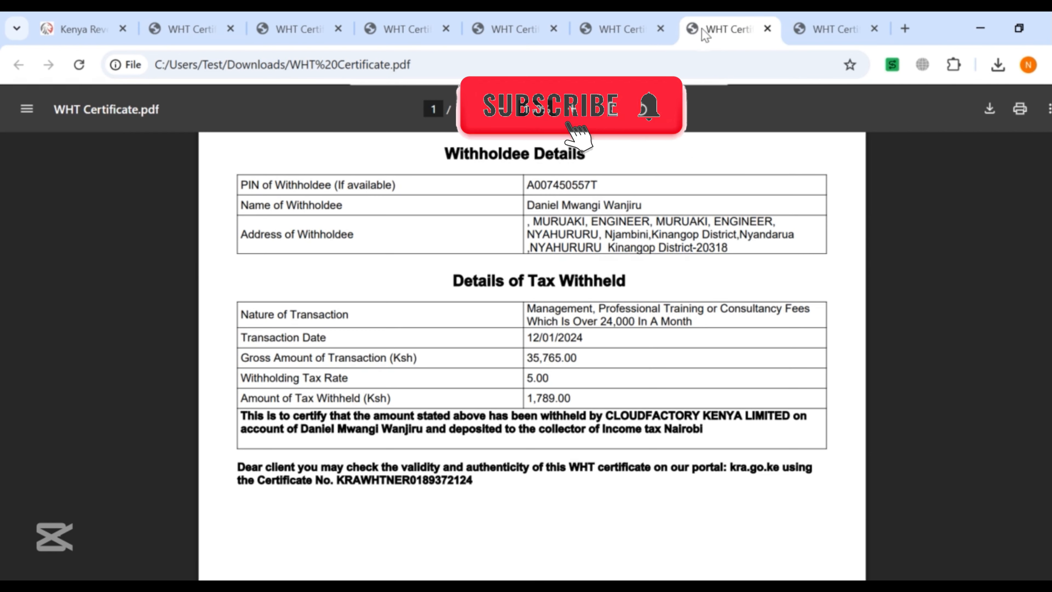
{"action": "scroll", "coordinate": [580, 261], "scroll_direction": "down", "scroll_amount": 3}
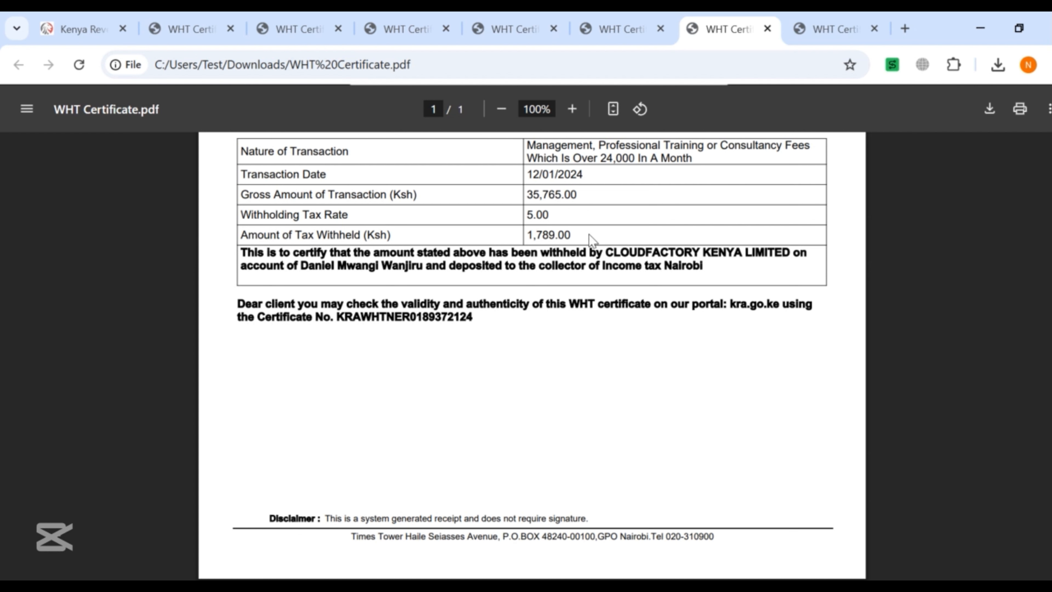
{"action": "left_click_drag", "start_coordinate": [582, 235], "coordinate": [525, 236]}
{"action": "mouse_move", "coordinate": [600, 589]}
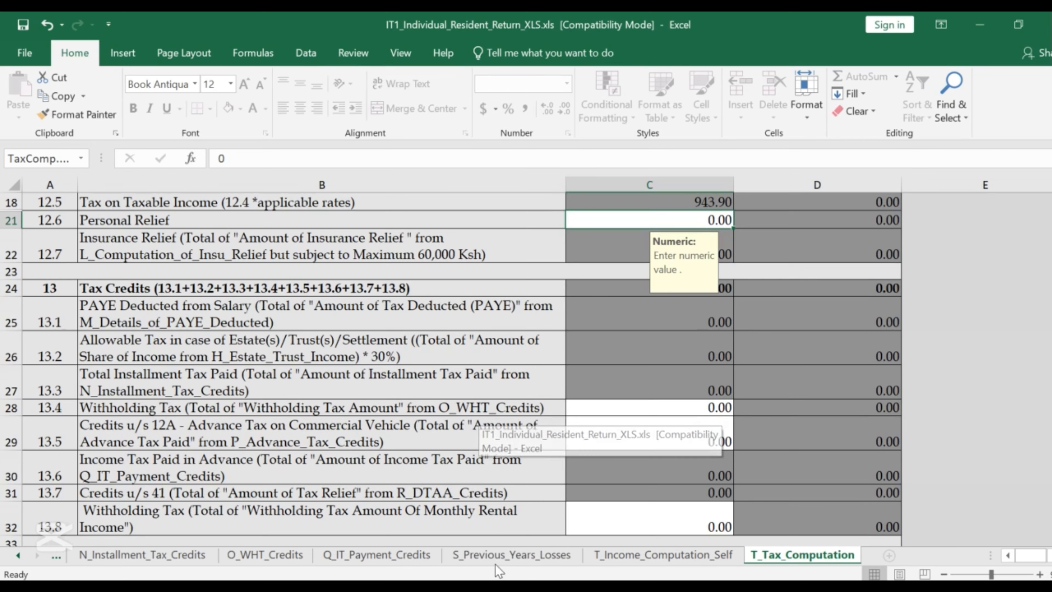
{"action": "left_click", "coordinate": [600, 533]}
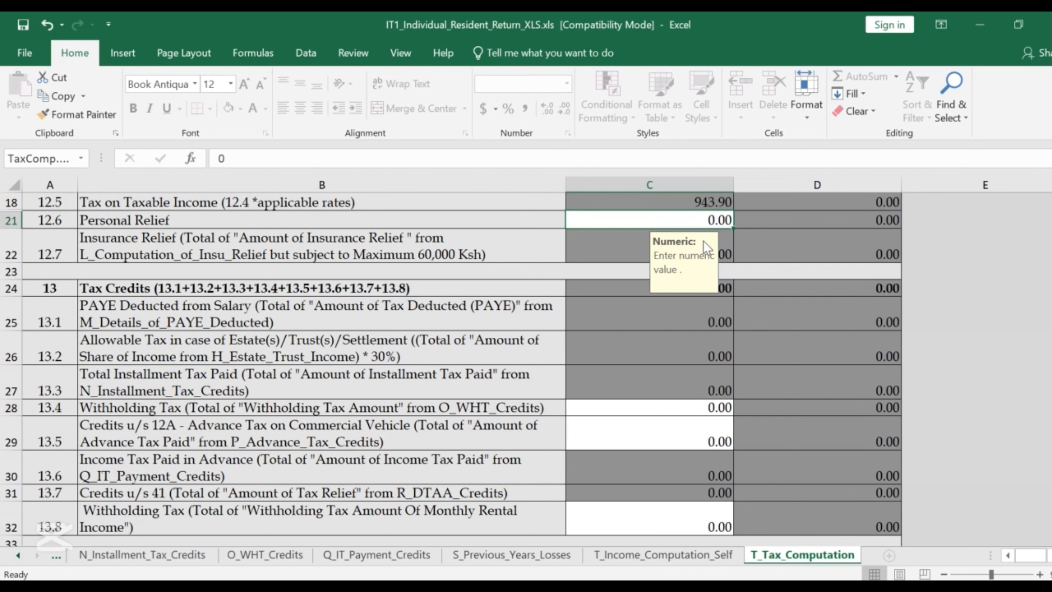
Enter 12,921 in the tax credit cell C21 and confirm Tax Due / (Refund Due) reads 0.00.
{"action": "type", "text": "12"}
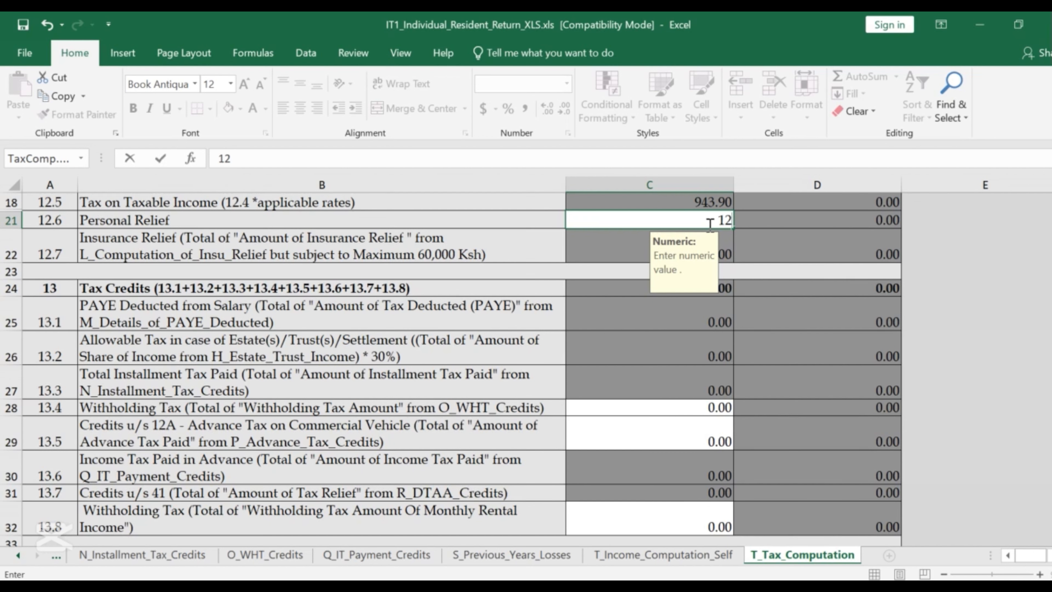
{"action": "type", "text": "921"}
{"action": "left_click", "coordinate": [604, 243]}
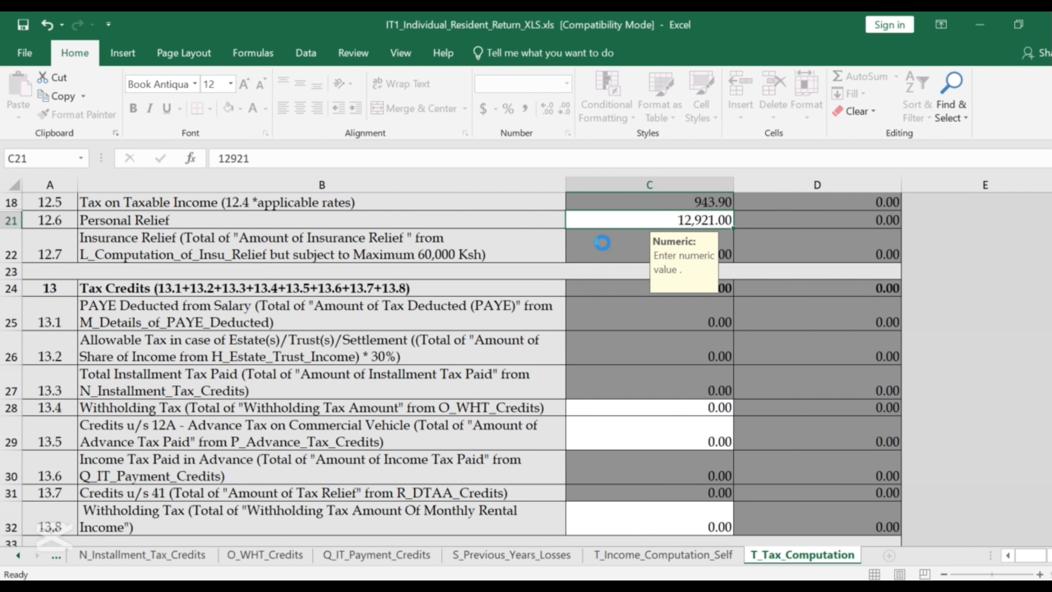
{"action": "scroll", "coordinate": [772, 312], "scroll_direction": "down", "scroll_amount": 5}
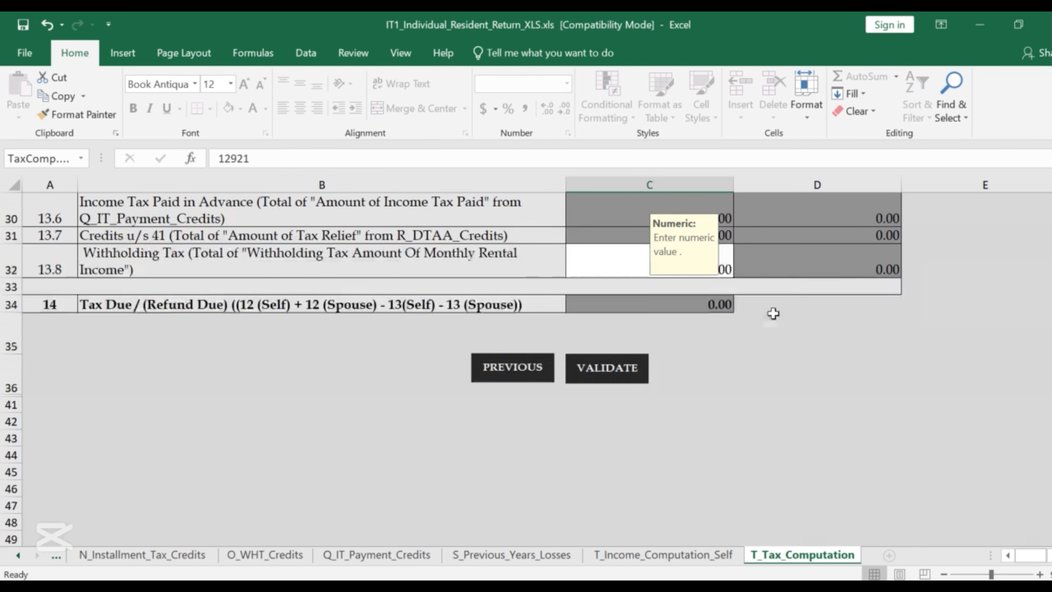
{"action": "scroll", "coordinate": [721, 316], "scroll_direction": "up", "scroll_amount": 2}
{"action": "scroll", "coordinate": [733, 368], "scroll_direction": "up", "scroll_amount": 1}
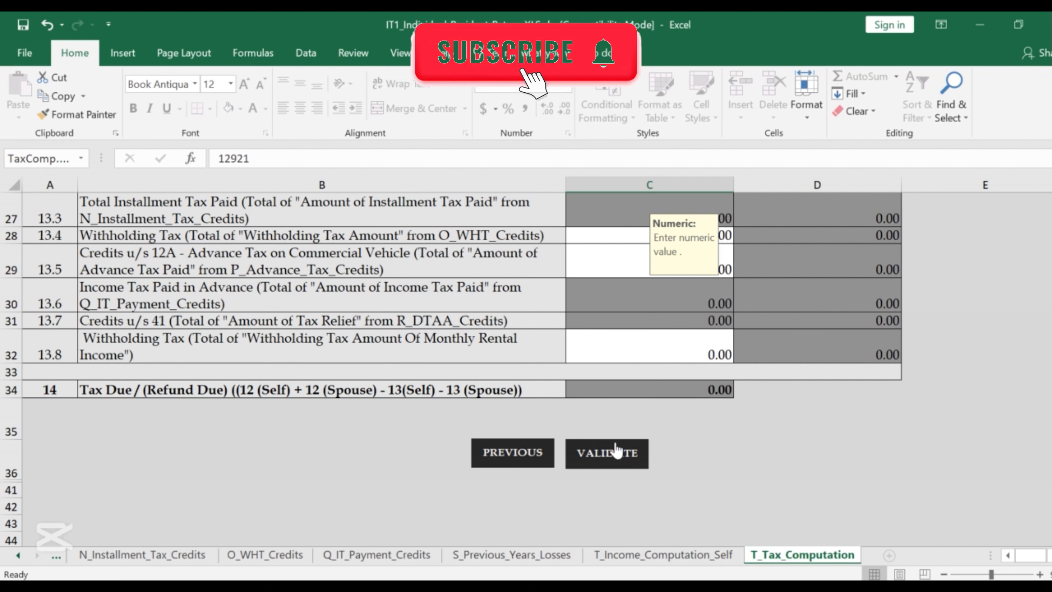
Run VALIDATE on the return, then bring WHT Certificate.pdf in Chrome to the front.
{"action": "left_click", "coordinate": [617, 461]}
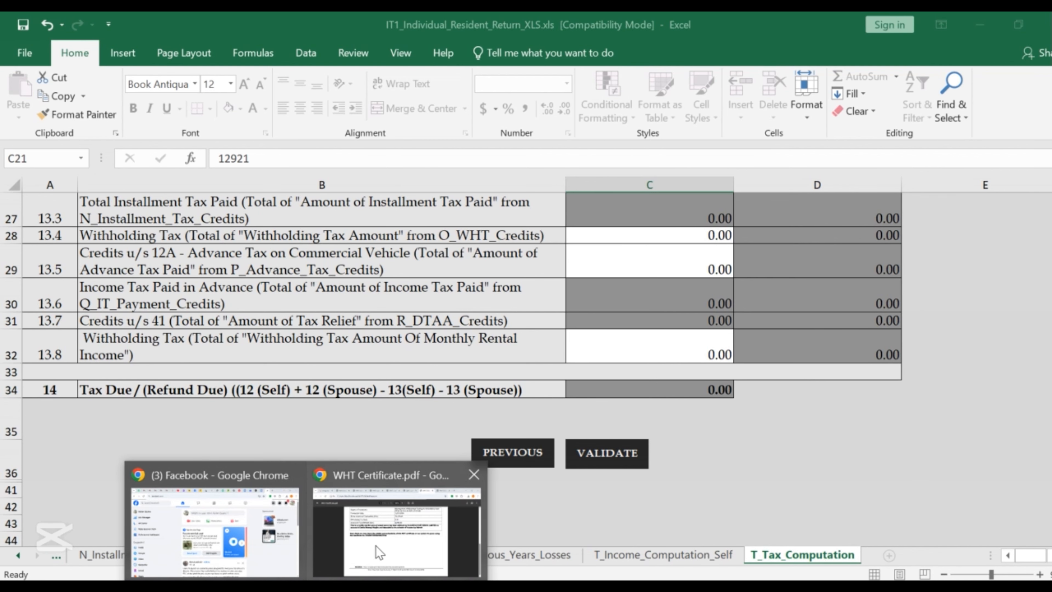
{"action": "left_click", "coordinate": [375, 545]}
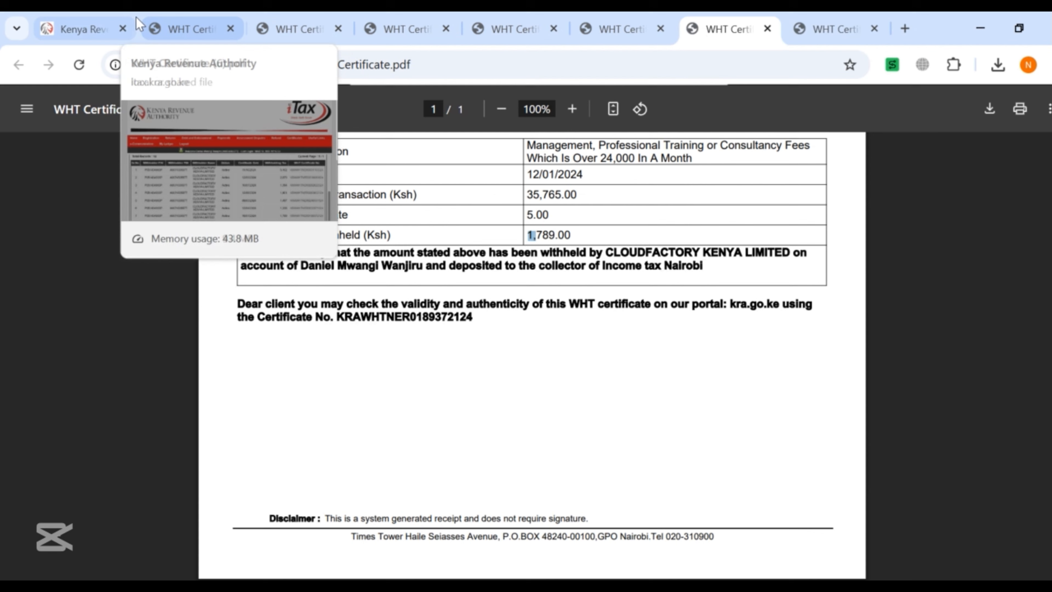
Compare WHT certificate gross amounts (102,027.00 in (6), 26,759.00 in (1)), ending on WHT Certificate.pdf.
{"action": "left_click", "coordinate": [199, 25]}
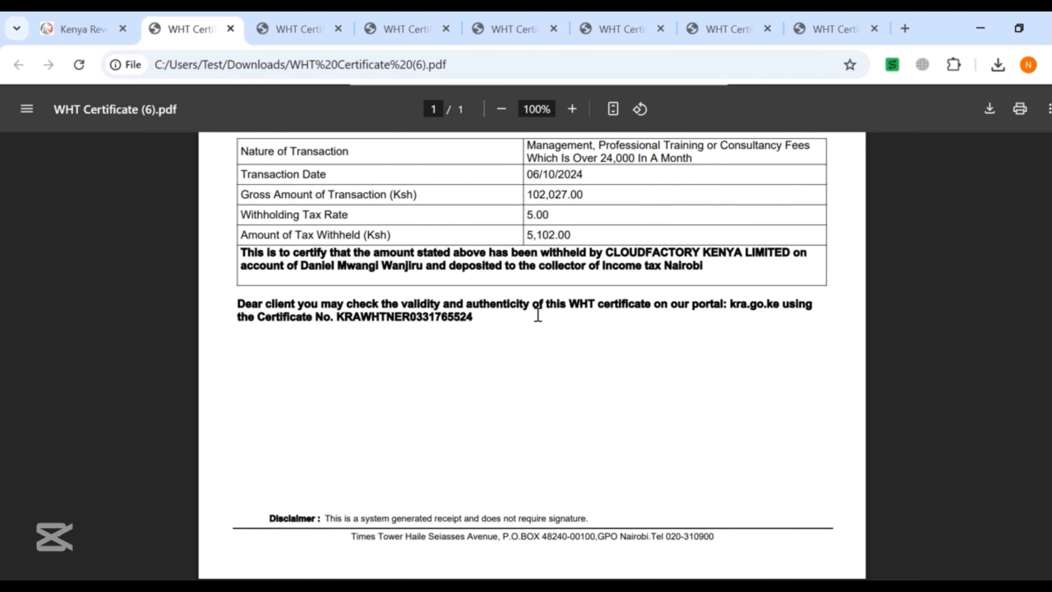
{"action": "left_click_drag", "start_coordinate": [589, 192], "coordinate": [532, 192]}
{"action": "left_click", "coordinate": [286, 31]}
{"action": "left_click", "coordinate": [859, 35]}
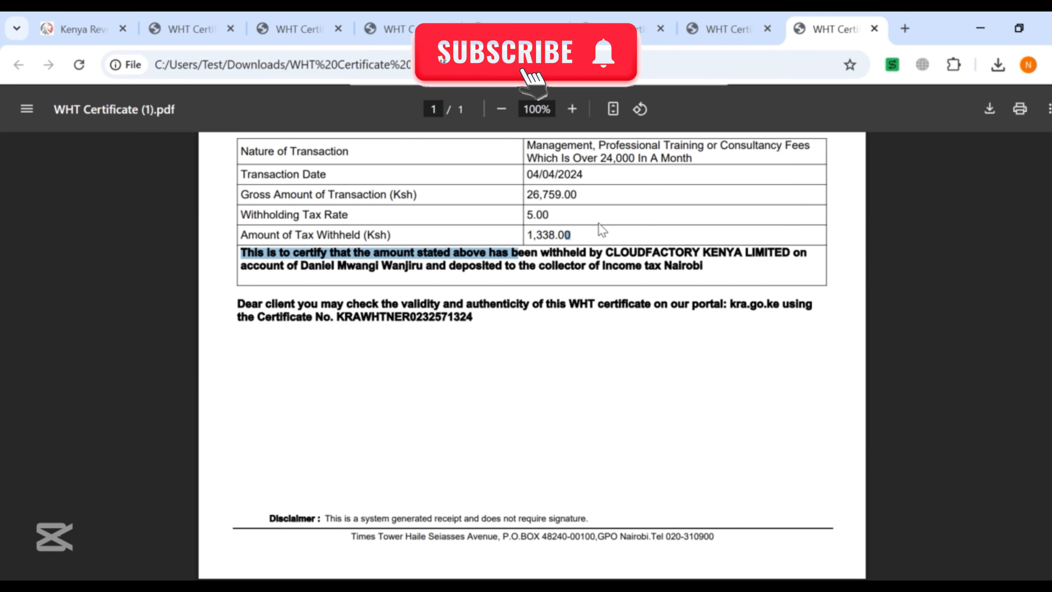
{"action": "left_click", "coordinate": [592, 234]}
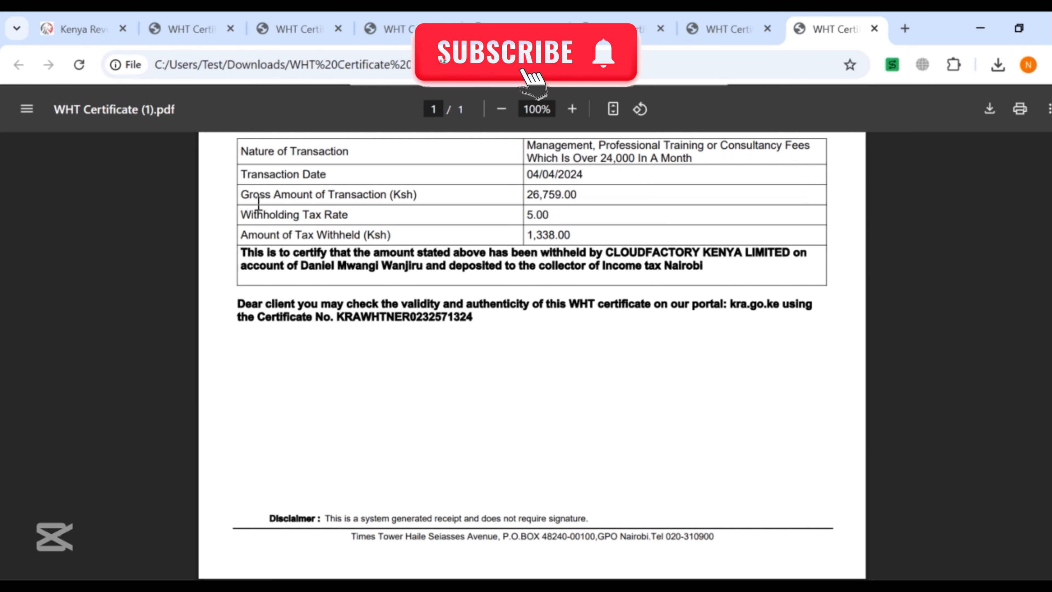
{"action": "left_click_drag", "start_coordinate": [245, 194], "coordinate": [315, 193]}
{"action": "left_click", "coordinate": [314, 194]}
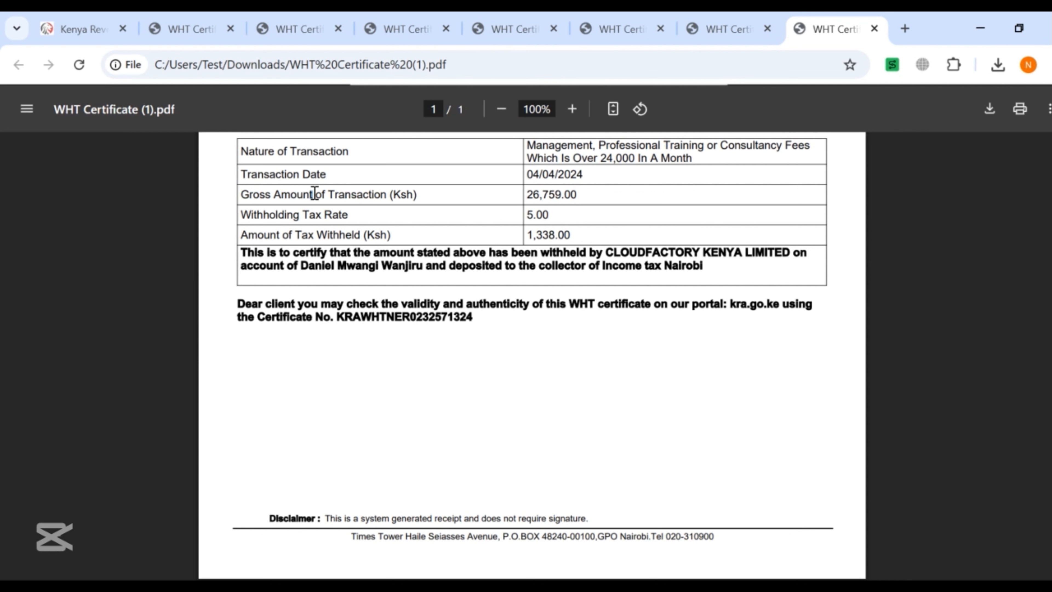
{"action": "left_click_drag", "start_coordinate": [577, 195], "coordinate": [524, 202]}
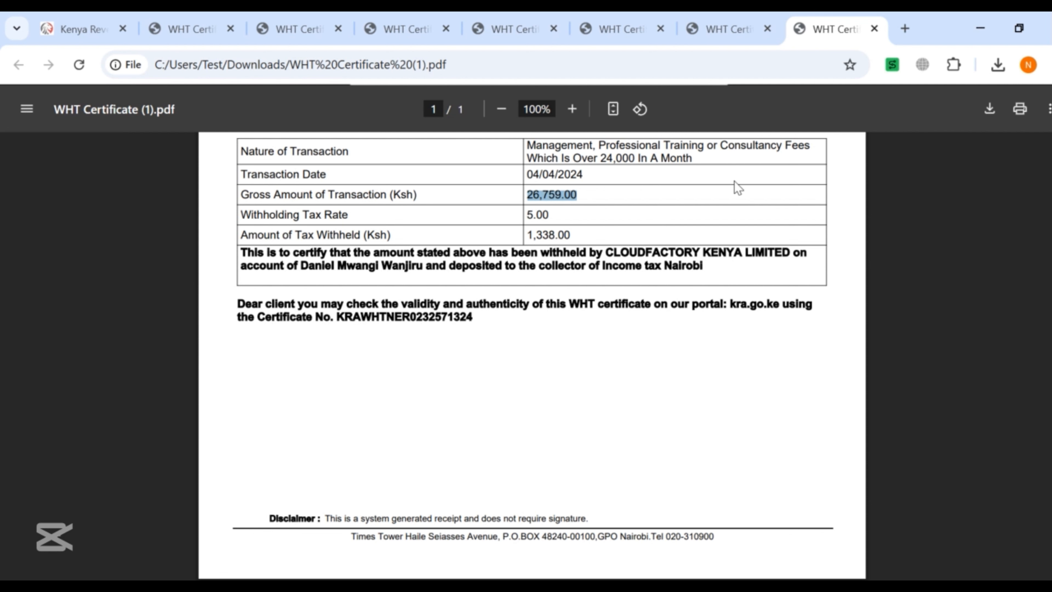
{"action": "left_click", "coordinate": [704, 36]}
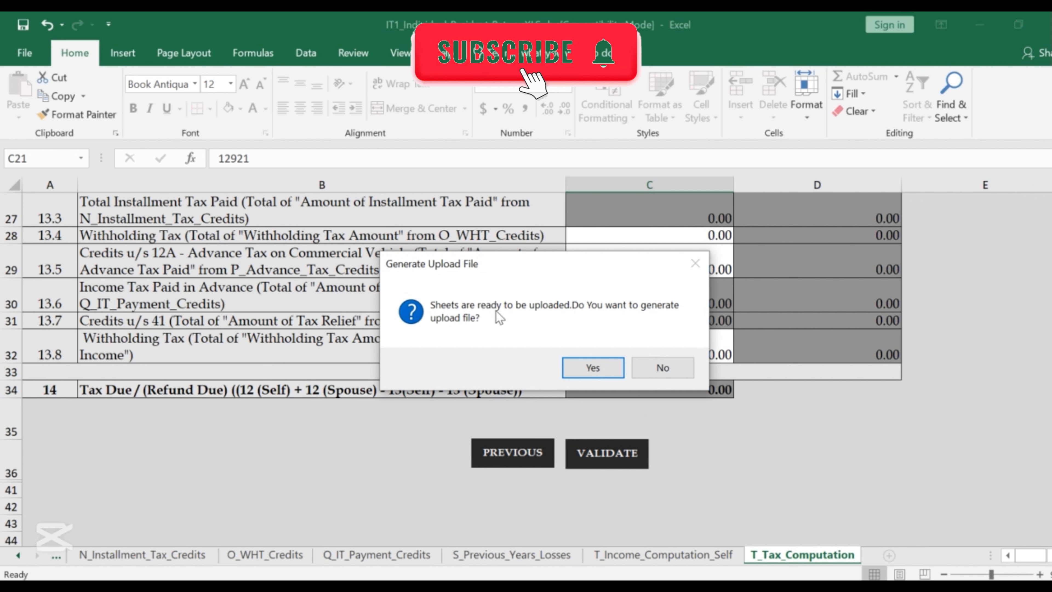
Generate the return's upload zip file in Documents, then return to the WHT certificate in Chrome.
{"action": "left_click", "coordinate": [588, 372]}
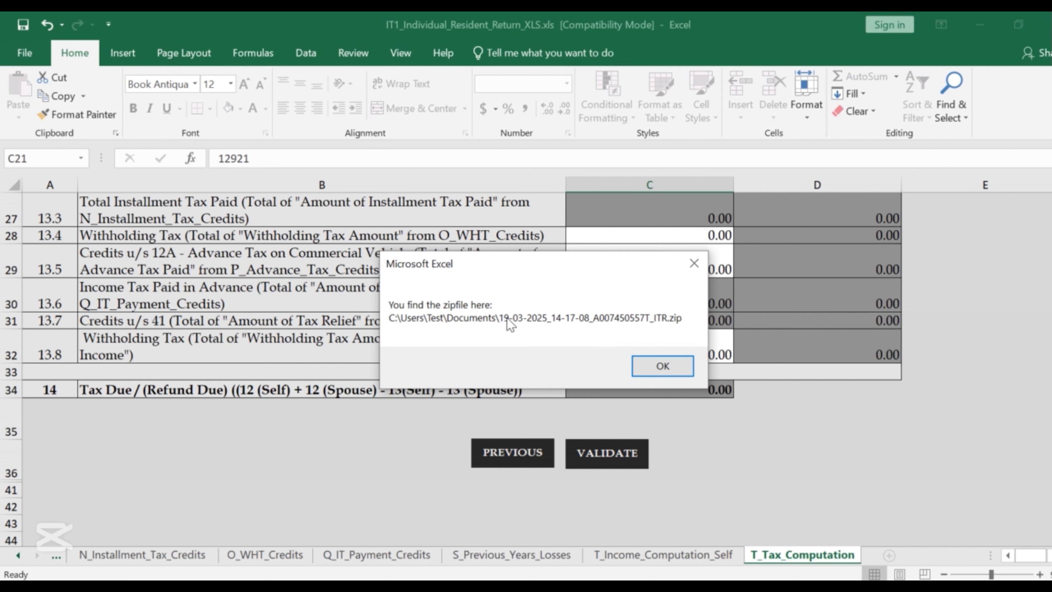
{"action": "left_click", "coordinate": [659, 364]}
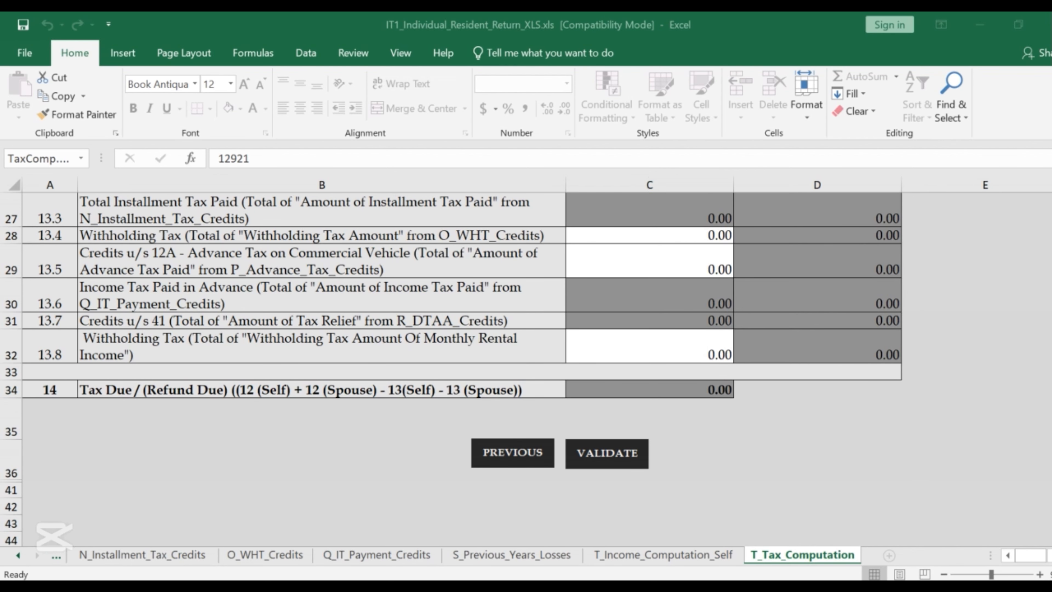
{"action": "left_click", "coordinate": [394, 520]}
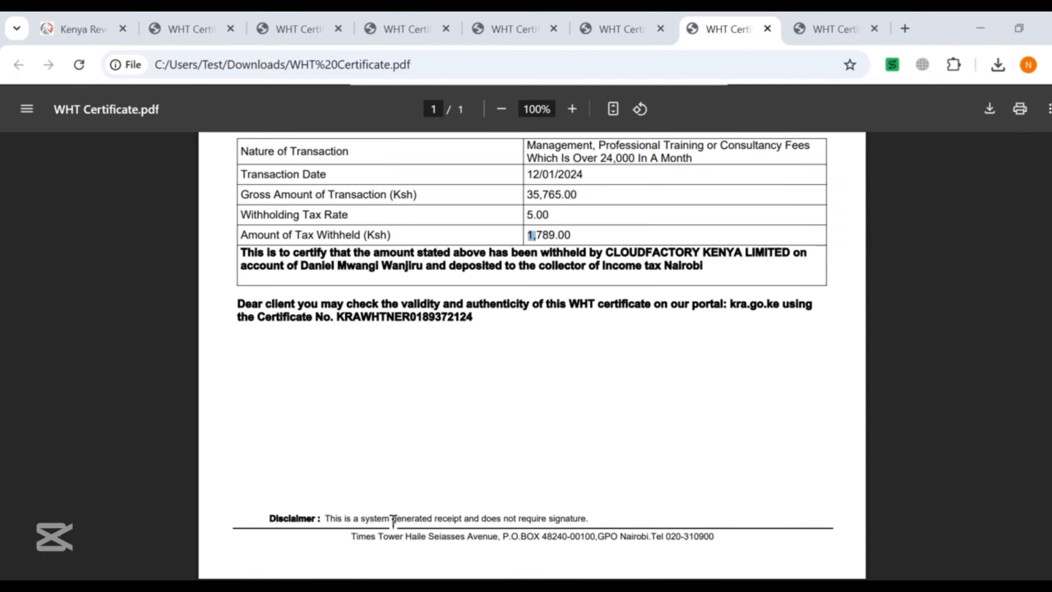
In iTax, file a new return under the Income Tax - Resident Individual obligation.
{"action": "left_click", "coordinate": [68, 29]}
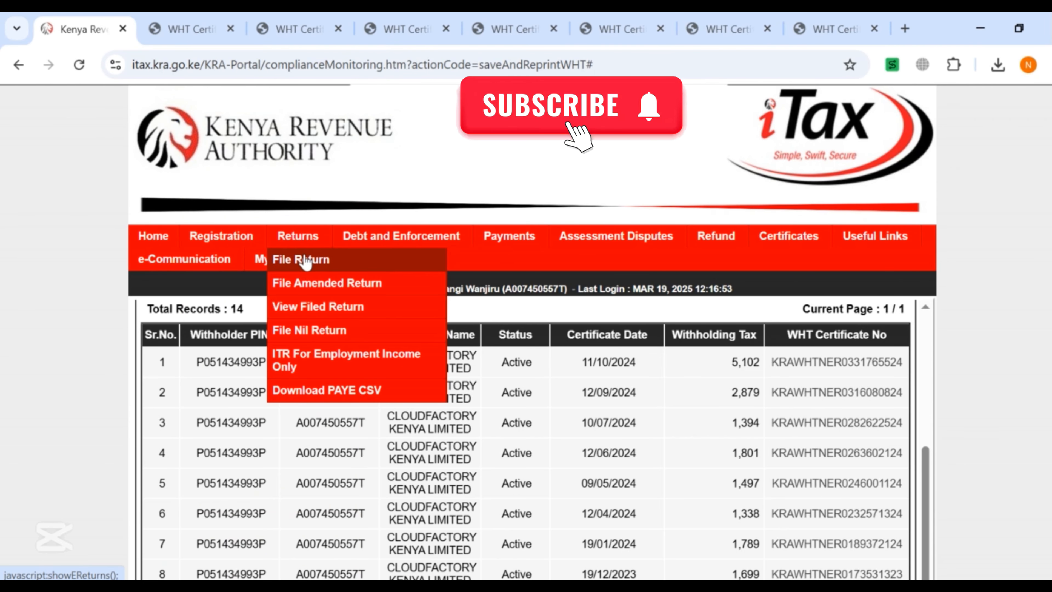
{"action": "left_click", "coordinate": [301, 259]}
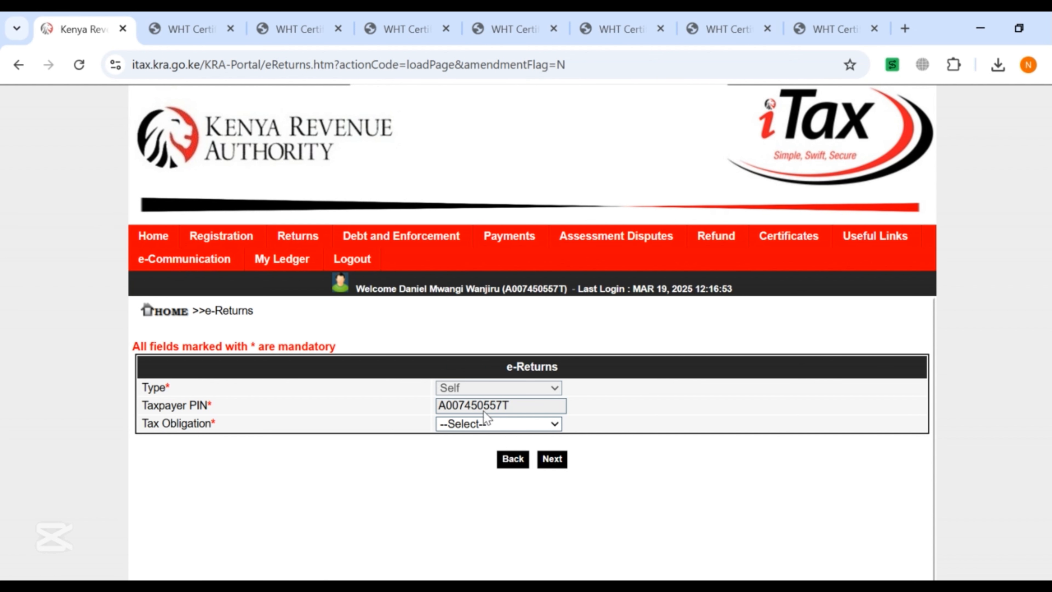
{"action": "mouse_move", "coordinate": [301, 240]}
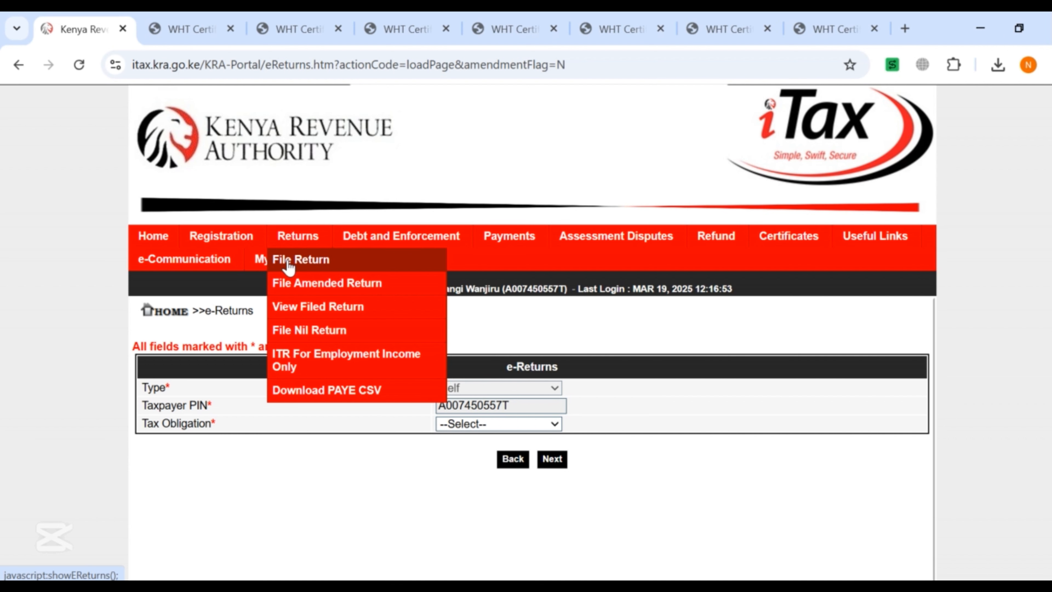
{"action": "left_click", "coordinate": [500, 424]}
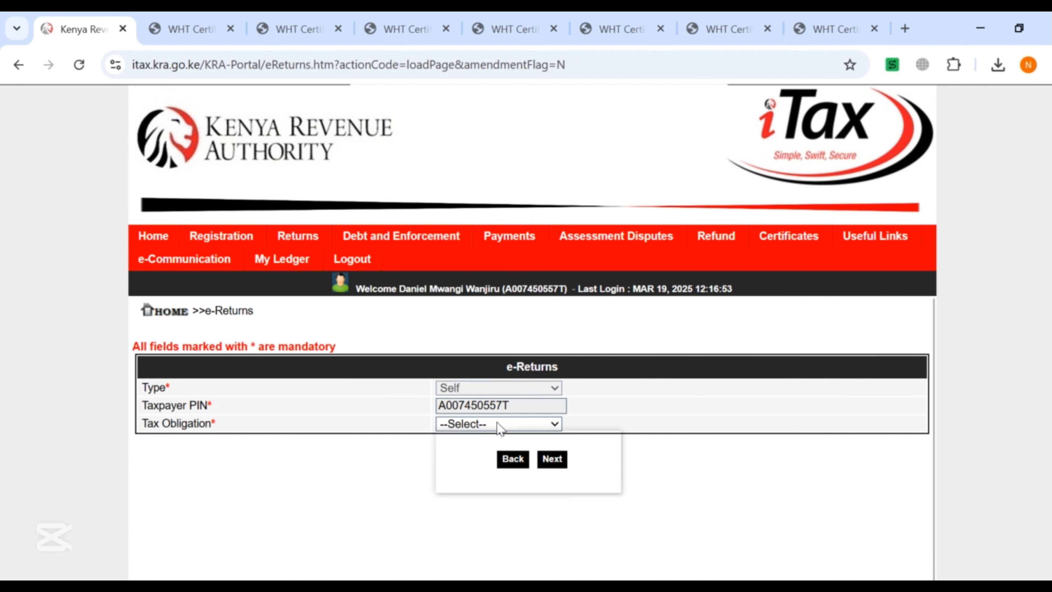
{"action": "left_click", "coordinate": [516, 462]}
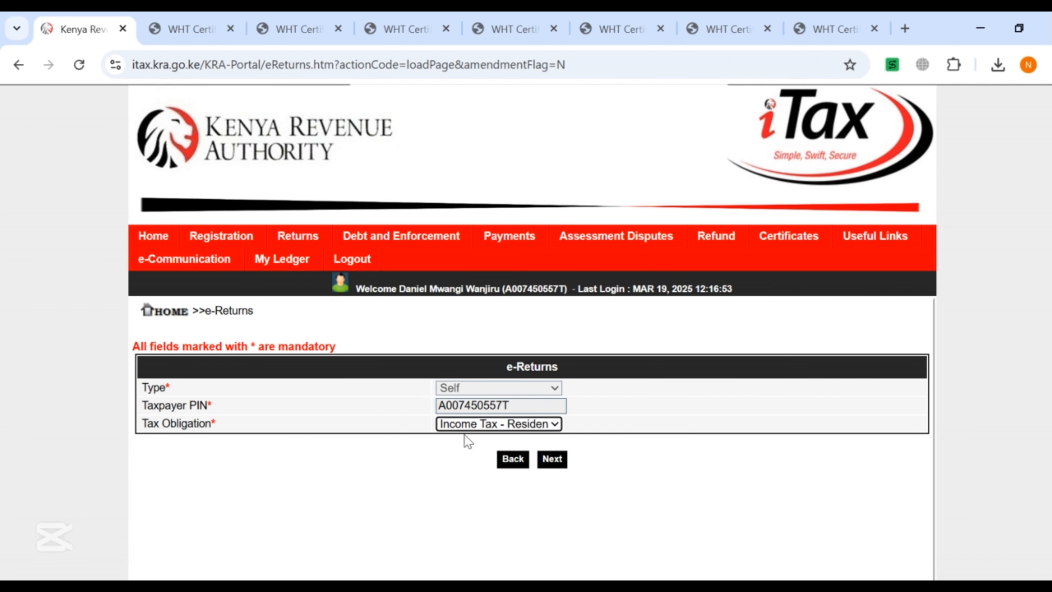
{"action": "left_click", "coordinate": [552, 460]}
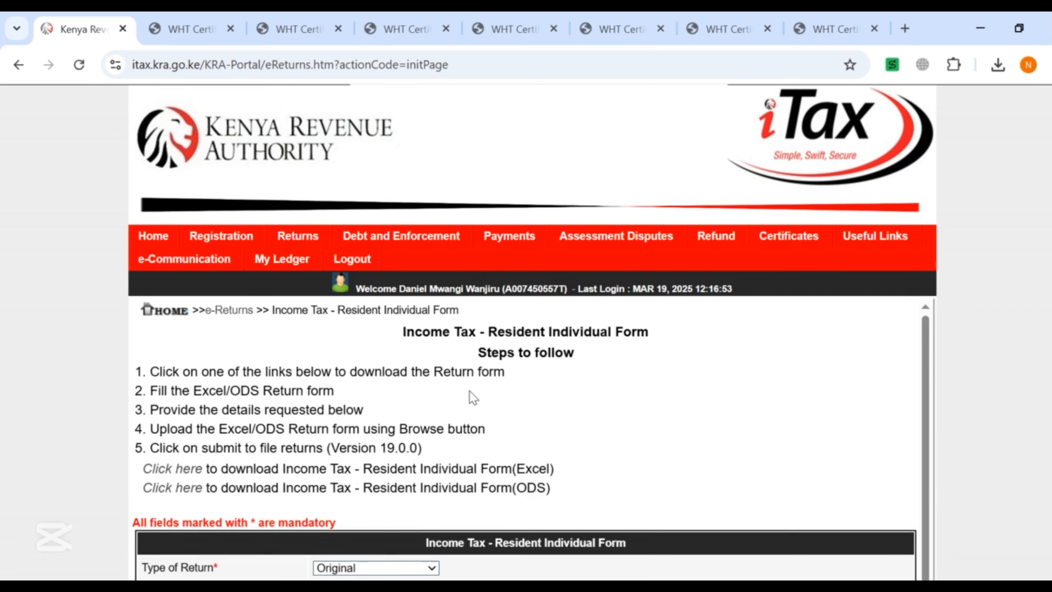
Scroll down the 01/01/2024–31/12/2024 return form and open the upload file chooser.
{"action": "scroll", "coordinate": [414, 396], "scroll_direction": "down", "scroll_amount": 3}
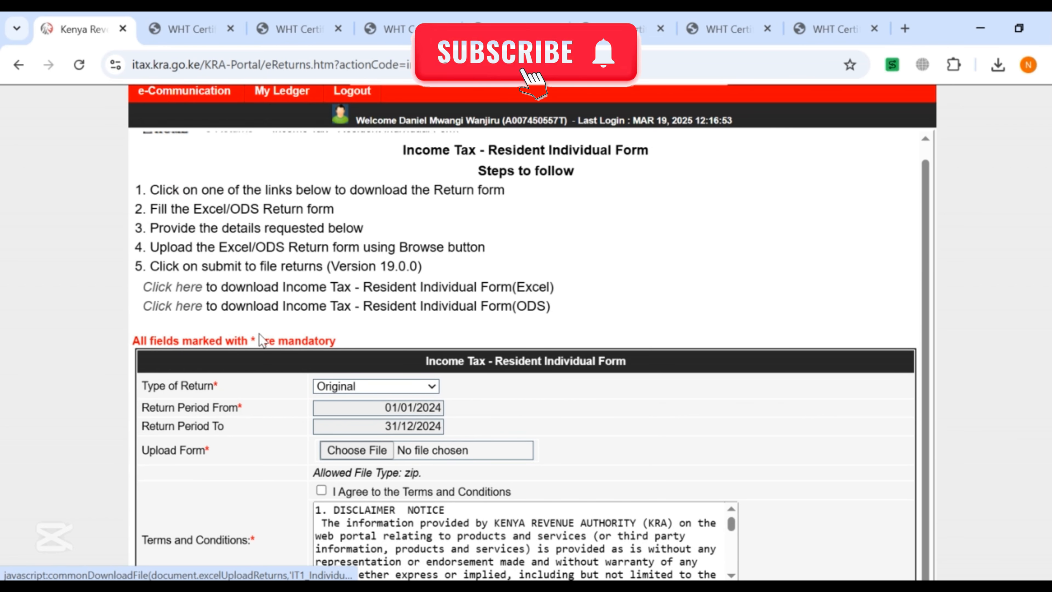
{"action": "scroll", "coordinate": [352, 426], "scroll_direction": "down", "scroll_amount": 3}
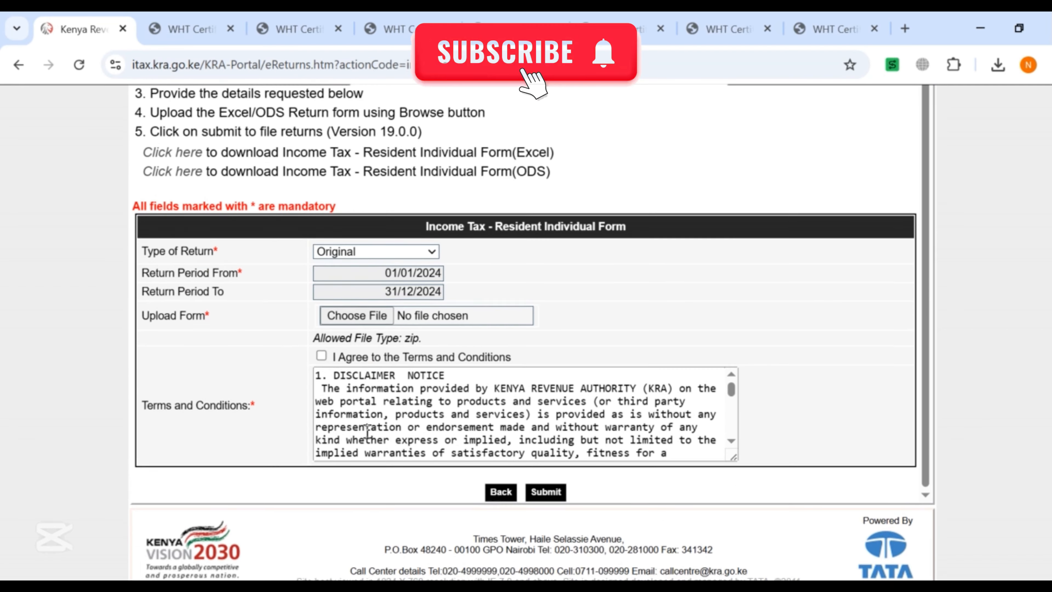
{"action": "left_click", "coordinate": [336, 297]}
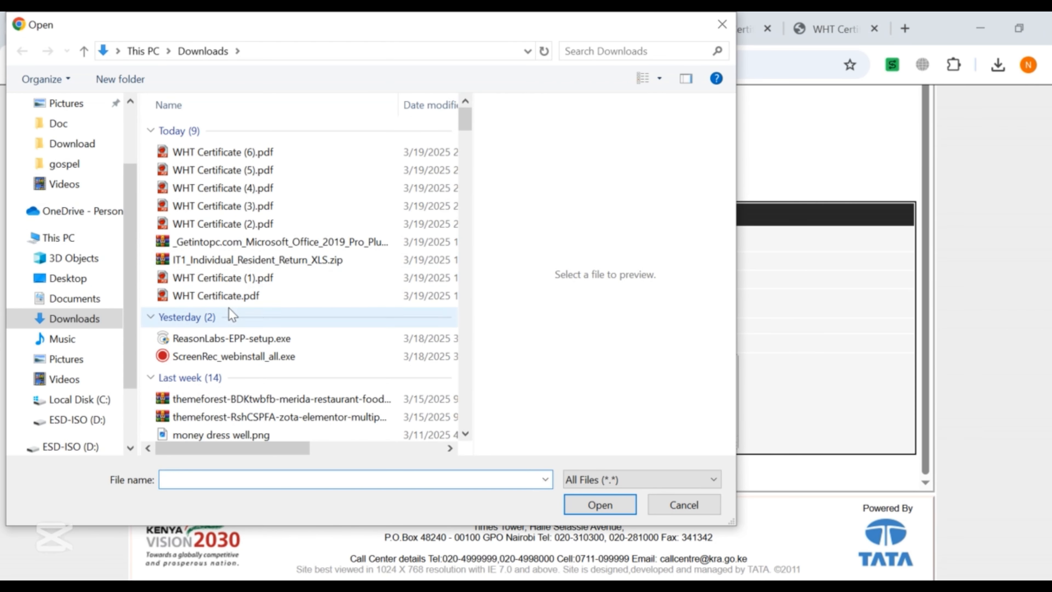
Attach the 19-03-2025…57T_ITR.zip file from Documents to the return's Upload Form field.
{"action": "scroll", "coordinate": [68, 186], "scroll_direction": "up", "scroll_amount": 1}
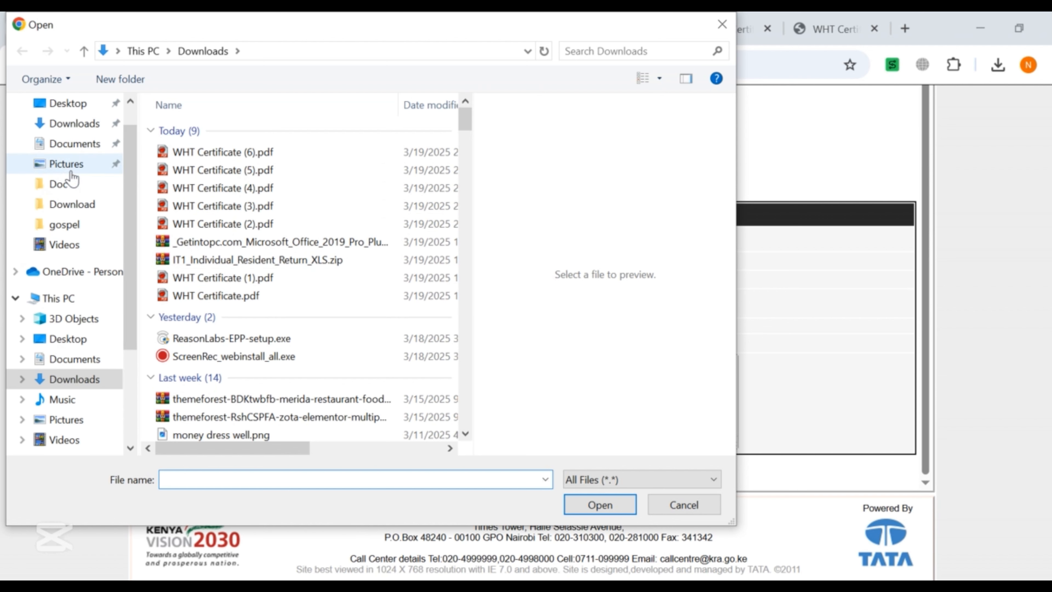
{"action": "left_click", "coordinate": [83, 150]}
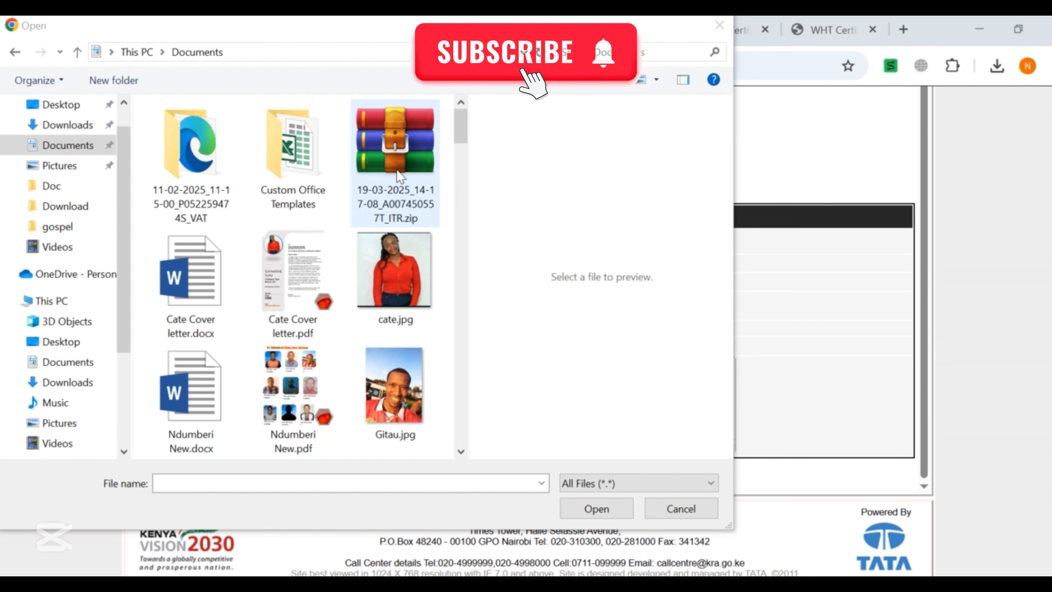
{"action": "left_click", "coordinate": [399, 145]}
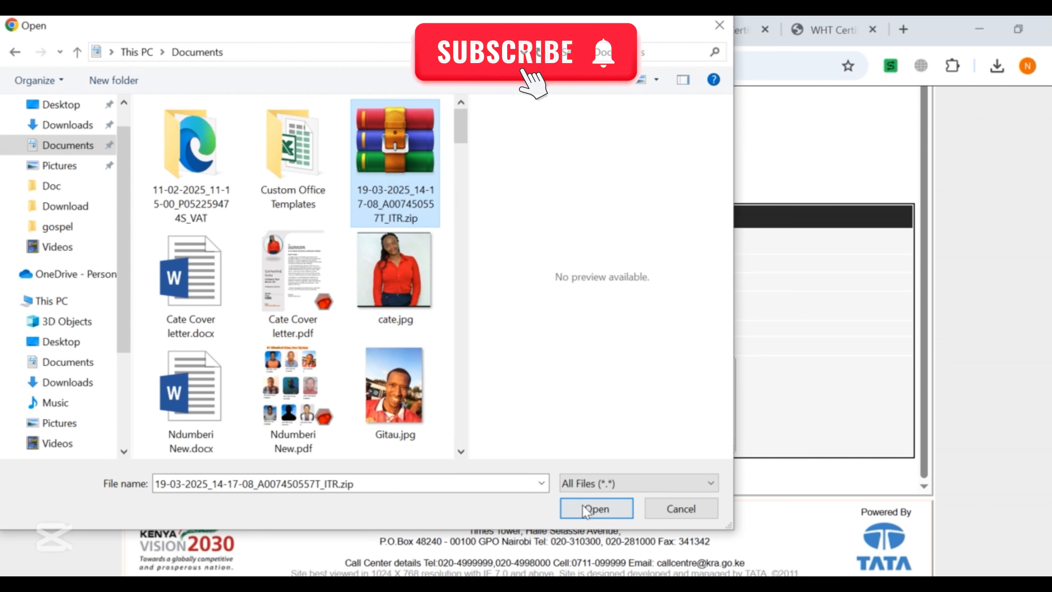
{"action": "left_click", "coordinate": [597, 508]}
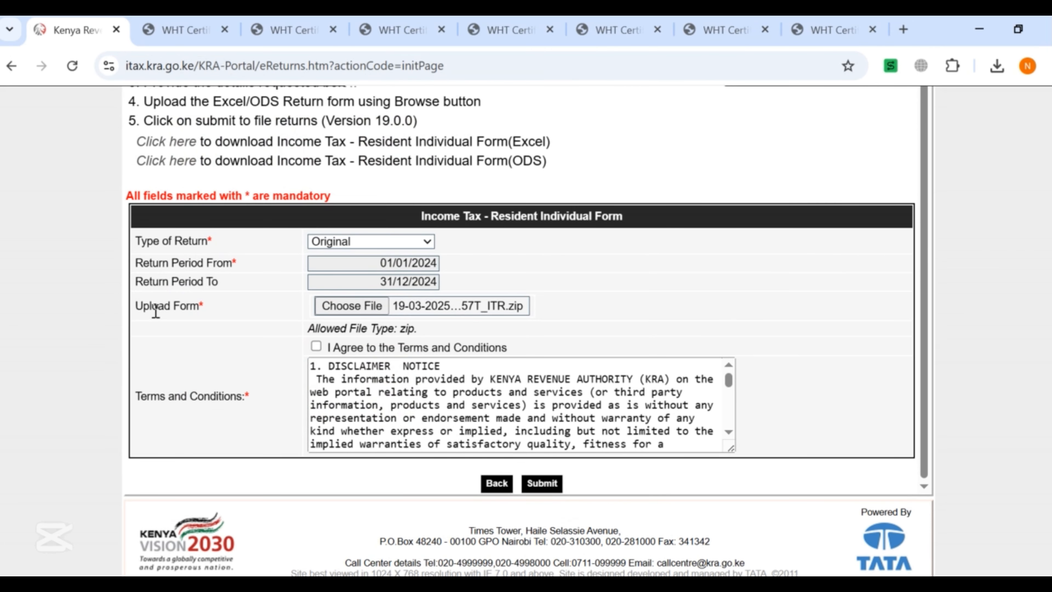
Accept the terms and conditions and submit the zipped return for upload.
{"action": "left_click", "coordinate": [317, 347]}
{"action": "scroll", "coordinate": [537, 375], "scroll_direction": "down", "scroll_amount": 20}
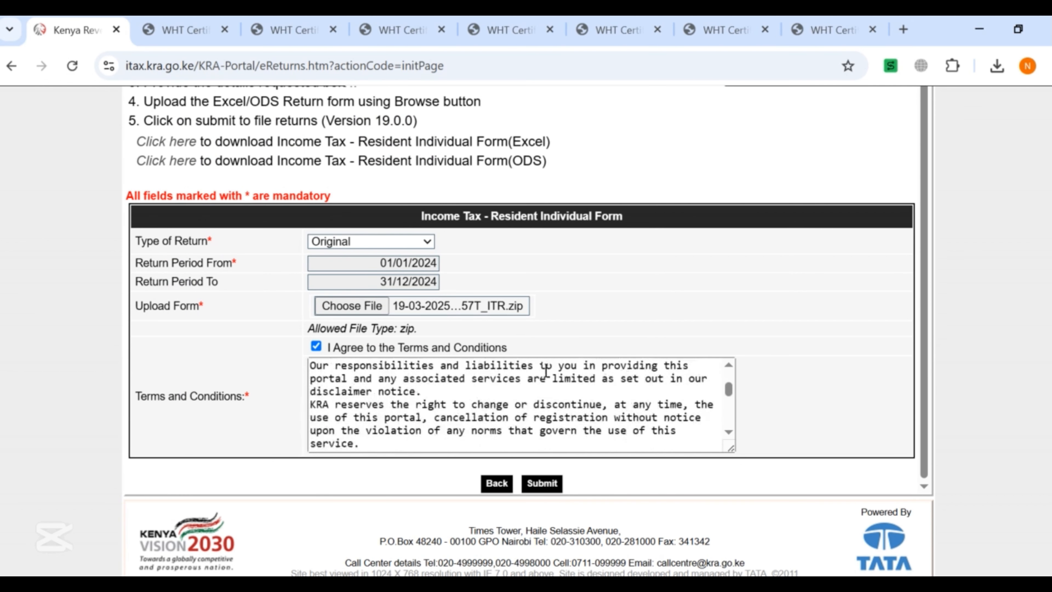
{"action": "scroll", "coordinate": [554, 385], "scroll_direction": "down", "scroll_amount": 5}
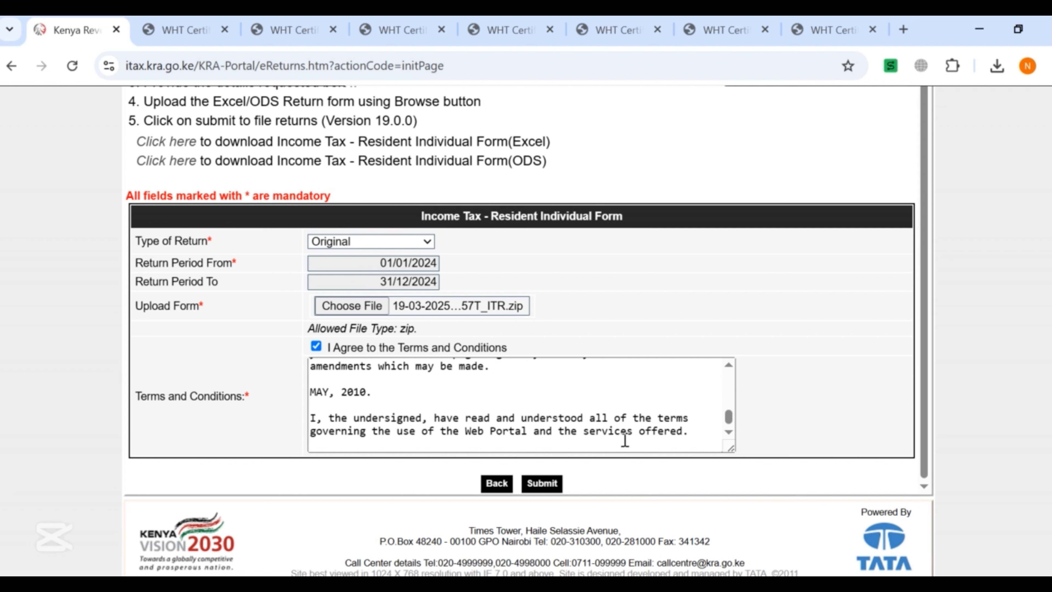
{"action": "left_click", "coordinate": [541, 483]}
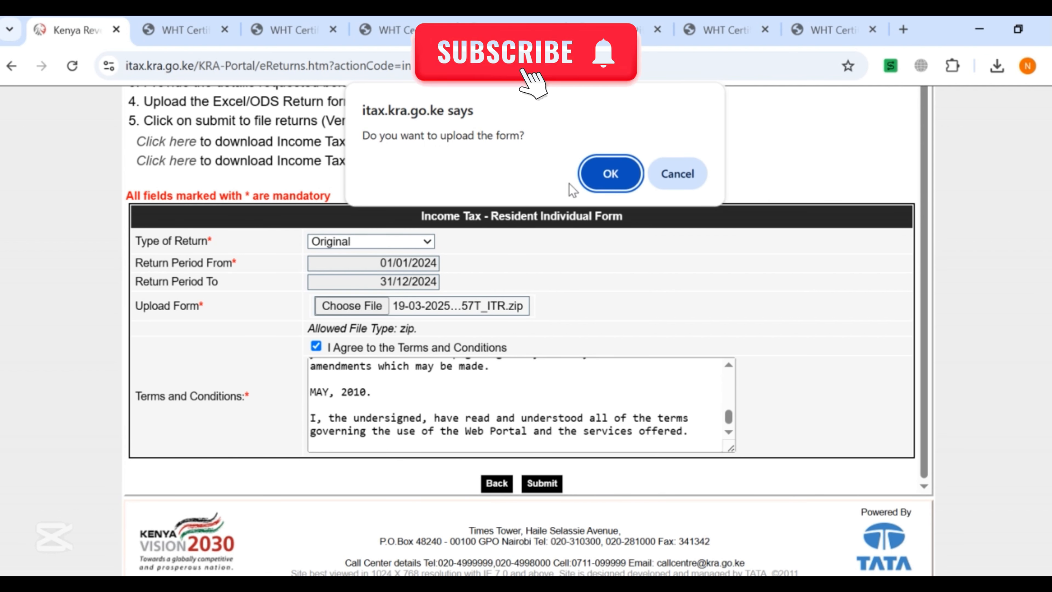
{"action": "left_click", "coordinate": [611, 182]}
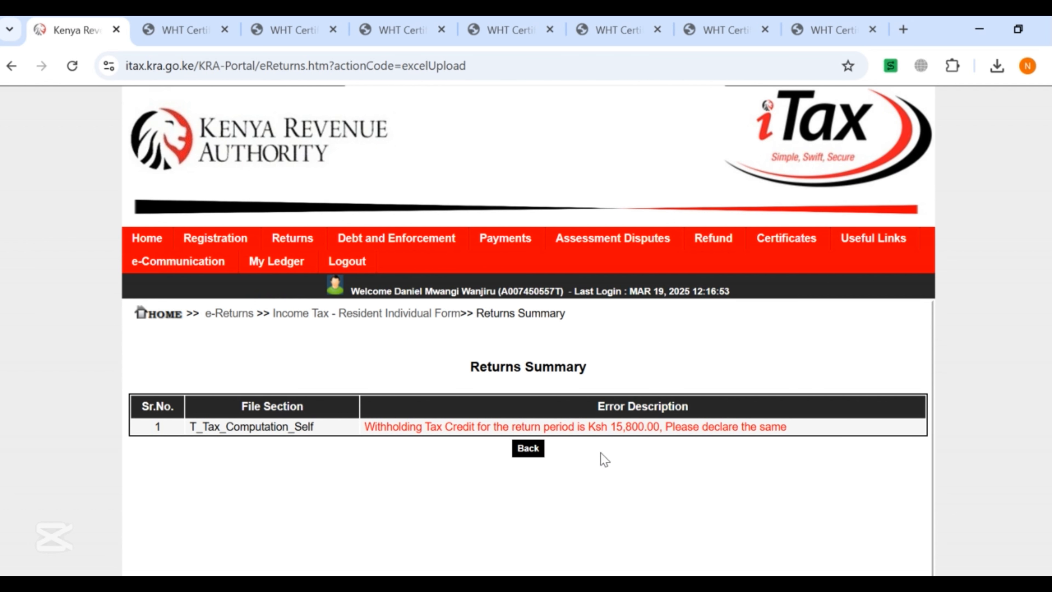
Leave the Ksh 15,800.00 withholding credit error page and return to the Excel return workbook.
{"action": "left_click", "coordinate": [537, 456]}
{"action": "mouse_move", "coordinate": [597, 585]}
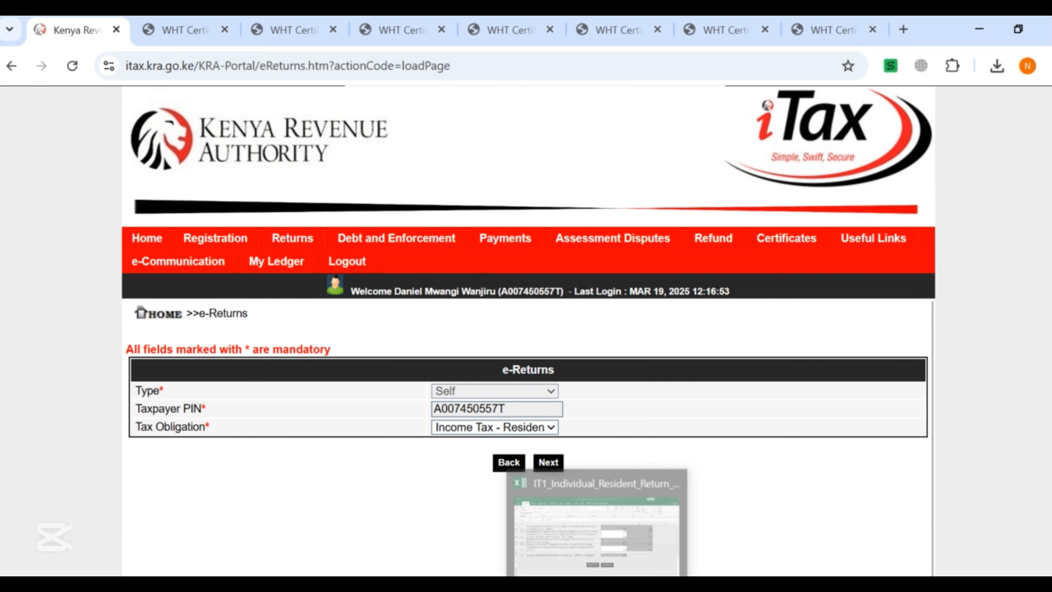
{"action": "left_click", "coordinate": [596, 534]}
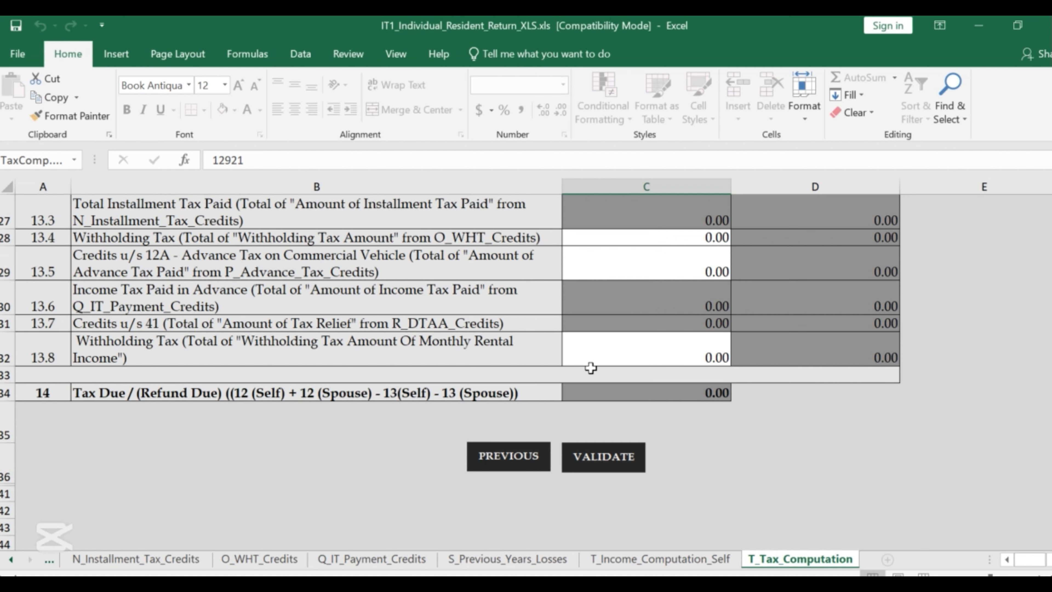
Check the iTax browser window, then come back to the Excel return workbook.
{"action": "scroll", "coordinate": [685, 367], "scroll_direction": "up", "scroll_amount": 4}
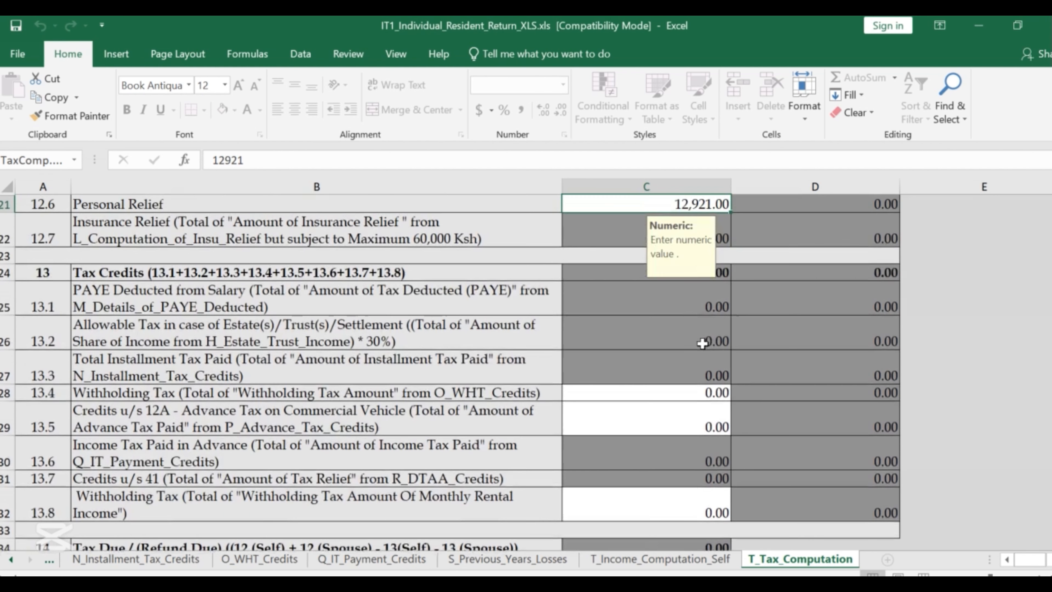
{"action": "scroll", "coordinate": [706, 352], "scroll_direction": "up", "scroll_amount": 1}
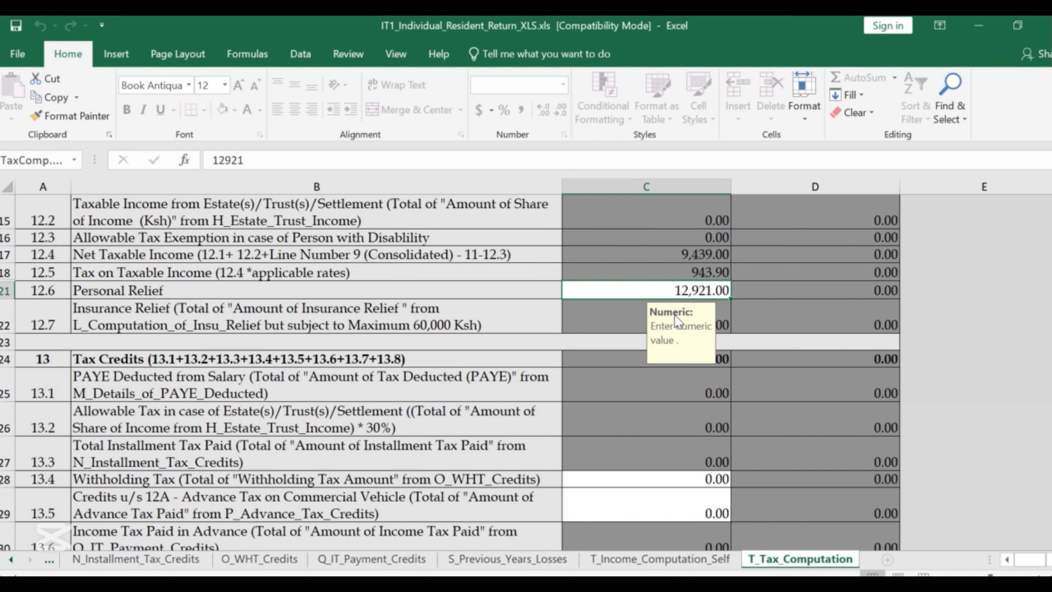
{"action": "mouse_move", "coordinate": [384, 556]}
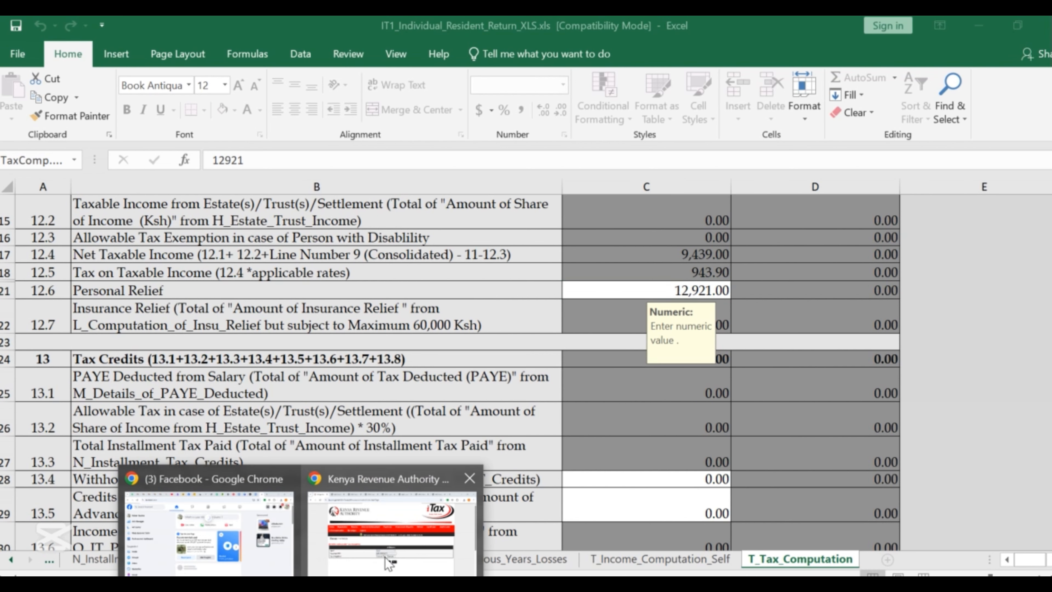
{"action": "left_click", "coordinate": [419, 538]}
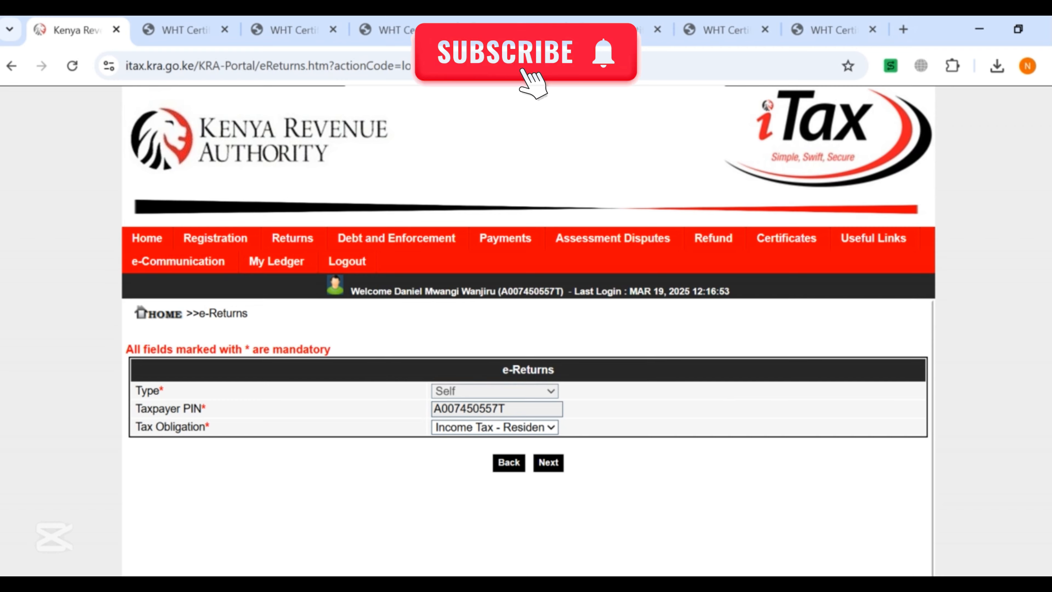
{"action": "key", "text": "alt+Tab"}
Enter 15800 as Personal Relief in C21 and accept the over-13944 limit warning.
{"action": "double_click", "coordinate": [711, 298]}
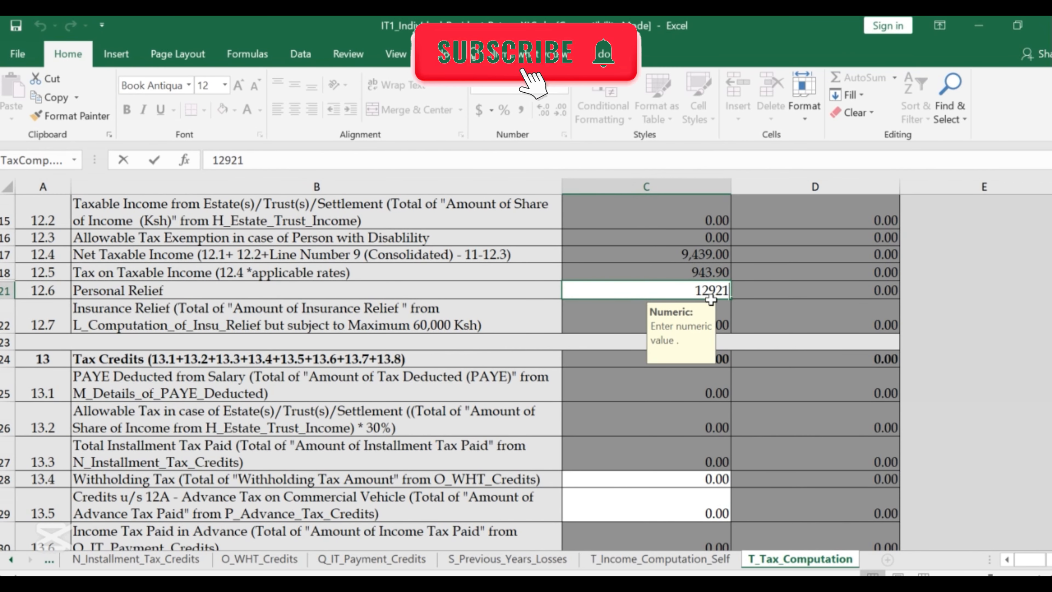
{"action": "type", "text": "156"}
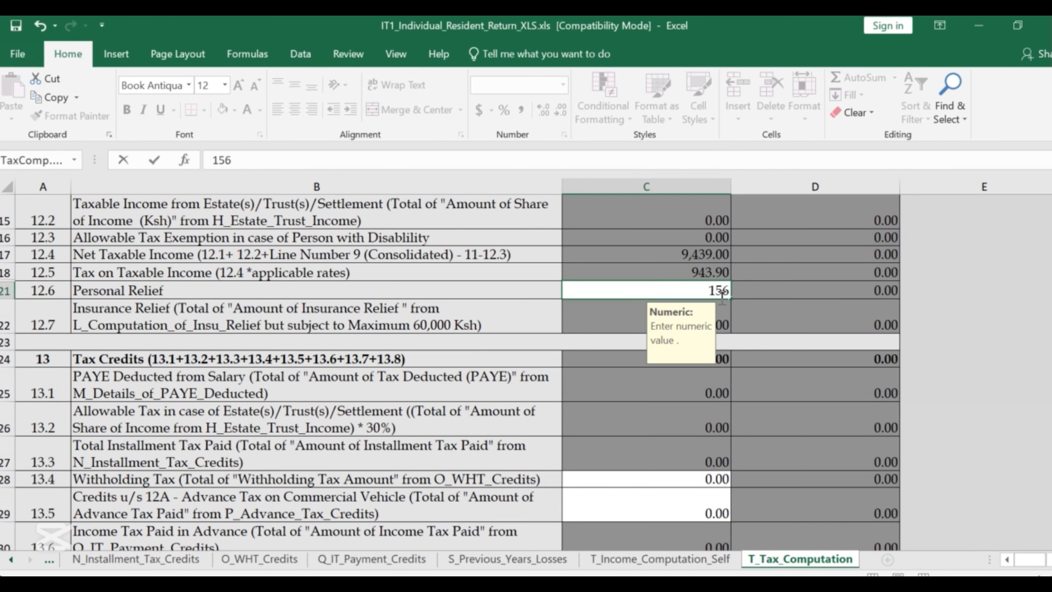
{"action": "key", "text": "BackSpace"}
{"action": "type", "text": "800"}
{"action": "key", "text": "Return"}
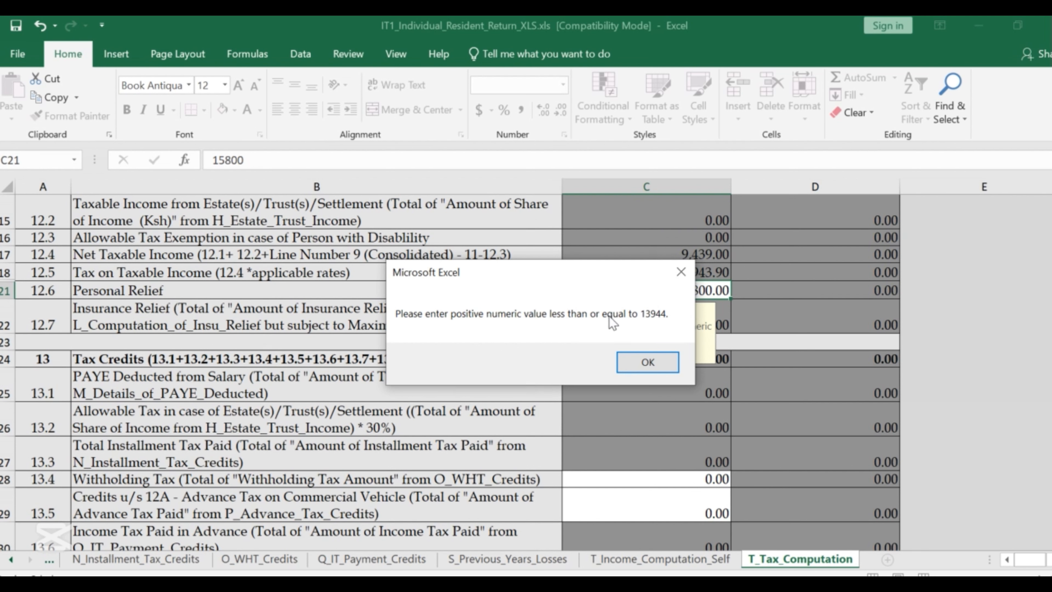
{"action": "left_click", "coordinate": [647, 362]}
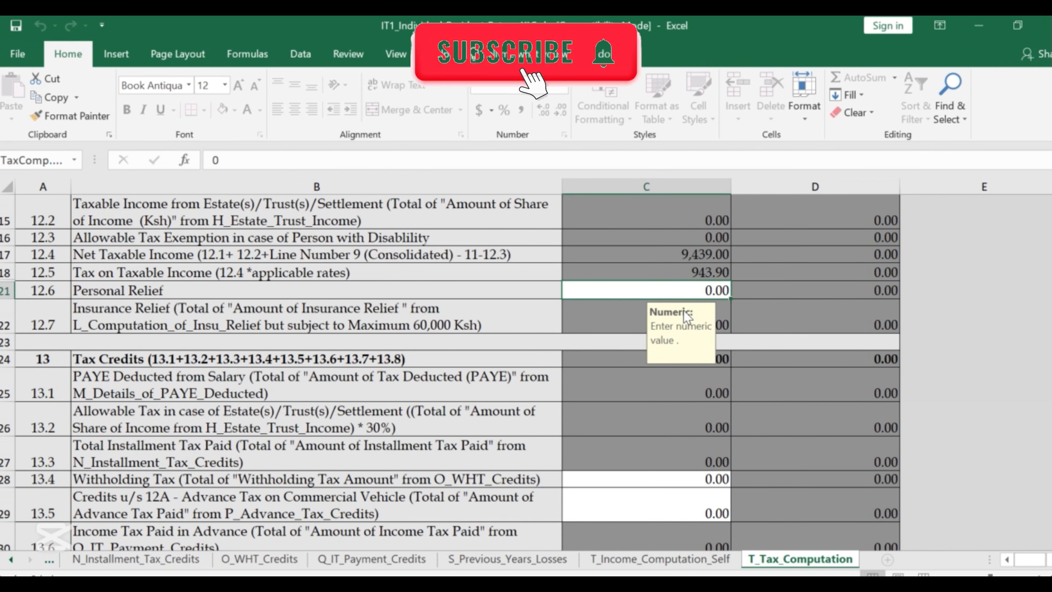
{"action": "scroll", "coordinate": [683, 309], "scroll_direction": "down", "scroll_amount": 5}
{"action": "scroll", "coordinate": [682, 318], "scroll_direction": "up", "scroll_amount": 4}
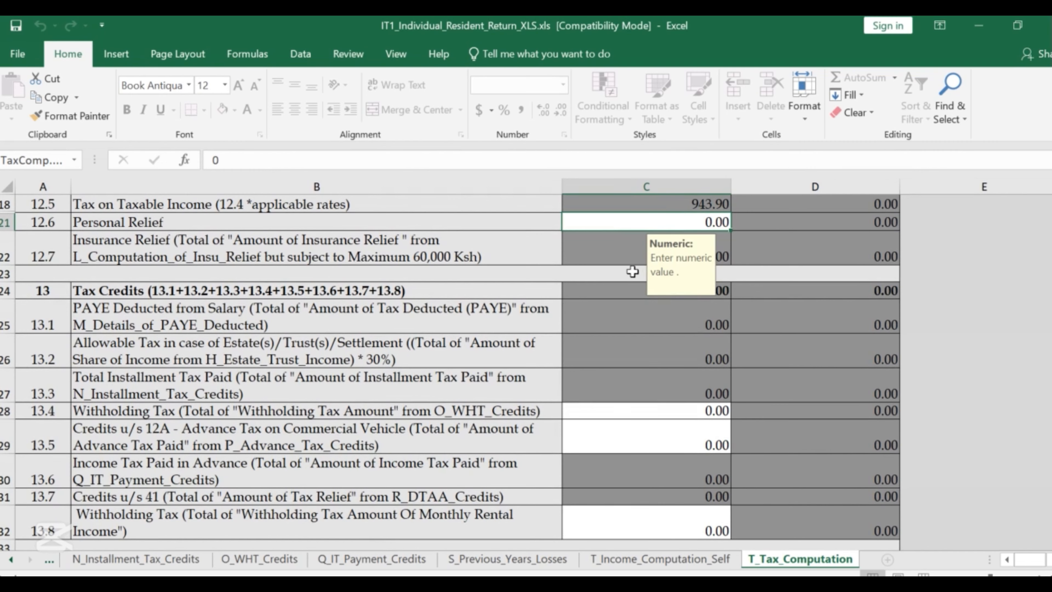
{"action": "scroll", "coordinate": [637, 272], "scroll_direction": "up", "scroll_amount": 5}
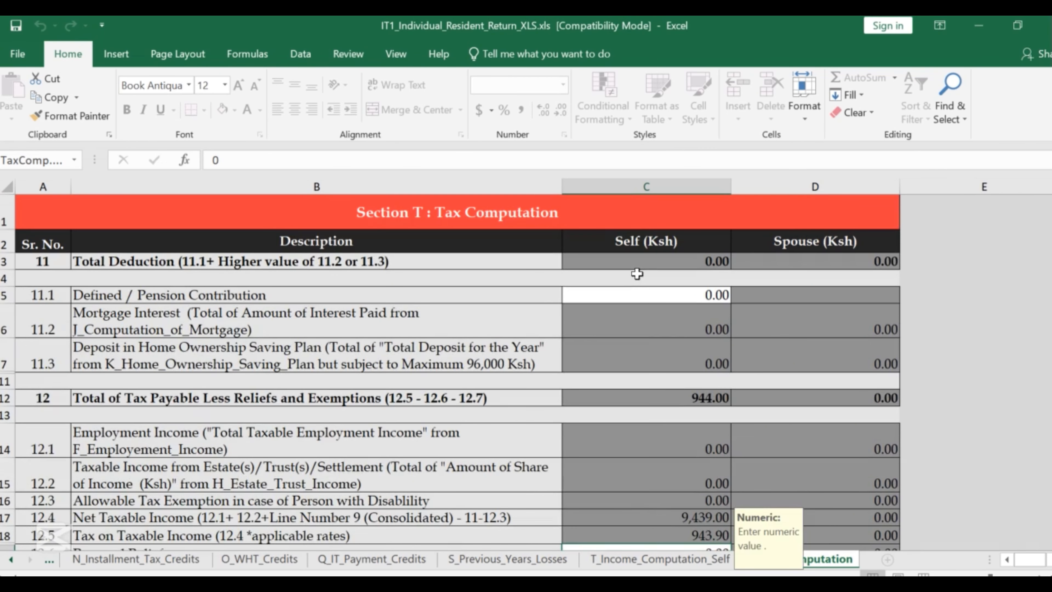
{"action": "scroll", "coordinate": [637, 273], "scroll_direction": "down", "scroll_amount": 6}
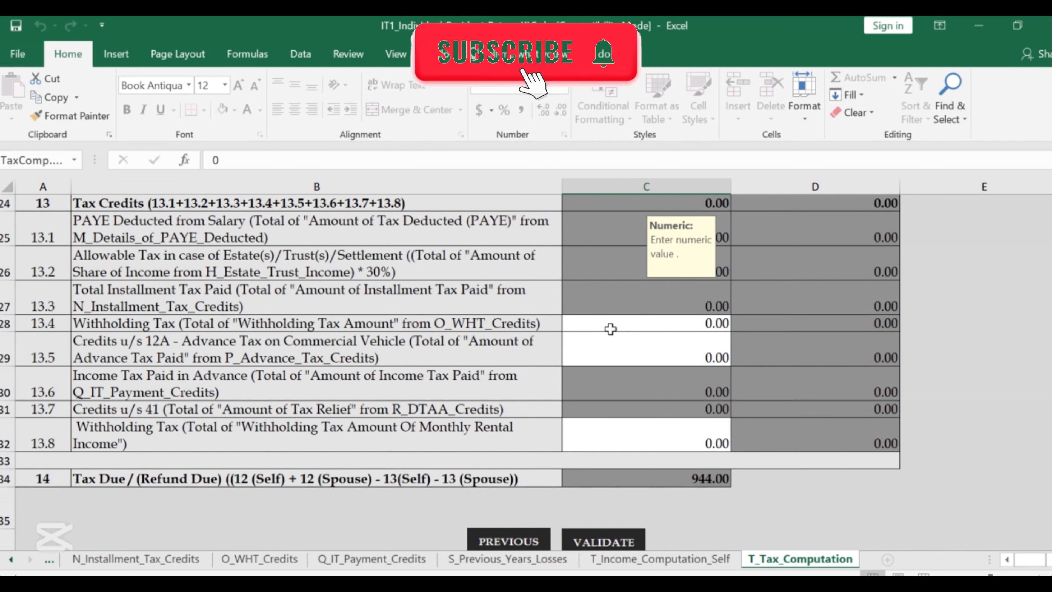
Enter 12921 as Withholding Tax on line 13.4, turning Tax Due into -11,977.00.
{"action": "left_click", "coordinate": [625, 321]}
{"action": "type", "text": "12"}
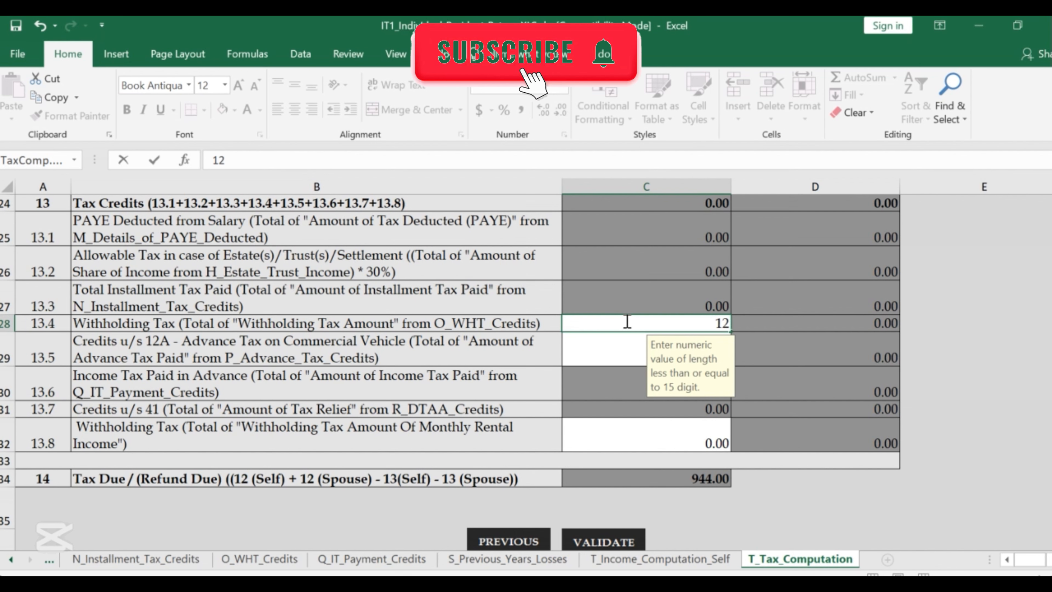
{"action": "type", "text": "921"}
{"action": "left_click", "coordinate": [778, 314]}
{"action": "double_click", "coordinate": [779, 314]}
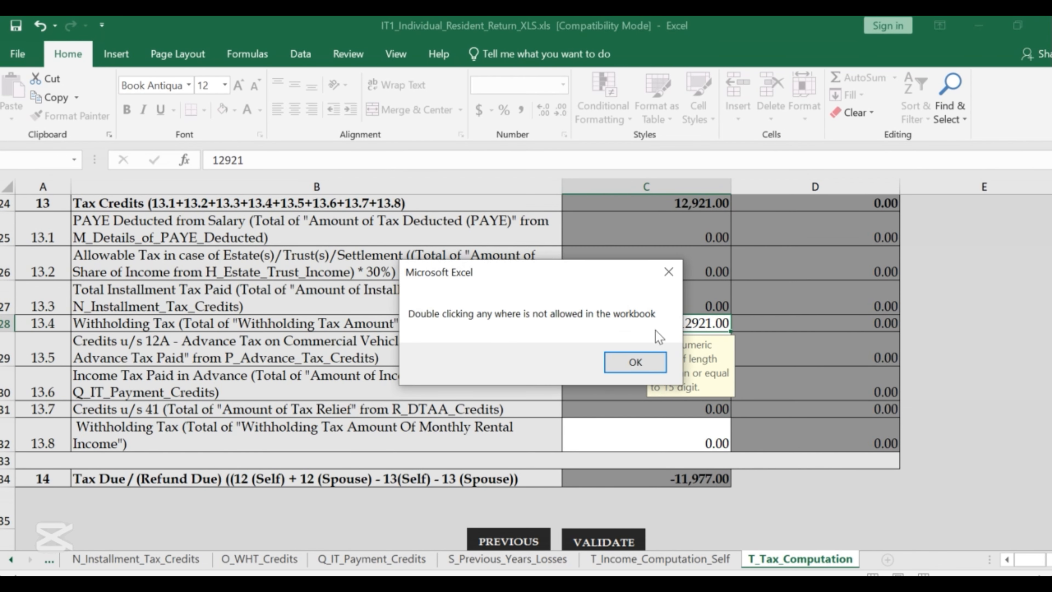
{"action": "left_click", "coordinate": [630, 363]}
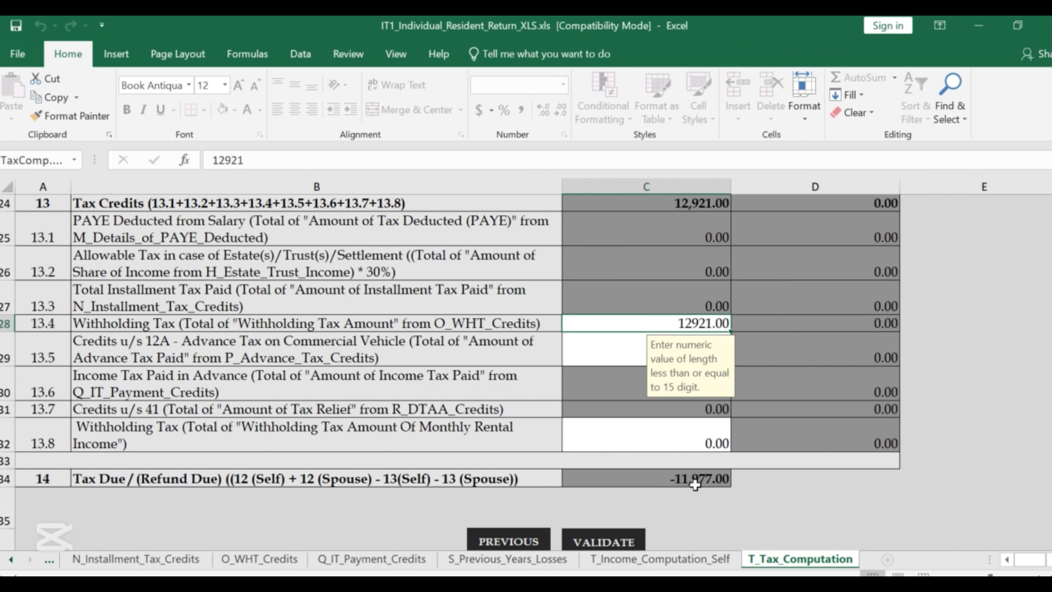
{"action": "scroll", "coordinate": [637, 428], "scroll_direction": "down", "scroll_amount": 2}
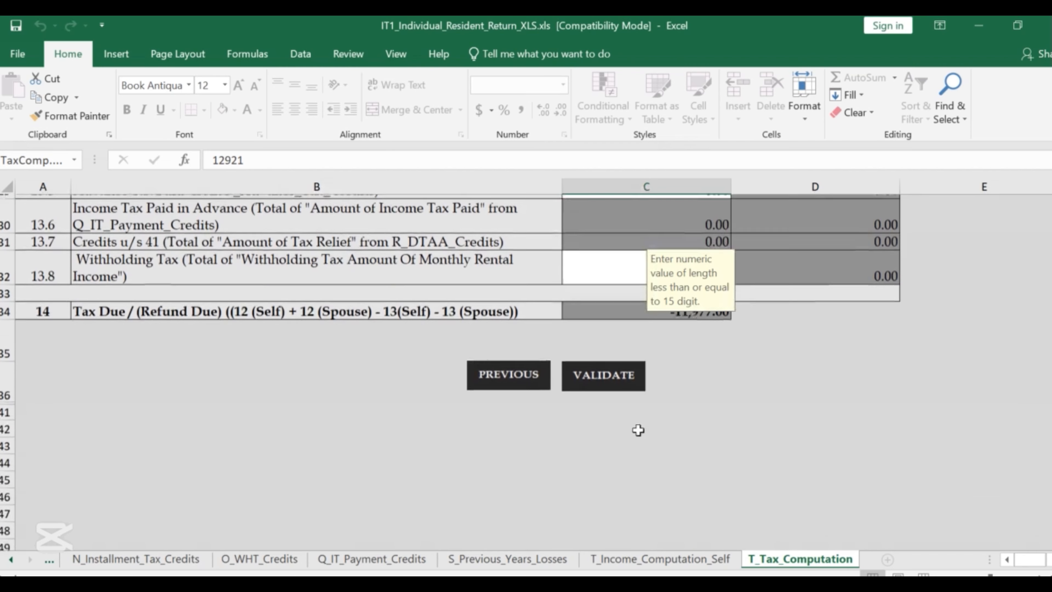
{"action": "scroll", "coordinate": [694, 404], "scroll_direction": "up", "scroll_amount": 6}
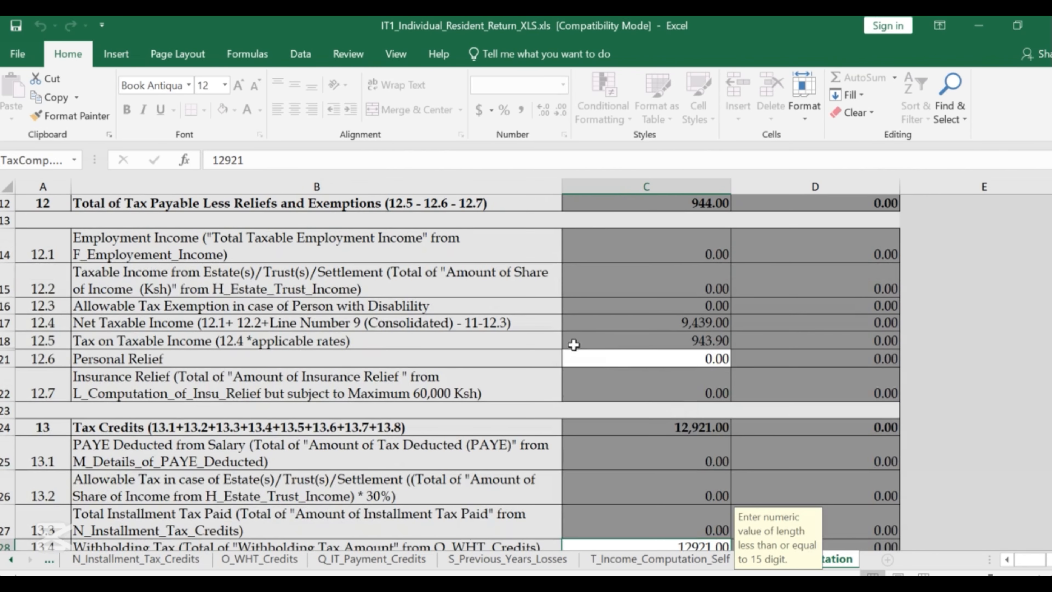
{"action": "scroll", "coordinate": [469, 416], "scroll_direction": "down", "scroll_amount": 1}
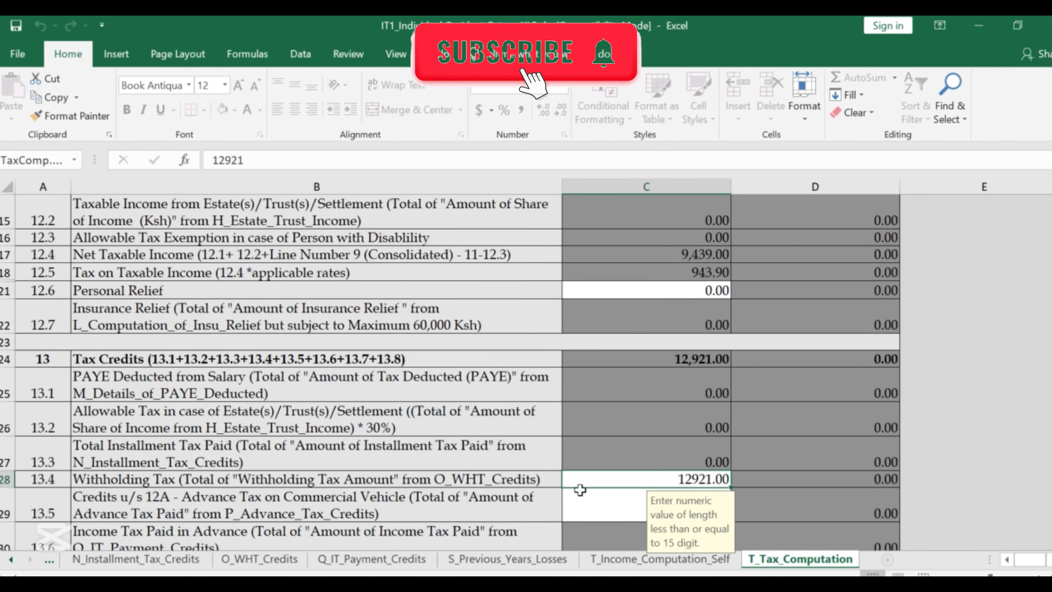
{"action": "scroll", "coordinate": [580, 489], "scroll_direction": "down", "scroll_amount": 3}
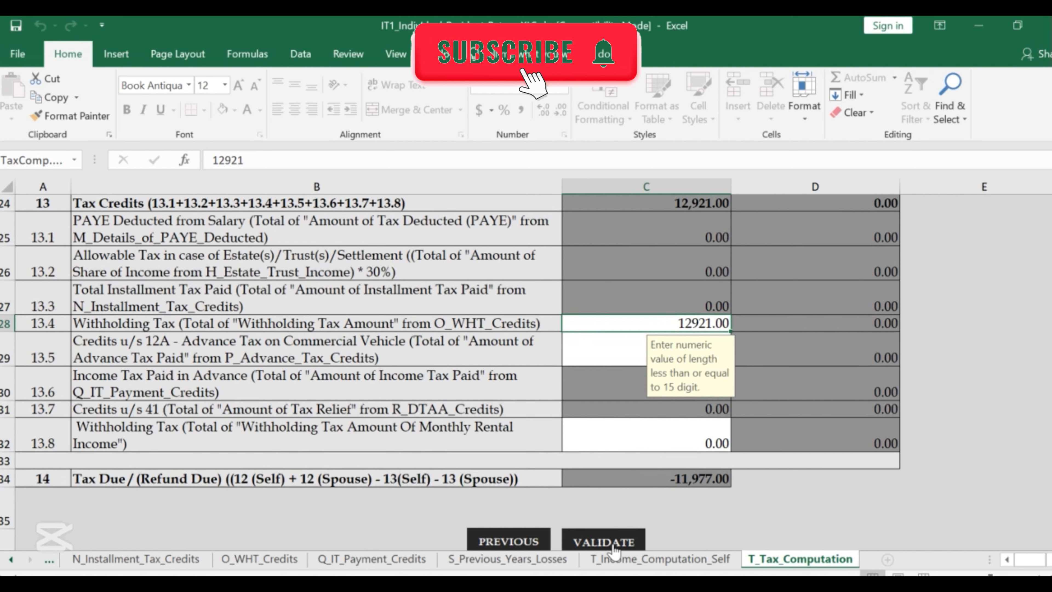
Run the VALIDATE macro on the T_Tax_Computation sheet.
{"action": "left_click", "coordinate": [613, 544]}
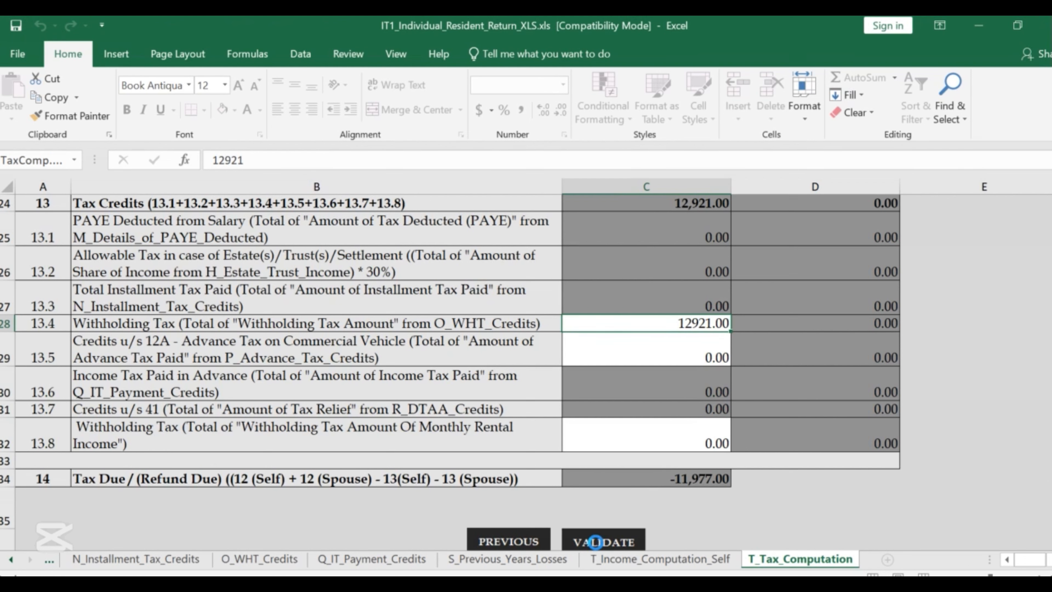
Bring up the Chrome window holding the iTax e-Returns page.
{"action": "mouse_move", "coordinate": [245, 513]}
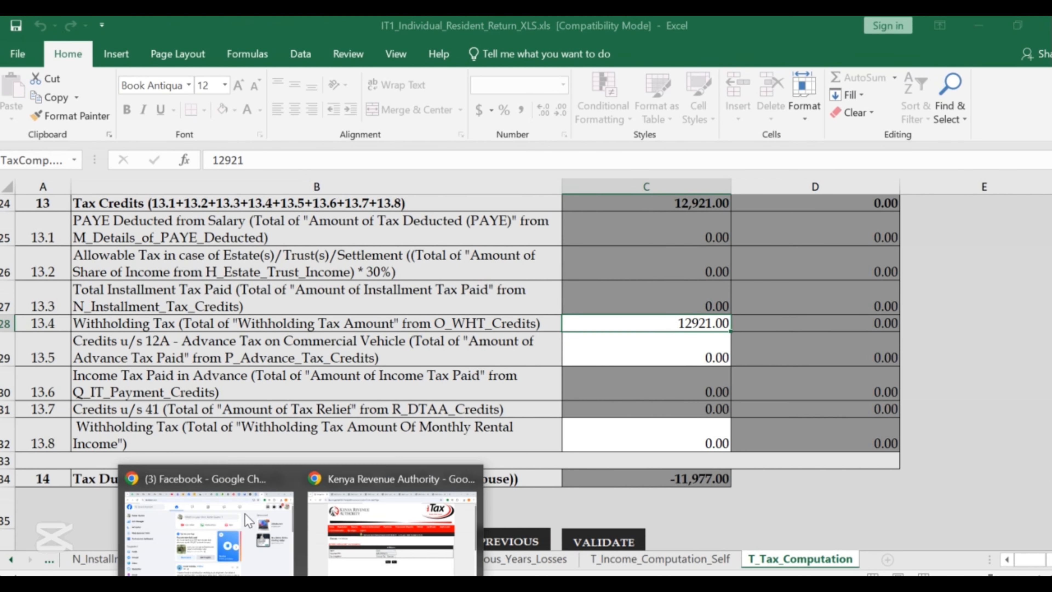
{"action": "left_click", "coordinate": [229, 550]}
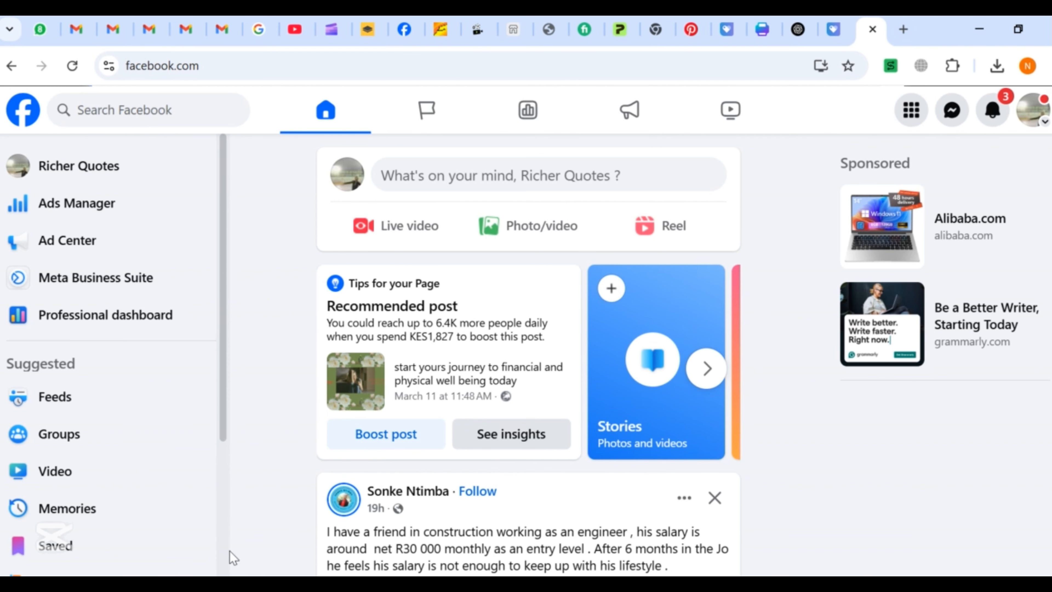
{"action": "mouse_move", "coordinate": [302, 574]}
{"action": "left_click", "coordinate": [395, 528]}
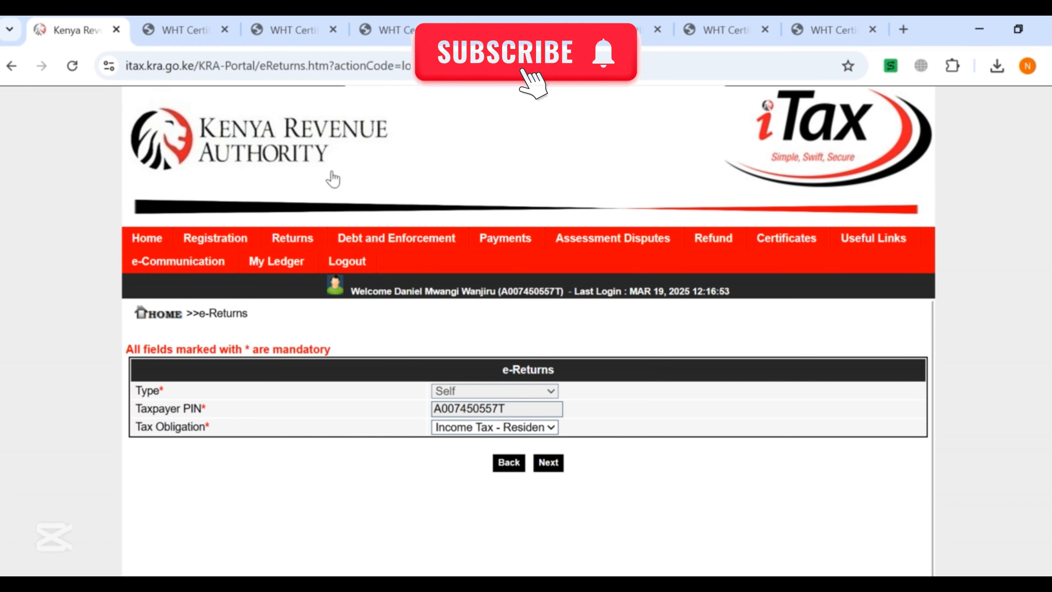
Review Amount of Tax Withheld on WHT Certificates (5), (4), (3) and (2), e.g. 1,497.00.
{"action": "left_click", "coordinate": [292, 30]}
{"action": "scroll", "coordinate": [454, 221], "scroll_direction": "up", "scroll_amount": 2}
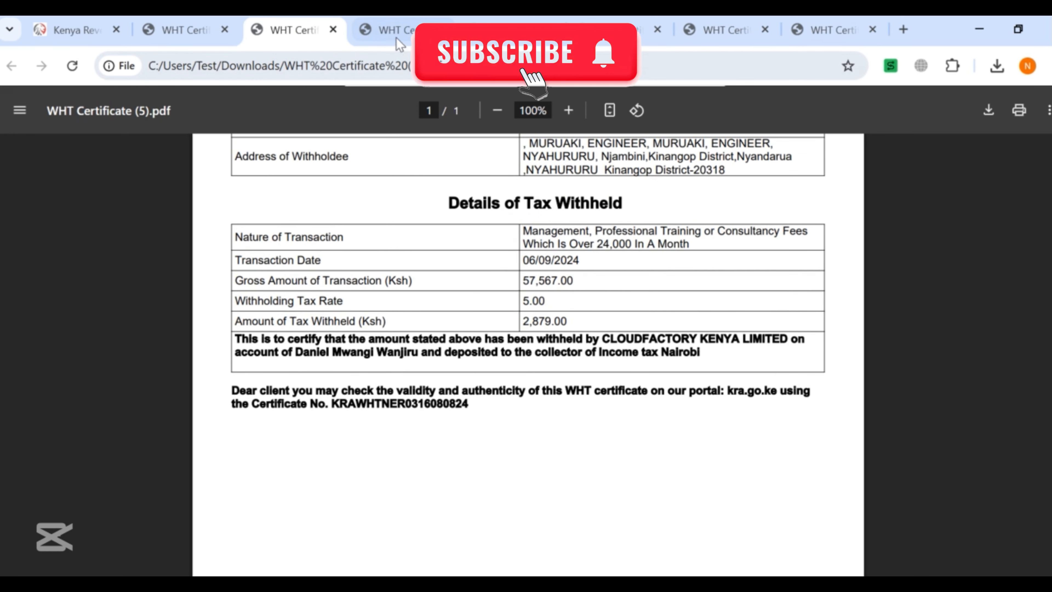
{"action": "left_click", "coordinate": [389, 32]}
{"action": "scroll", "coordinate": [414, 290], "scroll_direction": "down", "scroll_amount": 3}
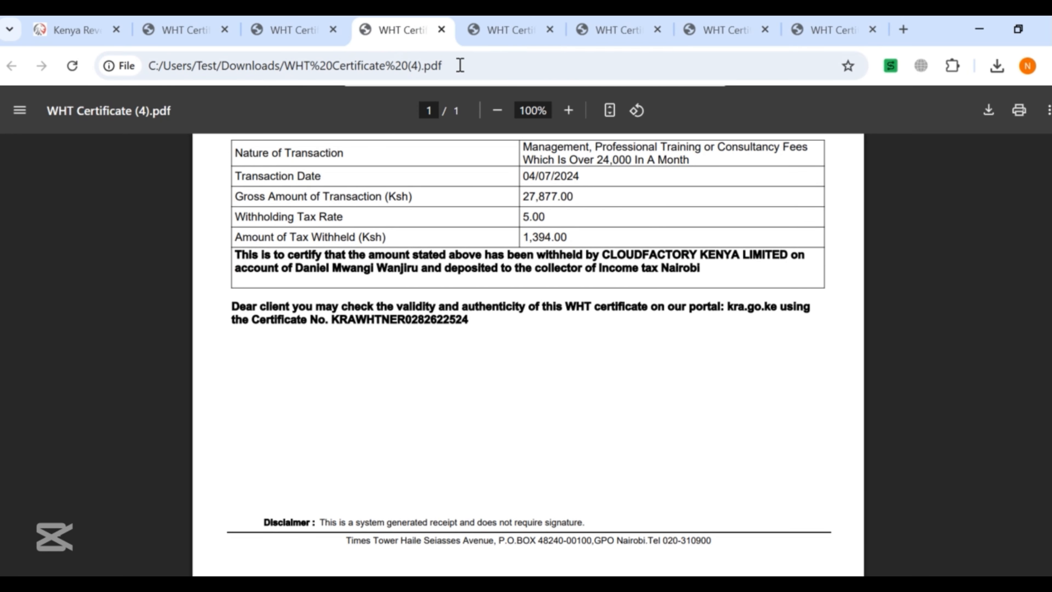
{"action": "left_click", "coordinate": [505, 30]}
{"action": "scroll", "coordinate": [503, 329], "scroll_direction": "down", "scroll_amount": 3}
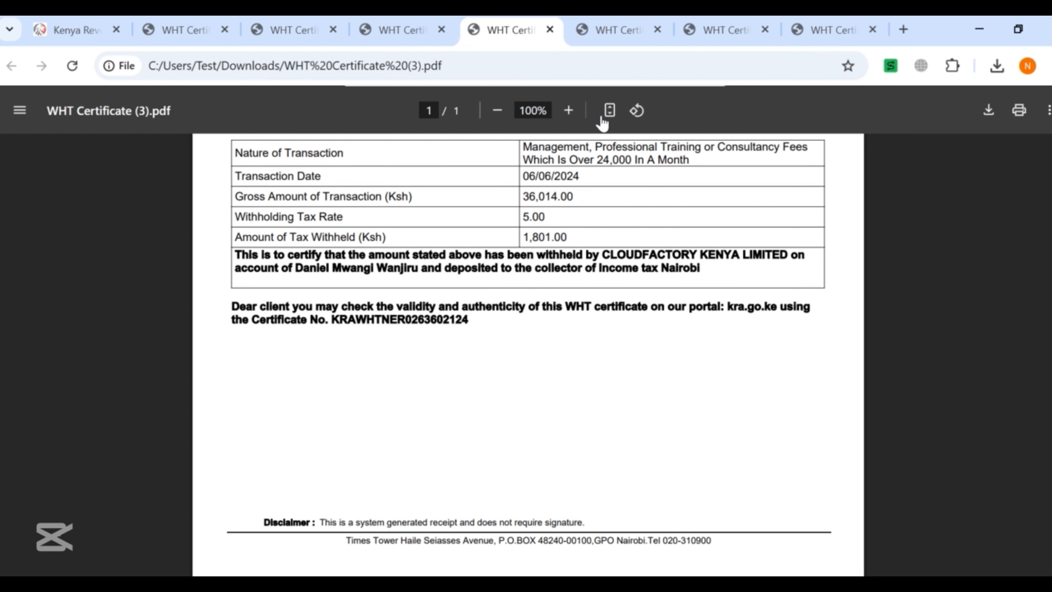
{"action": "left_click", "coordinate": [604, 31]}
{"action": "scroll", "coordinate": [618, 284], "scroll_direction": "down", "scroll_amount": 3}
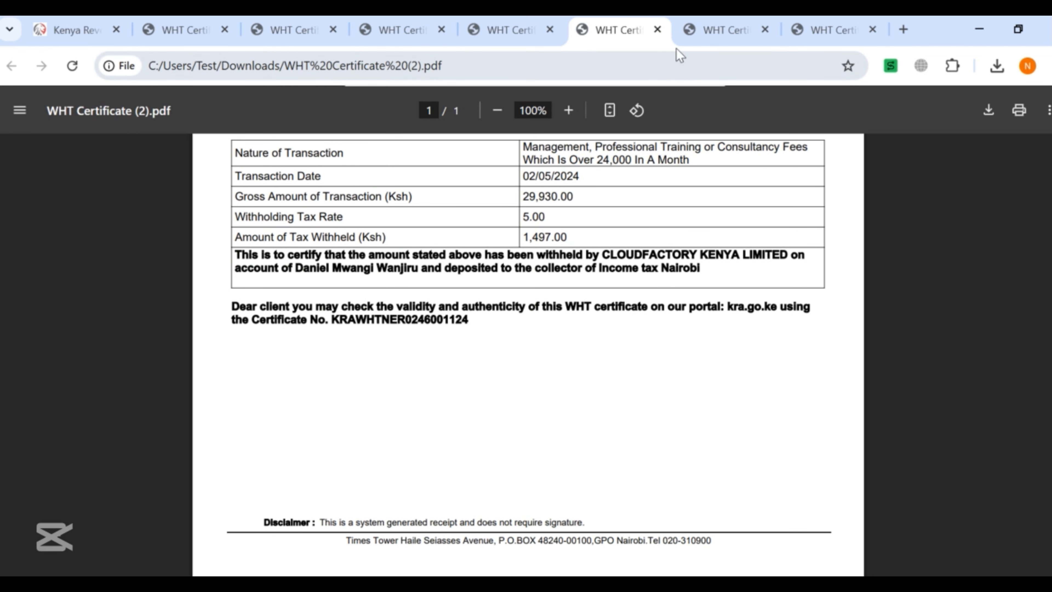
{"action": "left_click", "coordinate": [712, 29]}
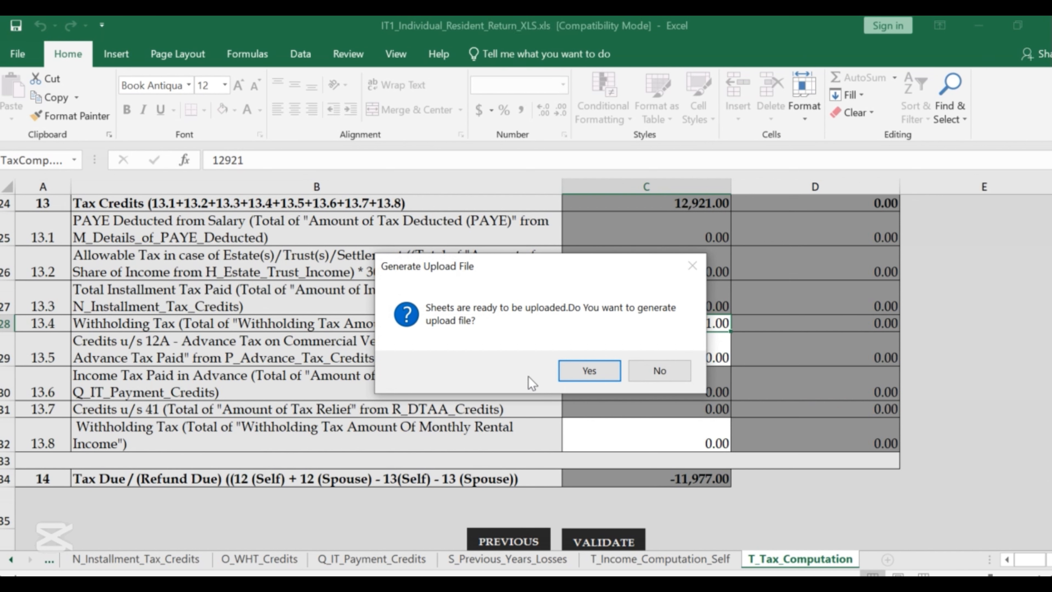
Generate the upload zip in Documents and confirm the Errors sheet lists no errors.
{"action": "left_click", "coordinate": [589, 370]}
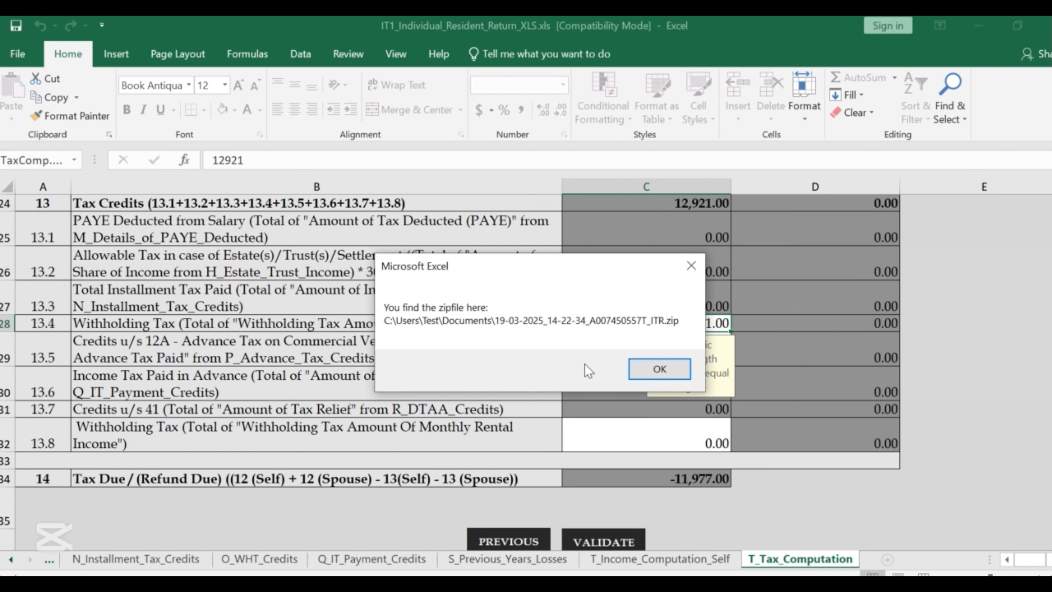
{"action": "left_click", "coordinate": [652, 370]}
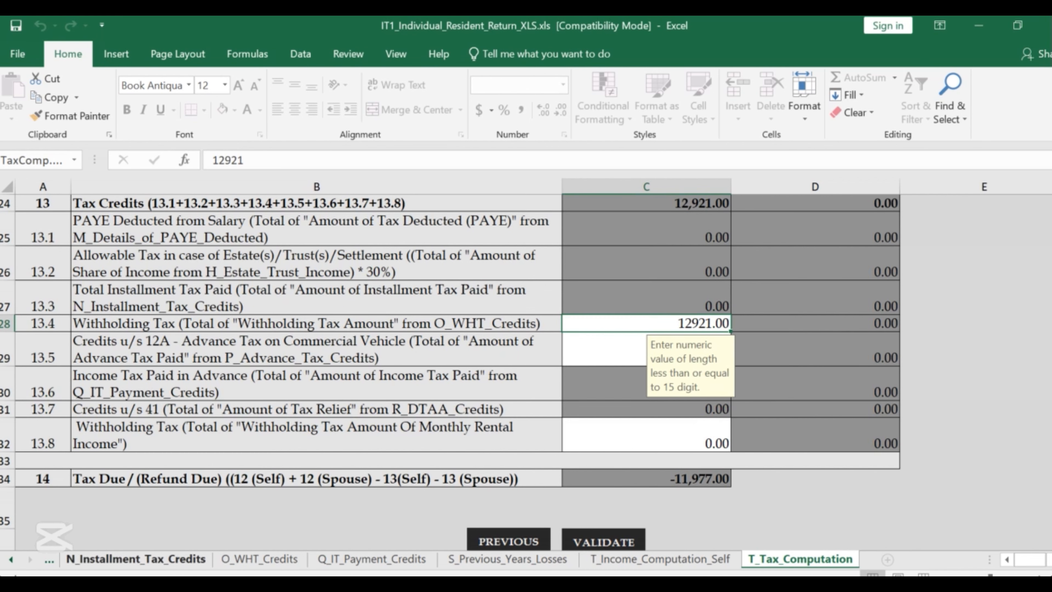
{"action": "left_click", "coordinate": [48, 560]}
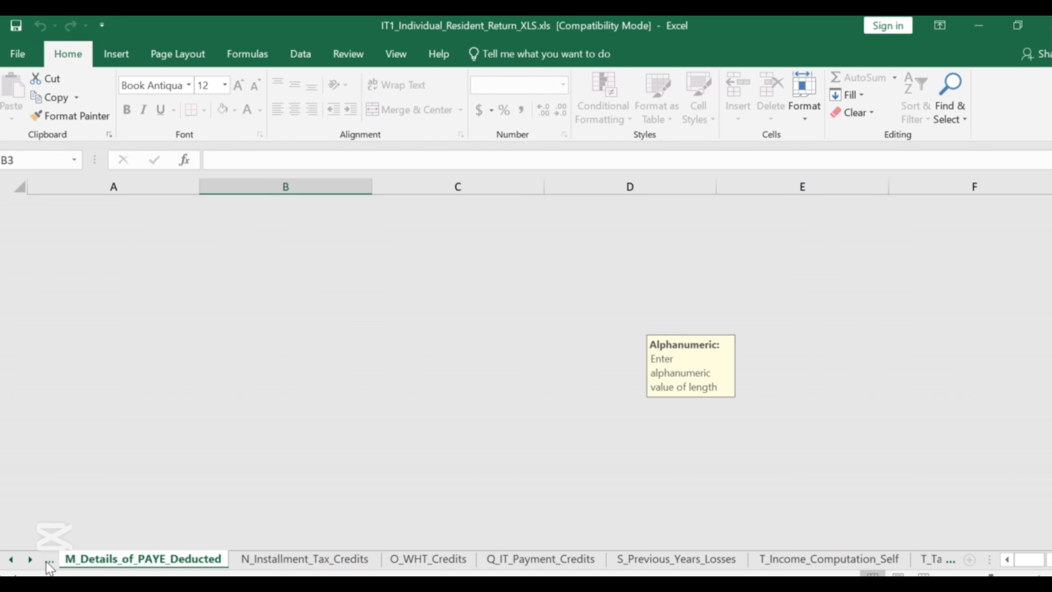
{"action": "left_click", "coordinate": [48, 560]}
{"action": "left_click", "coordinate": [48, 560]}
{"action": "left_click", "coordinate": [48, 560]}
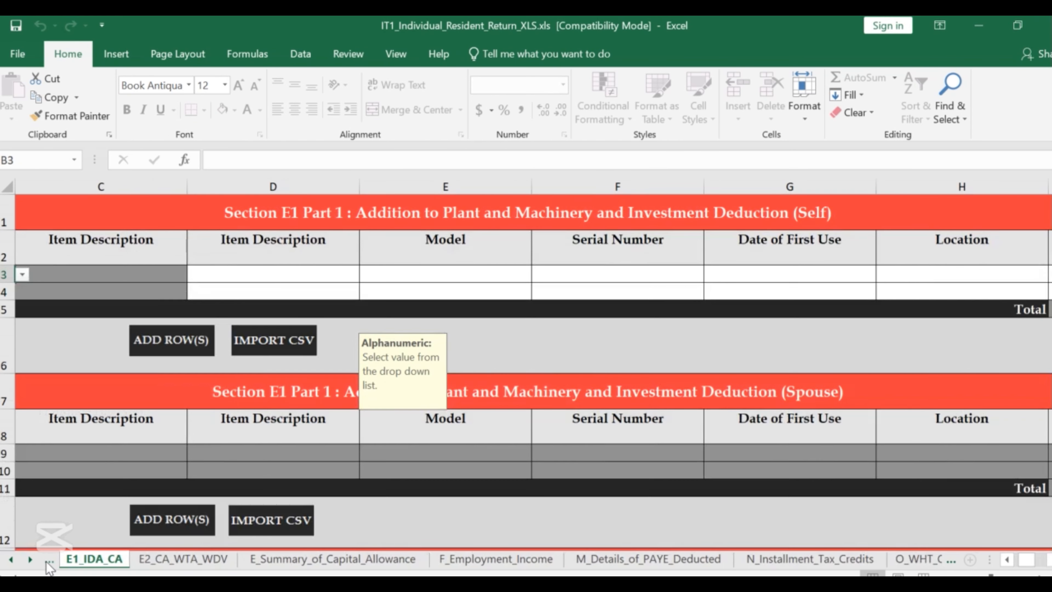
{"action": "left_click", "coordinate": [48, 560]}
{"action": "left_click", "coordinate": [48, 560]}
{"action": "left_click", "coordinate": [48, 562]}
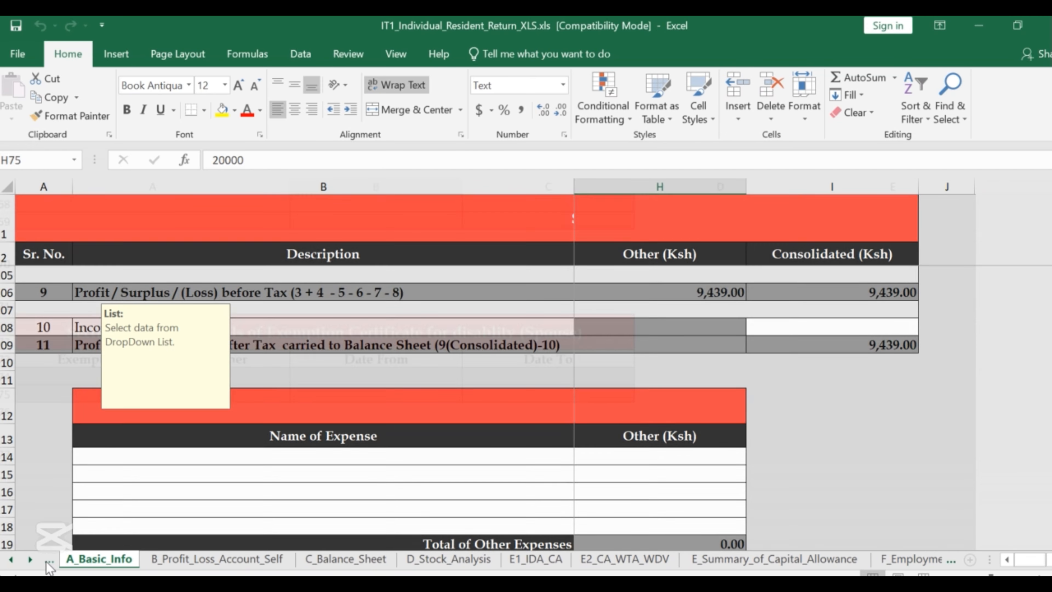
{"action": "left_click", "coordinate": [48, 561]}
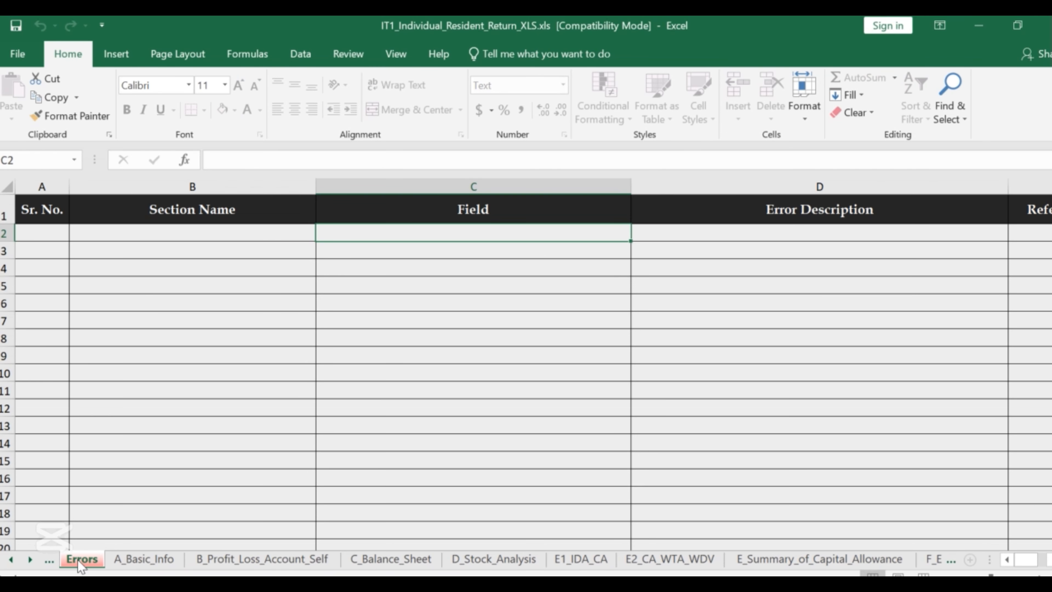
{"action": "scroll", "coordinate": [179, 355], "scroll_direction": "down", "scroll_amount": 8}
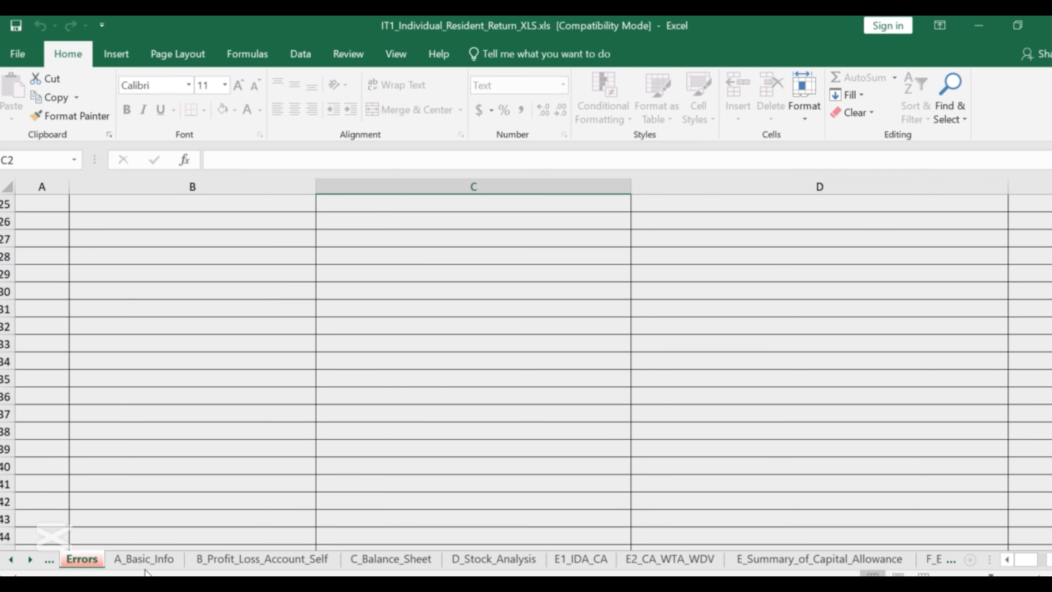
Review the A_Basic_Info sheet's Section A Bank Details.
{"action": "left_click", "coordinate": [147, 560]}
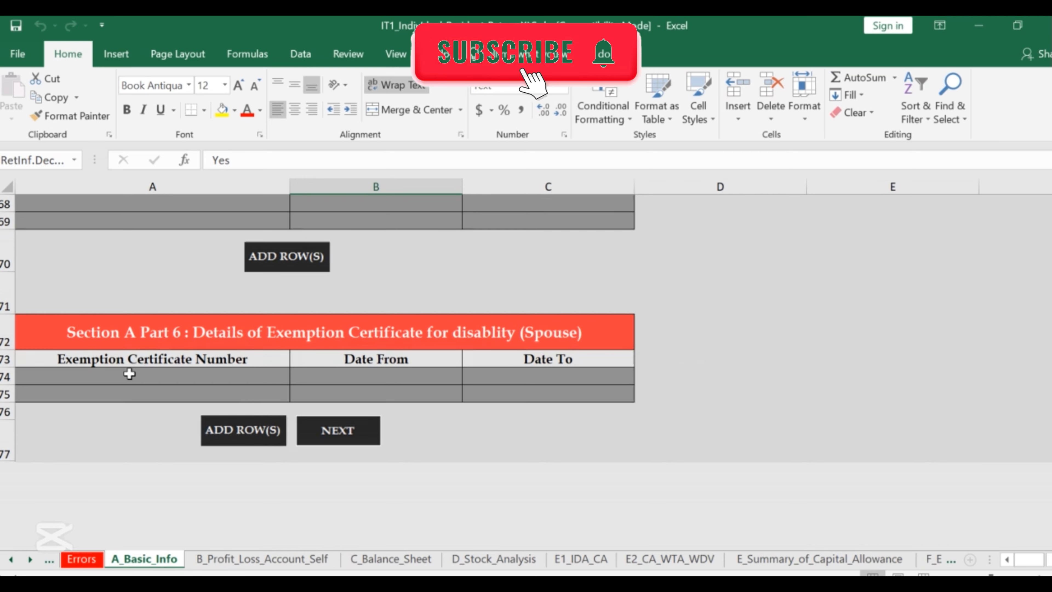
{"action": "scroll", "coordinate": [129, 371], "scroll_direction": "up", "scroll_amount": 3}
{"action": "scroll", "coordinate": [131, 370], "scroll_direction": "up", "scroll_amount": 3}
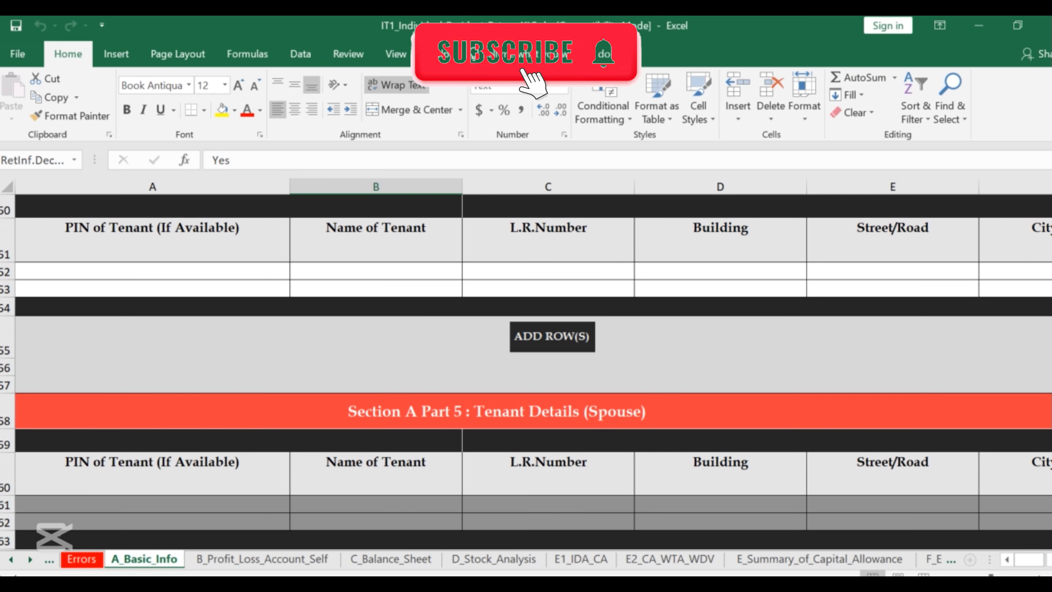
{"action": "scroll", "coordinate": [204, 371], "scroll_direction": "down", "scroll_amount": 10}
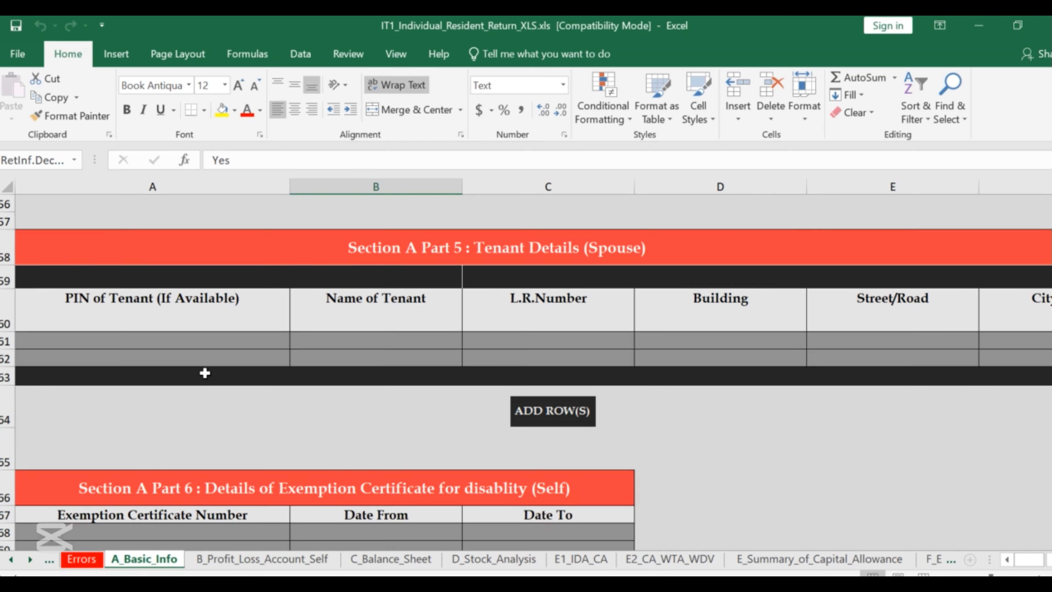
{"action": "scroll", "coordinate": [215, 373], "scroll_direction": "up", "scroll_amount": 18}
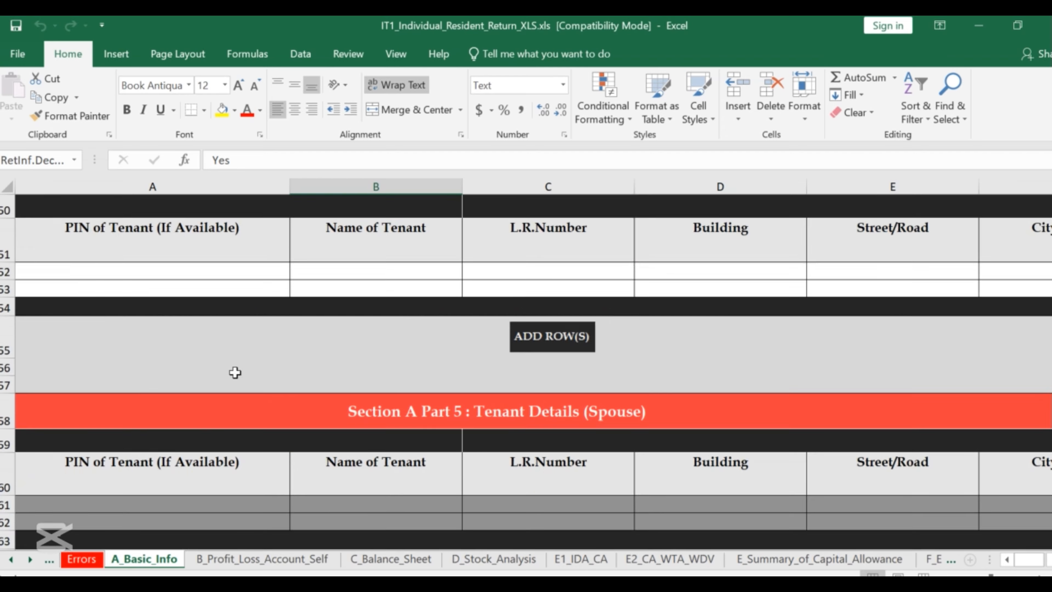
{"action": "scroll", "coordinate": [217, 368], "scroll_direction": "down", "scroll_amount": 6}
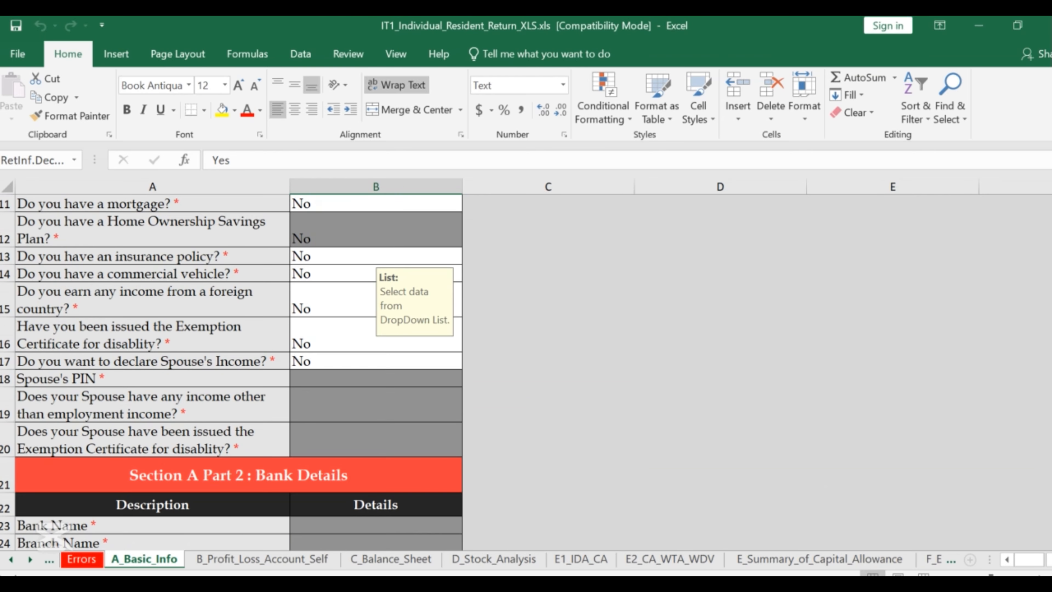
{"action": "left_click", "coordinate": [301, 585]}
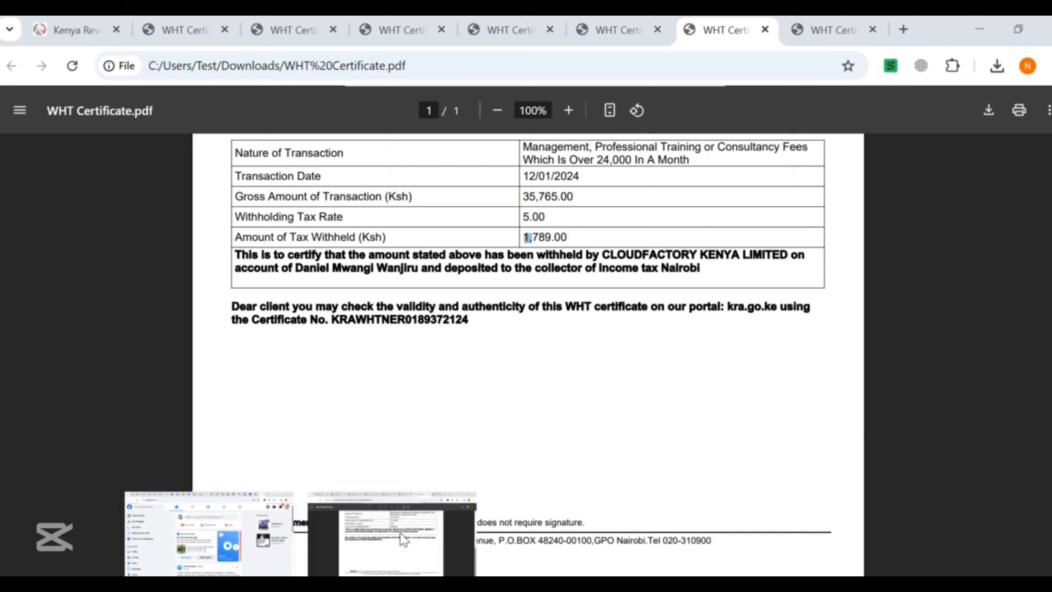
Upload the new ITR zip on the Income Tax - Resident Individual form and confirm submission.
{"action": "left_click", "coordinate": [400, 533]}
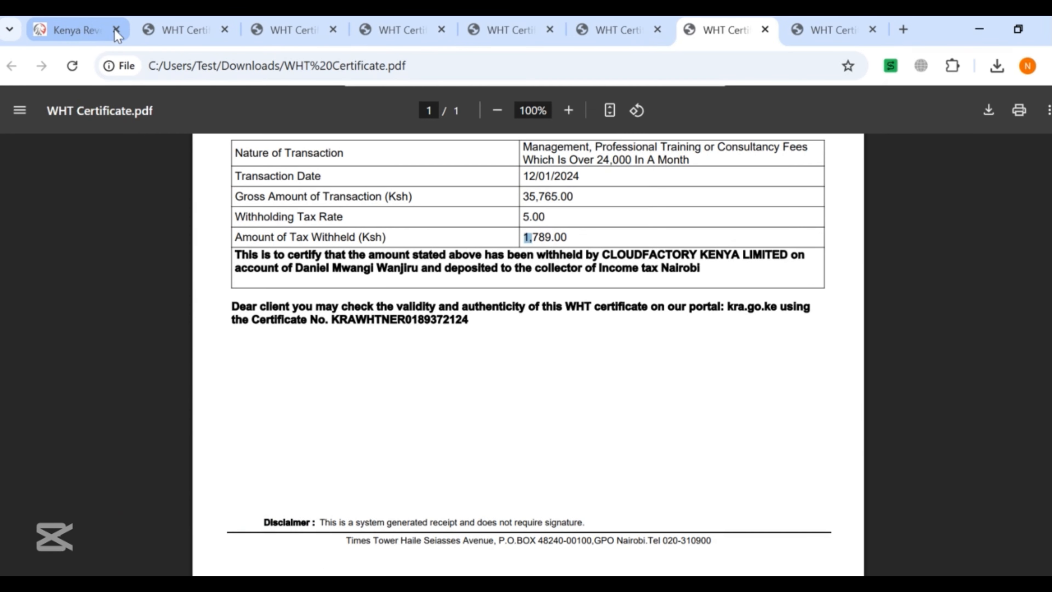
{"action": "left_click", "coordinate": [78, 29]}
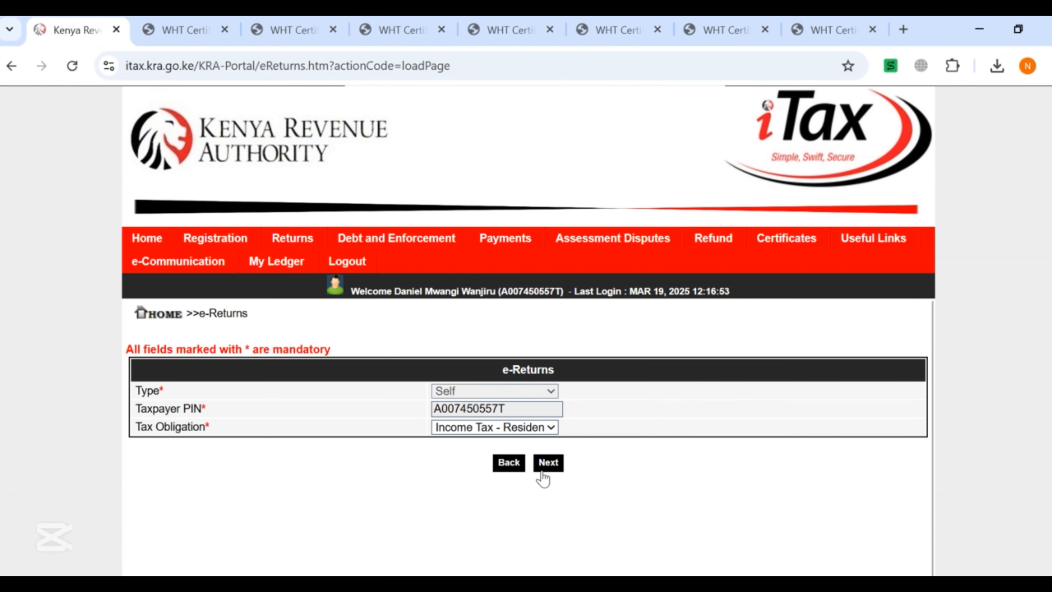
{"action": "left_click", "coordinate": [545, 463]}
{"action": "scroll", "coordinate": [257, 441], "scroll_direction": "down", "scroll_amount": 5}
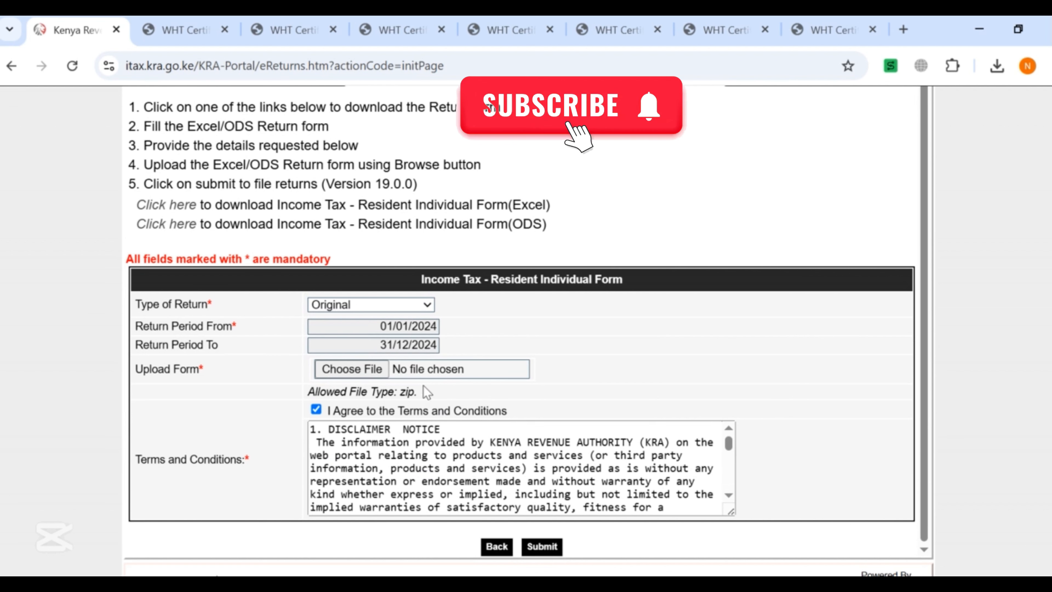
{"action": "left_click", "coordinate": [338, 371]}
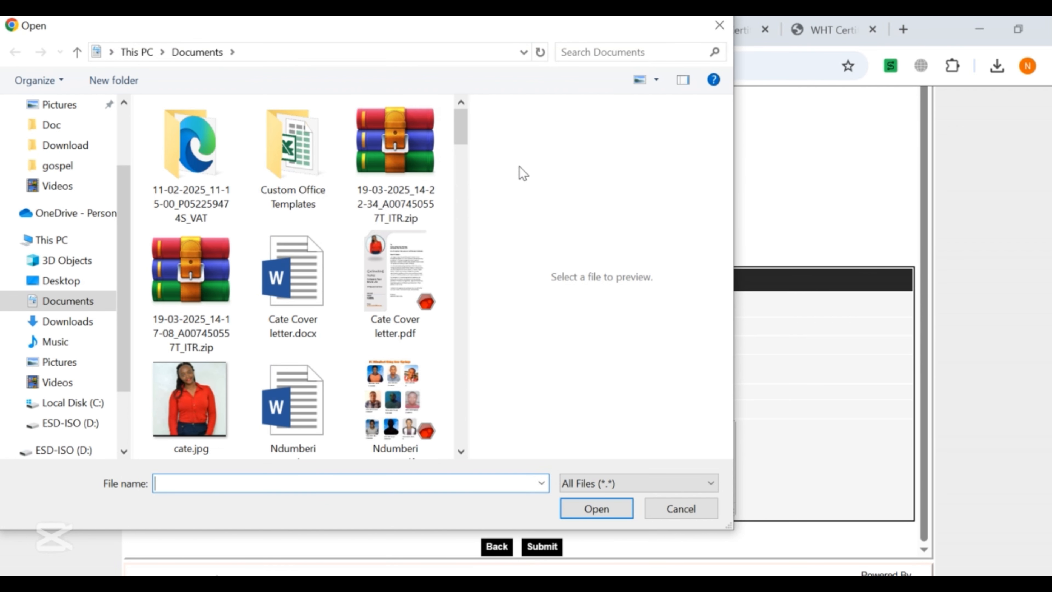
{"action": "left_click", "coordinate": [402, 178]}
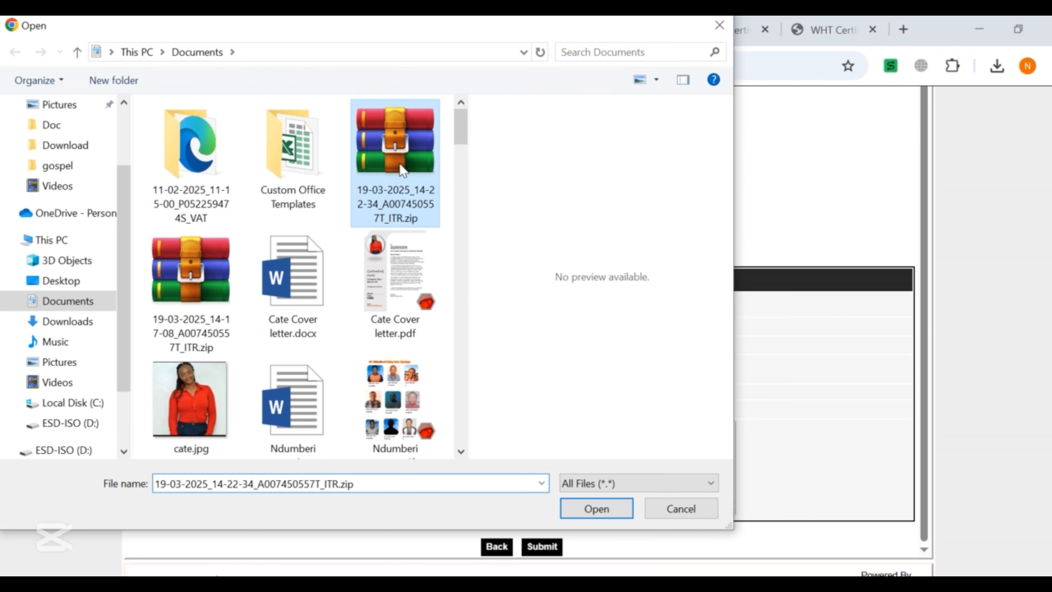
{"action": "left_click", "coordinate": [601, 512]}
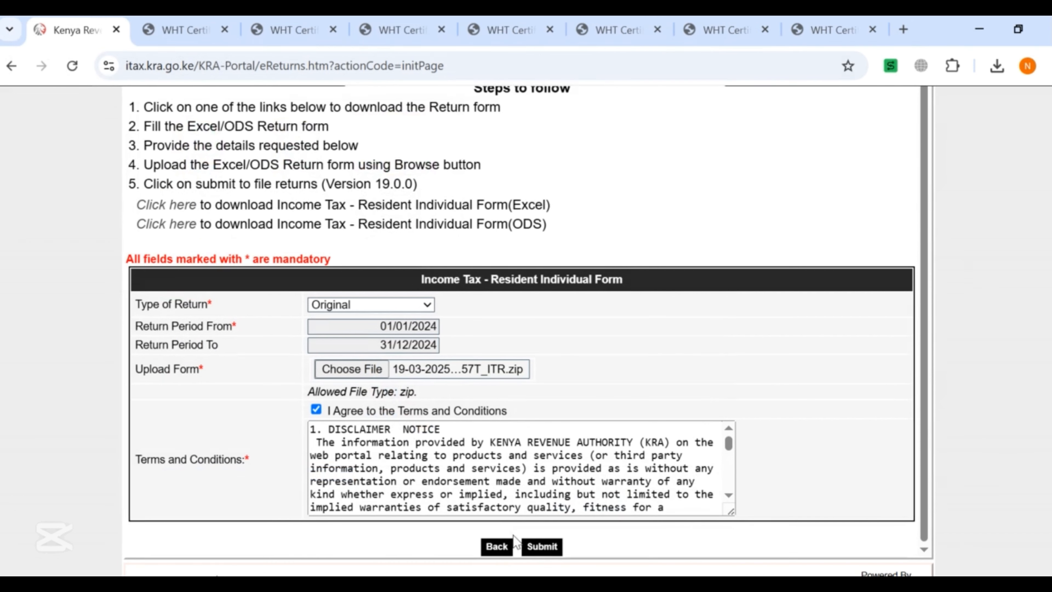
{"action": "left_click", "coordinate": [542, 546]}
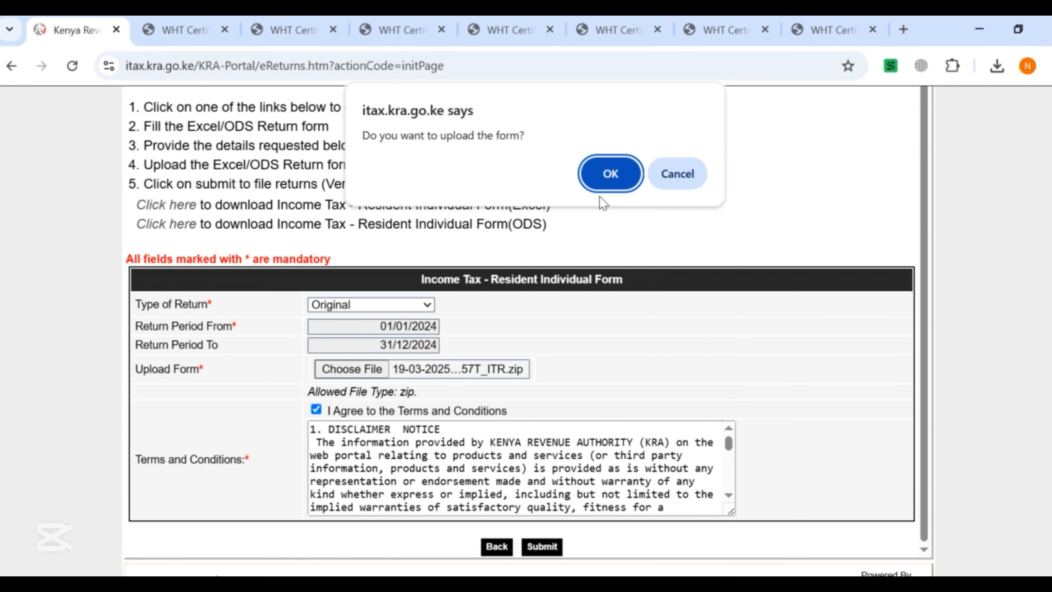
{"action": "left_click", "coordinate": [611, 175]}
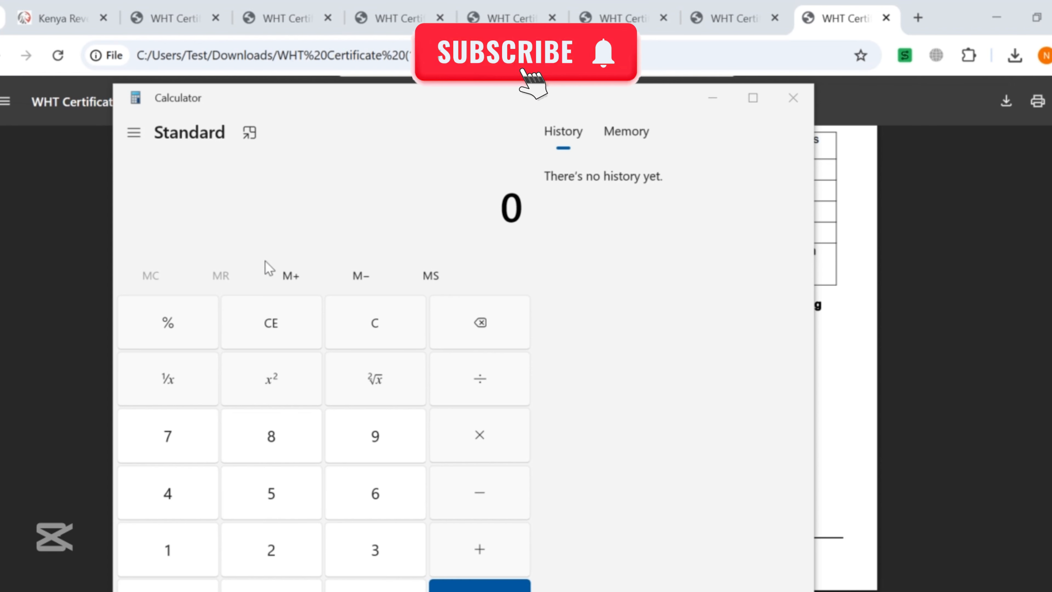
Add 2879 + 5102 in Calculator for a running total of 7,981.
{"action": "left_click", "coordinate": [258, 546]}
{"action": "left_click", "coordinate": [243, 435]}
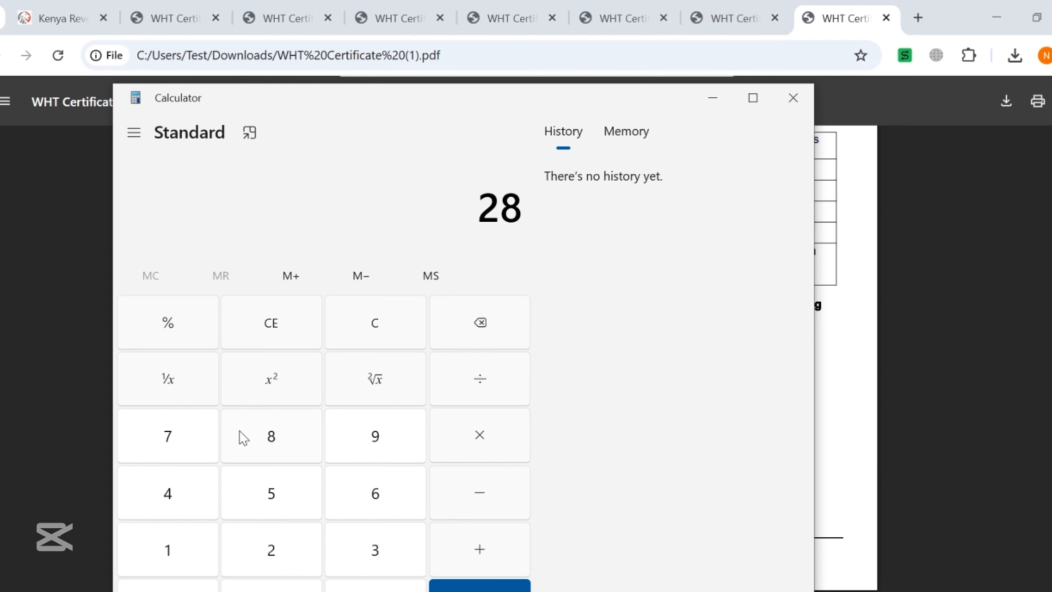
{"action": "left_click", "coordinate": [157, 439]}
{"action": "left_click", "coordinate": [364, 437]}
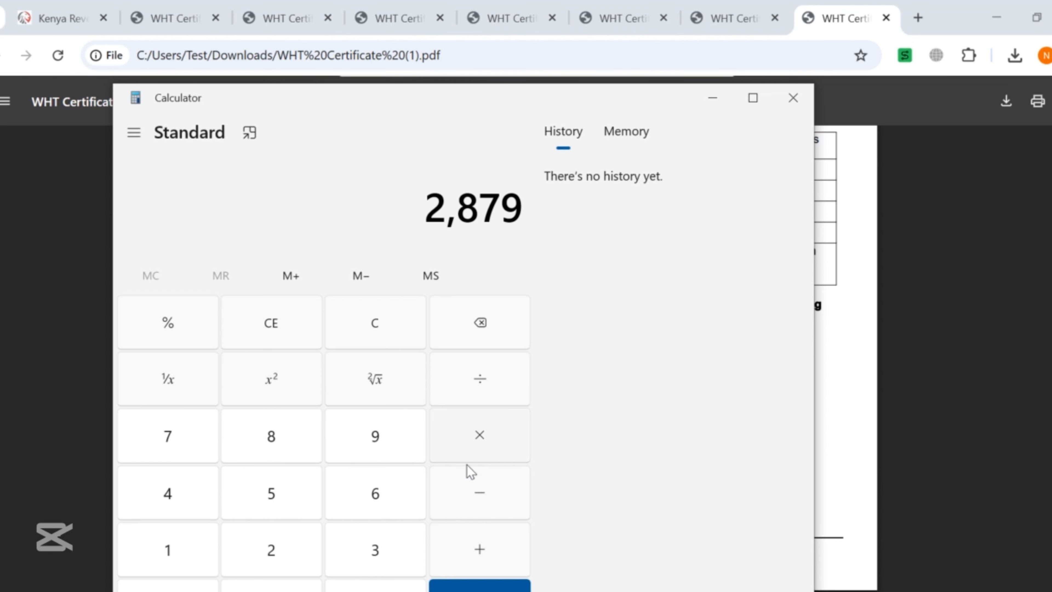
{"action": "left_click", "coordinate": [492, 548]}
{"action": "left_click", "coordinate": [271, 492]}
{"action": "left_click", "coordinate": [181, 534]}
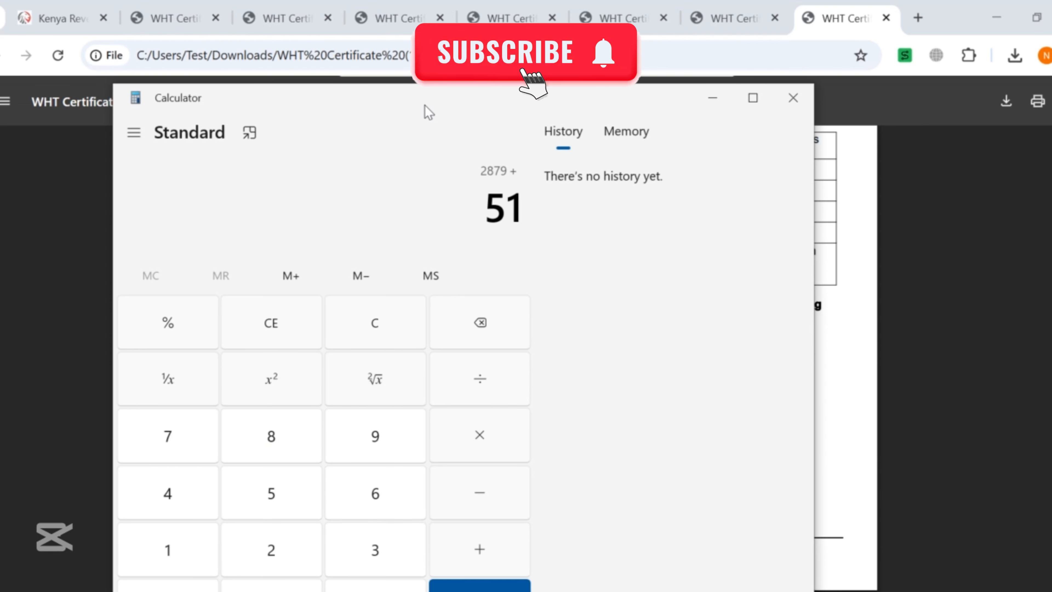
{"action": "left_click_drag", "start_coordinate": [423, 110], "coordinate": [423, 84]}
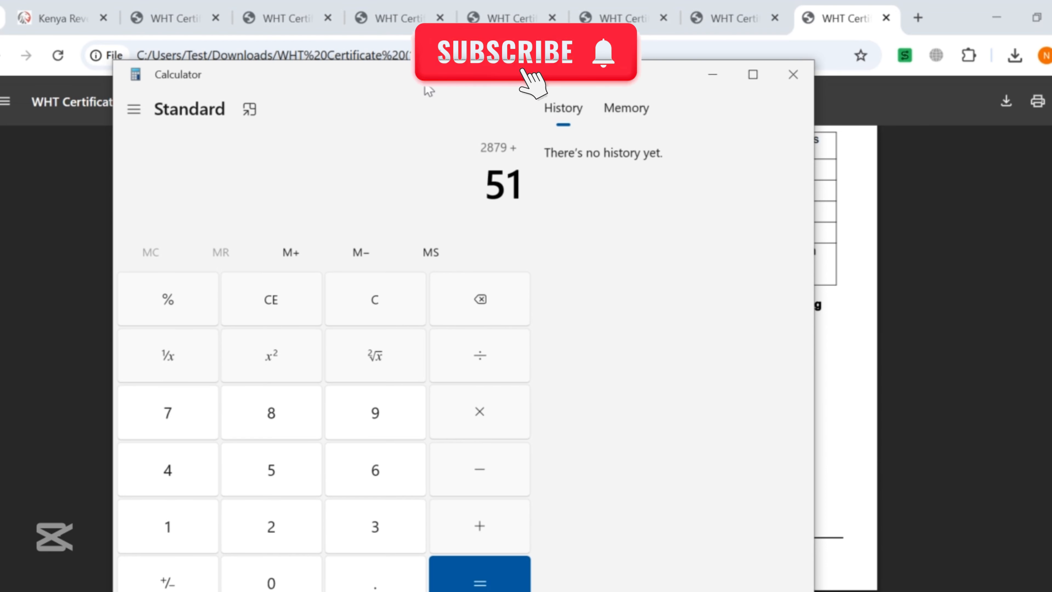
{"action": "left_click", "coordinate": [297, 574]}
{"action": "left_click", "coordinate": [275, 516]}
{"action": "left_click", "coordinate": [462, 517]}
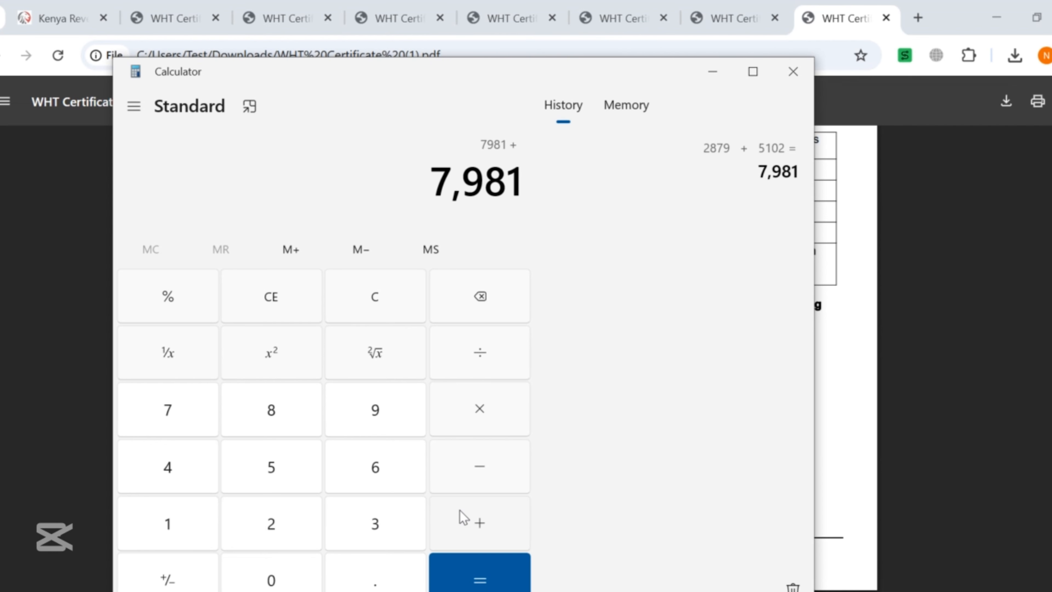